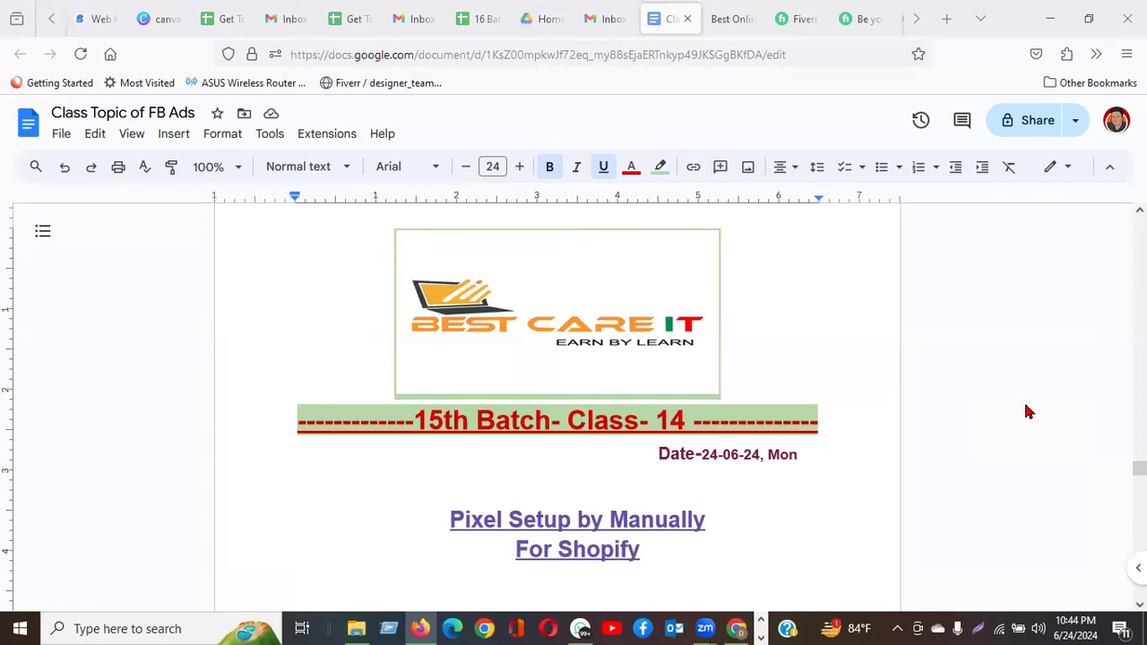
Switch to Chrome and look over the Shopify storefront's home page, including its featured products and email subscription section.
{"action": "mouse_move", "coordinate": [985, 332]}
{"action": "left_click", "coordinate": [740, 628]}
{"action": "left_click", "coordinate": [932, 17]}
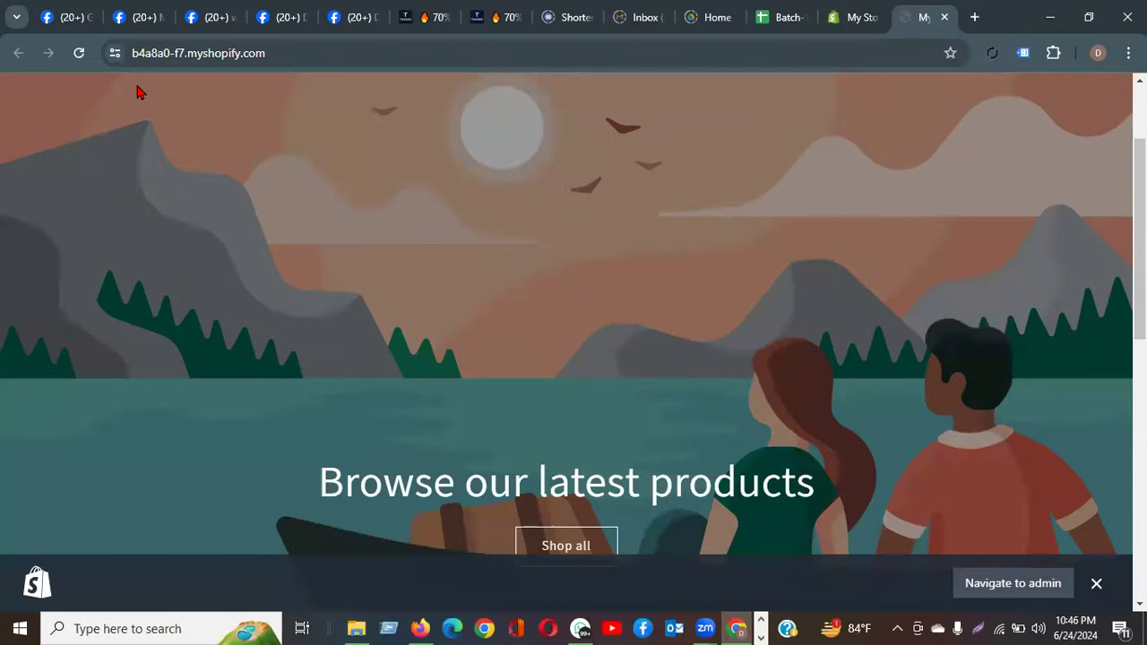
{"action": "scroll", "coordinate": [405, 286], "scroll_direction": "down", "scroll_amount": 6}
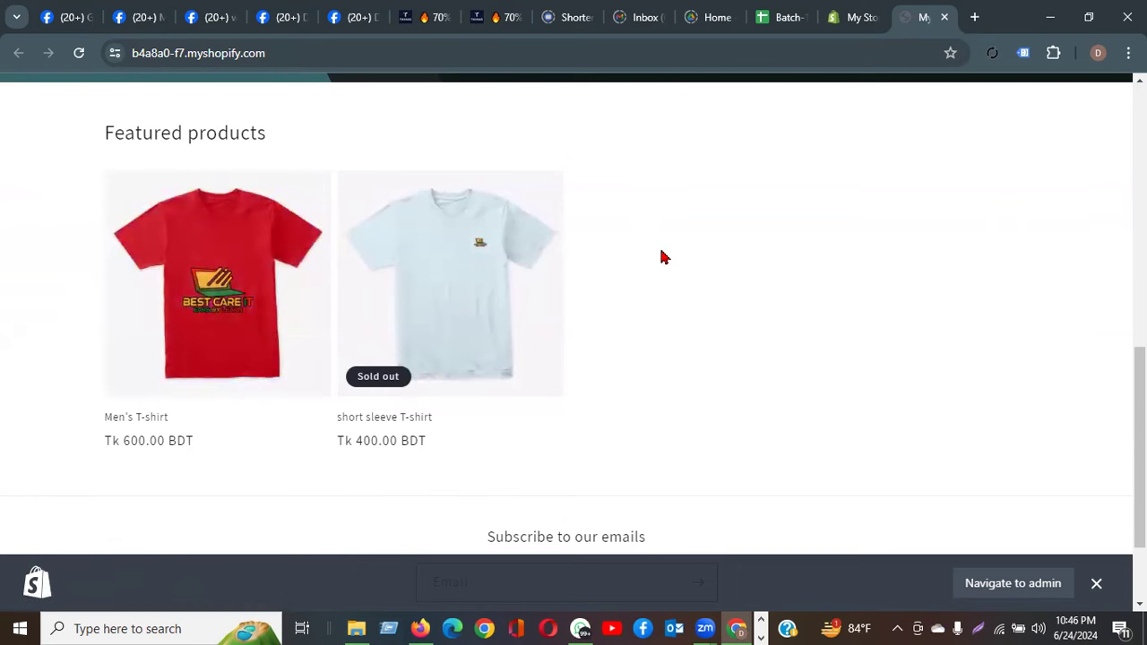
{"action": "scroll", "coordinate": [707, 305], "scroll_direction": "down", "scroll_amount": 2}
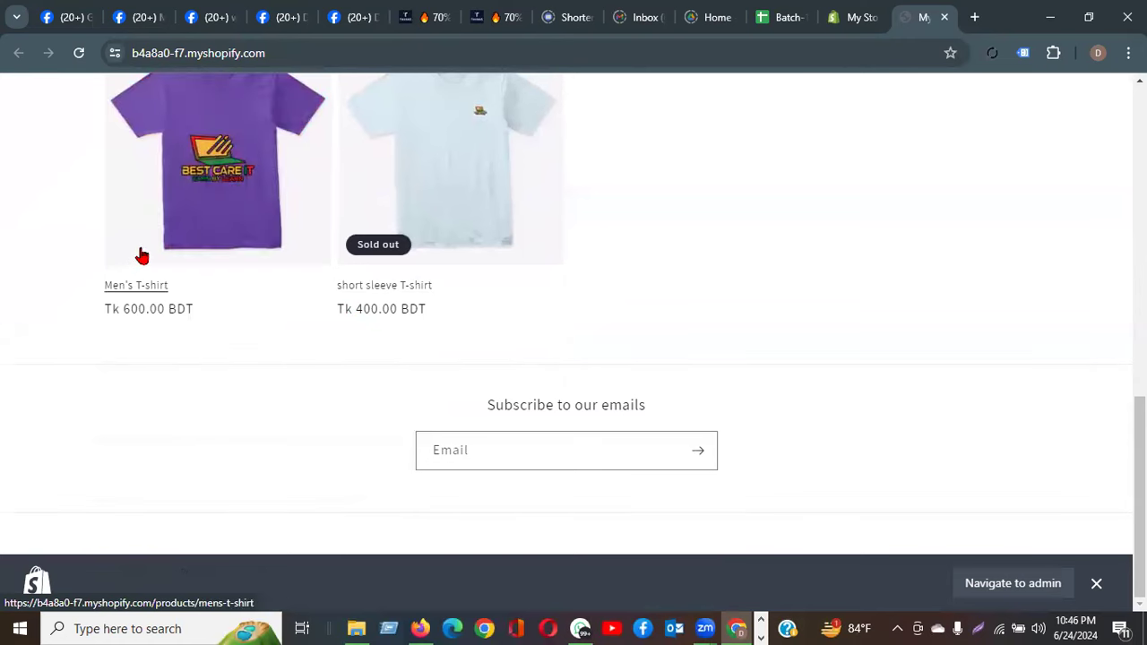
{"action": "scroll", "coordinate": [901, 269], "scroll_direction": "up", "scroll_amount": 8}
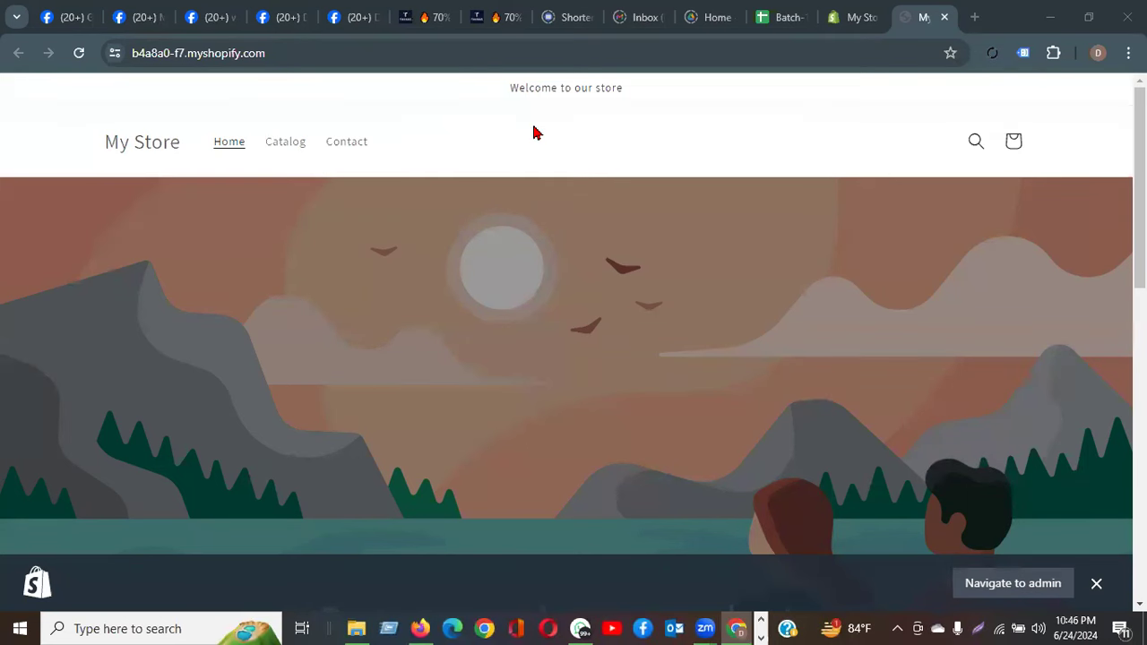
Open Meta Business Suite at business.facebook.com in a new browser tab.
{"action": "left_click", "coordinate": [973, 17]}
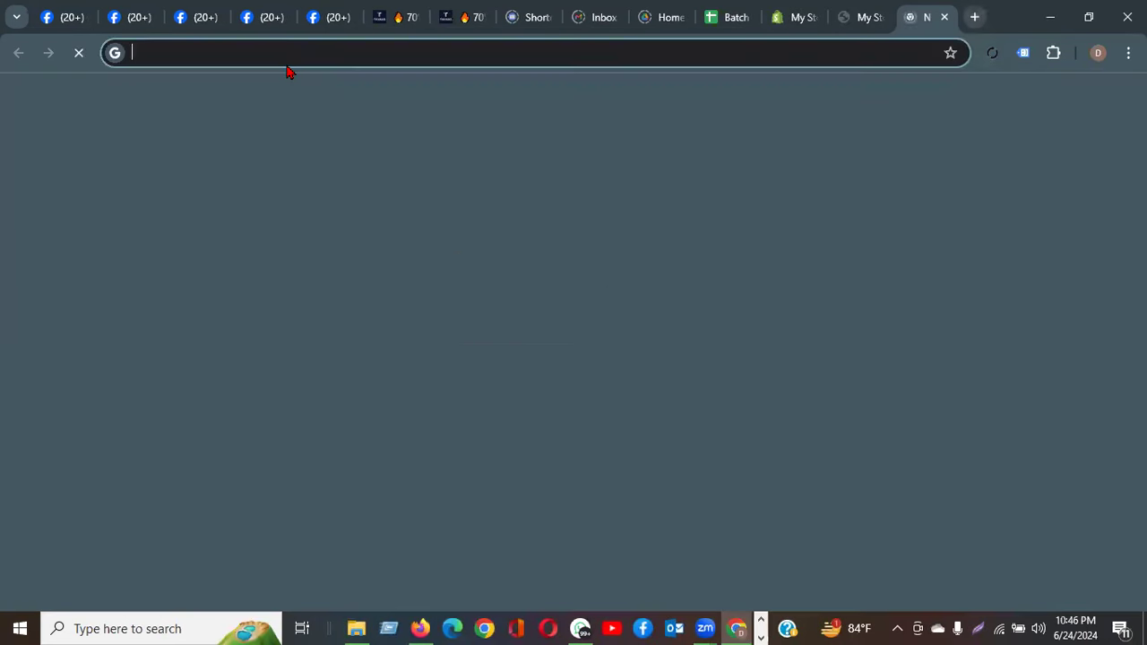
{"action": "type", "text": "bu"}
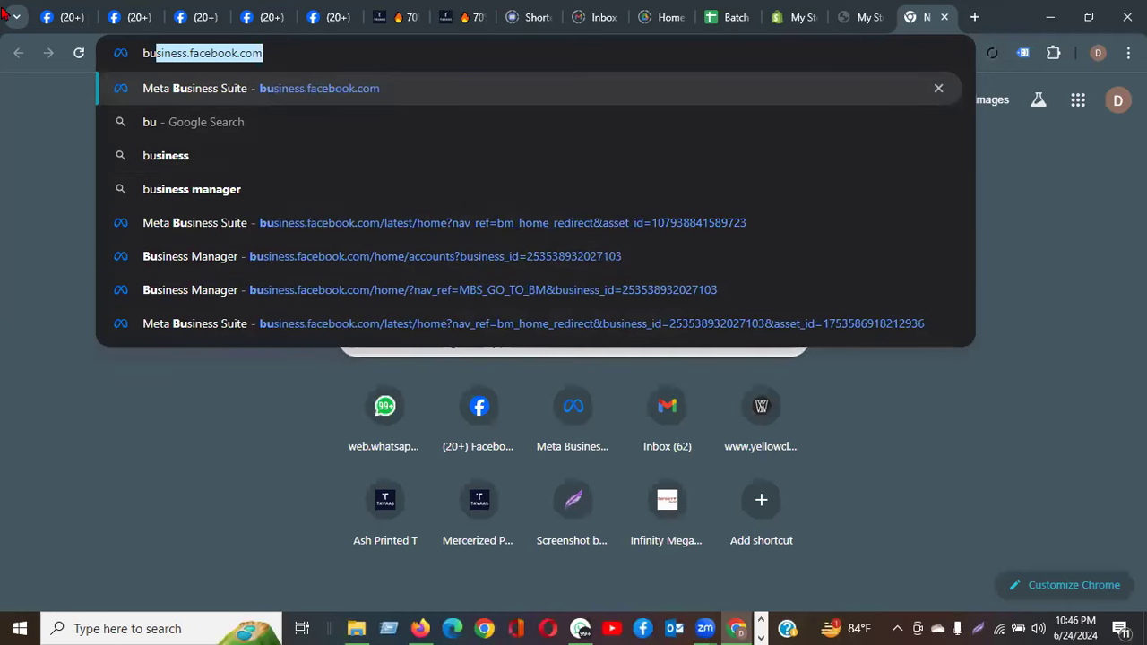
{"action": "key", "text": "Right"}
{"action": "key", "text": "Return"}
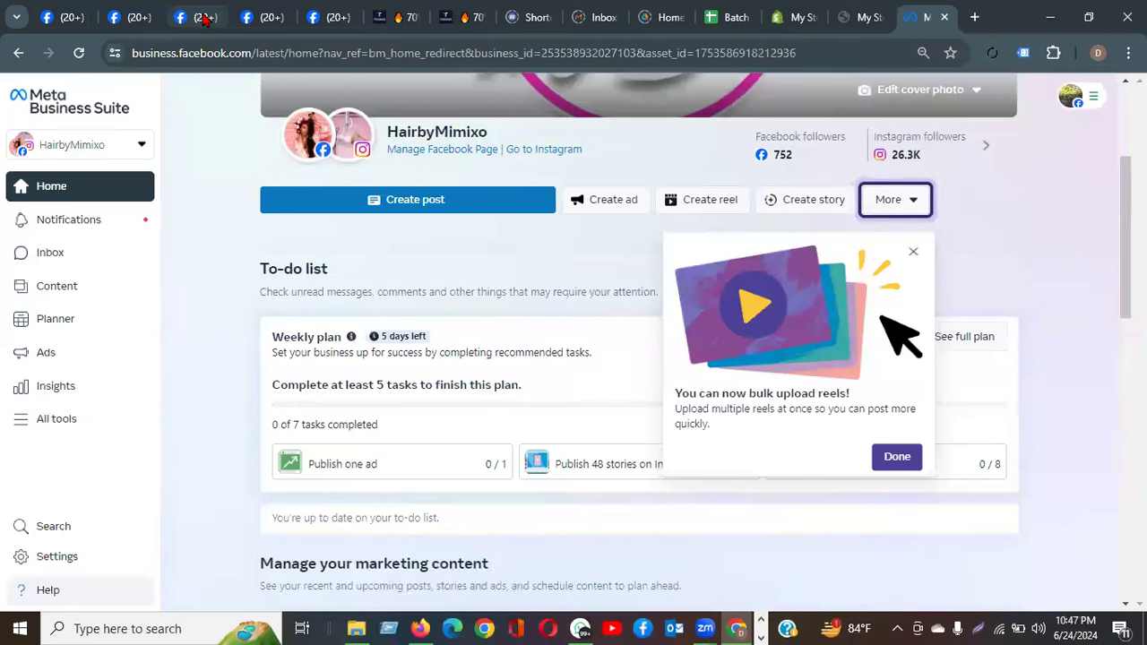
Go to the business home page and switch to the business portfolio that holds the My shop ad account.
{"action": "left_click", "coordinate": [66, 593]}
{"action": "left_click", "coordinate": [88, 549]}
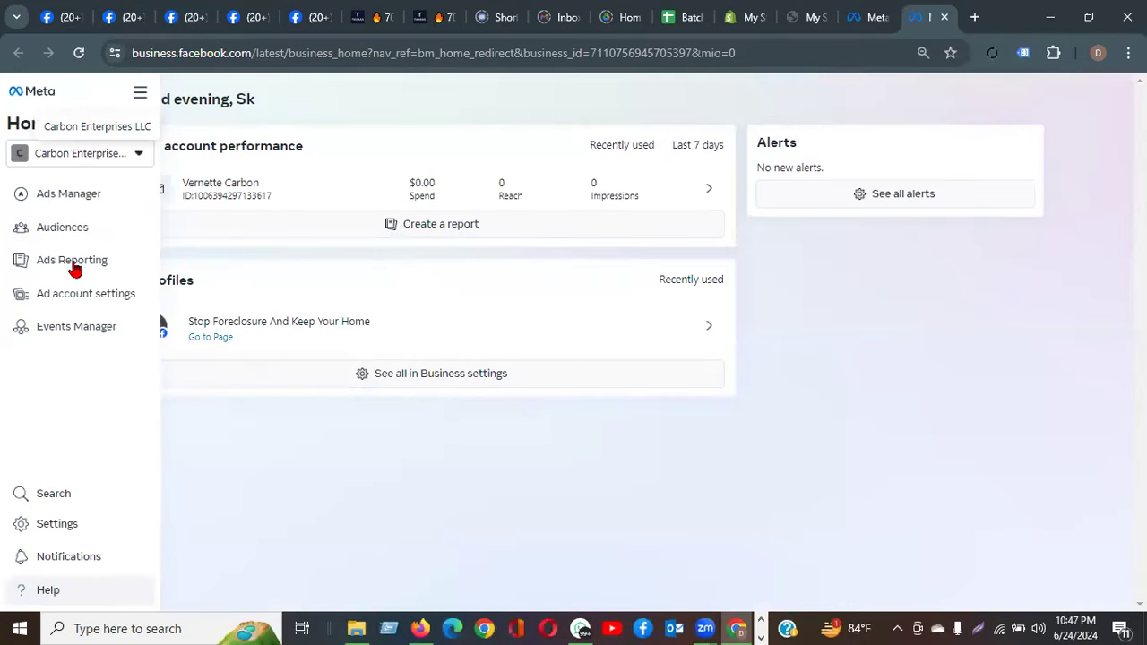
{"action": "left_click", "coordinate": [78, 156]}
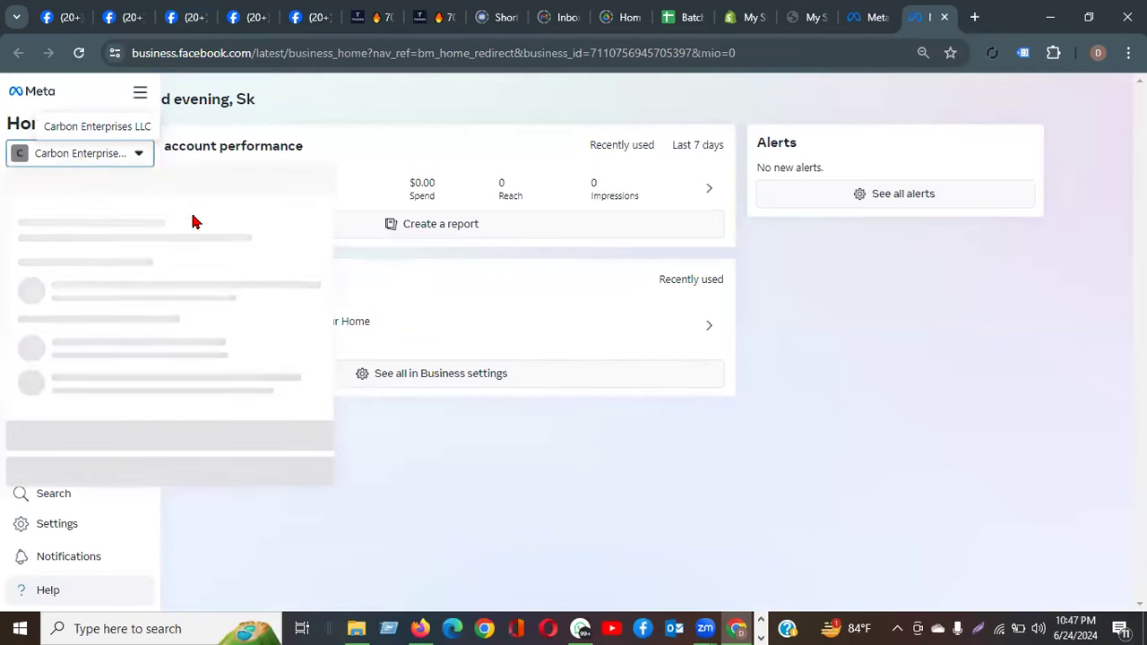
{"action": "scroll", "coordinate": [179, 322], "scroll_direction": "down", "scroll_amount": 5}
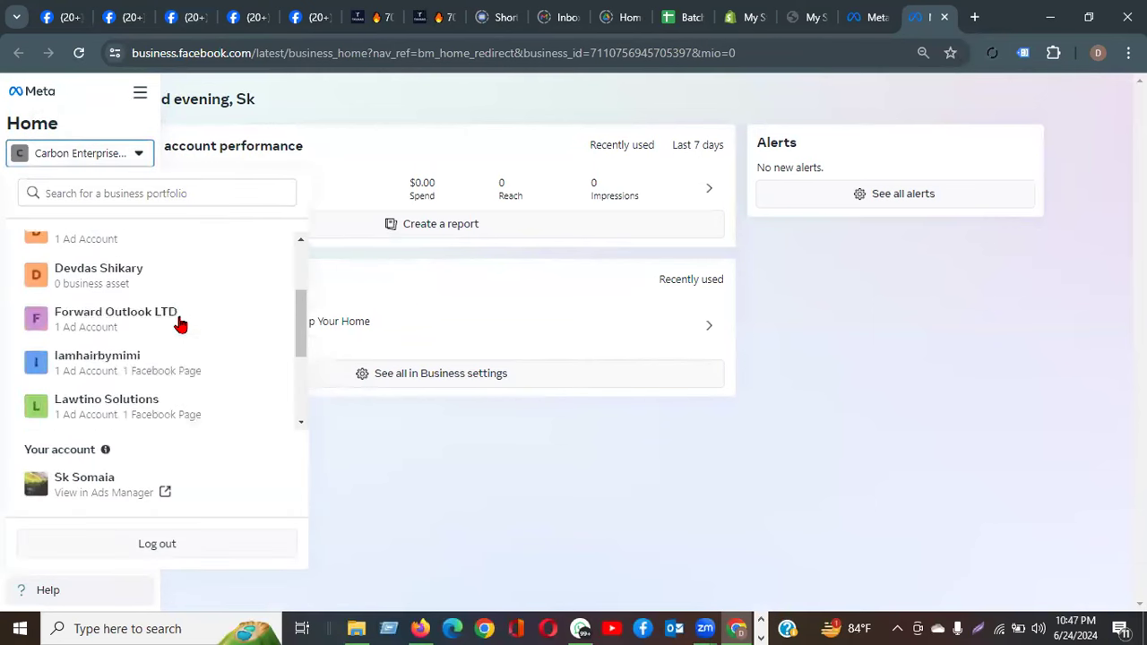
{"action": "left_click", "coordinate": [132, 394]}
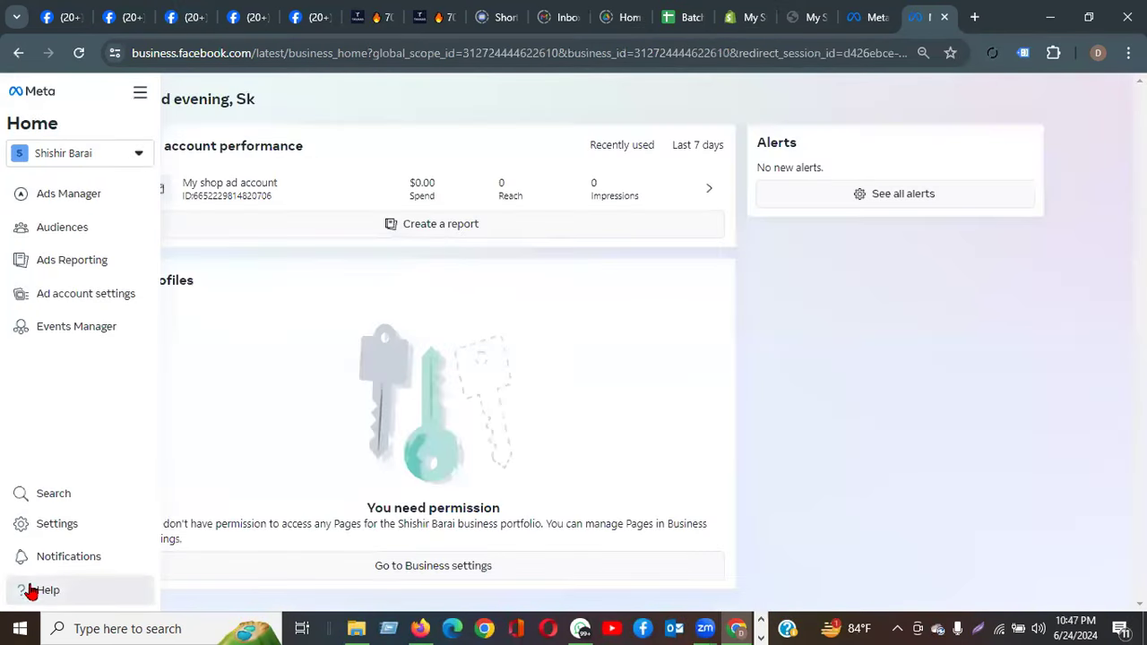
Open the Datasets page under Data Sources in the business portfolio's settings.
{"action": "left_click", "coordinate": [21, 528]}
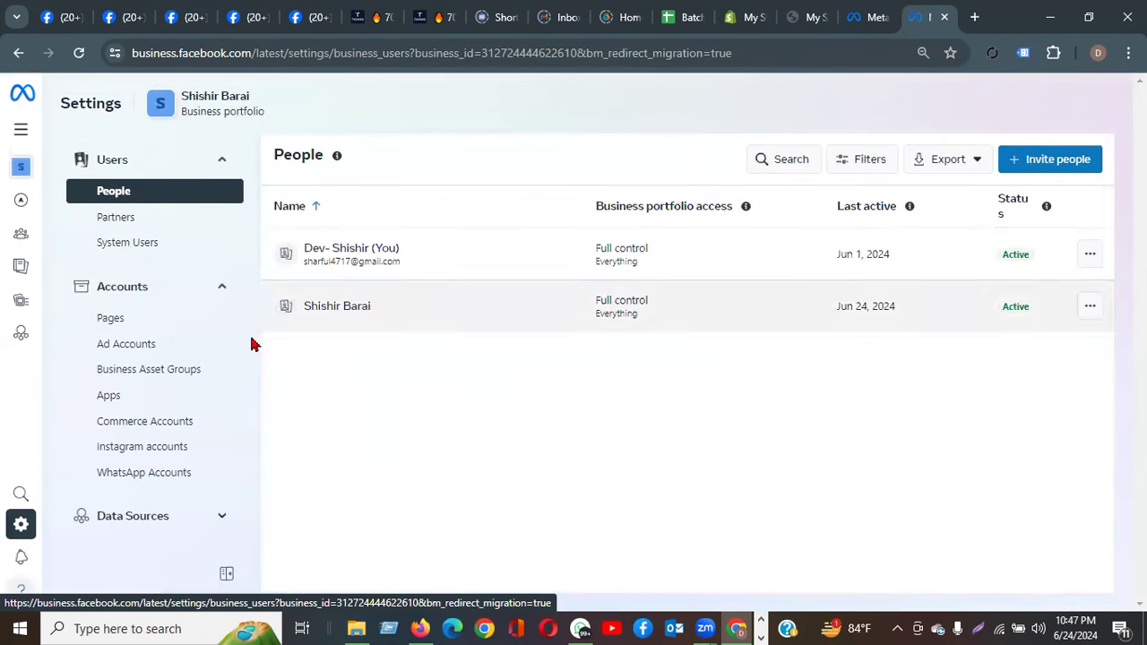
{"action": "scroll", "coordinate": [154, 348], "scroll_direction": "down", "scroll_amount": 3}
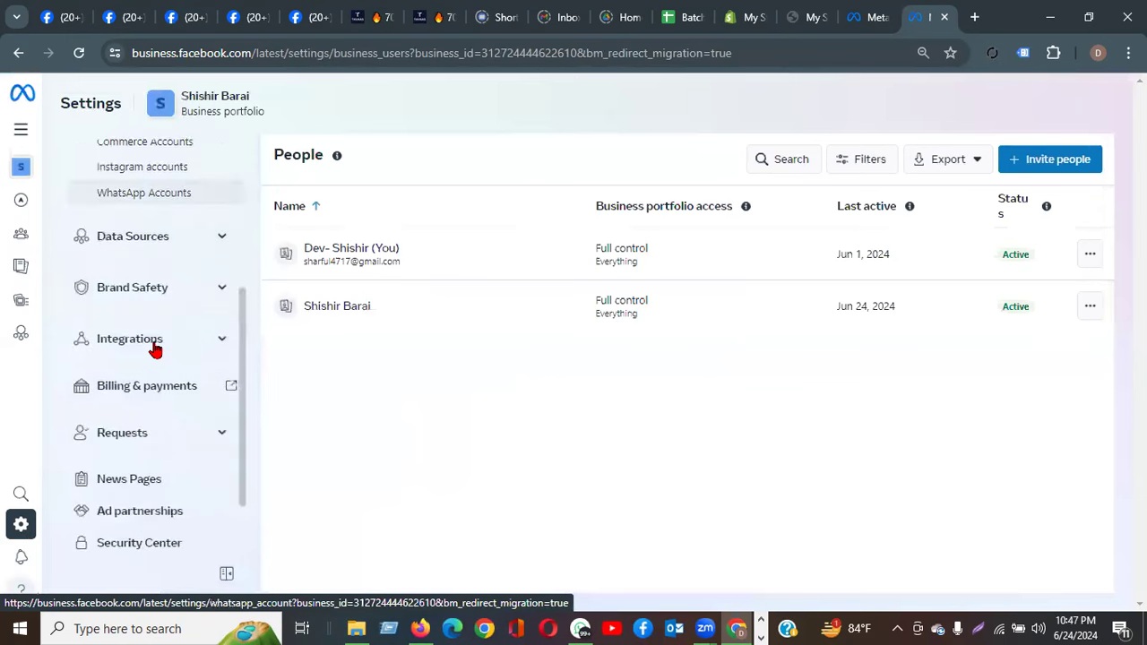
{"action": "left_click", "coordinate": [140, 234]}
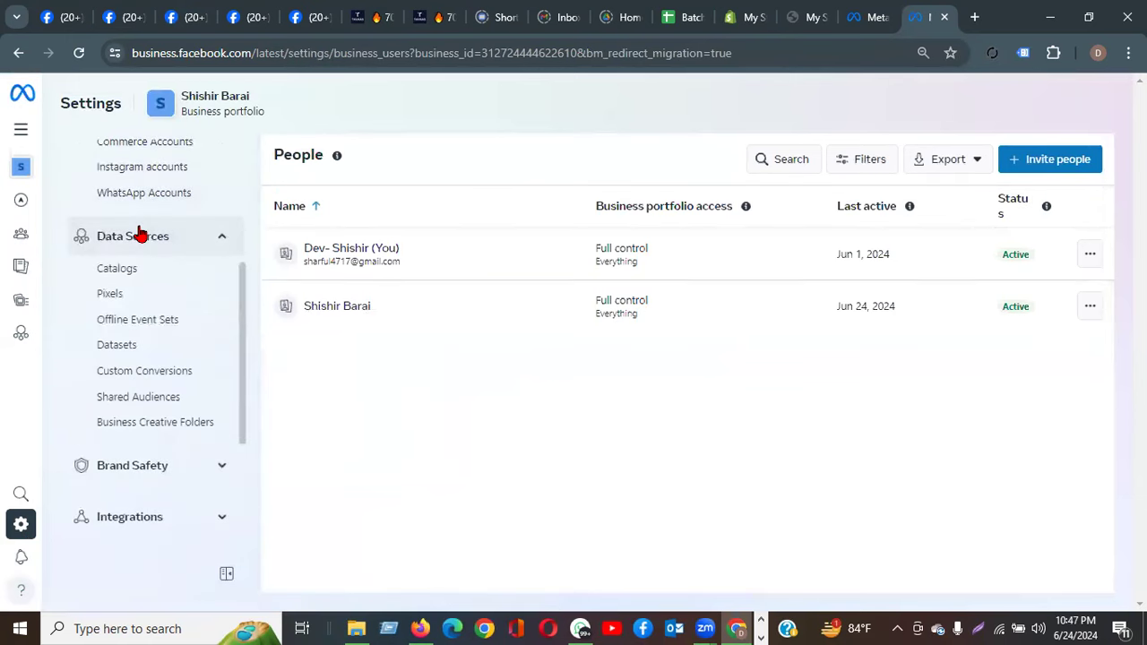
{"action": "left_click", "coordinate": [135, 348]}
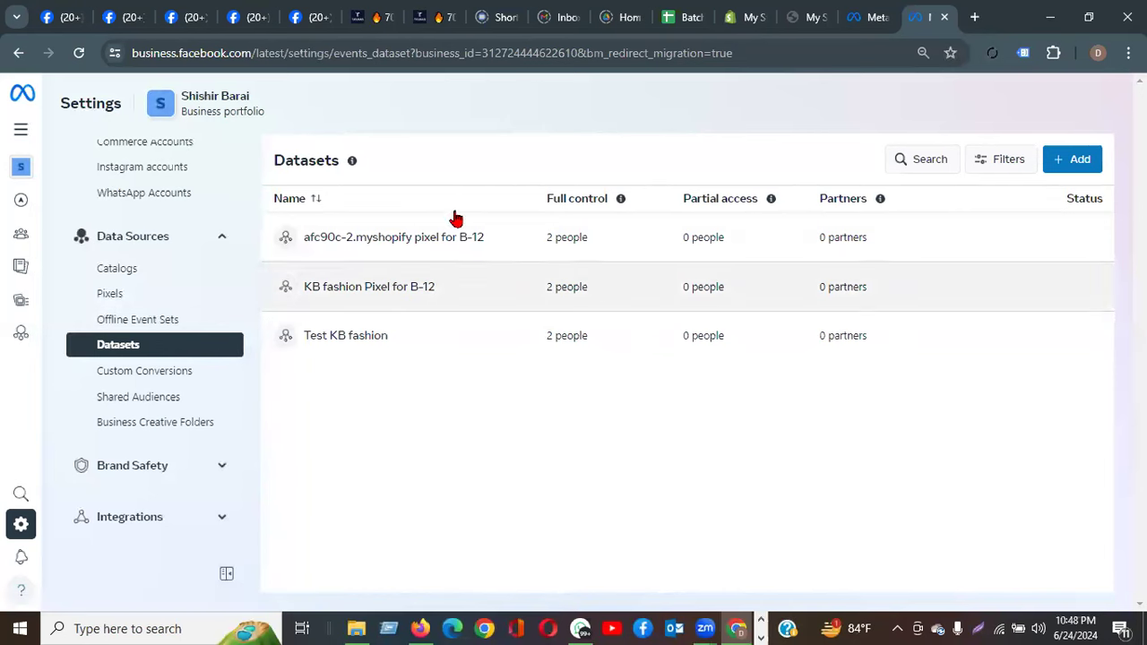
Create a new dataset named "Batch-15 shopify" in the business portfolio.
{"action": "left_click", "coordinate": [1068, 160]}
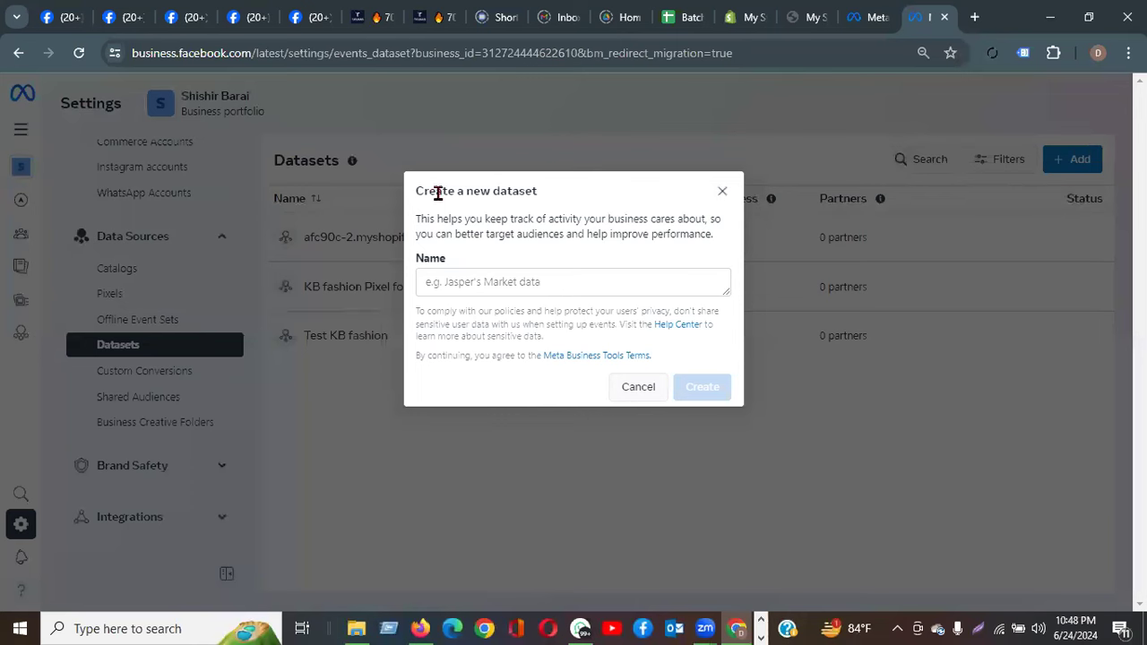
{"action": "left_click_drag", "start_coordinate": [538, 190], "coordinate": [414, 191]}
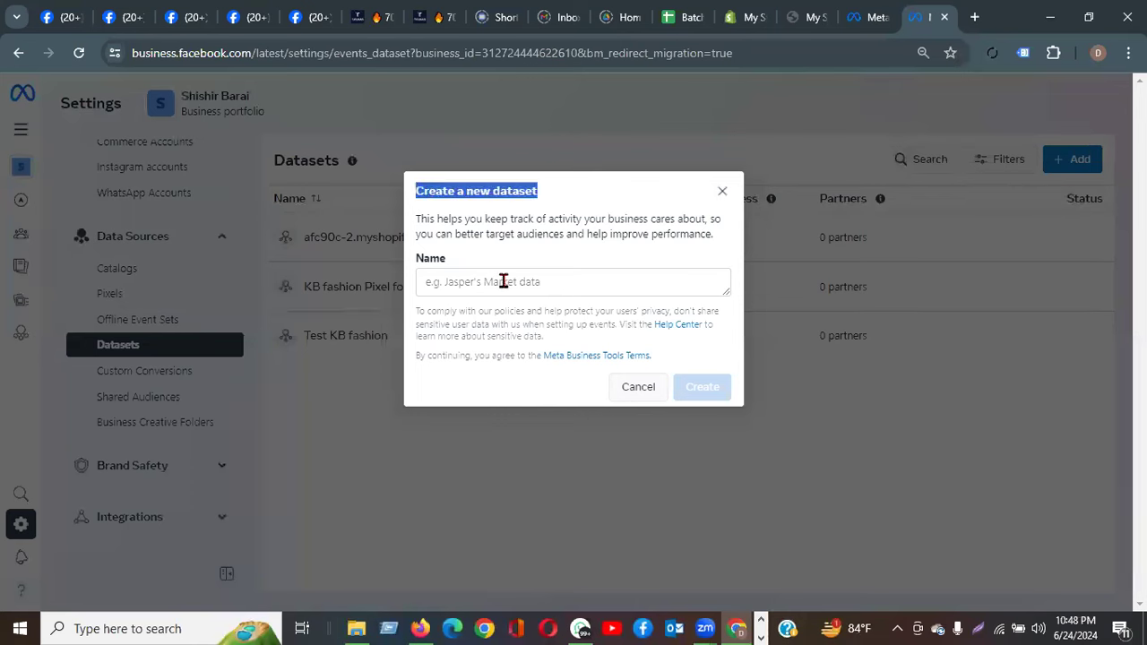
{"action": "left_click", "coordinate": [502, 281]}
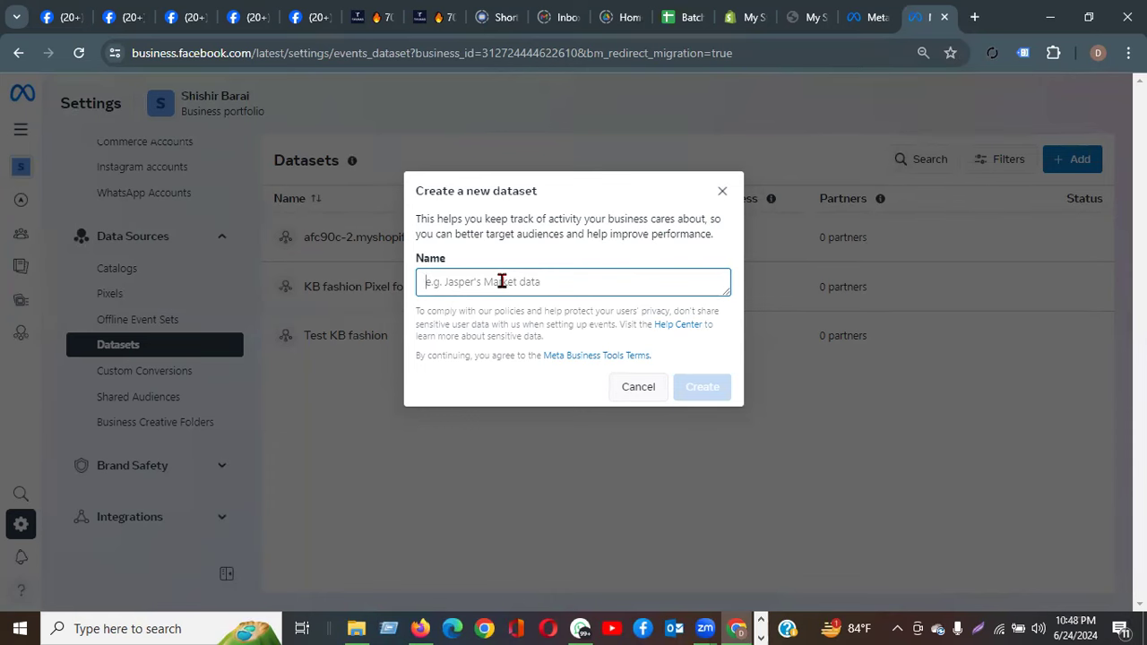
{"action": "type", "text": "B"}
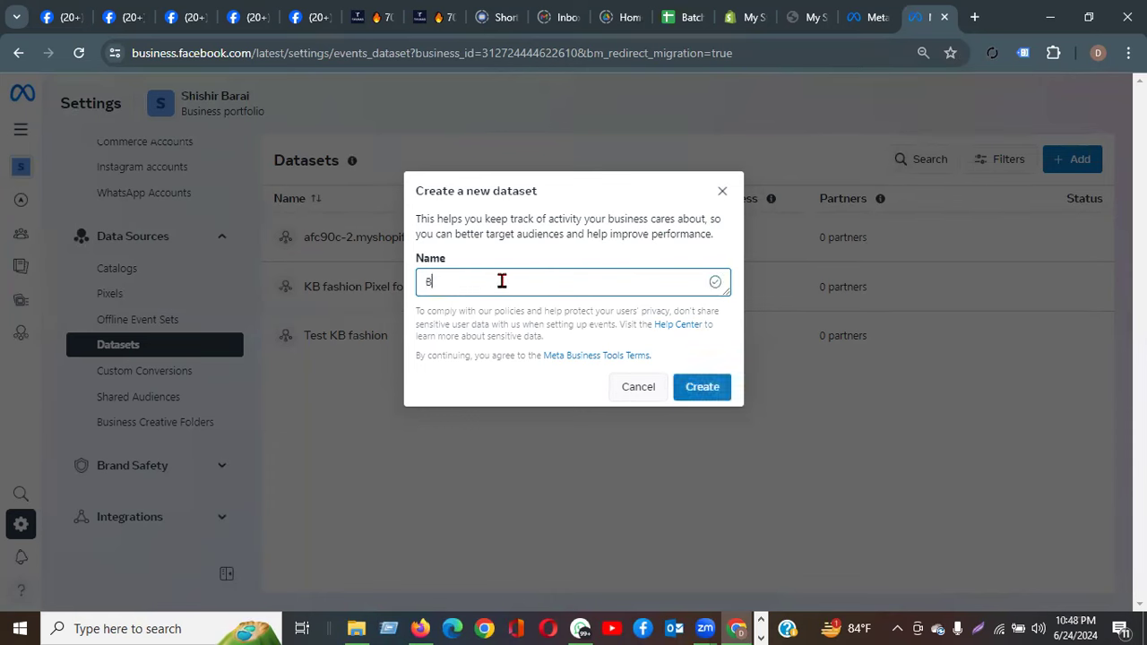
{"action": "type", "text": "atch-15 shopify"}
{"action": "left_click_drag", "start_coordinate": [504, 282], "coordinate": [414, 282]}
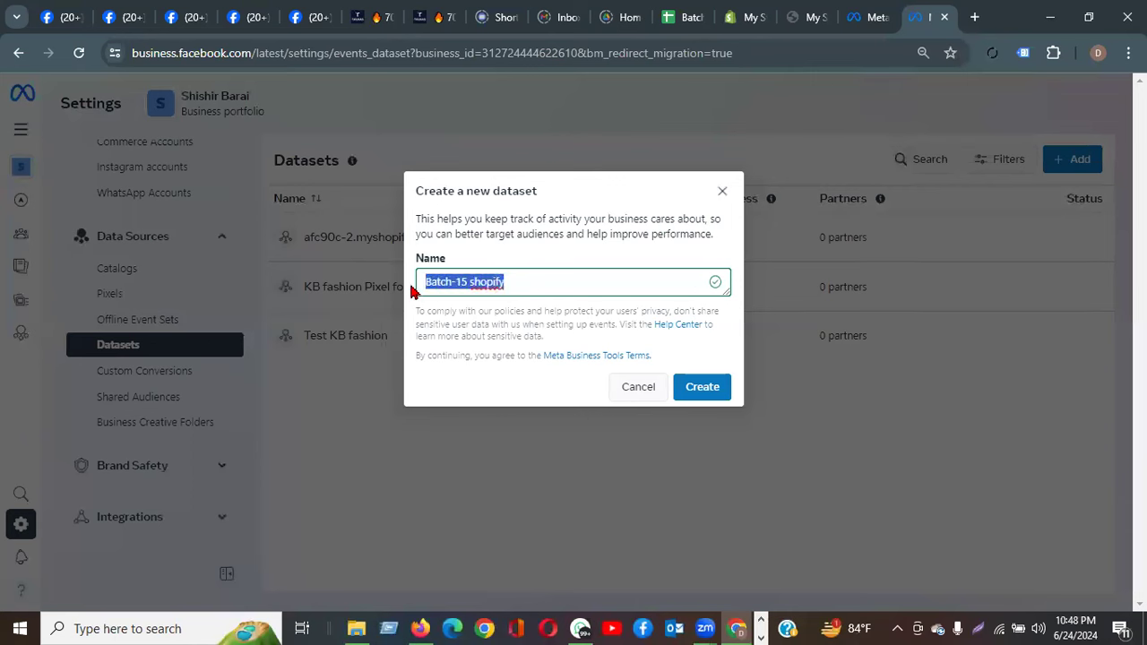
{"action": "left_click", "coordinate": [518, 282]}
{"action": "left_click", "coordinate": [702, 389]}
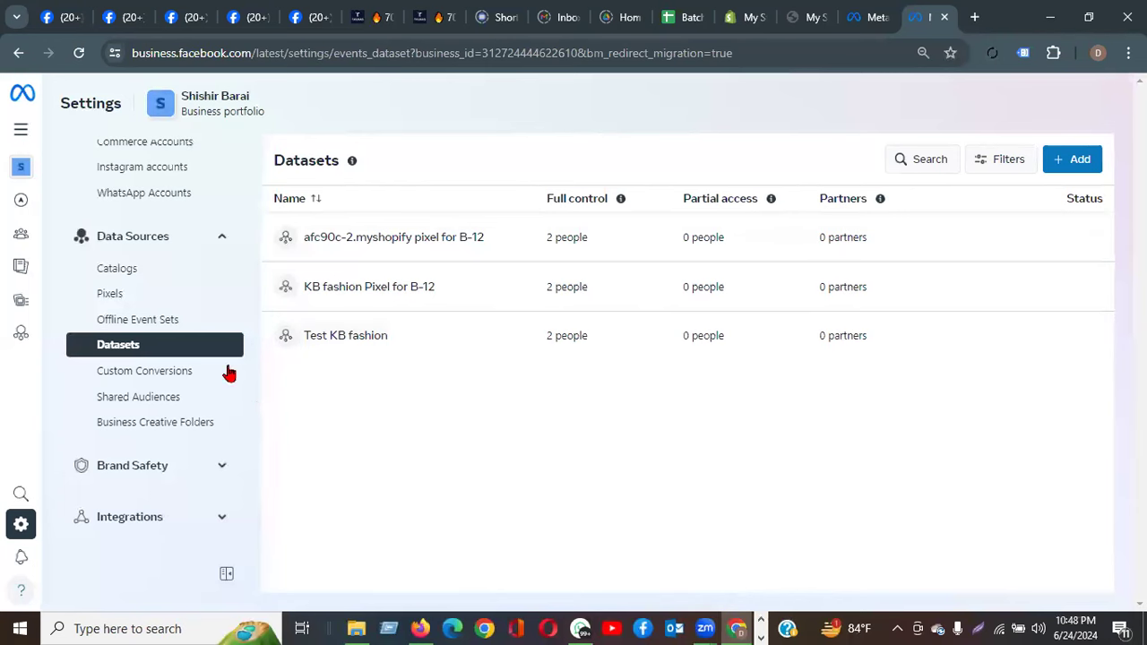
Check the Pixels page, return to Datasets and reload it to refresh the dataset list.
{"action": "left_click", "coordinate": [123, 298]}
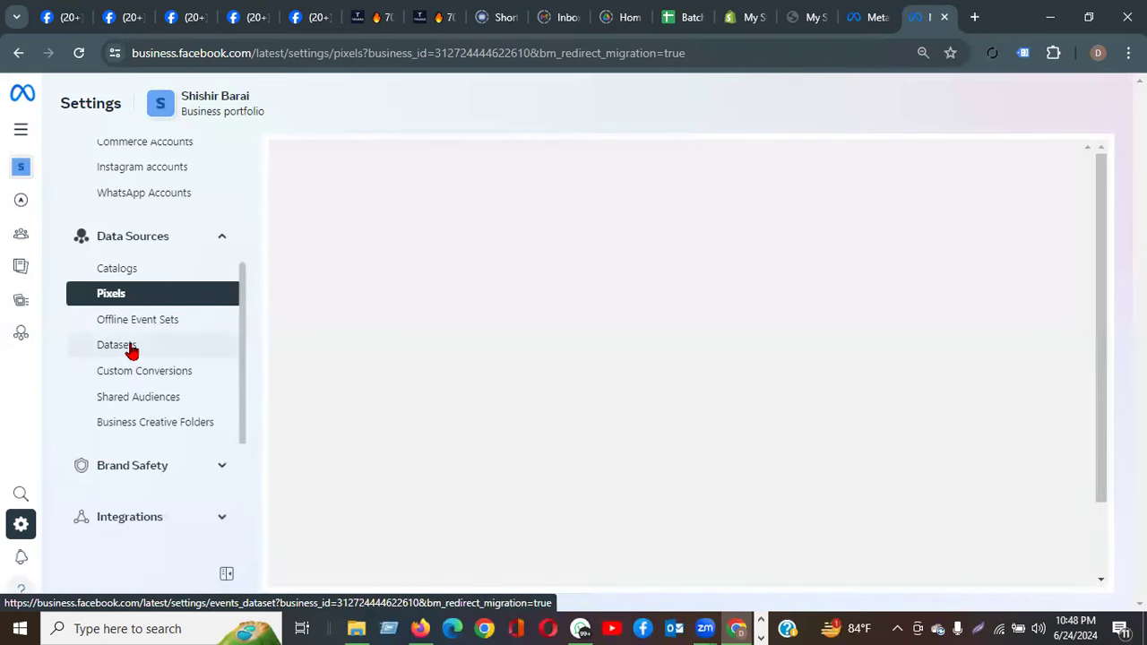
{"action": "left_click", "coordinate": [117, 345]}
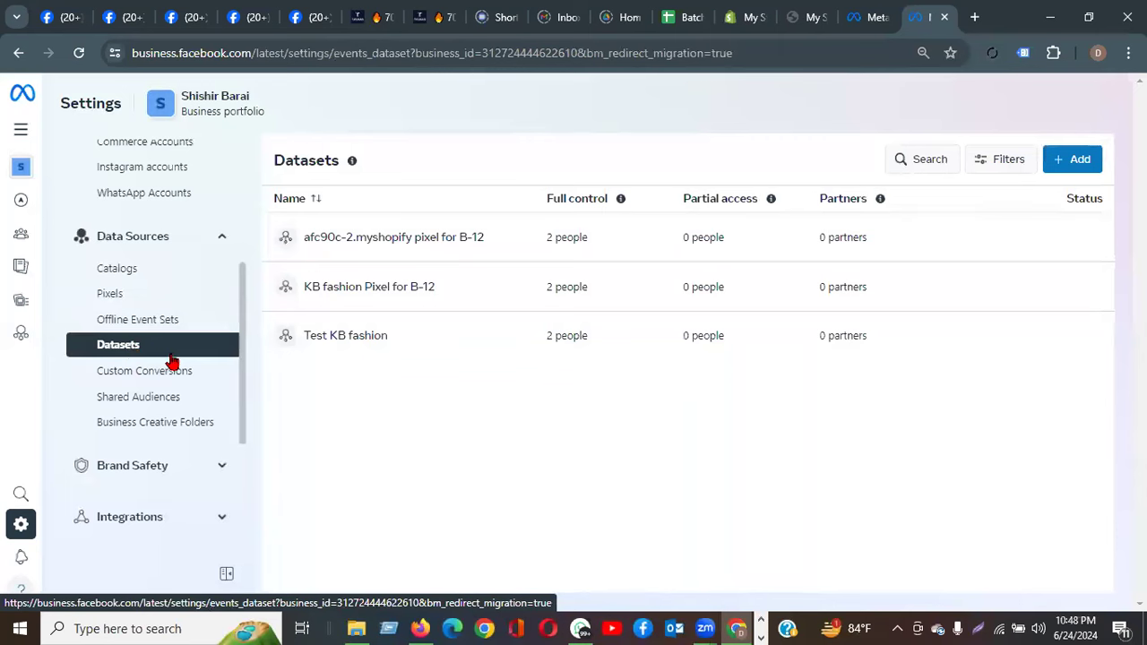
{"action": "left_click", "coordinate": [79, 56]}
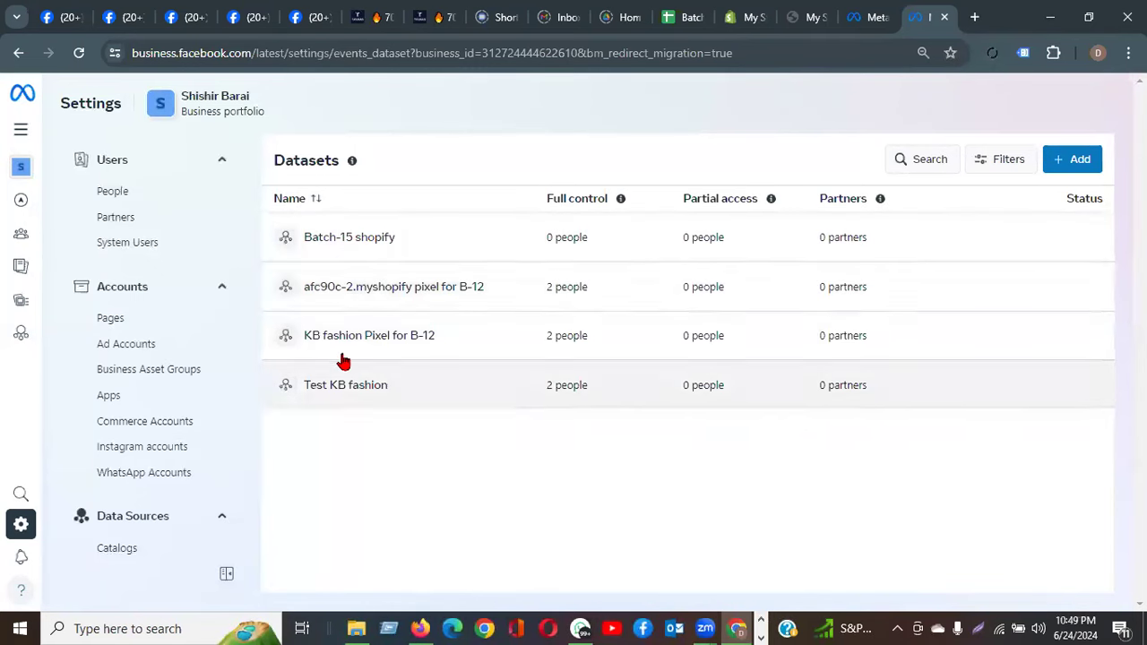
Review the Batch-15 shopify dataset's details and open the dataset in Events Manager.
{"action": "left_click", "coordinate": [362, 243]}
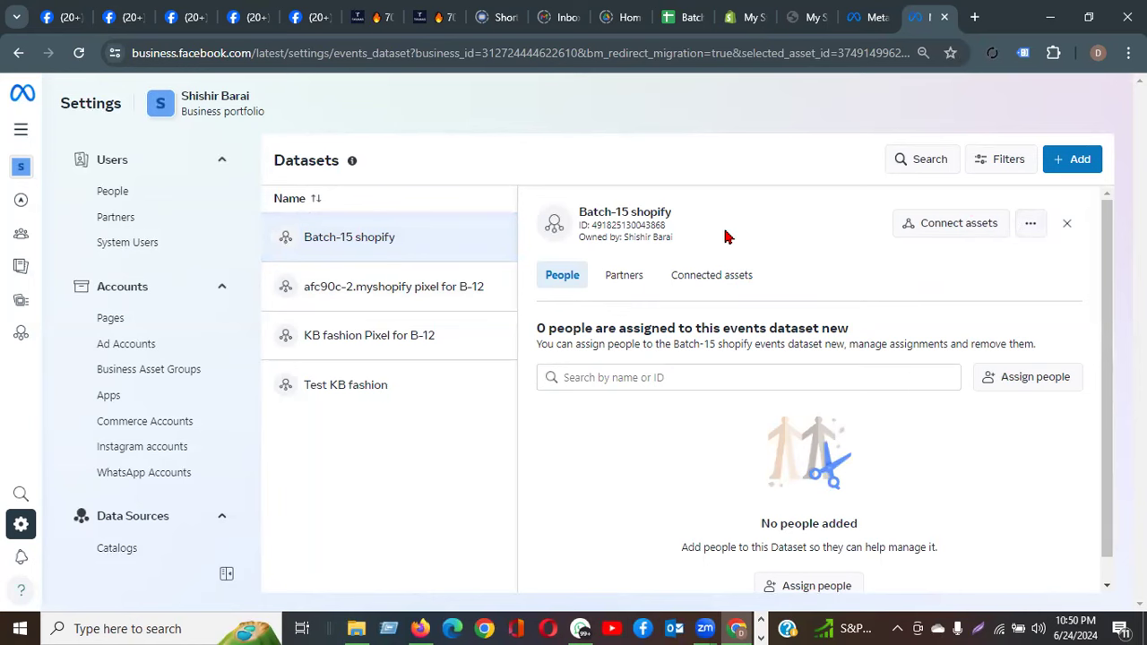
{"action": "scroll", "coordinate": [959, 453], "scroll_direction": "down", "scroll_amount": 1}
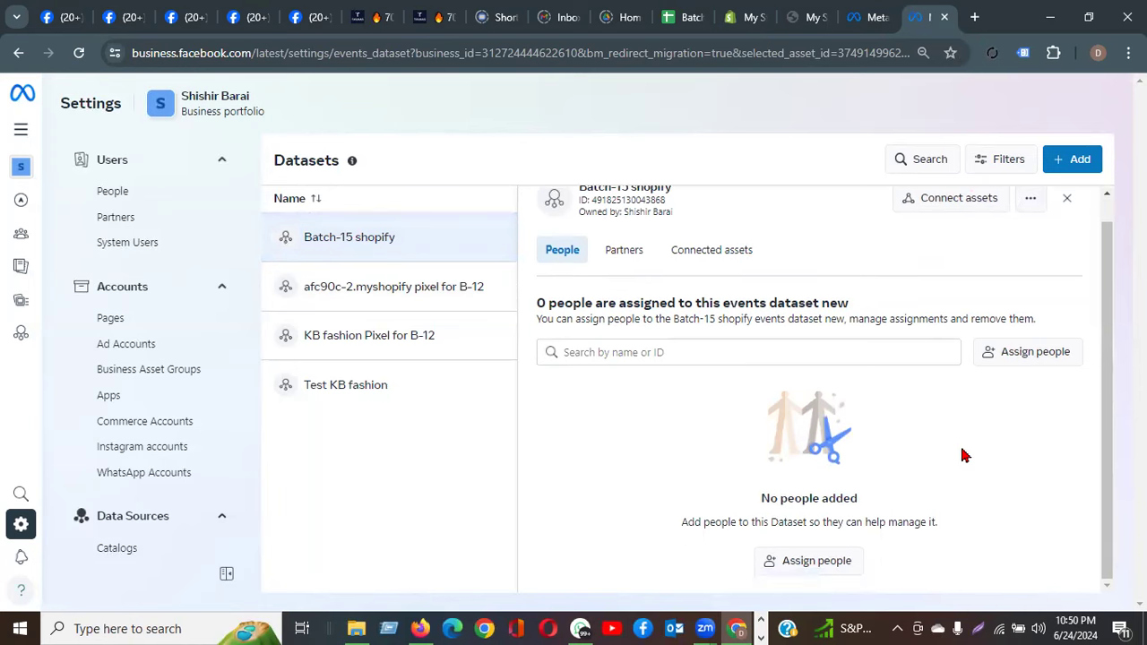
{"action": "scroll", "coordinate": [963, 460], "scroll_direction": "up", "scroll_amount": 1}
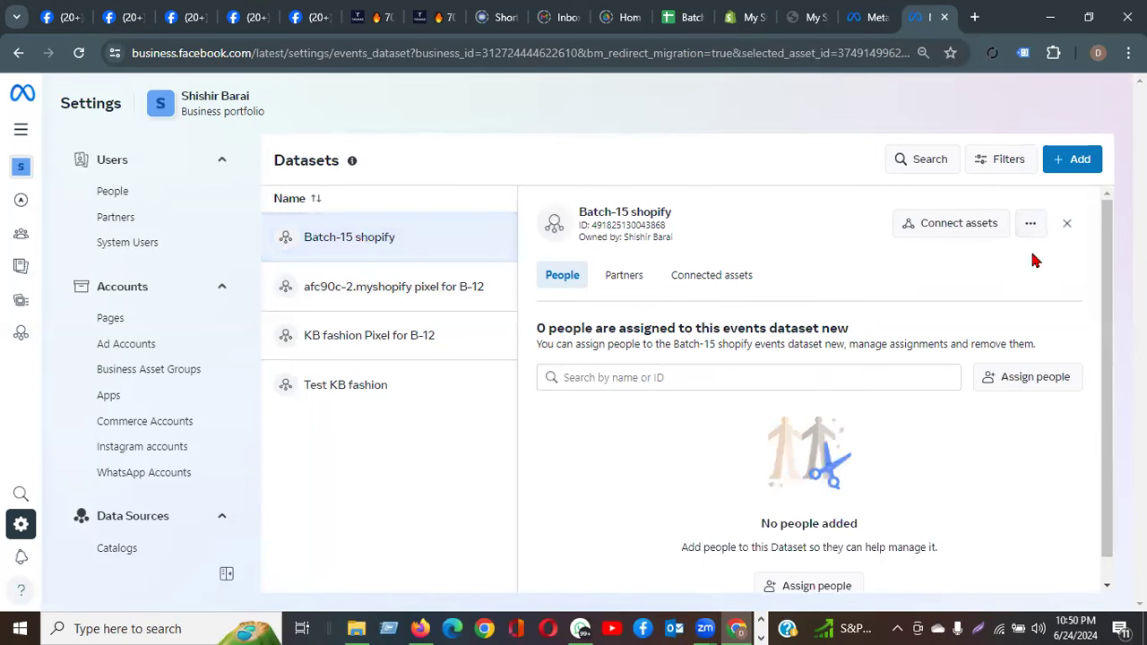
{"action": "left_click", "coordinate": [1031, 226]}
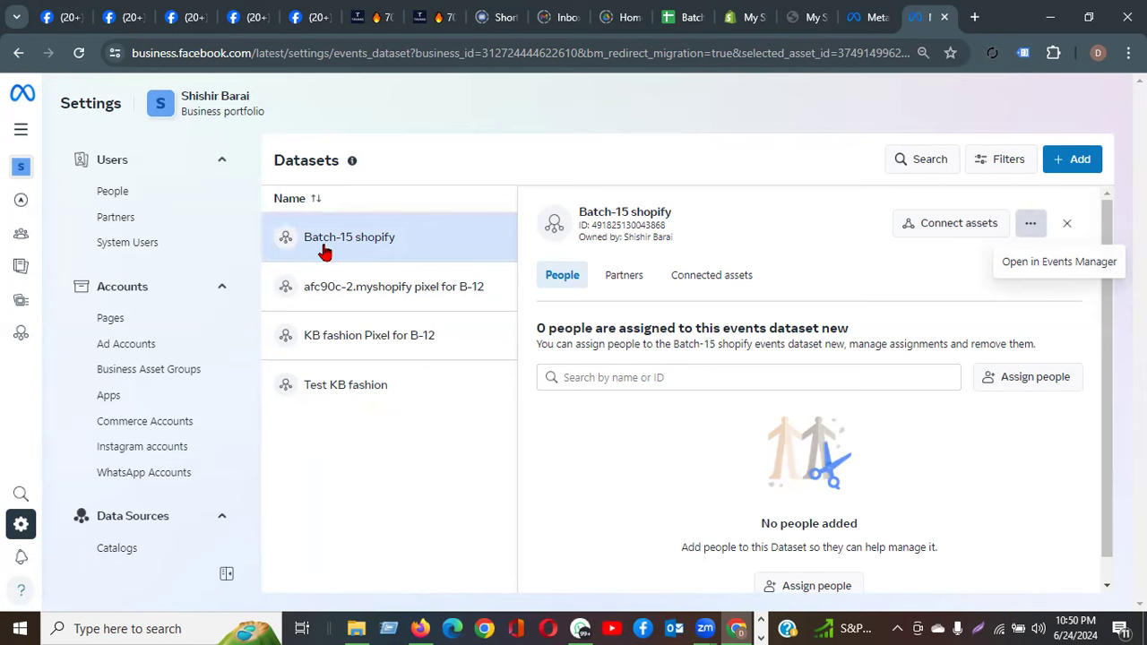
{"action": "left_click", "coordinate": [1062, 265]}
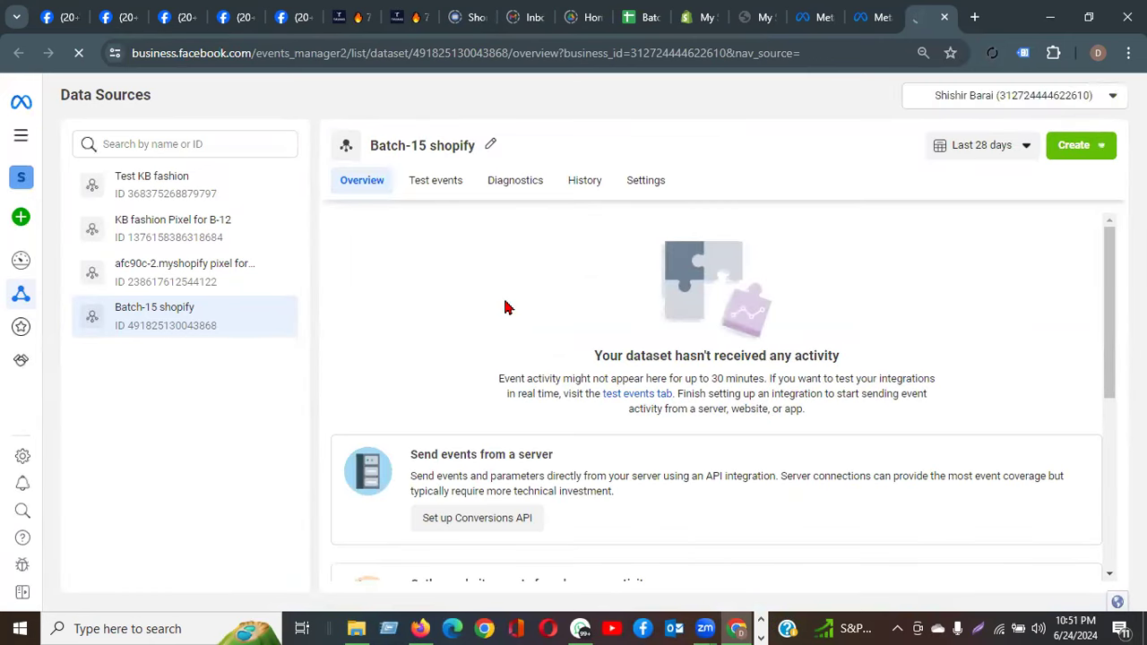
Review the dataset's connection options and start the Meta Pixel setup with manual code installation.
{"action": "scroll", "coordinate": [509, 299], "scroll_direction": "down", "scroll_amount": 3}
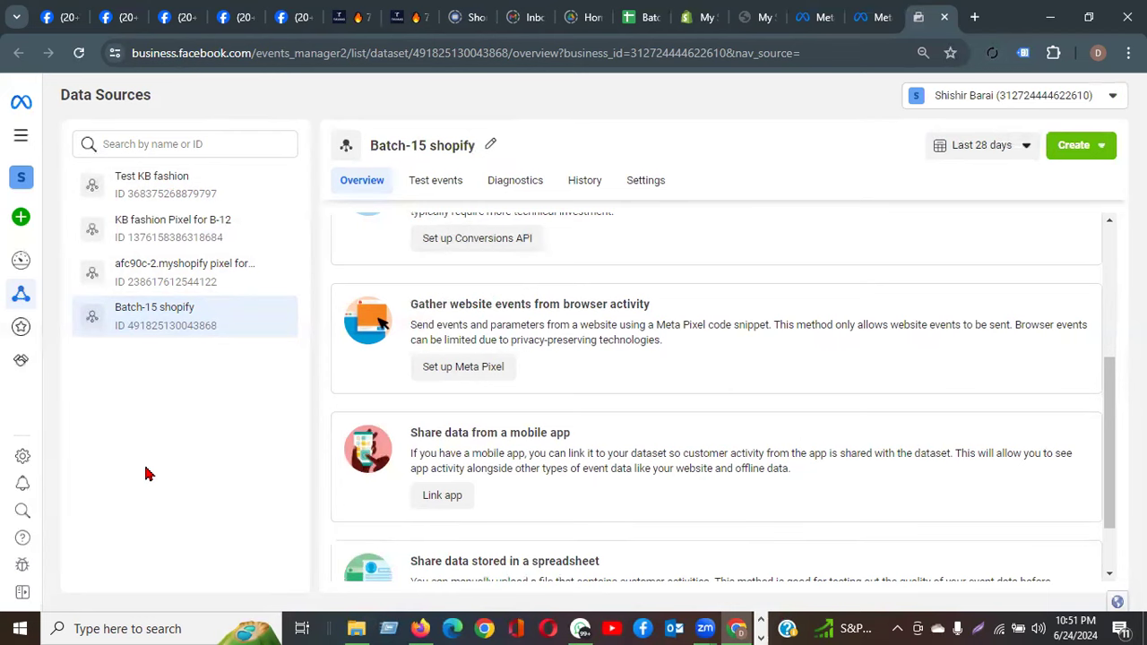
{"action": "scroll", "coordinate": [807, 443], "scroll_direction": "up", "scroll_amount": 5}
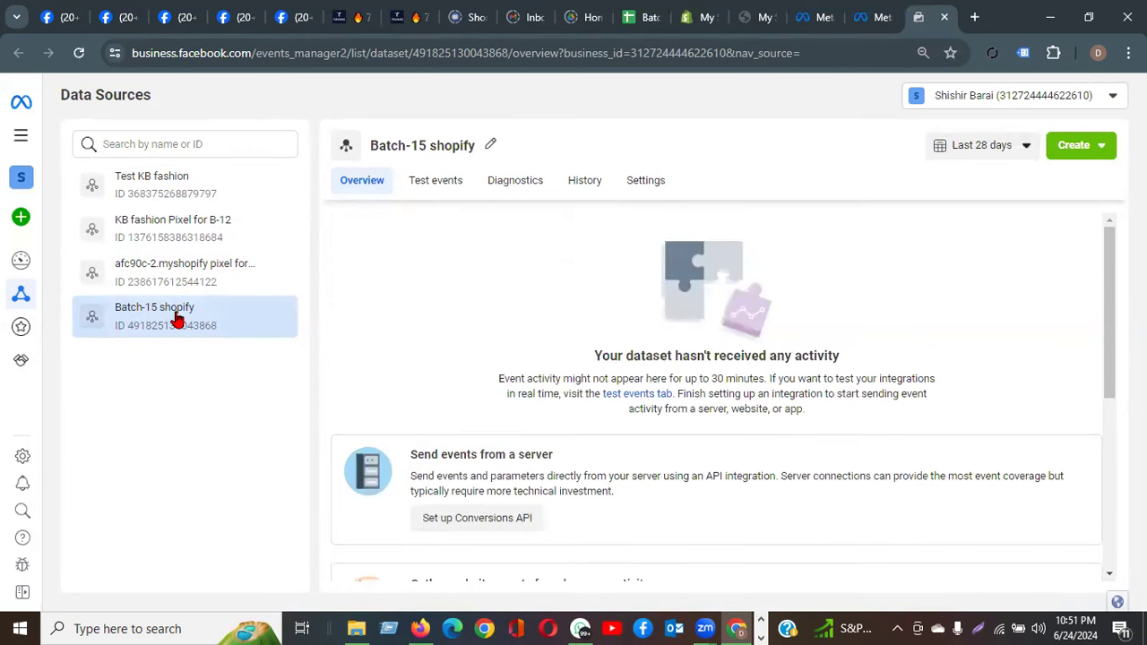
{"action": "scroll", "coordinate": [670, 376], "scroll_direction": "down", "scroll_amount": 2}
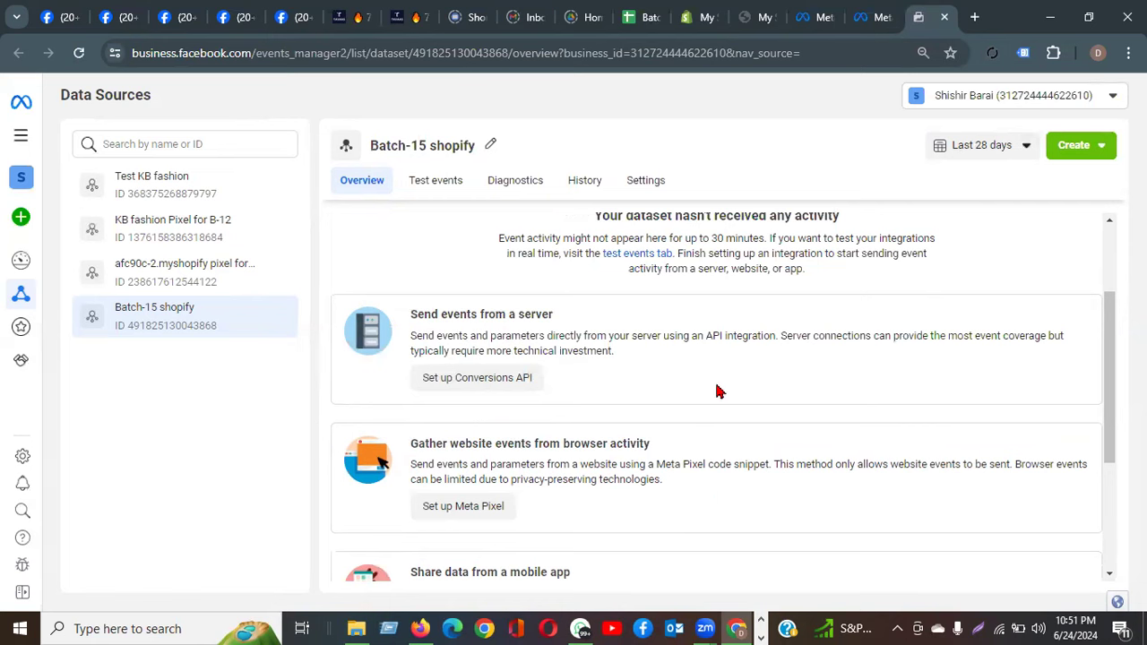
{"action": "scroll", "coordinate": [648, 377], "scroll_direction": "down", "scroll_amount": 2}
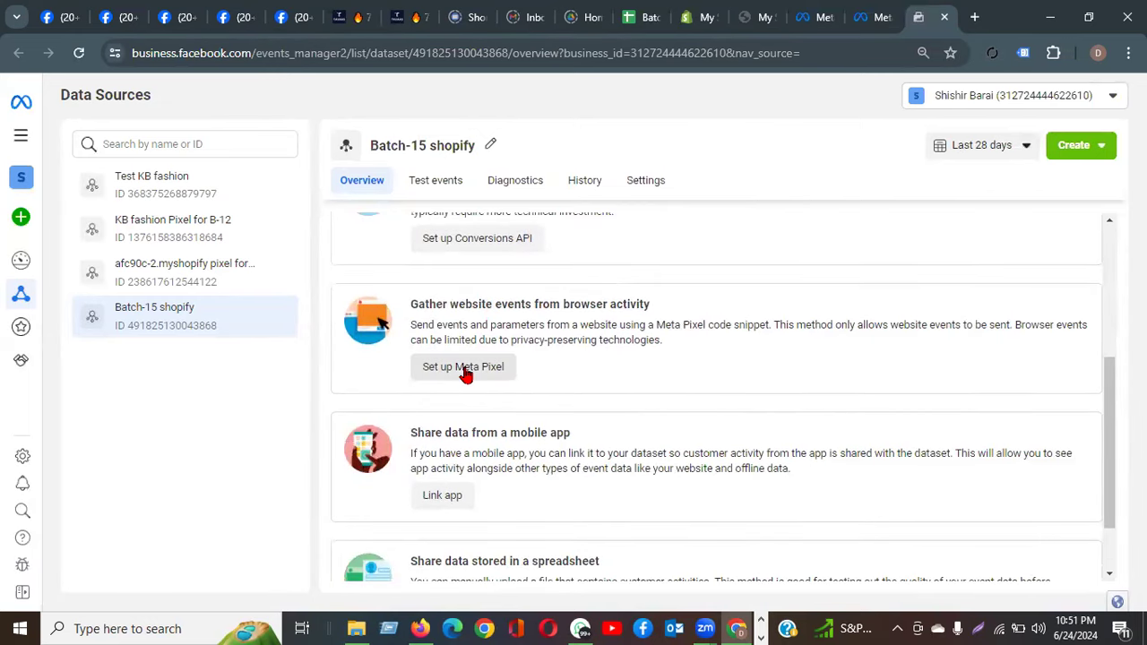
{"action": "left_click", "coordinate": [465, 371]}
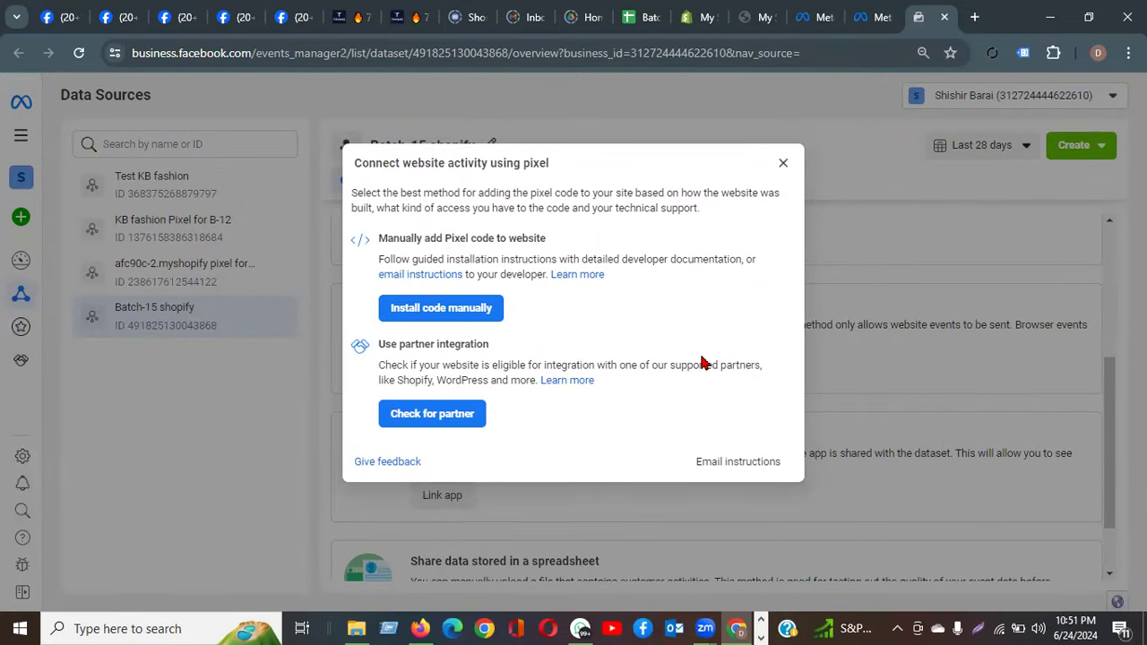
{"action": "left_click", "coordinate": [438, 310]}
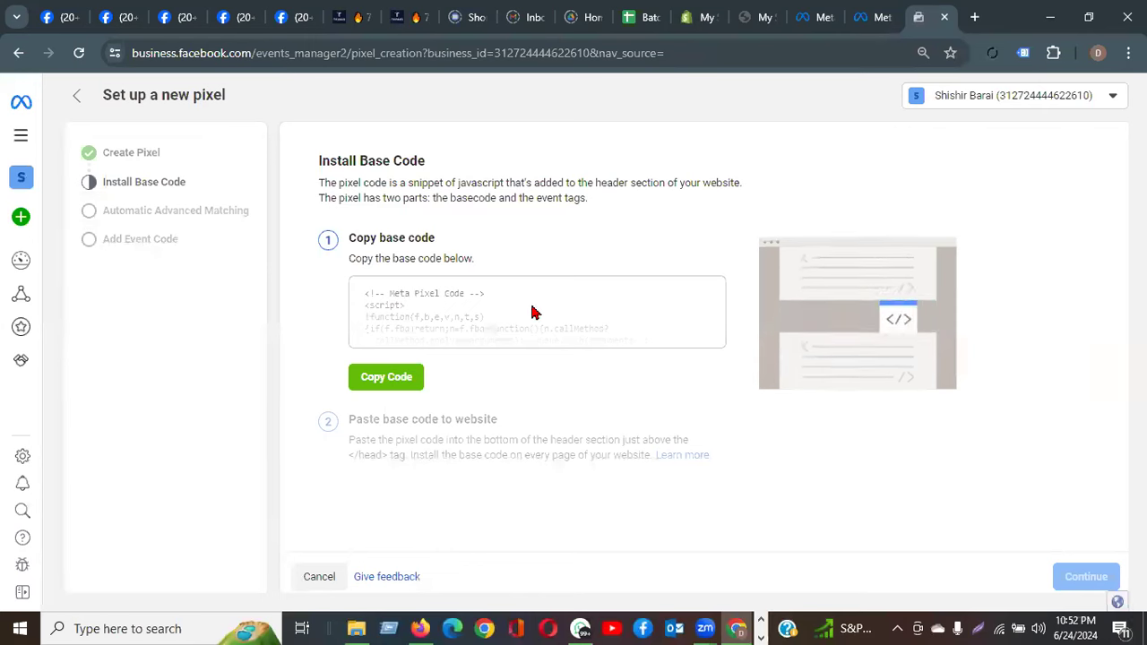
Copy the Meta Pixel base code and look over the My Store storefront's home page.
{"action": "left_click", "coordinate": [383, 381]}
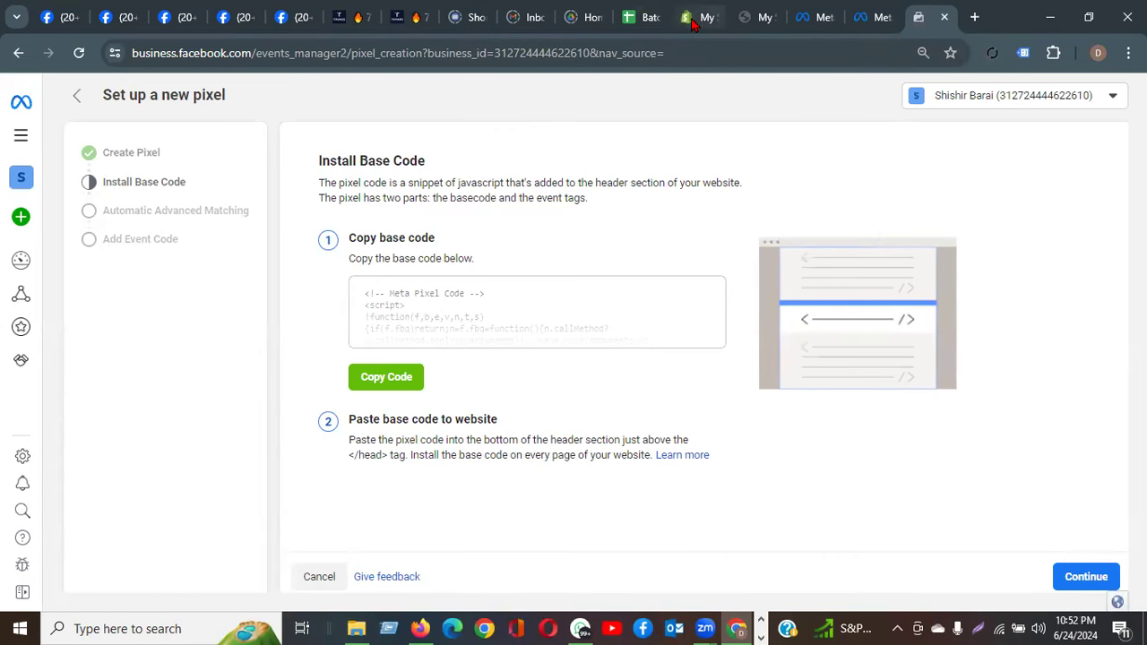
{"action": "left_click", "coordinate": [757, 18]}
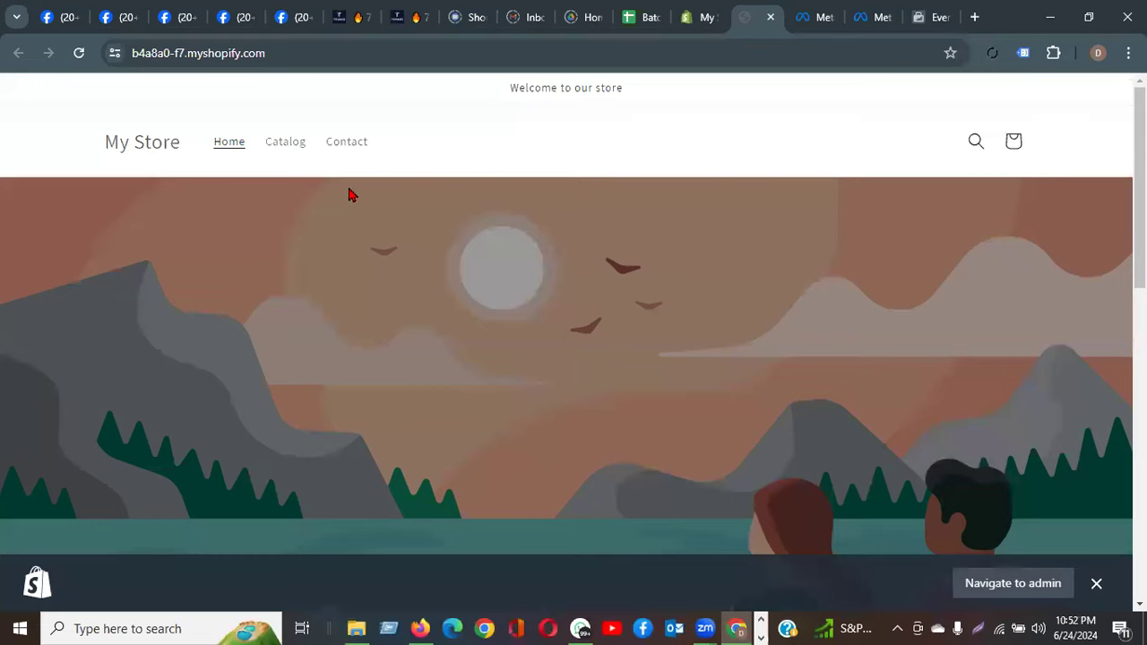
{"action": "scroll", "coordinate": [377, 251], "scroll_direction": "down", "scroll_amount": 4}
{"action": "scroll", "coordinate": [403, 287], "scroll_direction": "up", "scroll_amount": 4}
Open the storefront's address for editing and end it with a slash.
{"action": "left_click", "coordinate": [288, 53]}
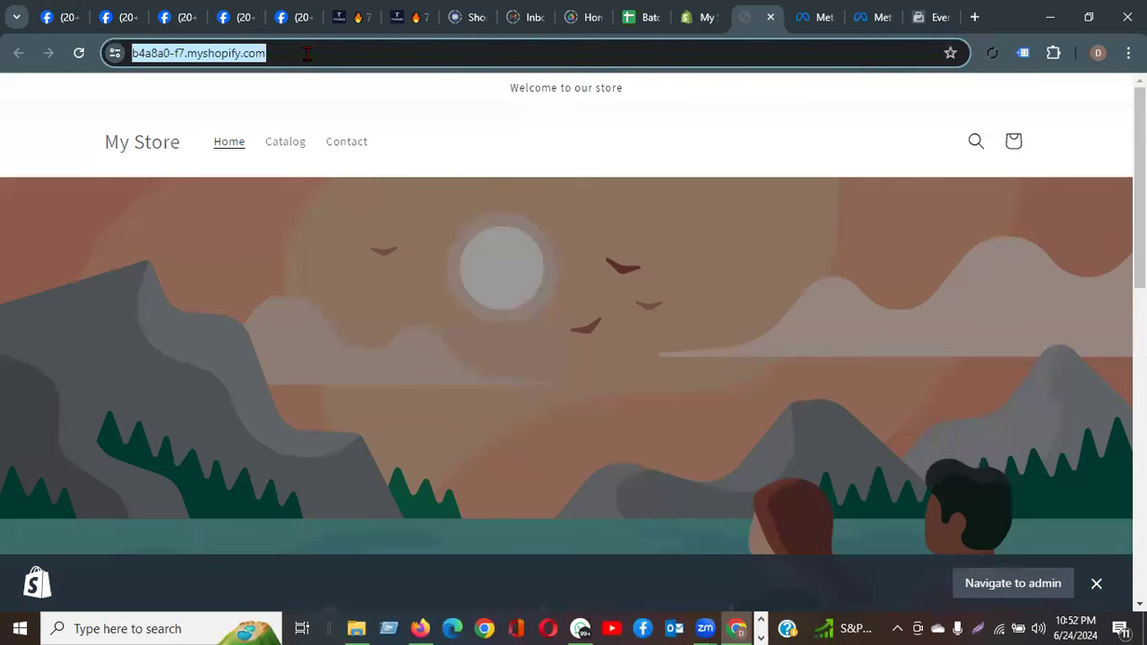
{"action": "left_click", "coordinate": [306, 53]}
{"action": "type", "text": "//"}
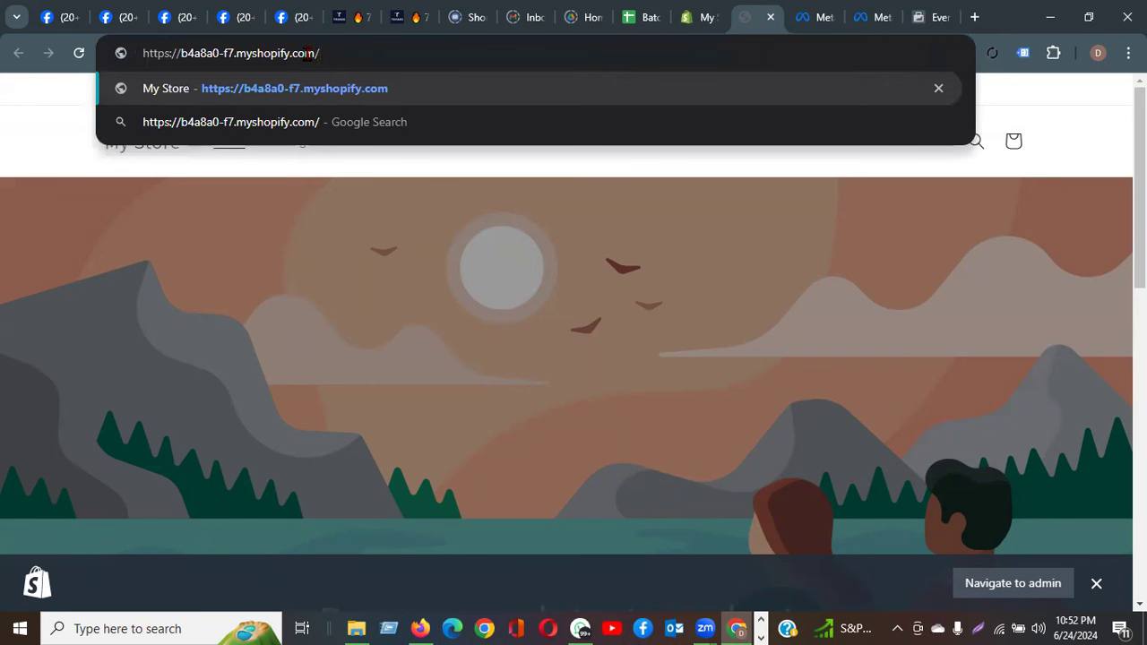
{"action": "type", "text": "wp"}
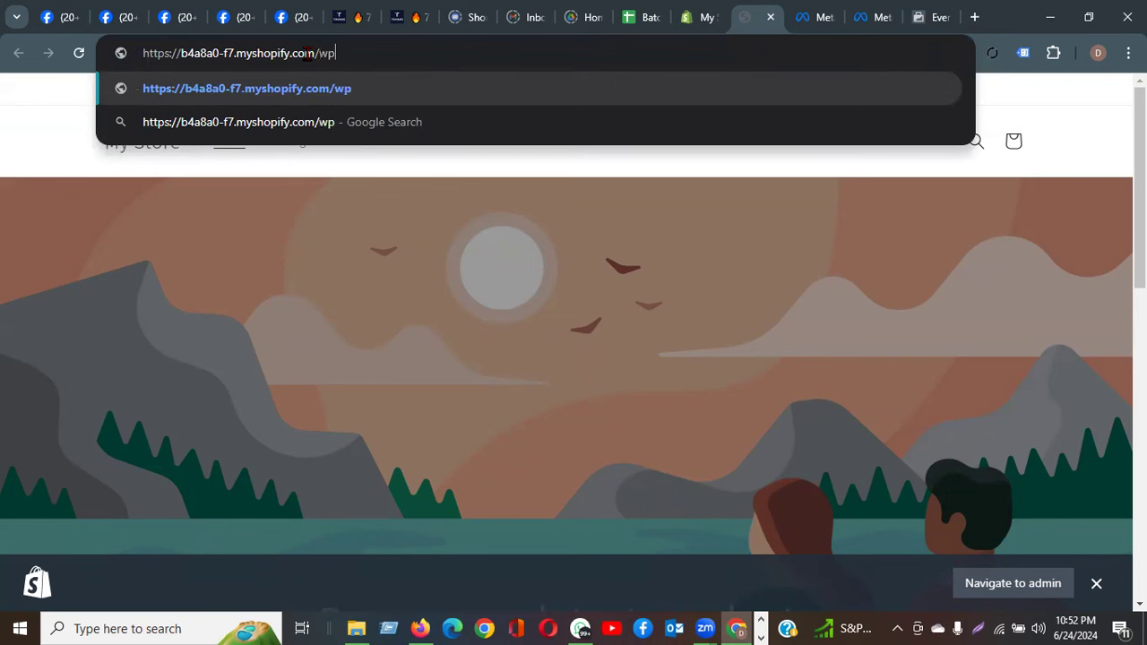
{"action": "type", "text": "-admin"}
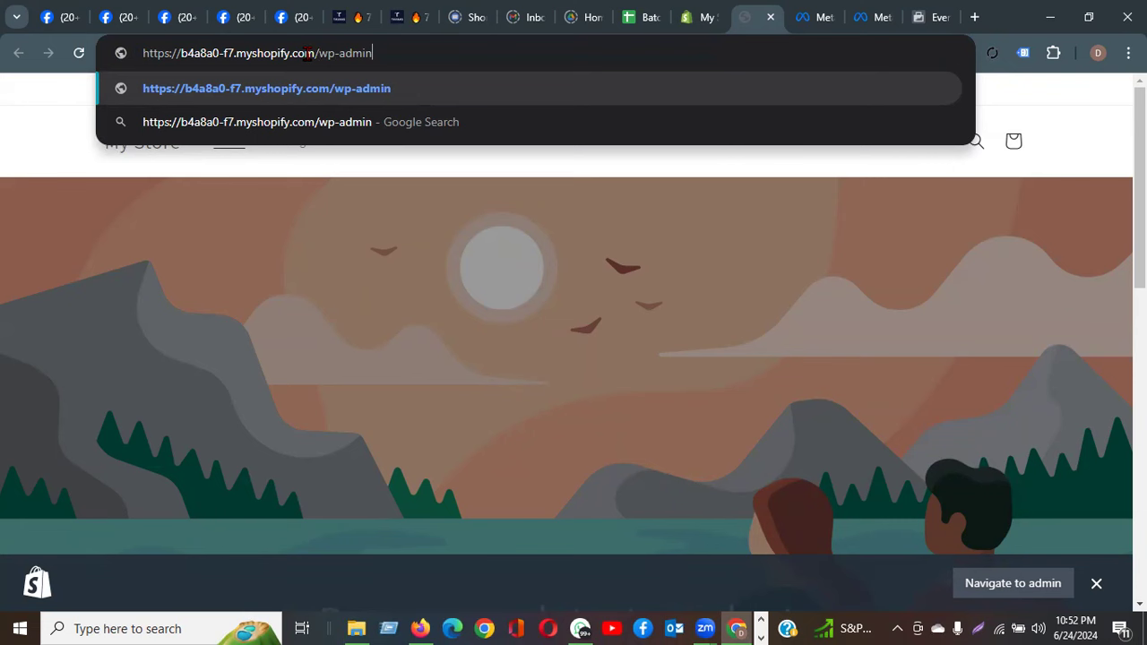
{"action": "left_click_drag", "start_coordinate": [334, 53], "coordinate": [320, 54]}
{"action": "left_click_drag", "start_coordinate": [384, 53], "coordinate": [320, 53]}
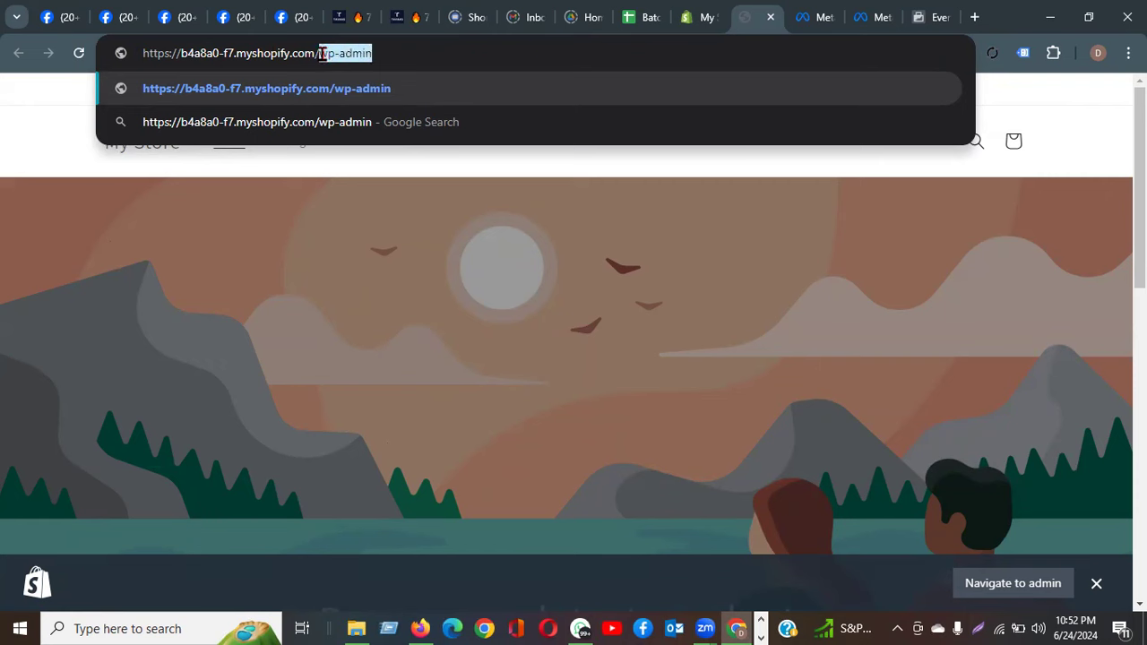
{"action": "key", "text": "BackSpace"}
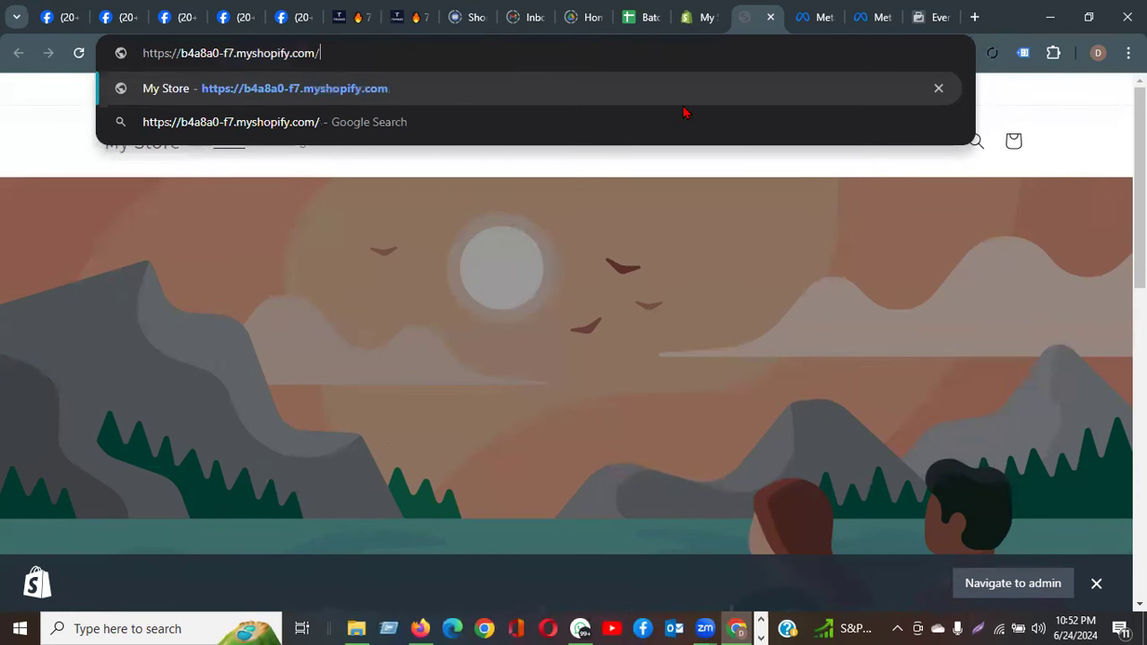
Complete the store address with "admin" and load the Shopify admin.
{"action": "type", "text": "admin"}
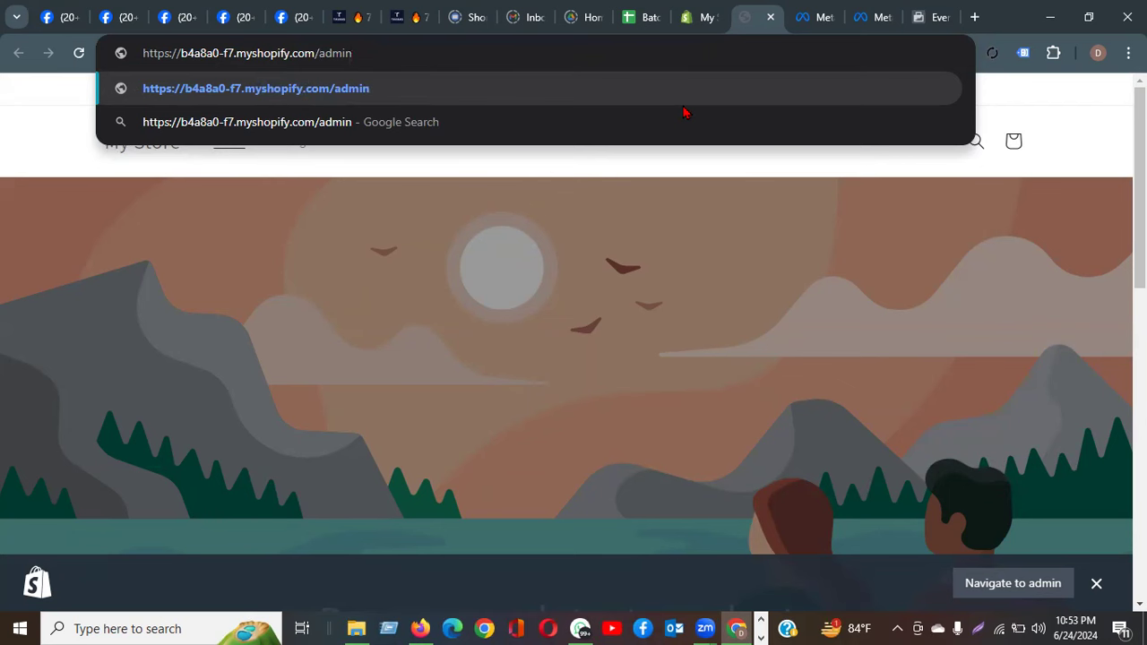
{"action": "key", "text": "Return"}
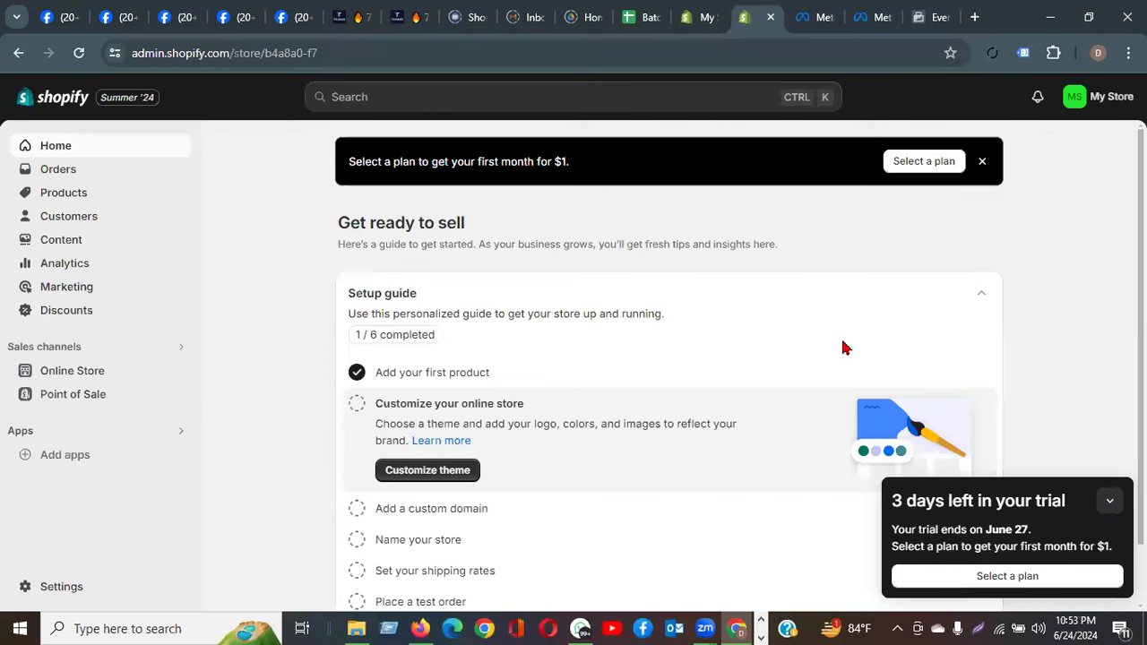
Look through the Themes page in the other Shopify admin tab, collapse its trial notice and return to the admin home.
{"action": "left_click", "coordinate": [707, 18]}
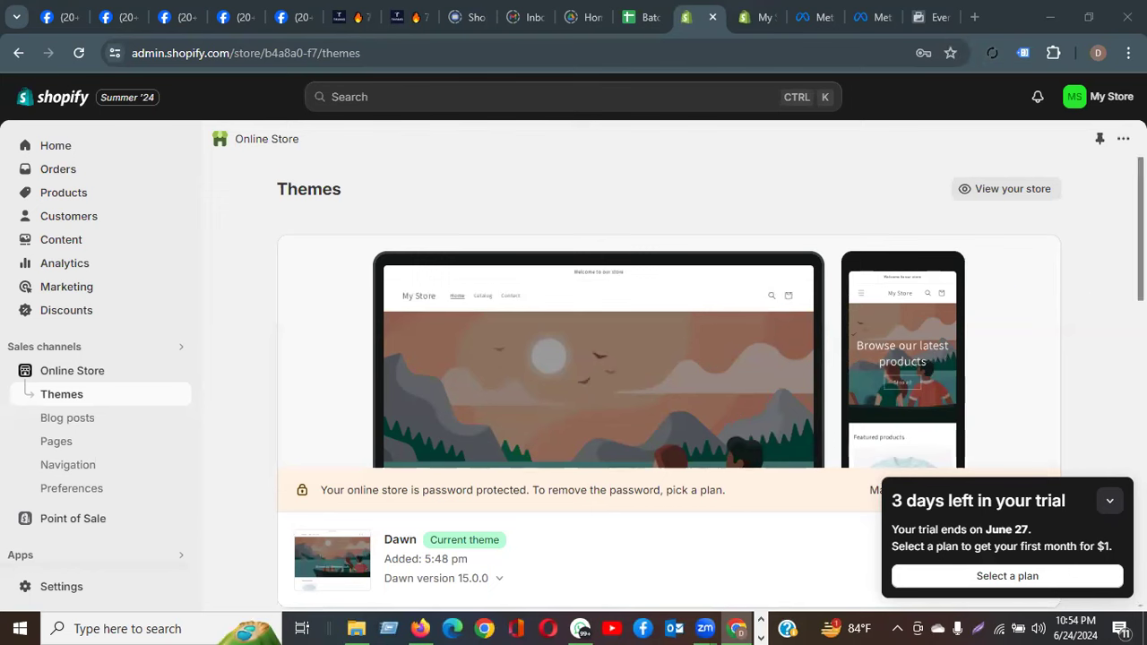
{"action": "left_click", "coordinate": [1111, 503]}
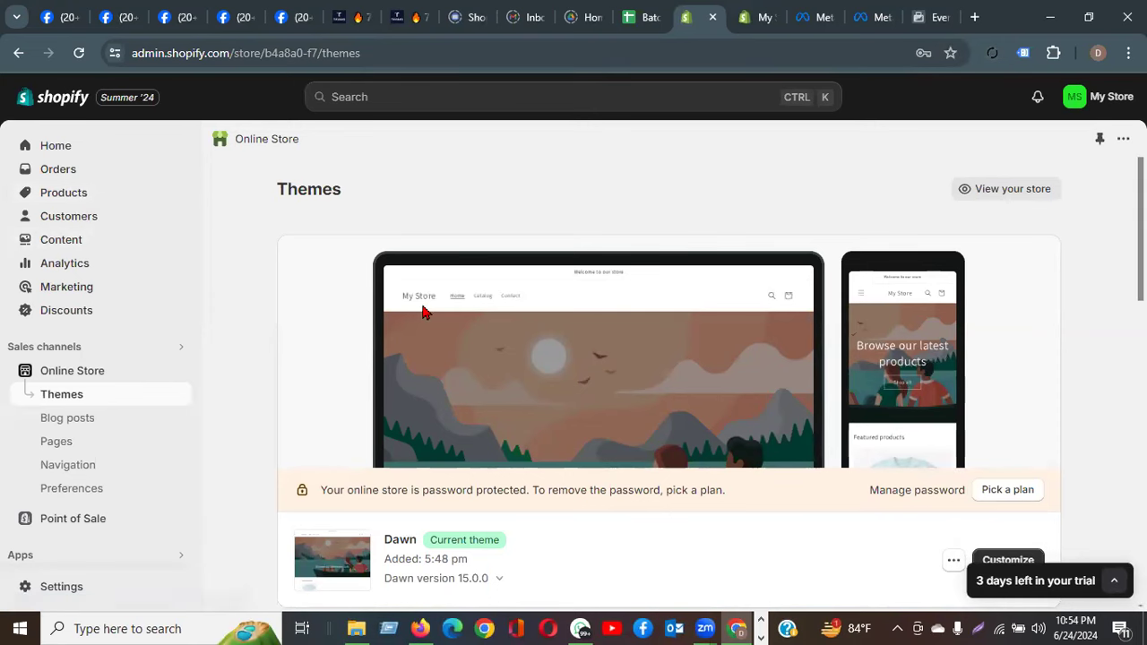
{"action": "scroll", "coordinate": [491, 307], "scroll_direction": "down", "scroll_amount": 5}
{"action": "scroll", "coordinate": [549, 345], "scroll_direction": "down", "scroll_amount": 2}
{"action": "scroll", "coordinate": [550, 343], "scroll_direction": "up", "scroll_amount": 10}
{"action": "scroll", "coordinate": [770, 444], "scroll_direction": "down", "scroll_amount": 5}
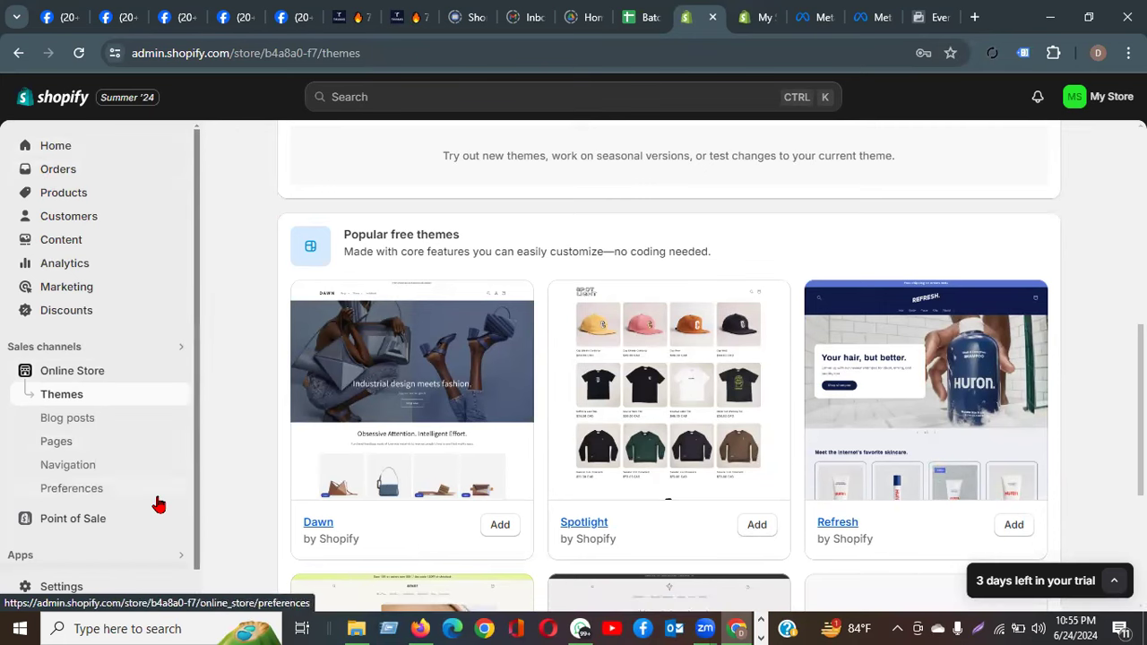
{"action": "scroll", "coordinate": [228, 427], "scroll_direction": "up", "scroll_amount": 8}
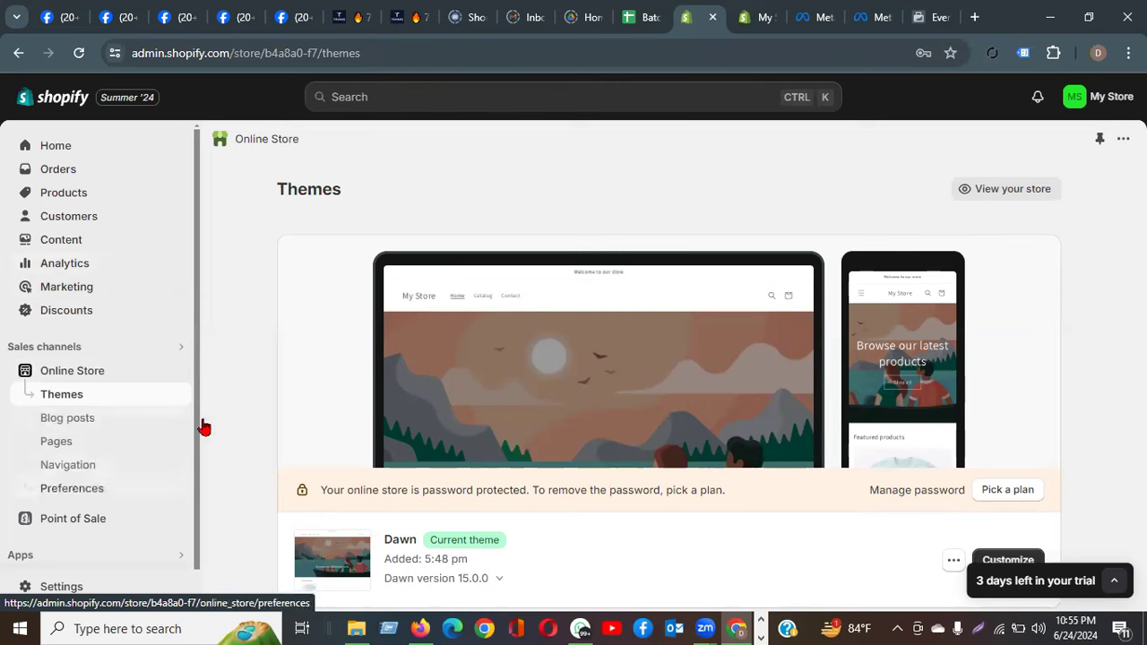
{"action": "left_click", "coordinate": [57, 150]}
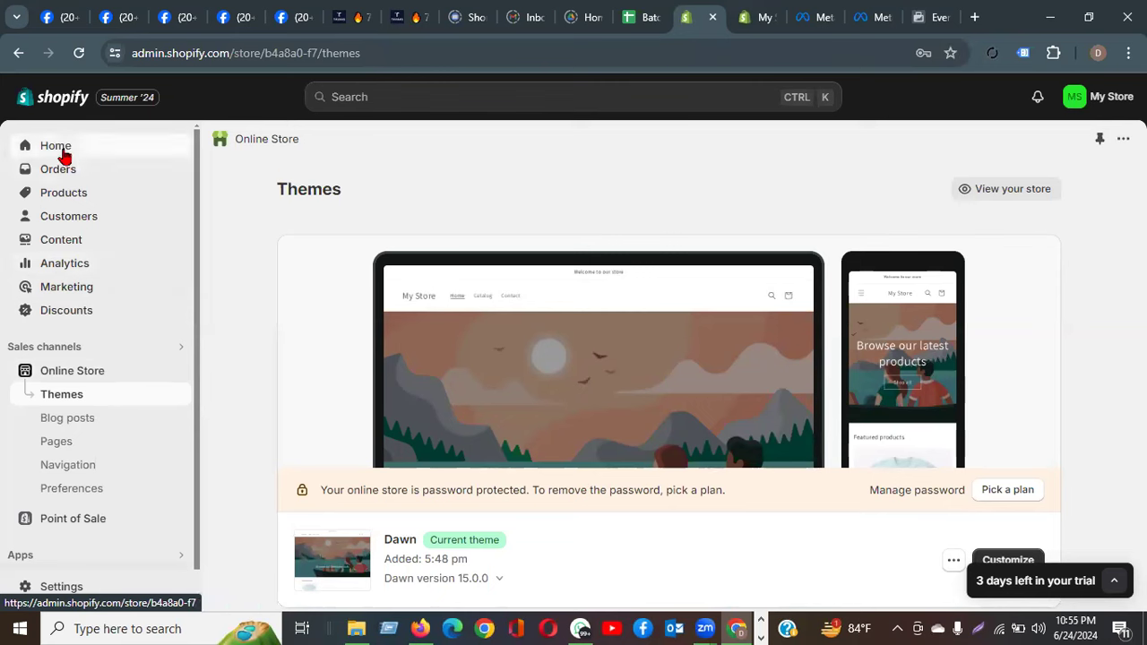
Return to the pixel setup in Events Manager and copy the base code again.
{"action": "left_click", "coordinate": [760, 19]}
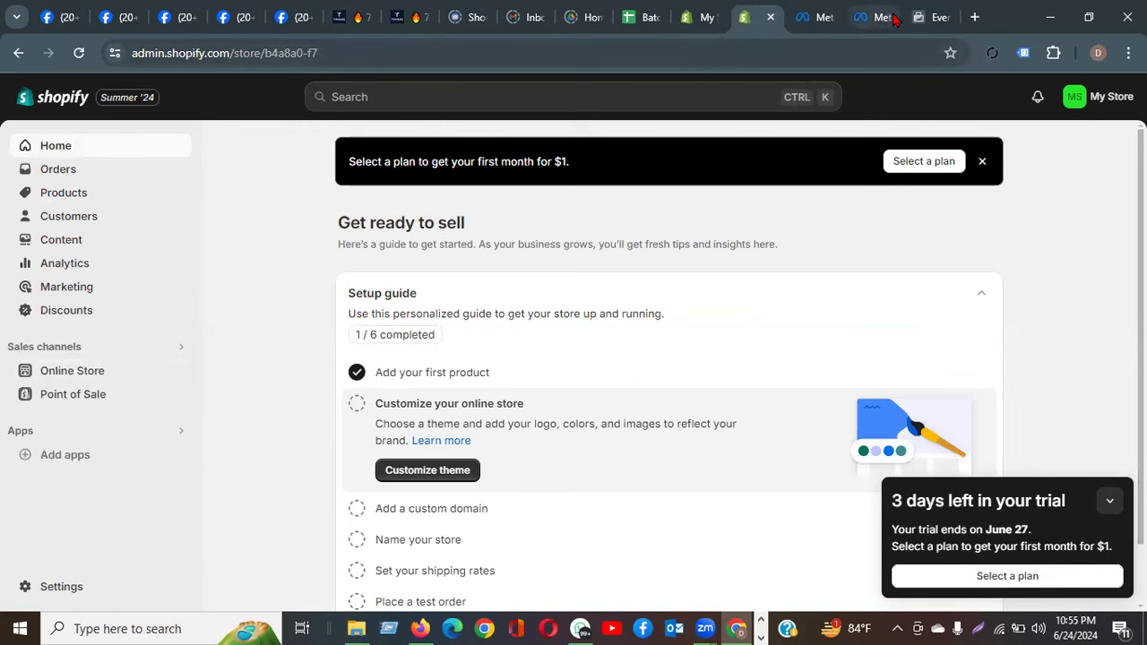
{"action": "left_click", "coordinate": [932, 17]}
{"action": "left_click", "coordinate": [397, 380]}
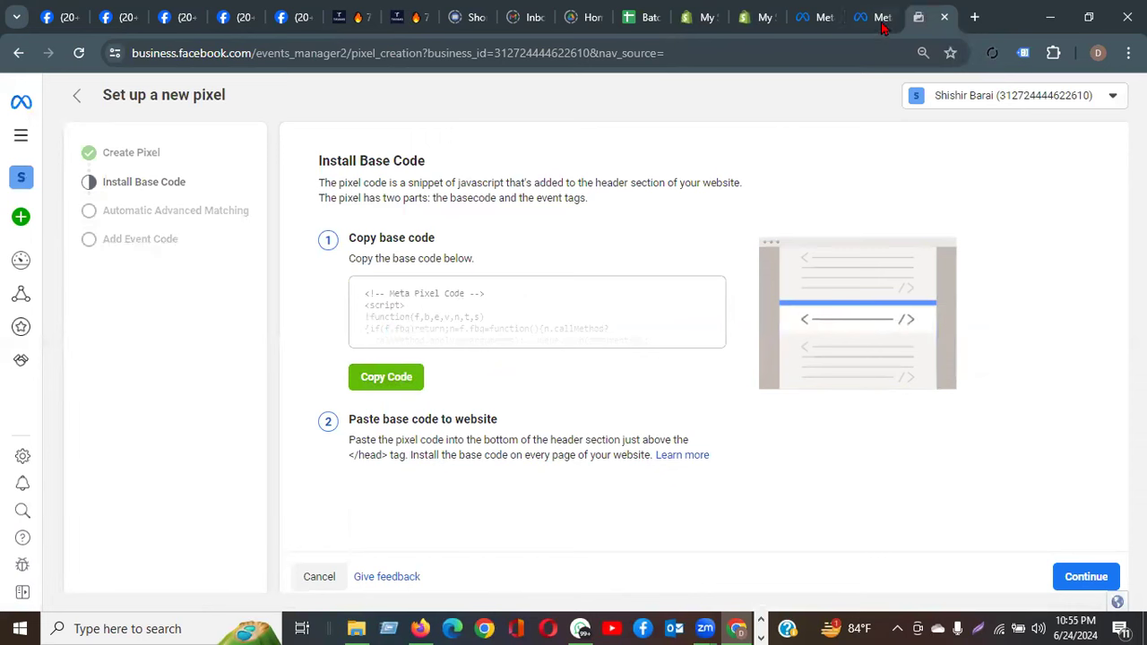
Open the Online Store's Themes page in the Shopify admin and collapse the trial notice.
{"action": "left_click", "coordinate": [758, 19]}
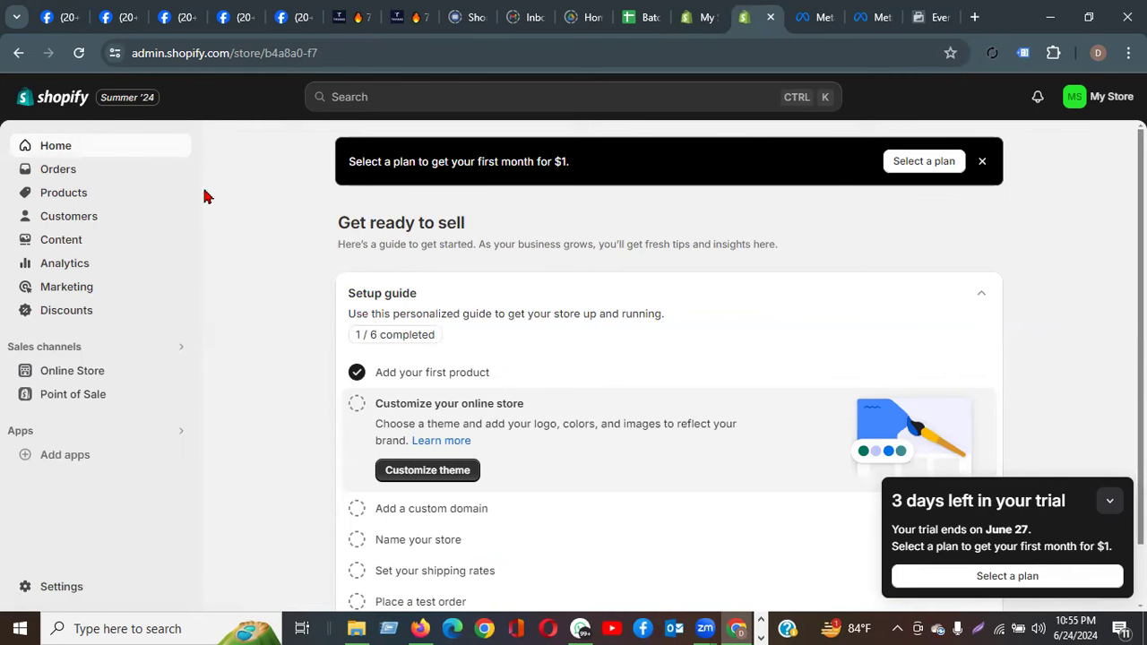
{"action": "left_click", "coordinate": [61, 377]}
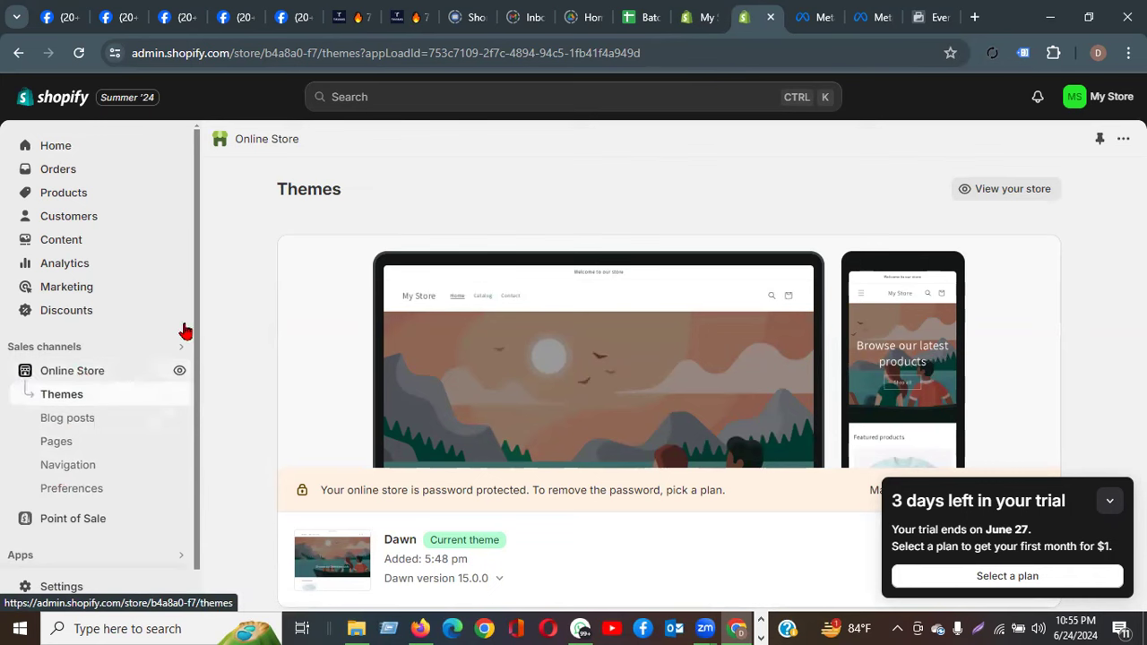
{"action": "left_click", "coordinate": [54, 154]}
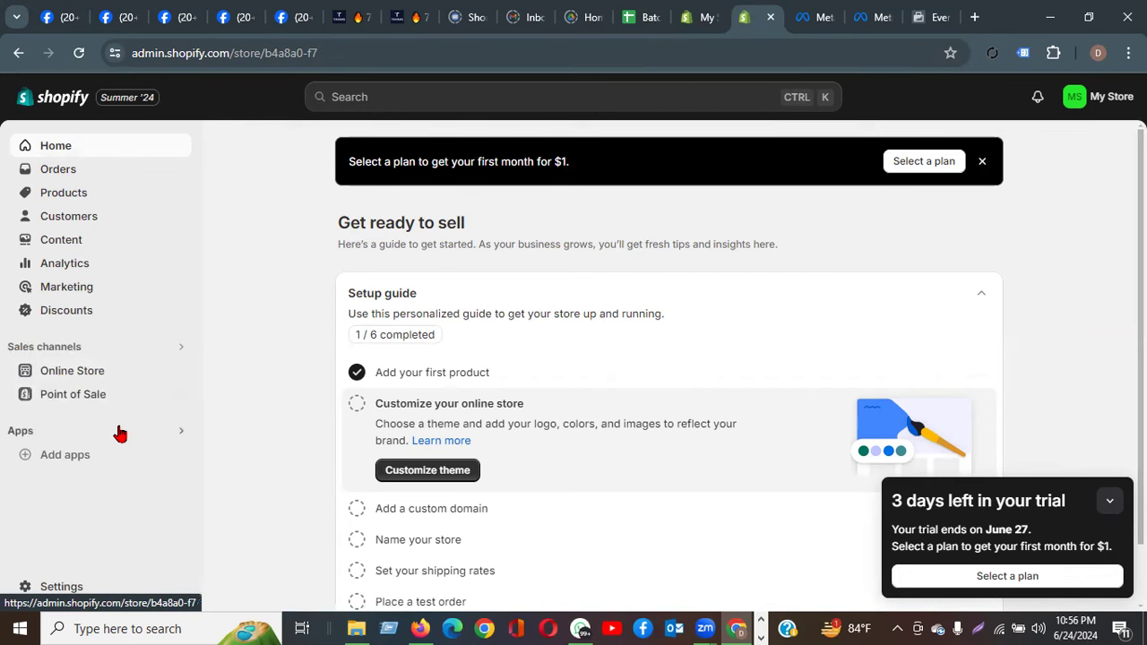
{"action": "left_click", "coordinate": [72, 372]}
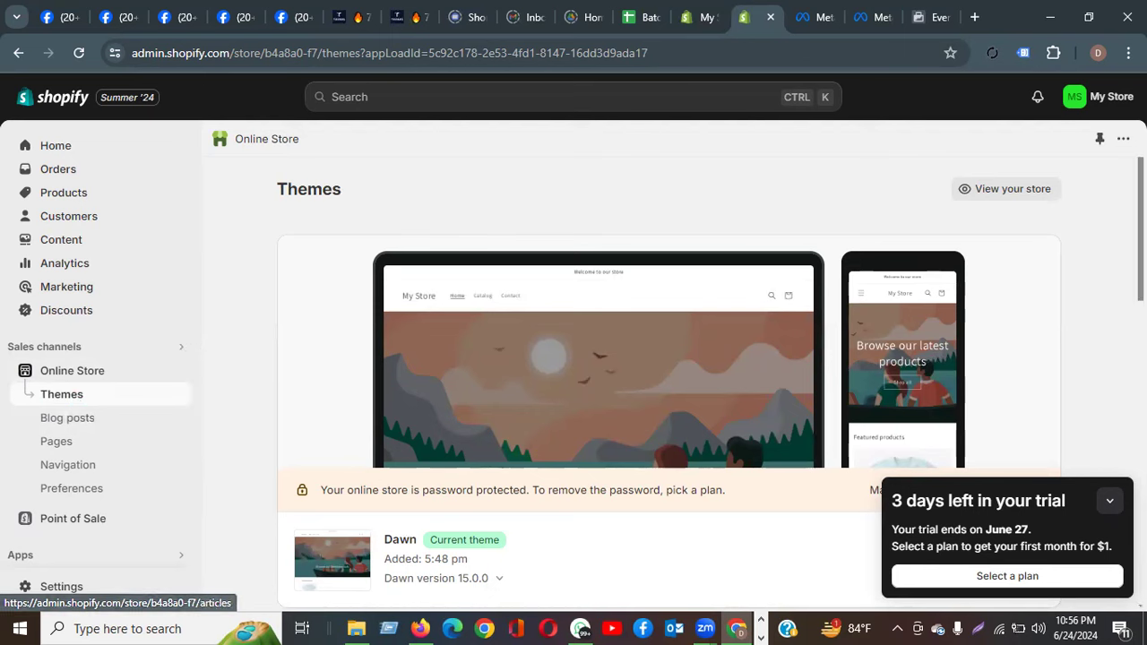
{"action": "left_click", "coordinate": [1109, 500]}
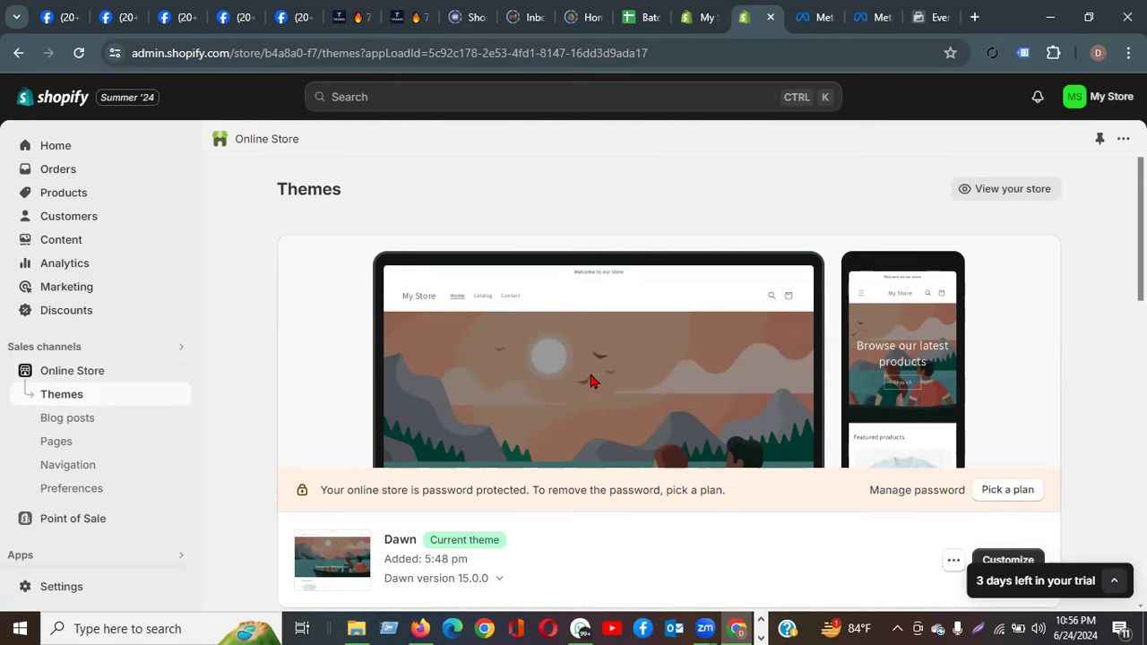
View the live storefront from the Shopify admin, look over its home page and return to the Themes page.
{"action": "left_click", "coordinate": [699, 17]}
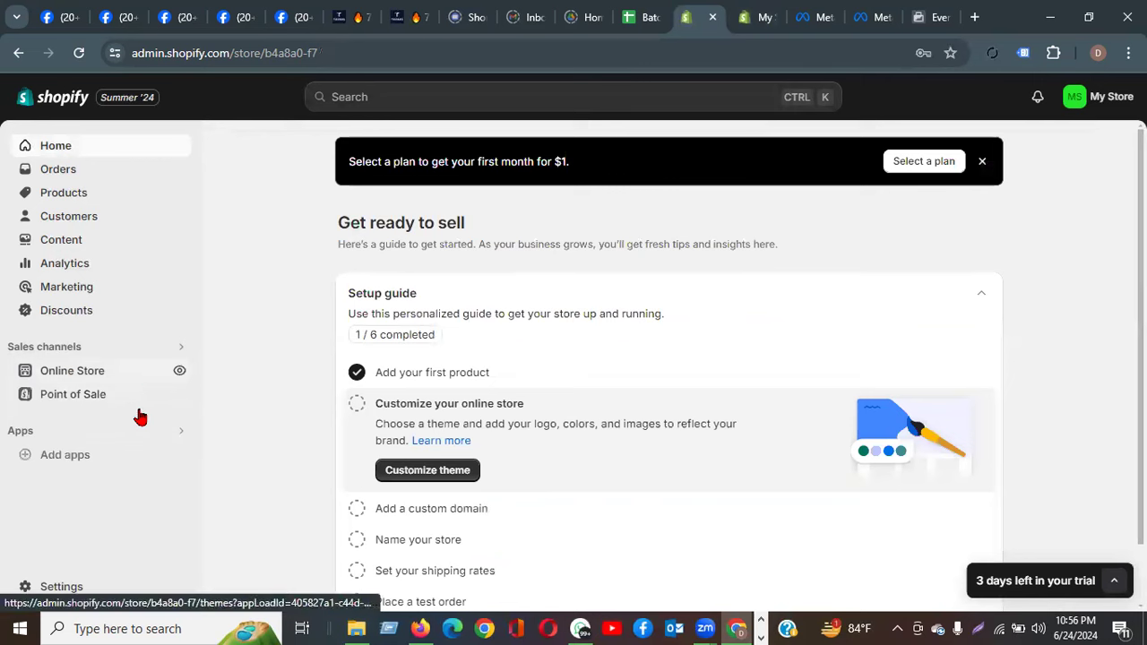
{"action": "left_click", "coordinate": [178, 372]}
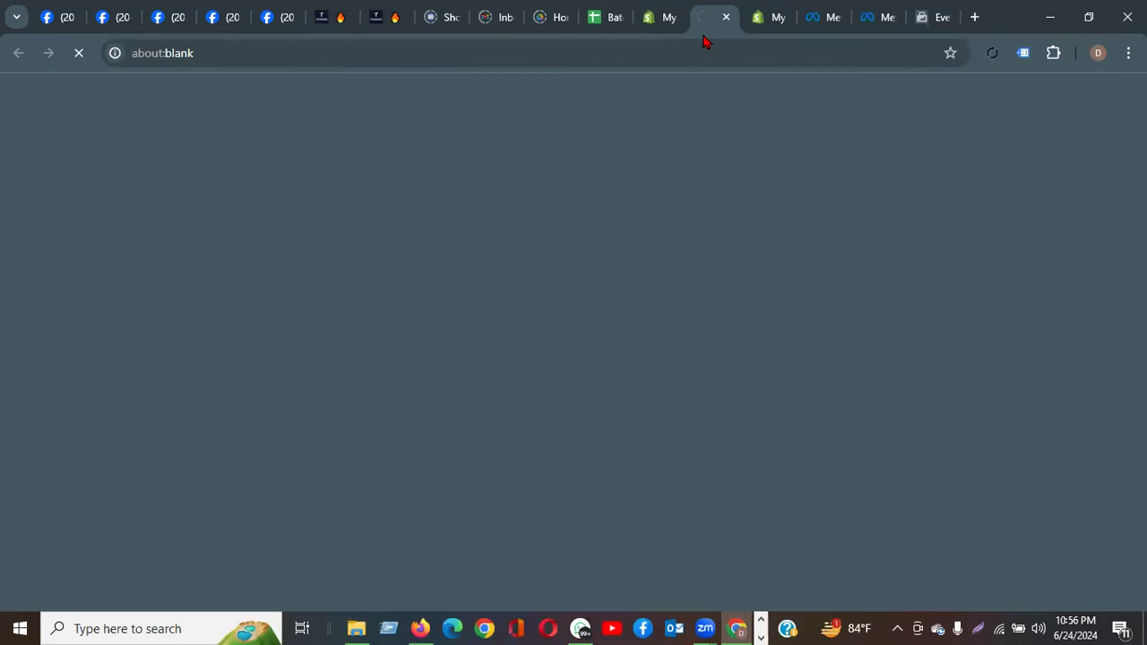
{"action": "scroll", "coordinate": [351, 205], "scroll_direction": "down", "scroll_amount": 6}
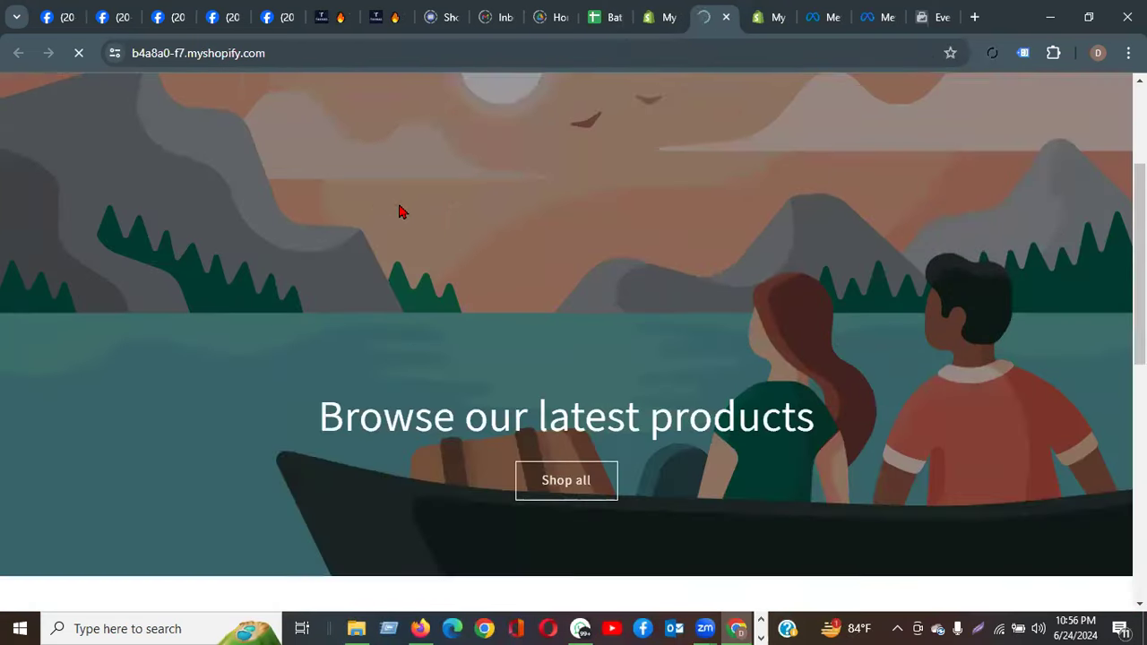
{"action": "scroll", "coordinate": [408, 224], "scroll_direction": "down", "scroll_amount": 3}
{"action": "scroll", "coordinate": [415, 238], "scroll_direction": "up", "scroll_amount": 7}
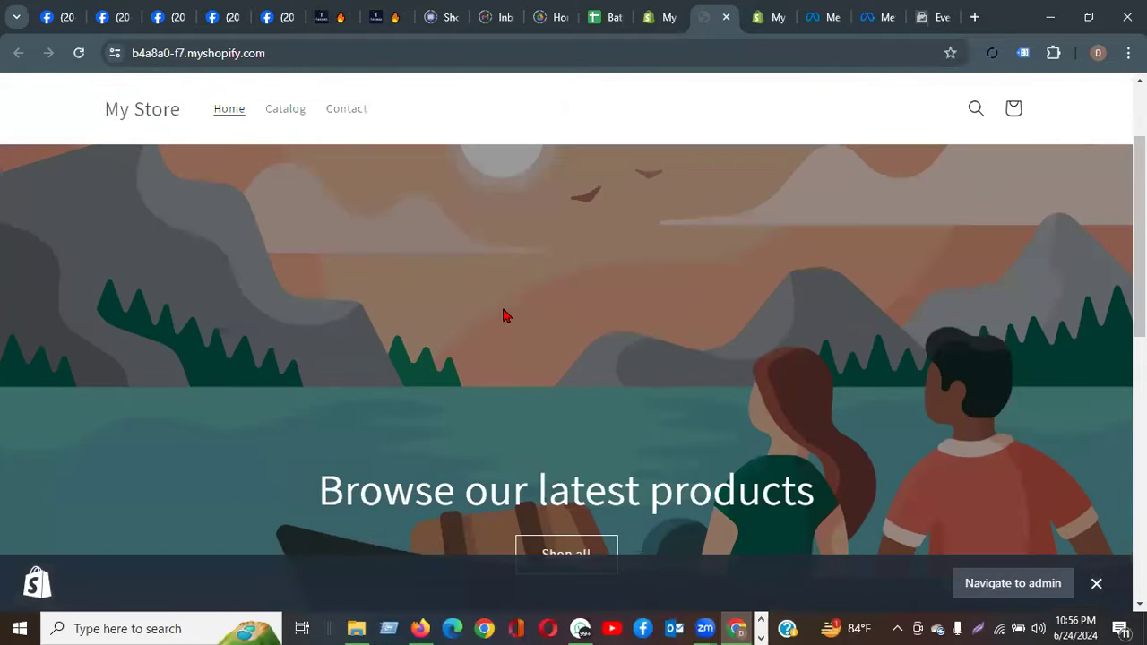
{"action": "left_click", "coordinate": [769, 17]}
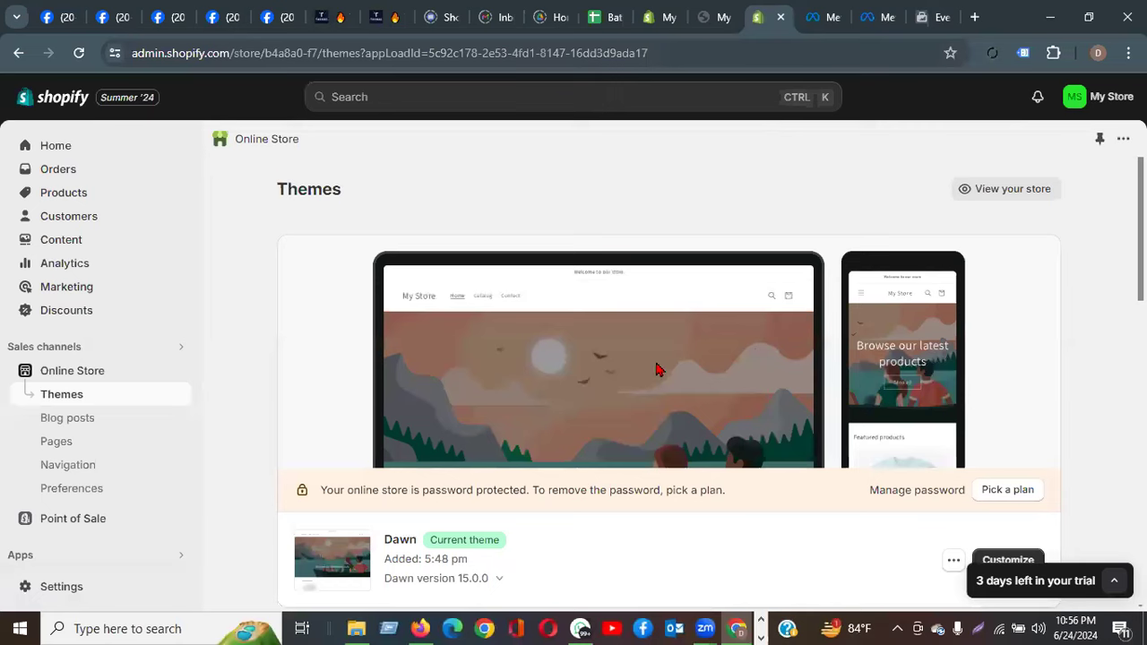
Examine the current theme's entry on the Themes page and compare it with the live storefront.
{"action": "scroll", "coordinate": [657, 365], "scroll_direction": "down", "scroll_amount": 2}
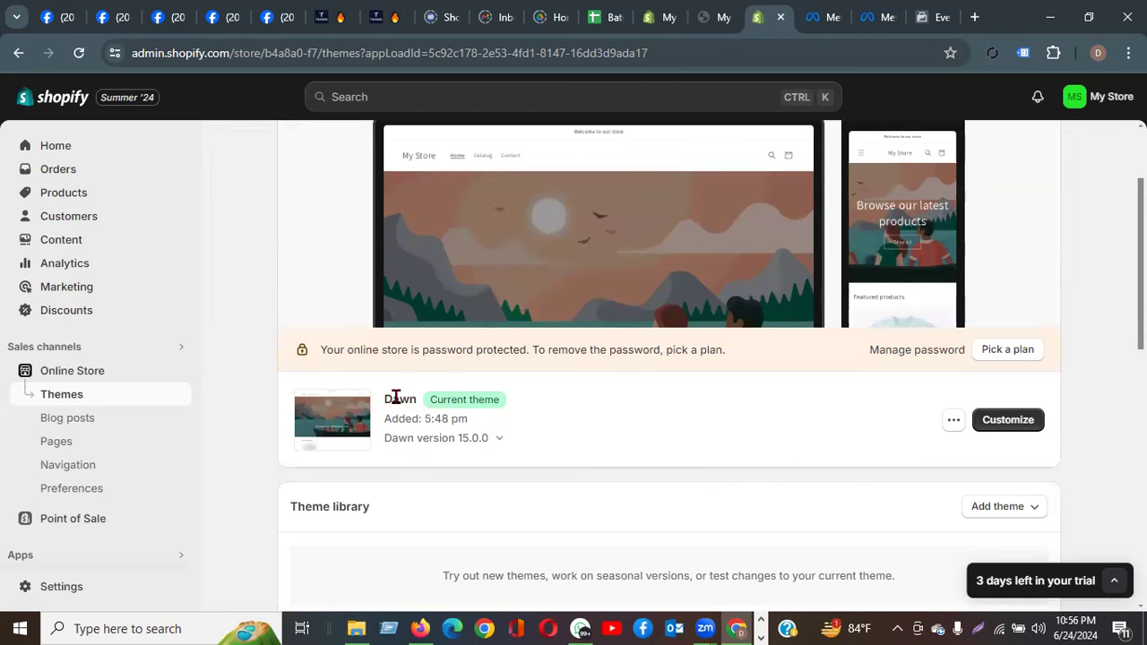
{"action": "left_click_drag", "start_coordinate": [386, 399], "coordinate": [505, 404]}
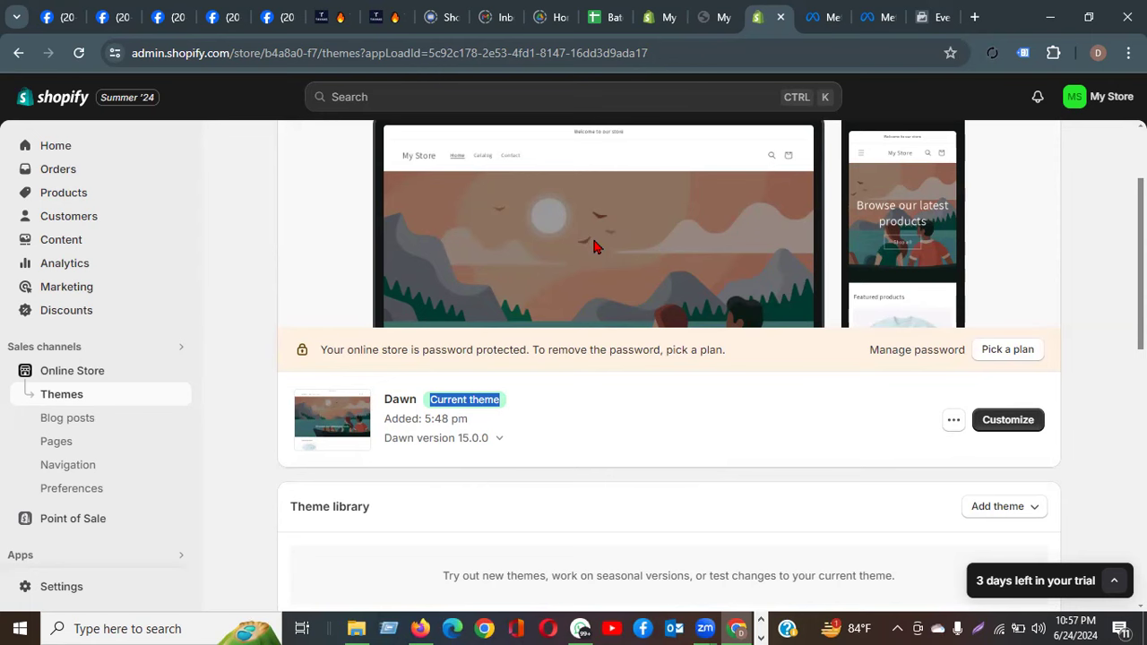
{"action": "left_click", "coordinate": [706, 16]}
{"action": "scroll", "coordinate": [645, 338], "scroll_direction": "down", "scroll_amount": 10}
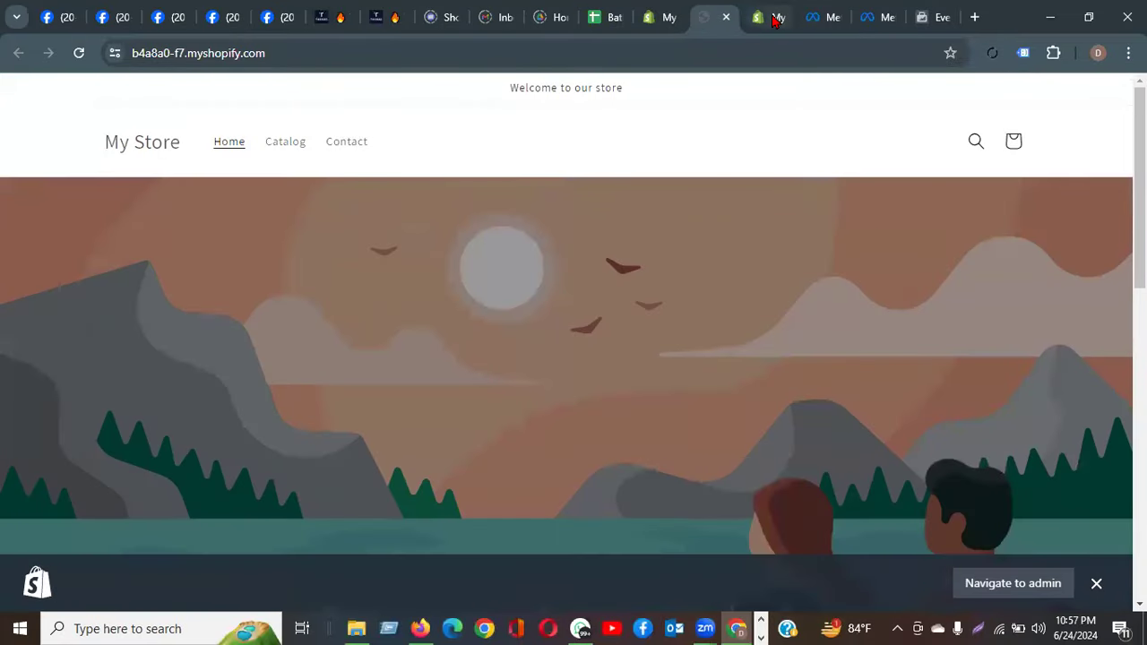
{"action": "left_click", "coordinate": [769, 16]}
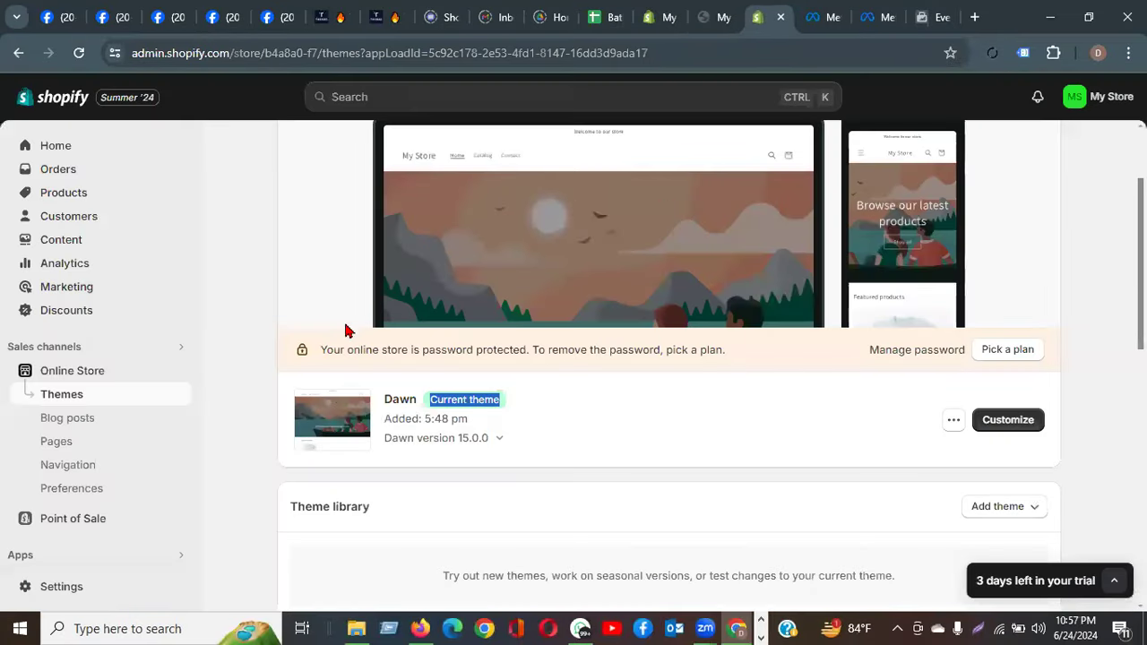
{"action": "left_click_drag", "start_coordinate": [383, 399], "coordinate": [432, 399]}
{"action": "left_click", "coordinate": [492, 400]}
Copy the pixel base code once more from Events Manager and return to the Shopify Themes page.
{"action": "left_click", "coordinate": [932, 17]}
{"action": "left_click", "coordinate": [394, 391]}
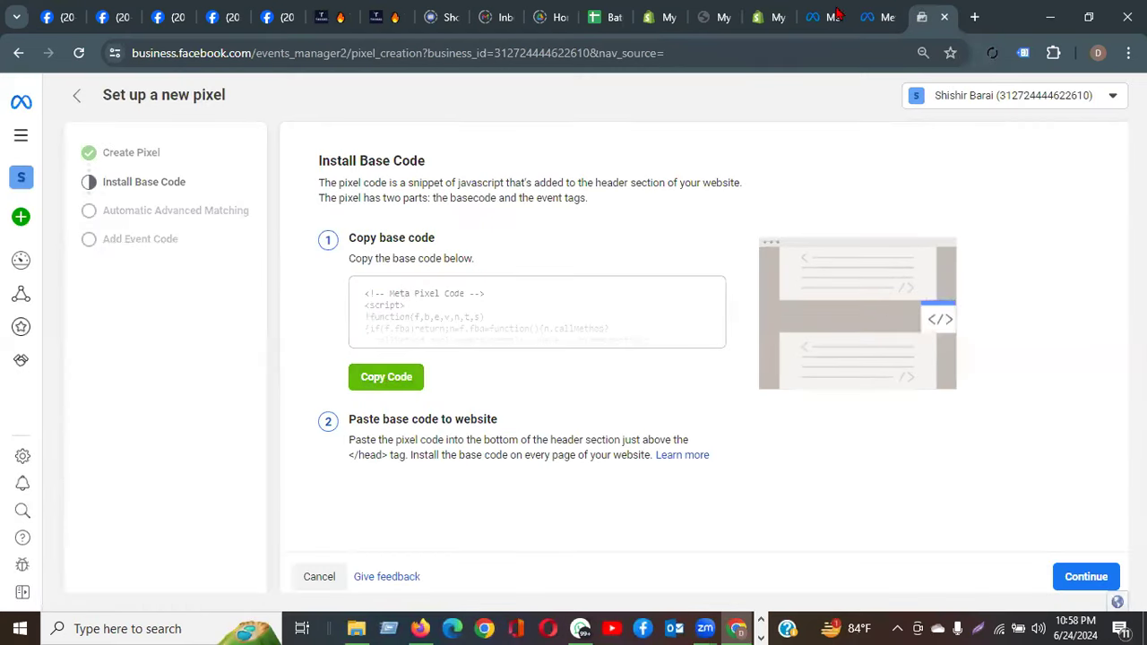
{"action": "left_click", "coordinate": [762, 17]}
Open the code editor for the current Dawn theme.
{"action": "left_click_drag", "start_coordinate": [501, 399], "coordinate": [429, 409]}
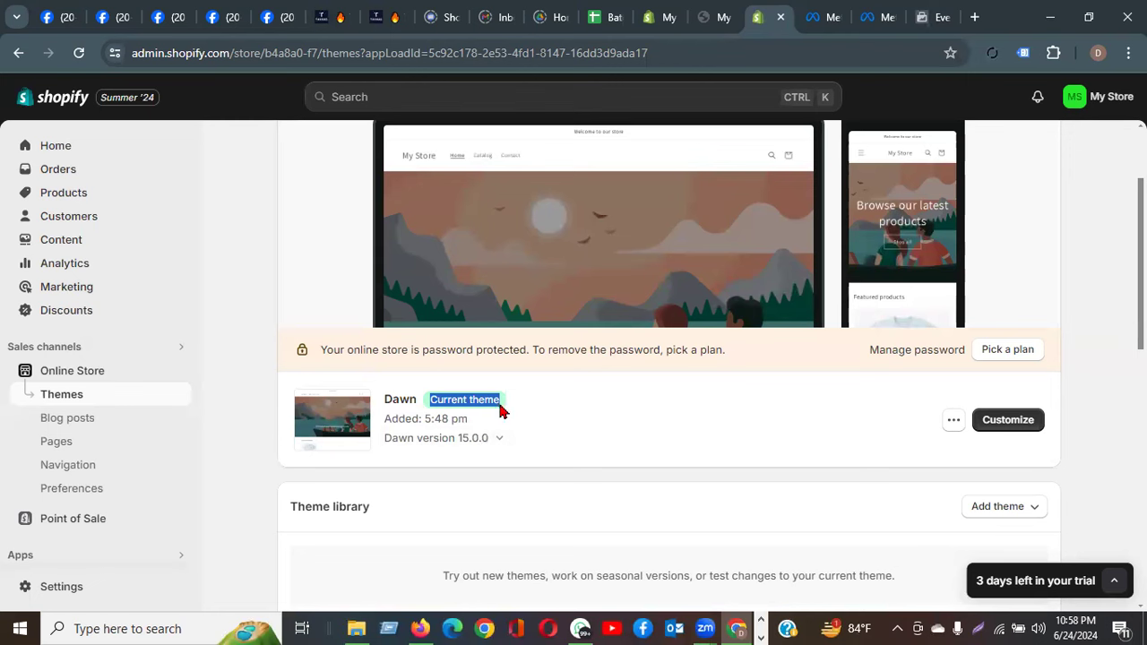
{"action": "left_click", "coordinate": [562, 421]}
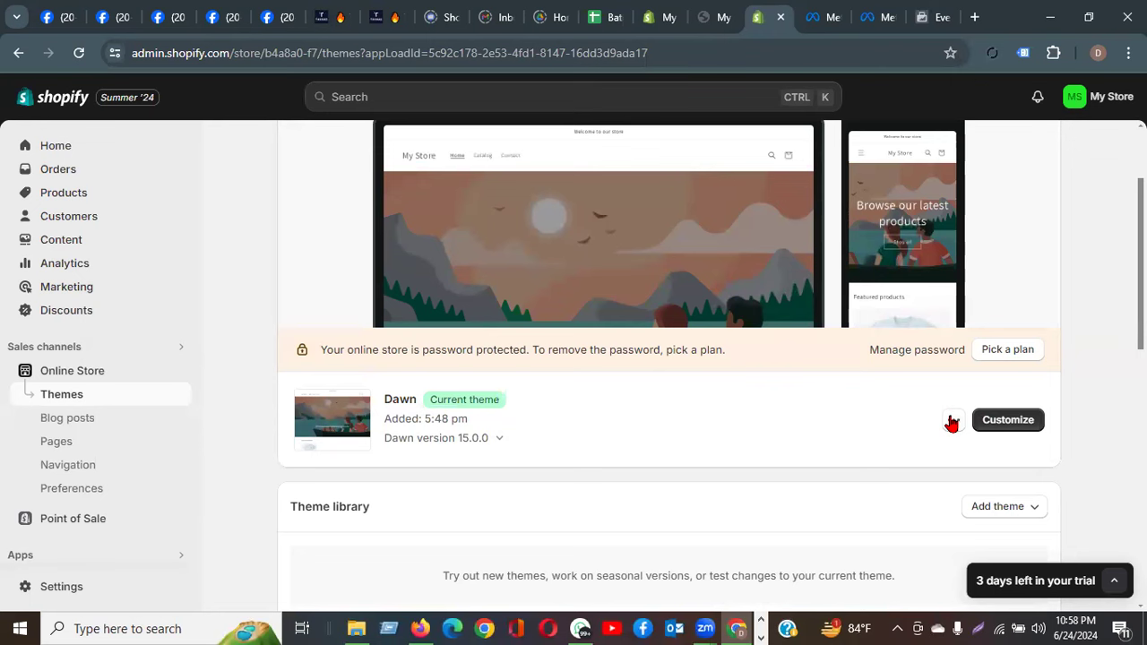
{"action": "left_click", "coordinate": [952, 421]}
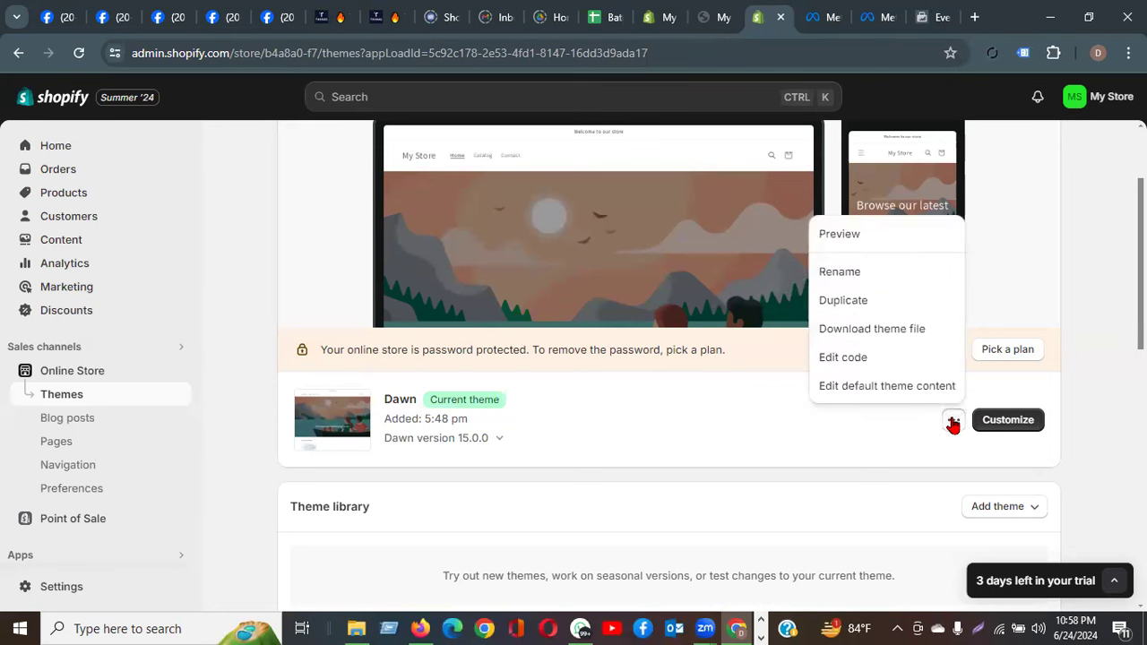
{"action": "left_click", "coordinate": [851, 358]}
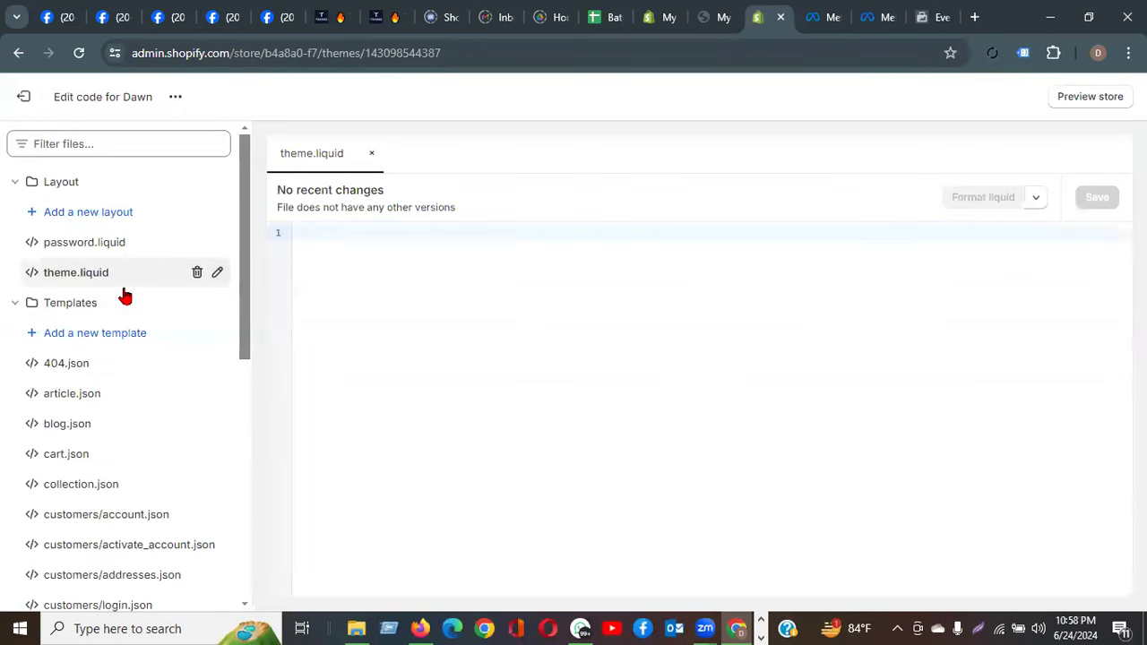
Look through the Dawn theme's file list and the code in theme.liquid.
{"action": "scroll", "coordinate": [538, 330], "scroll_direction": "down", "scroll_amount": 3}
{"action": "scroll", "coordinate": [546, 332], "scroll_direction": "down", "scroll_amount": 5}
{"action": "scroll", "coordinate": [141, 422], "scroll_direction": "down", "scroll_amount": 5}
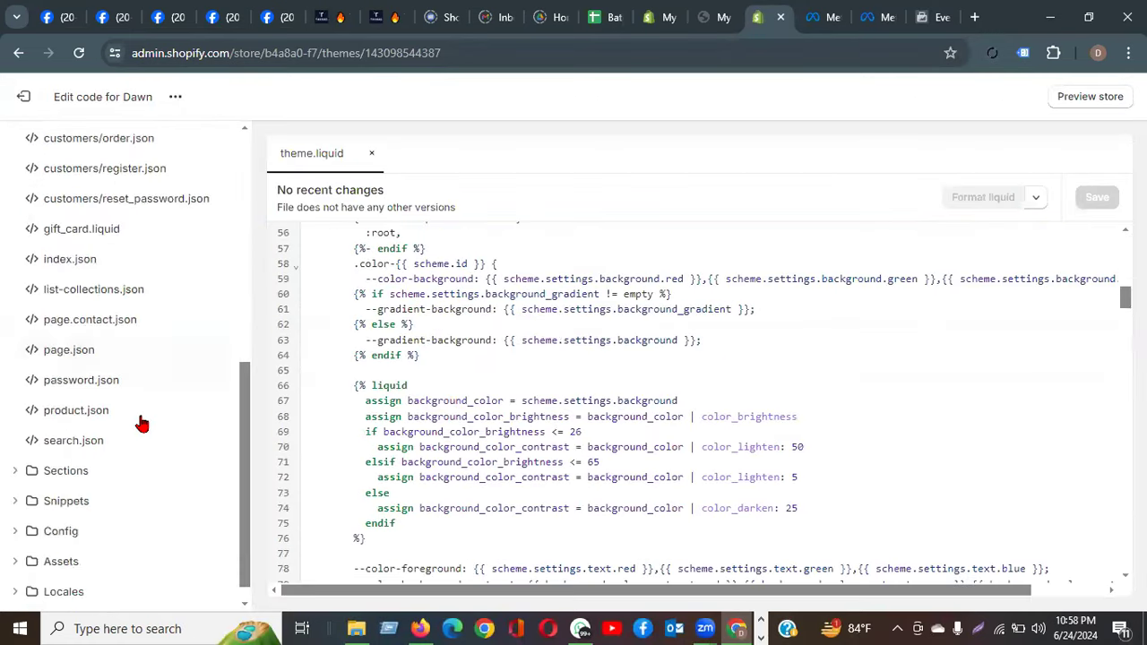
{"action": "scroll", "coordinate": [134, 388], "scroll_direction": "up", "scroll_amount": 10}
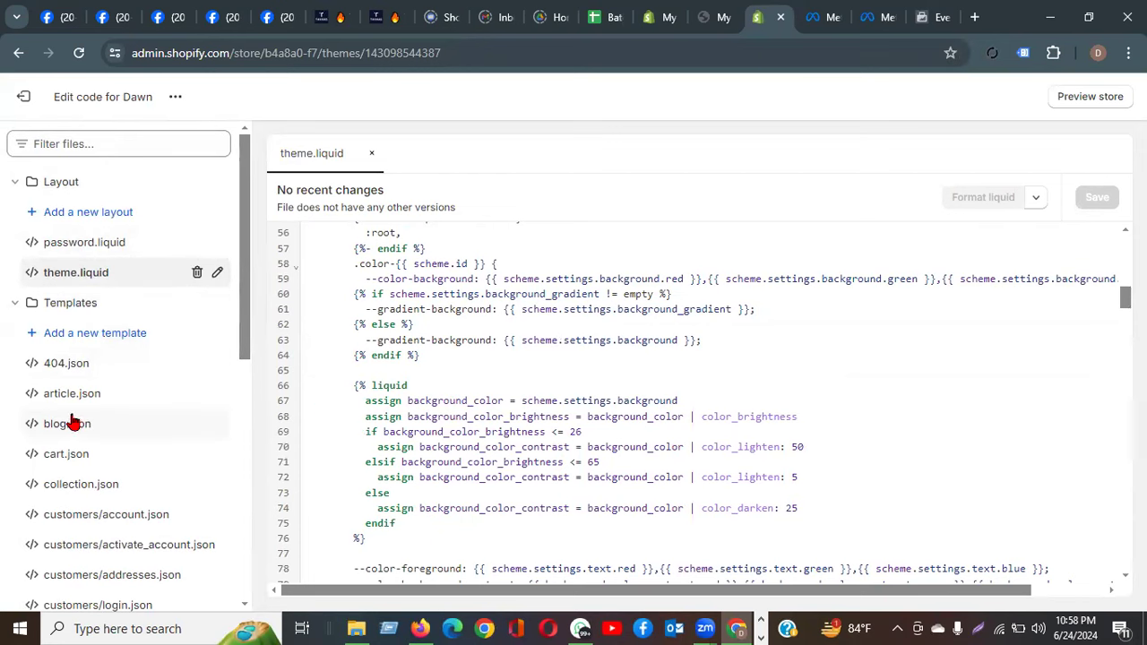
{"action": "scroll", "coordinate": [676, 397], "scroll_direction": "down", "scroll_amount": 1}
{"action": "scroll", "coordinate": [677, 398], "scroll_direction": "down", "scroll_amount": 5}
{"action": "left_click_drag", "start_coordinate": [773, 441], "coordinate": [523, 347]}
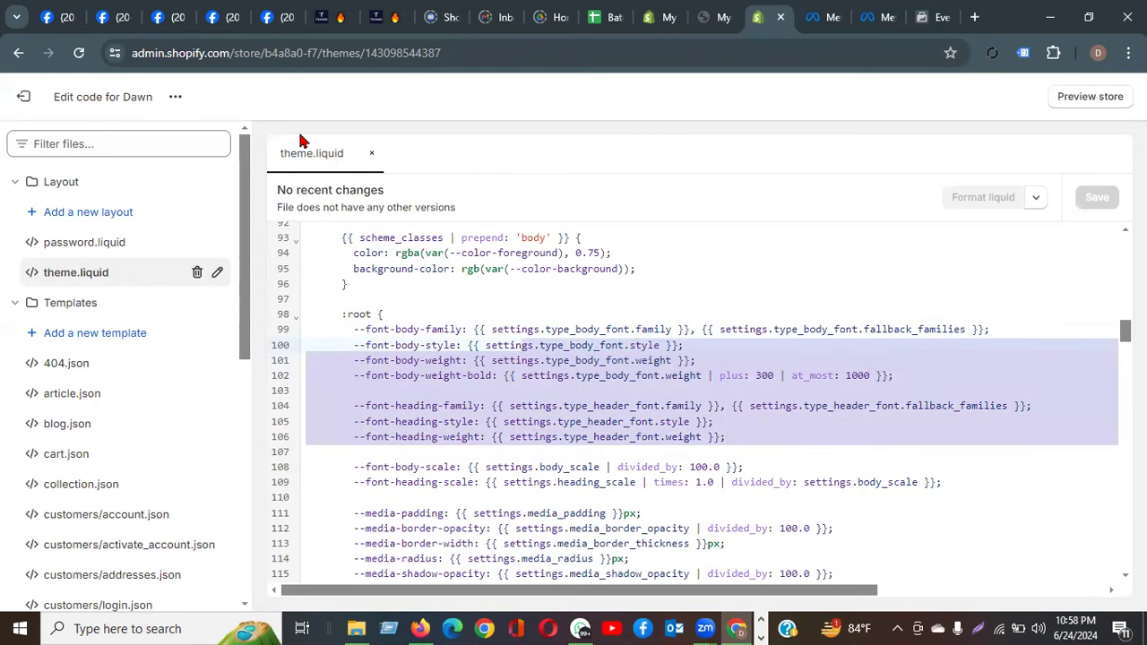
Leave the code editor for the Themes page, collapse the trial notice and show the current theme's actions.
{"action": "left_click", "coordinate": [24, 101]}
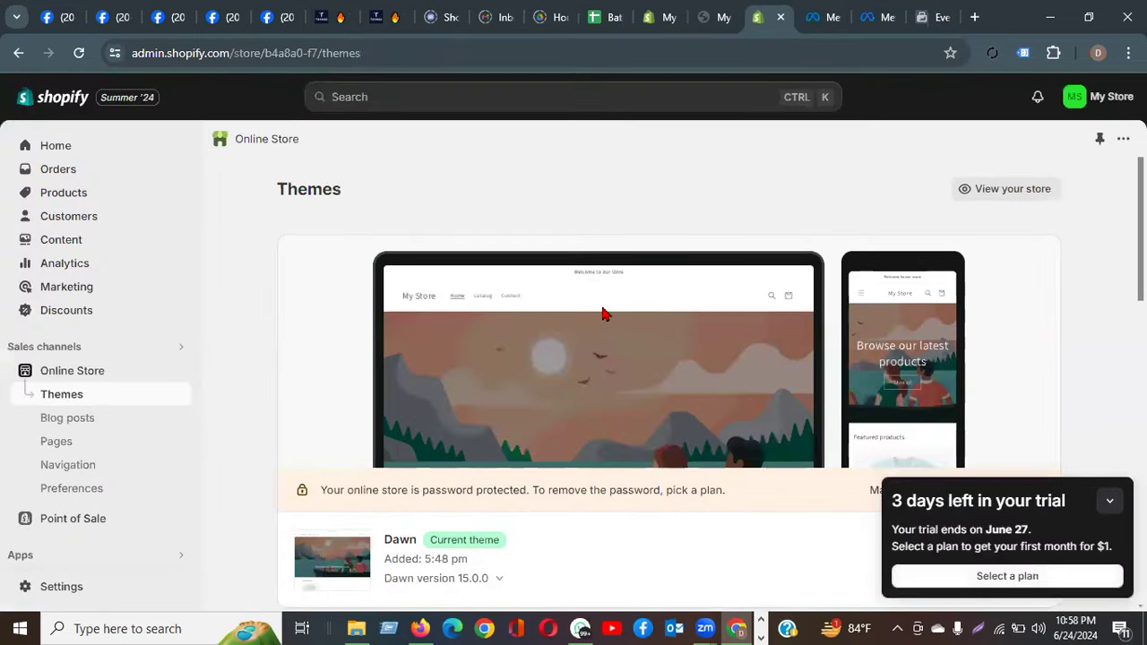
{"action": "left_click", "coordinate": [1111, 503]}
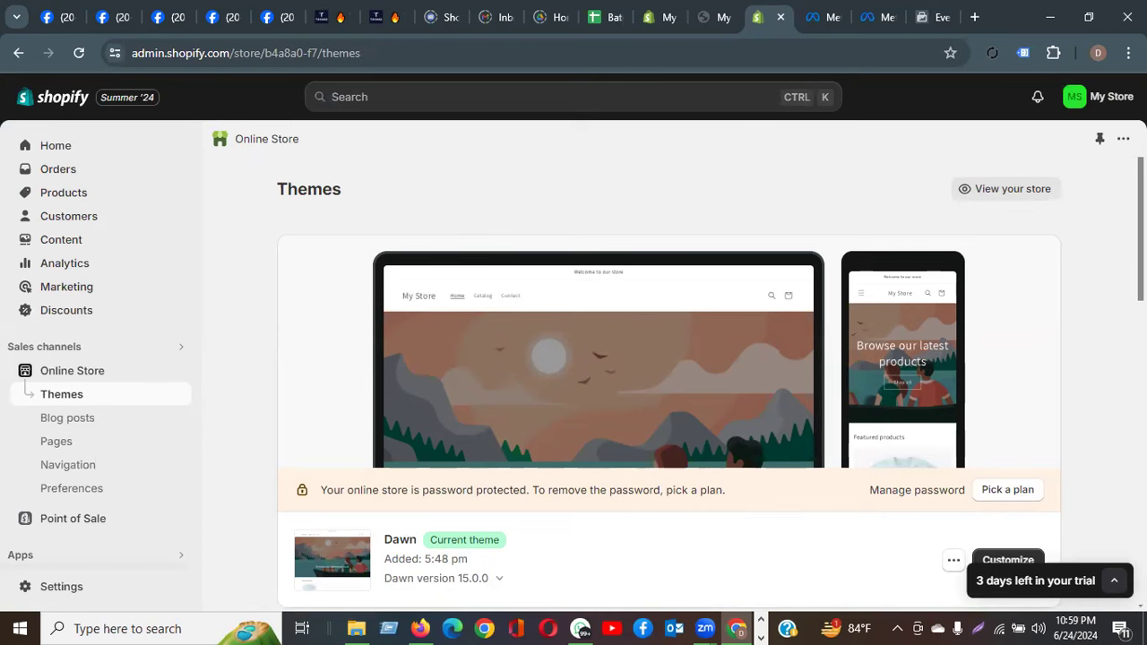
{"action": "scroll", "coordinate": [844, 302], "scroll_direction": "down", "scroll_amount": 2}
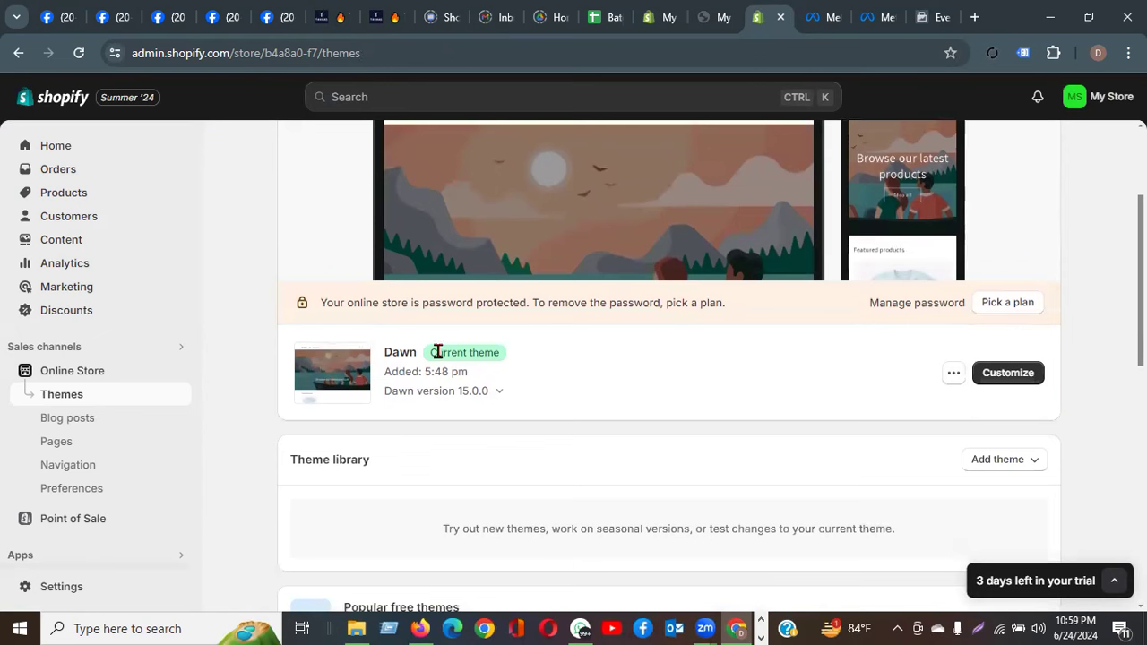
{"action": "left_click", "coordinate": [952, 374]}
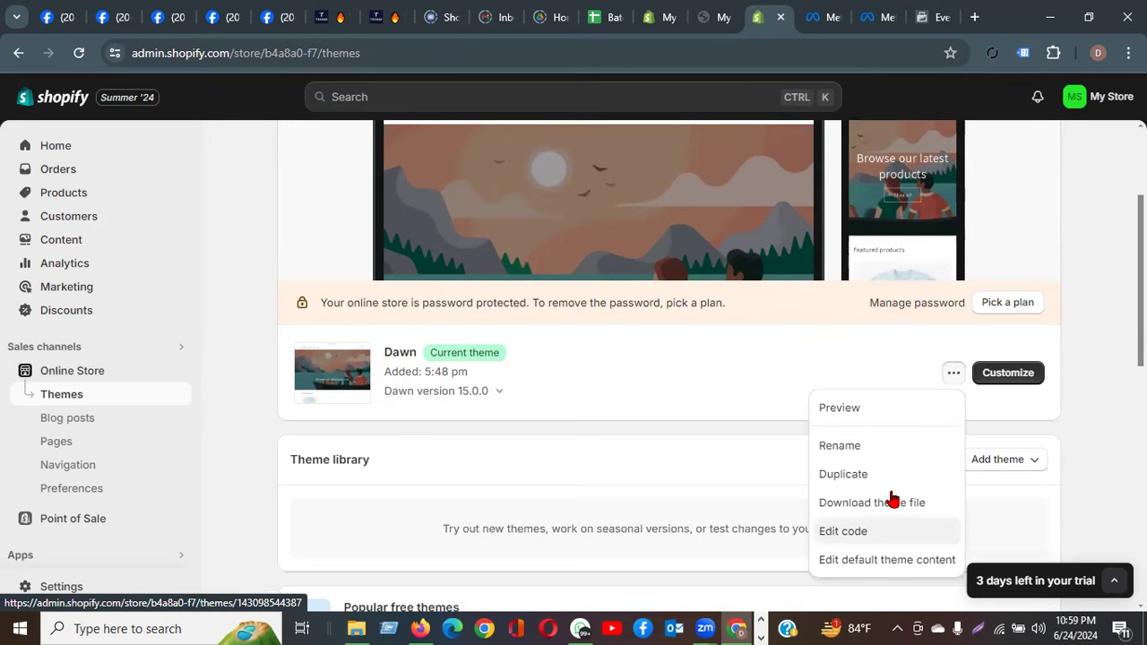
Copy the pixel base code from Events Manager and return to the Shopify Themes page.
{"action": "left_click", "coordinate": [936, 17]}
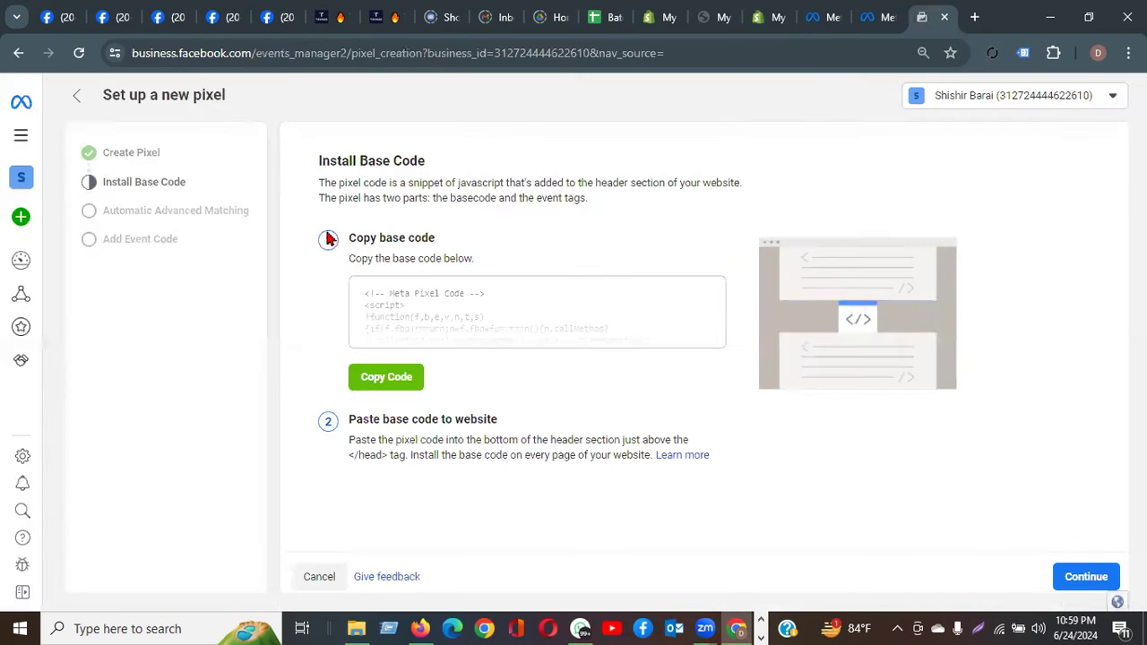
{"action": "left_click", "coordinate": [418, 377]}
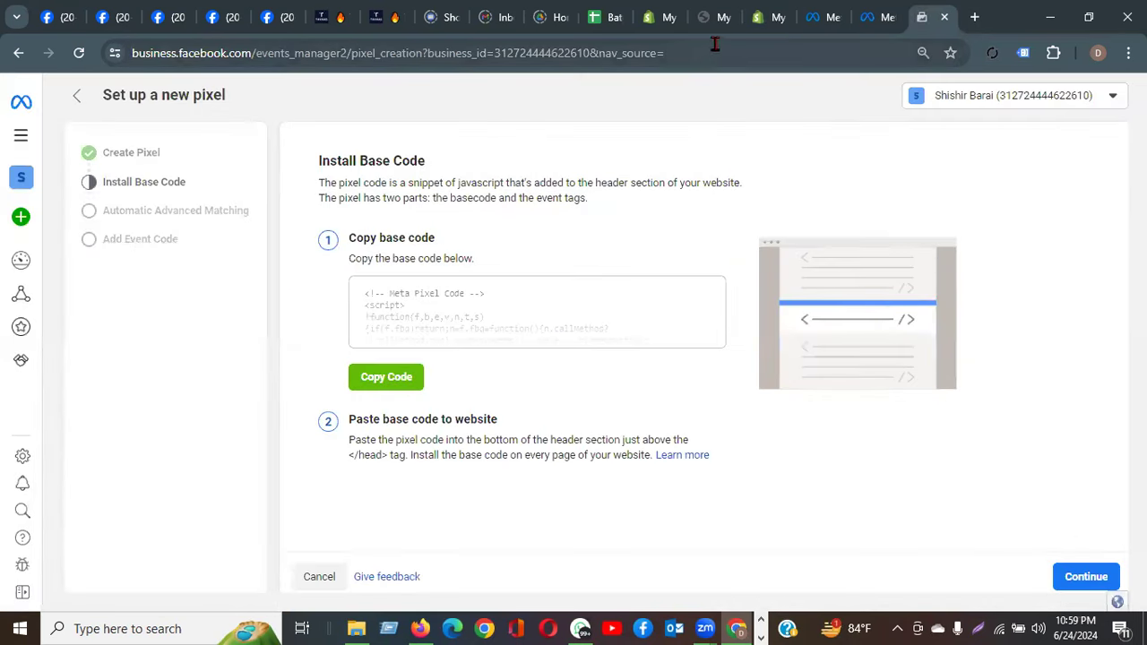
{"action": "left_click", "coordinate": [761, 16]}
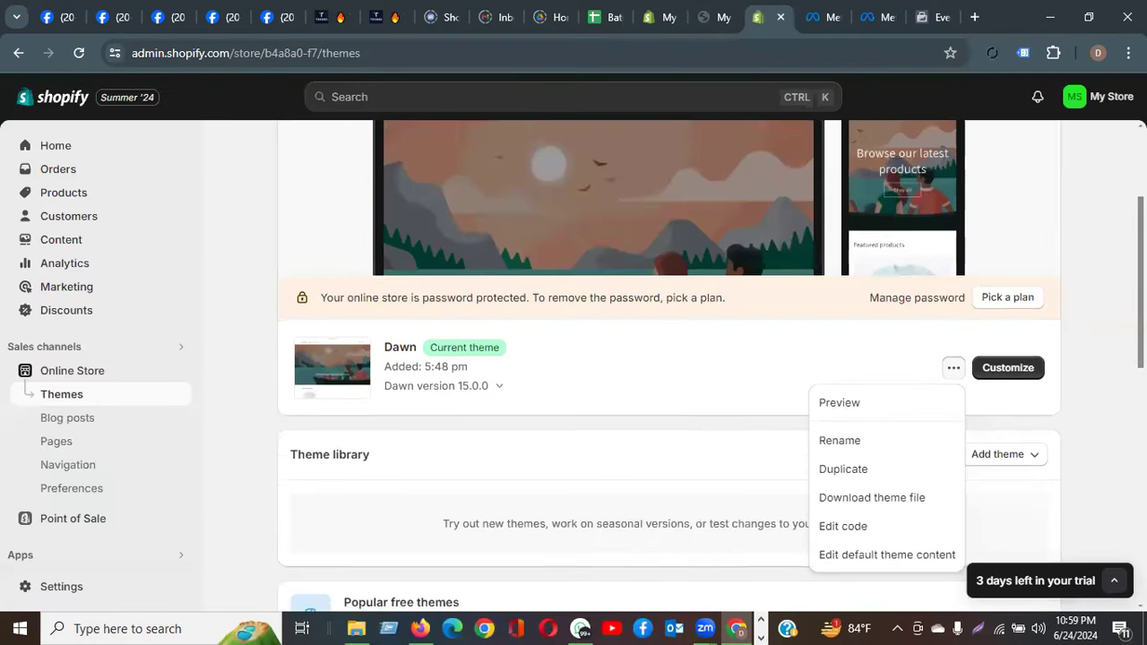
Duplicate the current Dawn theme into the theme library.
{"action": "scroll", "coordinate": [538, 296], "scroll_direction": "down", "scroll_amount": 1}
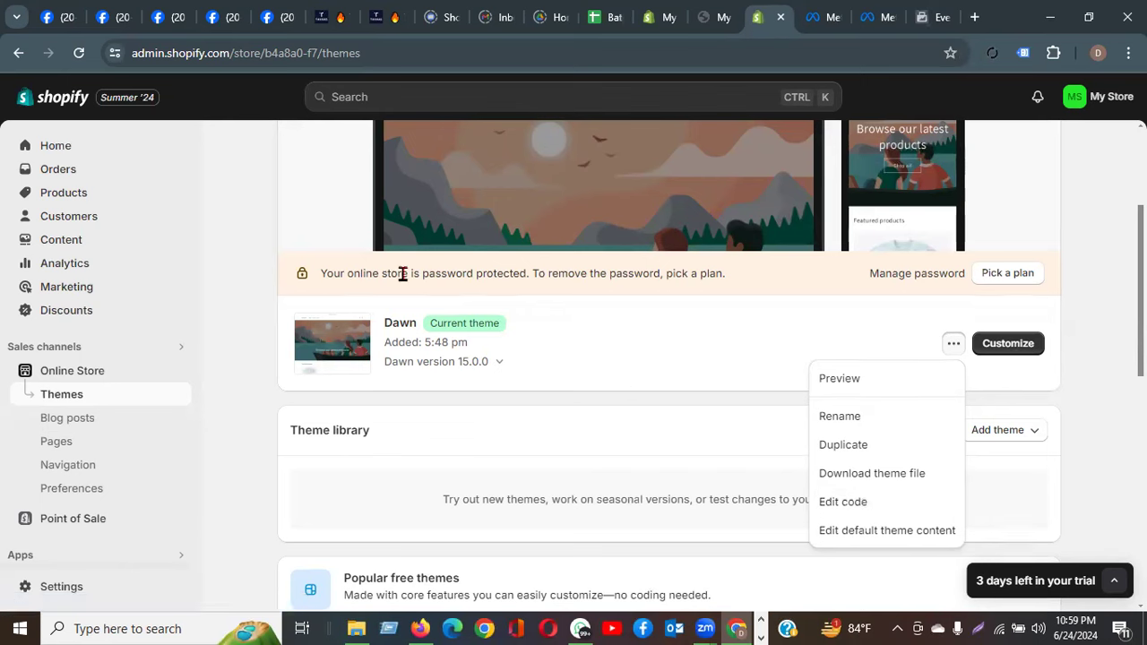
{"action": "left_click", "coordinate": [404, 402]}
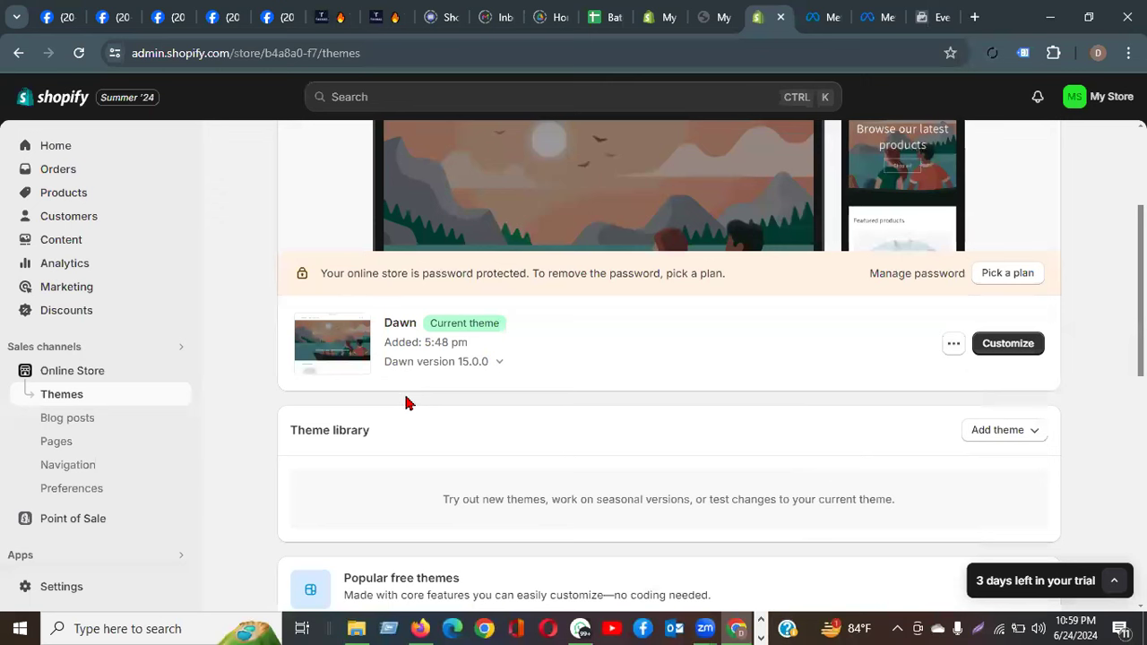
{"action": "left_click_drag", "start_coordinate": [393, 322], "coordinate": [441, 322]}
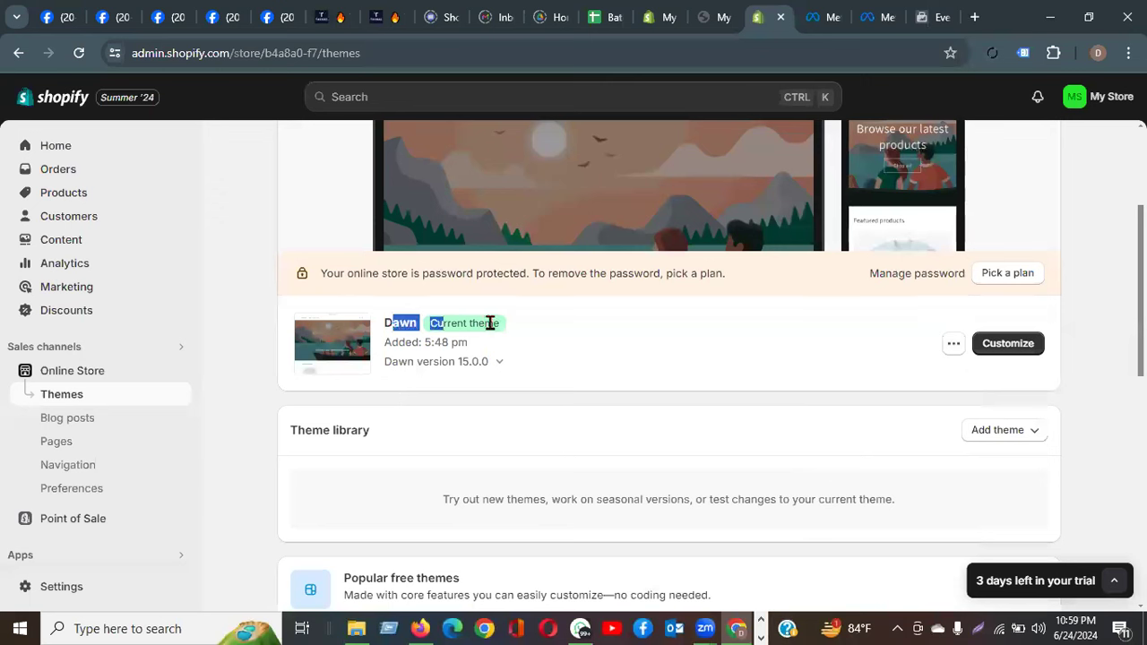
{"action": "left_click", "coordinate": [953, 346]}
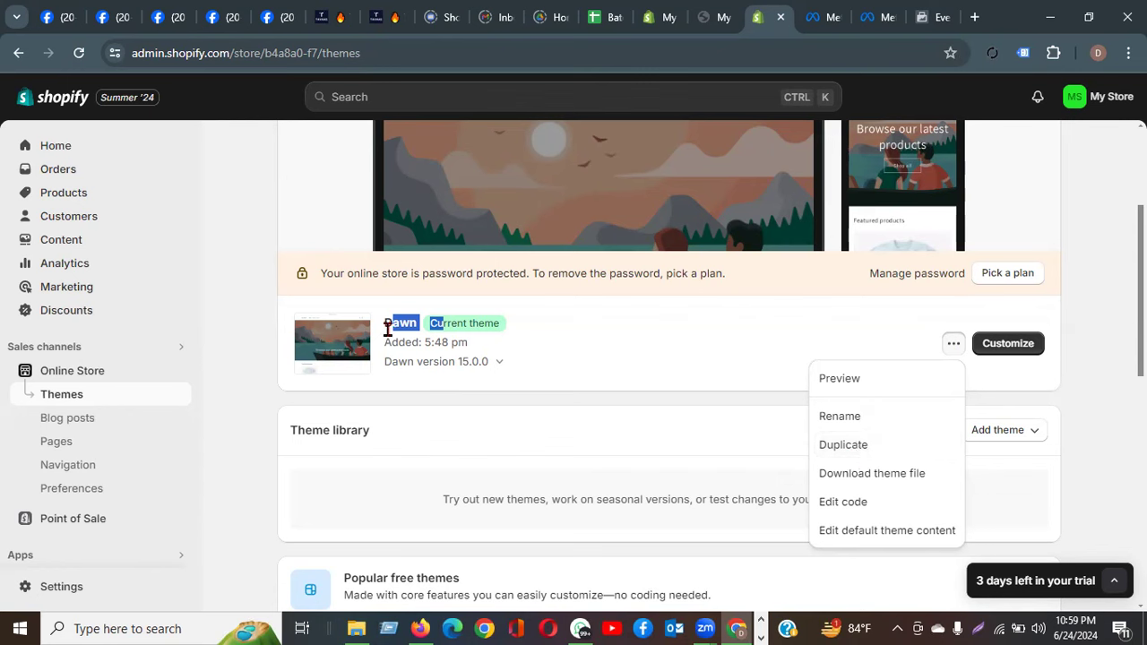
{"action": "scroll", "coordinate": [535, 466], "scroll_direction": "down", "scroll_amount": 2}
{"action": "scroll", "coordinate": [540, 466], "scroll_direction": "up", "scroll_amount": 2}
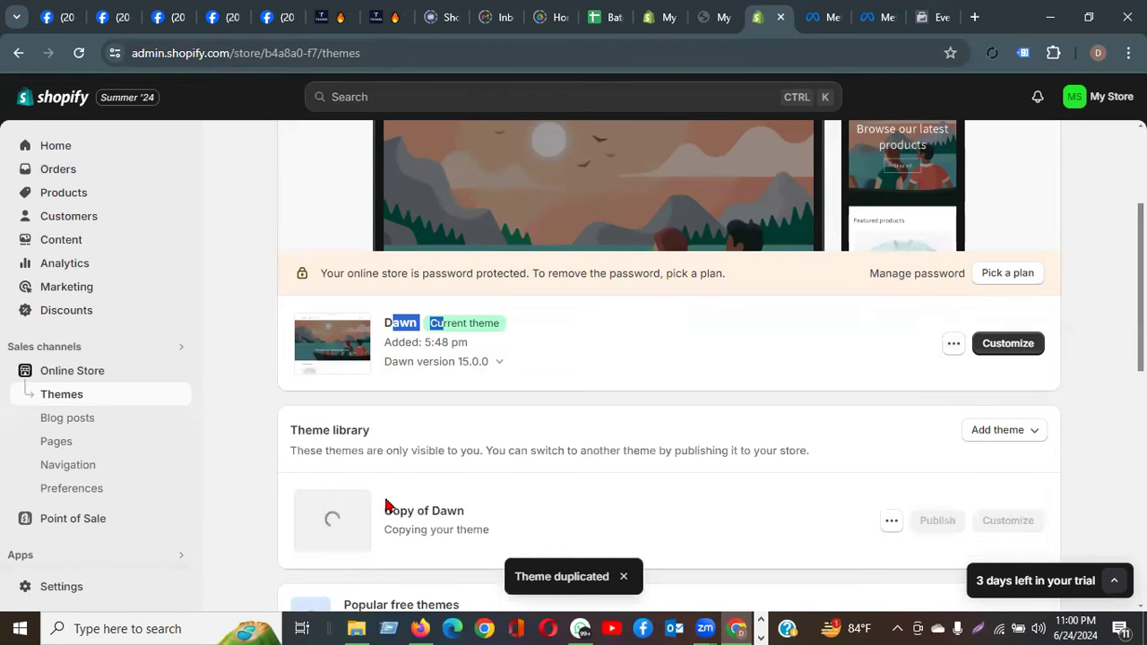
Compare the Copy of Dawn entry in the theme library with the current Dawn theme and its available actions.
{"action": "left_click_drag", "start_coordinate": [376, 497], "coordinate": [464, 511]}
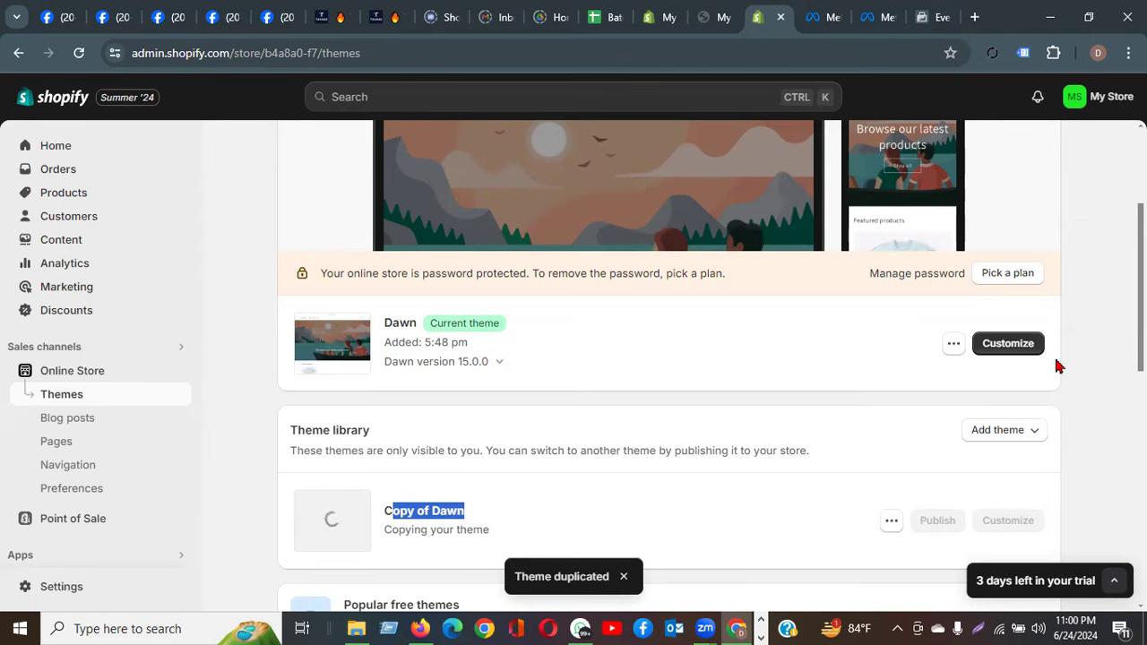
{"action": "scroll", "coordinate": [1060, 368], "scroll_direction": "down", "scroll_amount": 1}
{"action": "scroll", "coordinate": [669, 359], "scroll_direction": "down", "scroll_amount": 1}
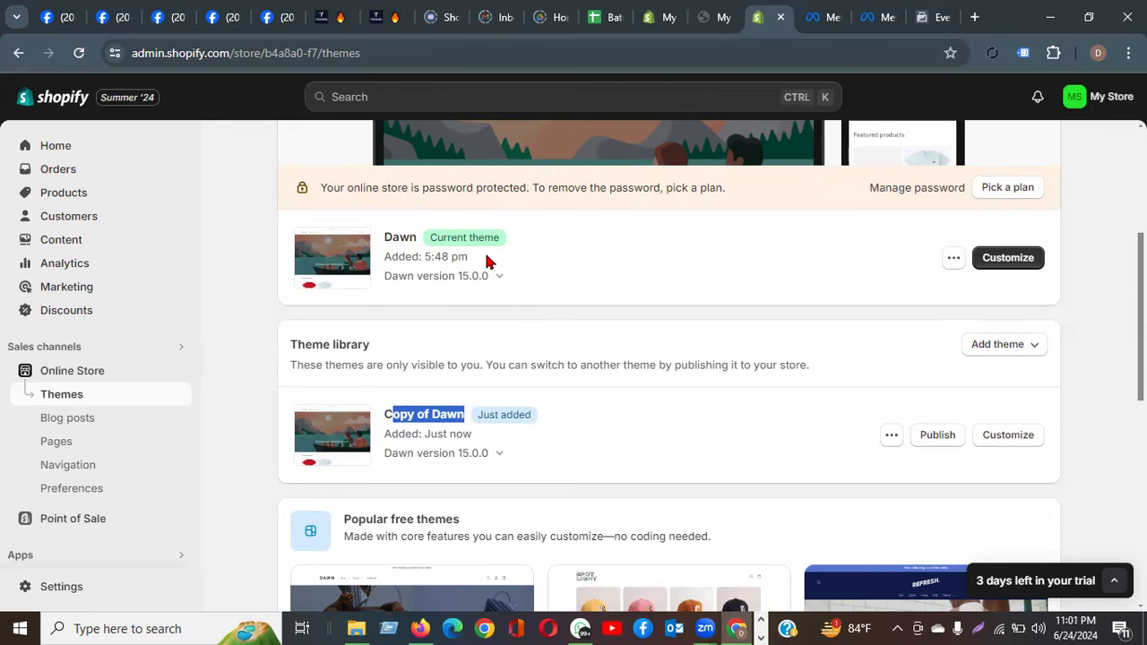
{"action": "left_click", "coordinate": [426, 245]}
{"action": "left_click_drag", "start_coordinate": [426, 244], "coordinate": [527, 253]}
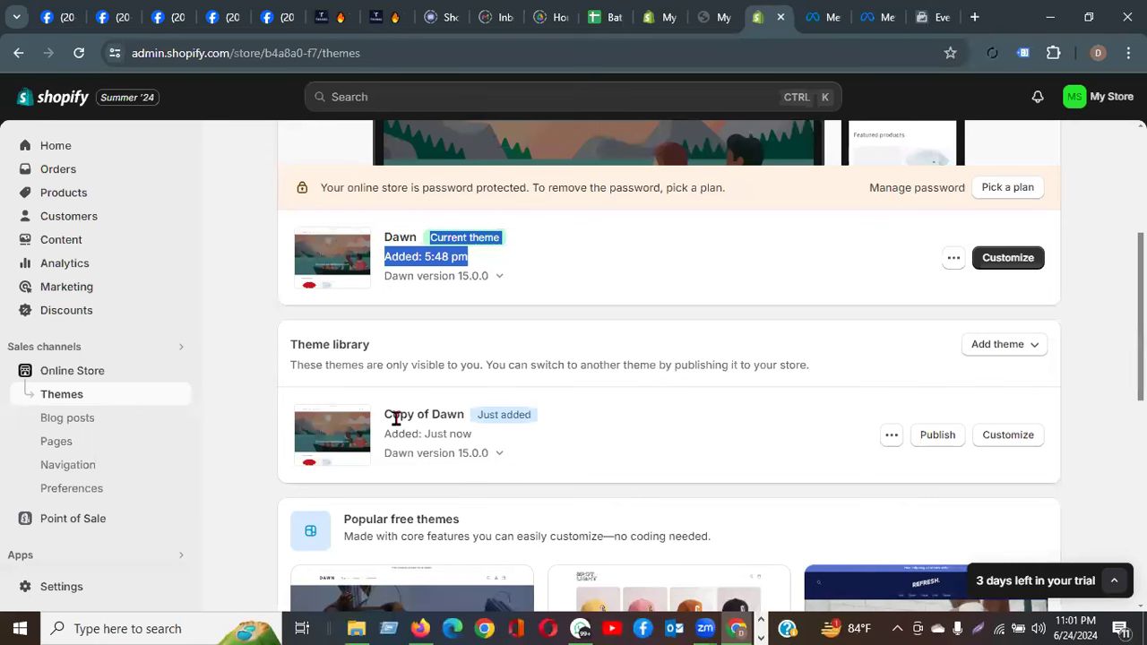
{"action": "left_click_drag", "start_coordinate": [394, 413], "coordinate": [451, 414]}
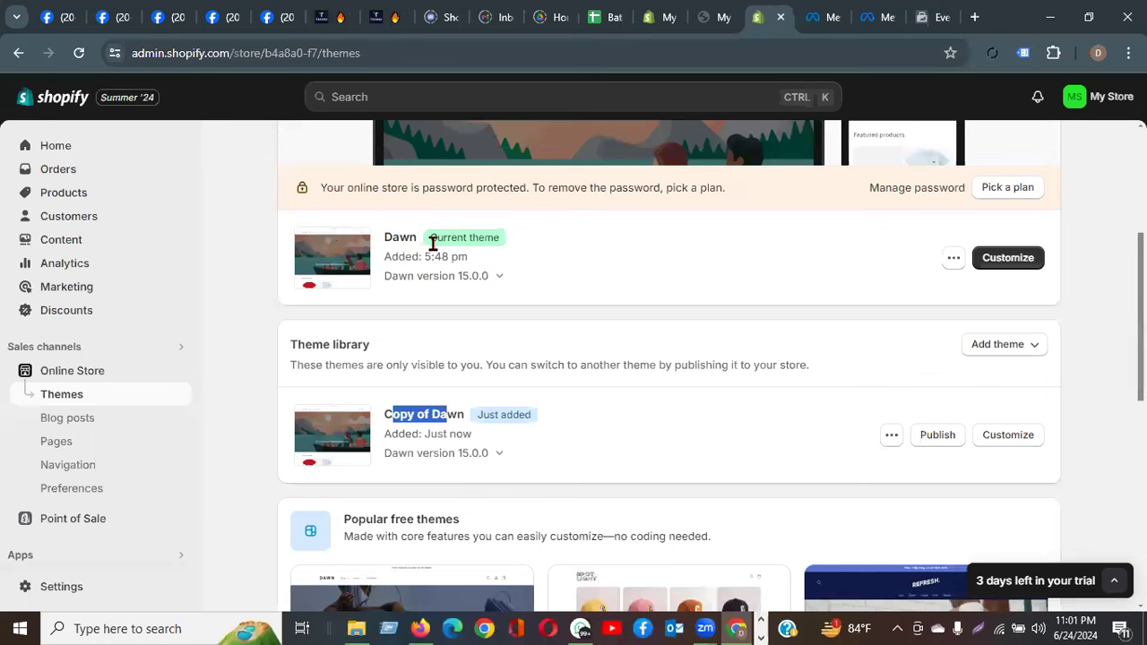
{"action": "left_click", "coordinate": [393, 413]}
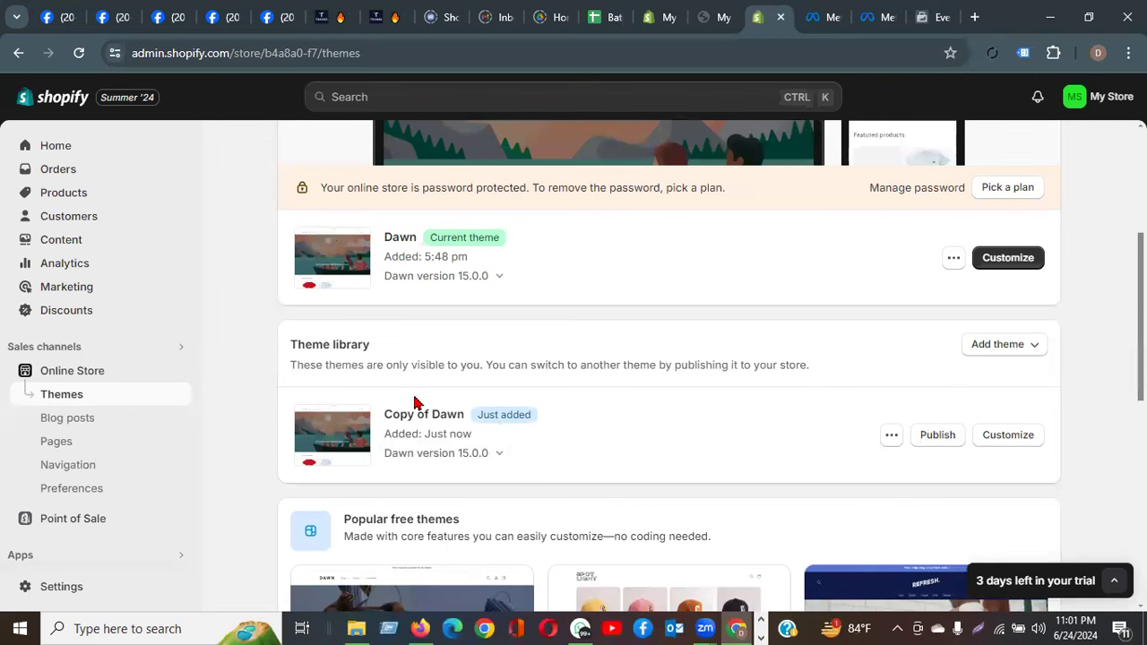
{"action": "left_click", "coordinate": [954, 258]}
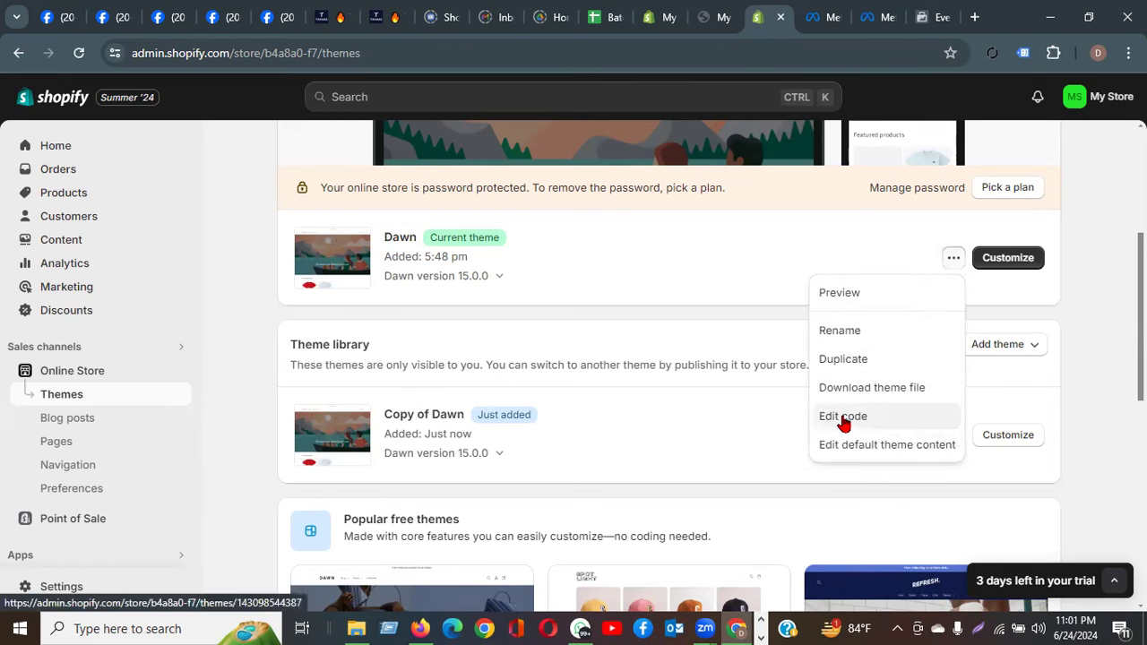
{"action": "left_click", "coordinate": [1107, 363]}
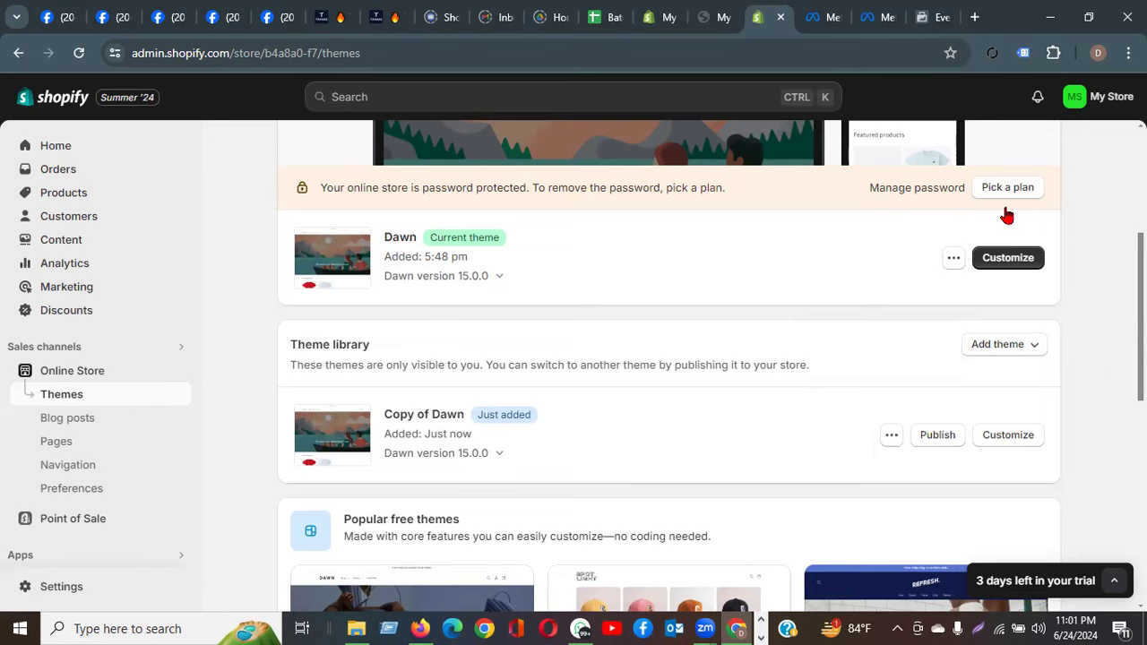
Switch to Events Manager, copy the pixel base code again and go back to the Shopify Themes page.
{"action": "left_click", "coordinate": [932, 18]}
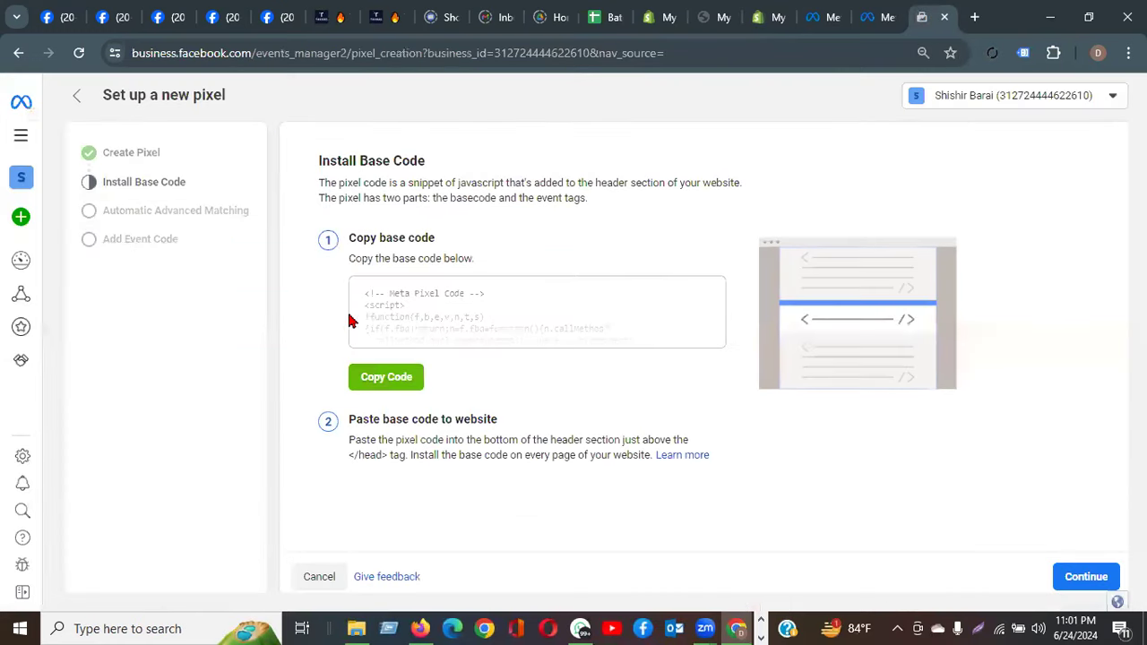
{"action": "left_click", "coordinate": [391, 383]}
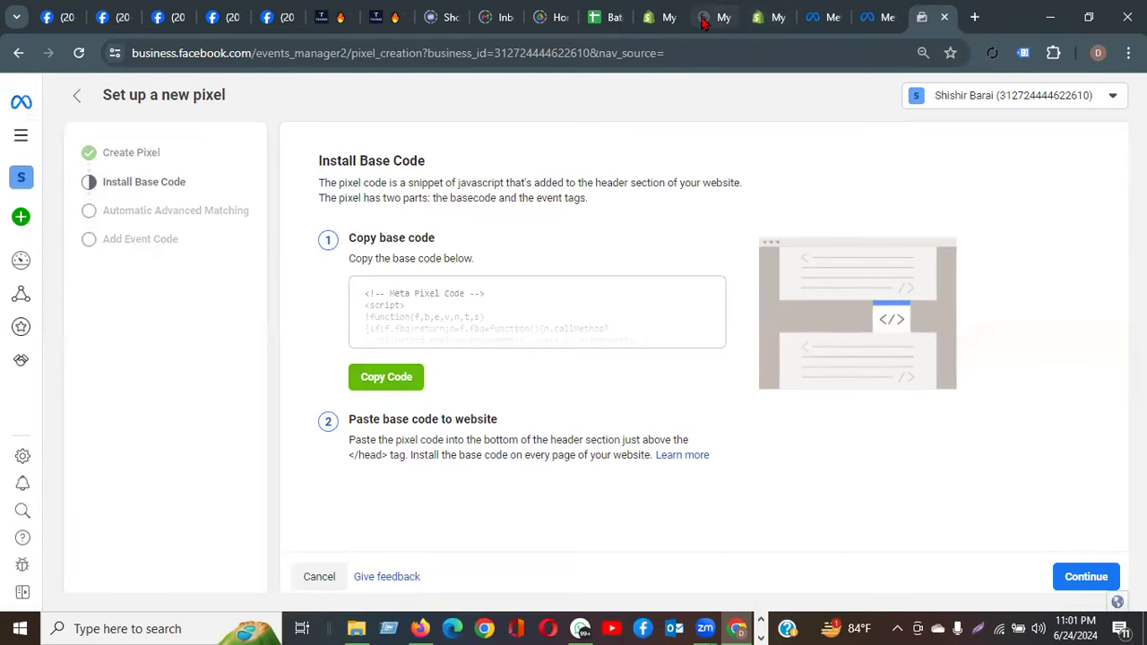
{"action": "left_click", "coordinate": [764, 18]}
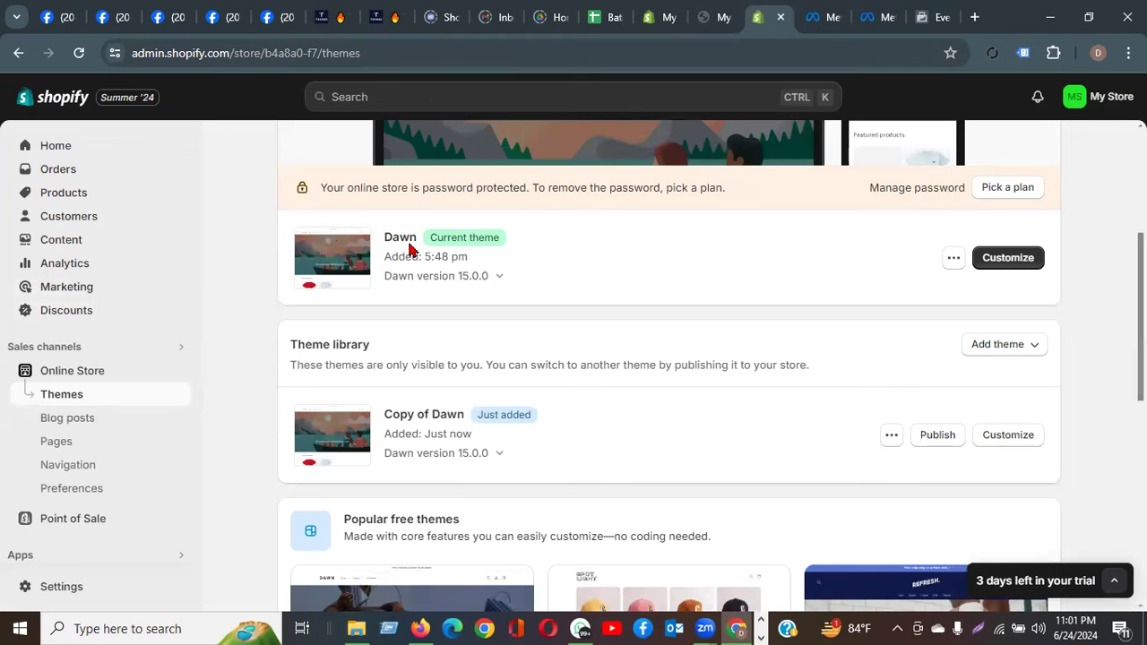
Open theme.liquid in the current Dawn theme's code editor and locate the opening <head> tag.
{"action": "left_click", "coordinate": [954, 257]}
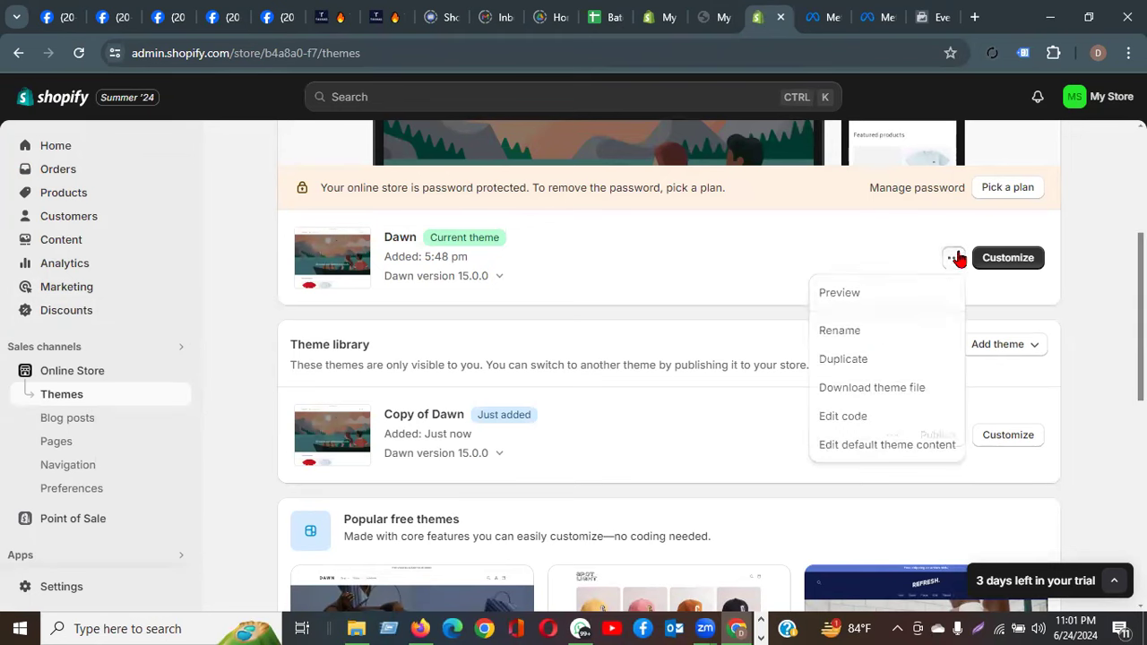
{"action": "left_click", "coordinate": [601, 441]}
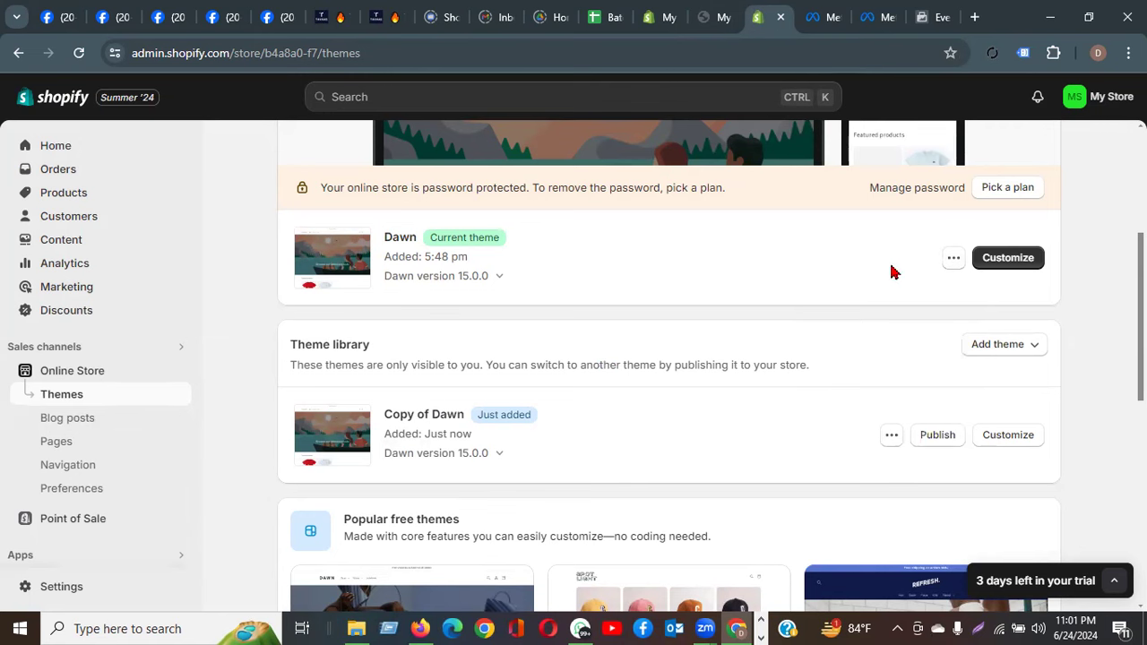
{"action": "left_click", "coordinate": [953, 259]}
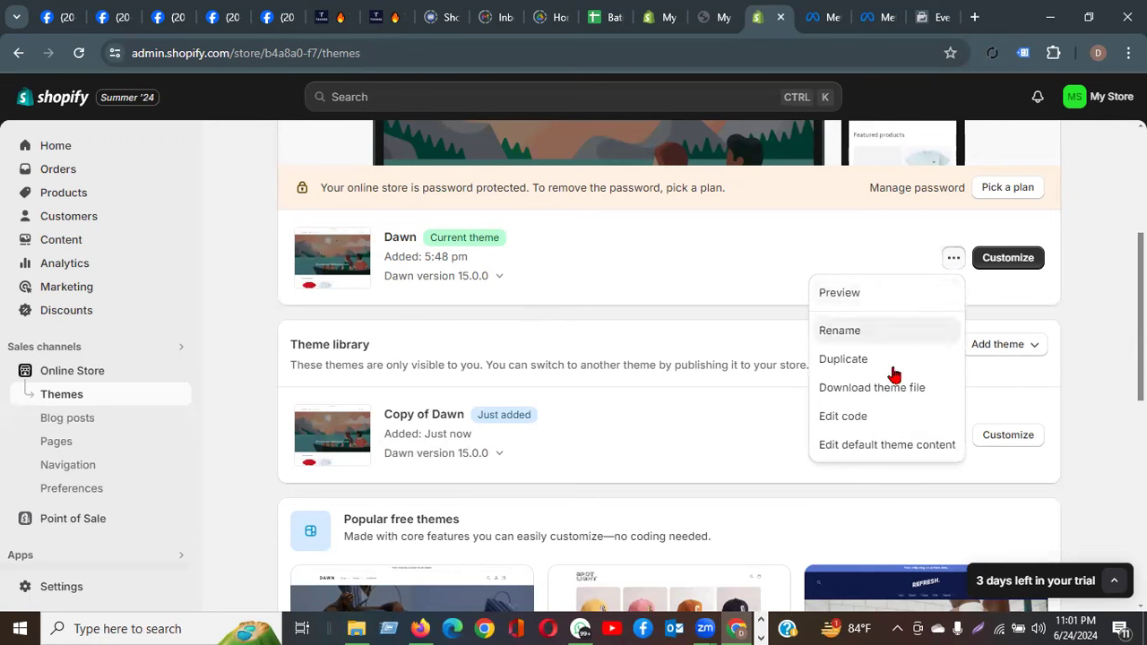
{"action": "left_click", "coordinate": [843, 417]}
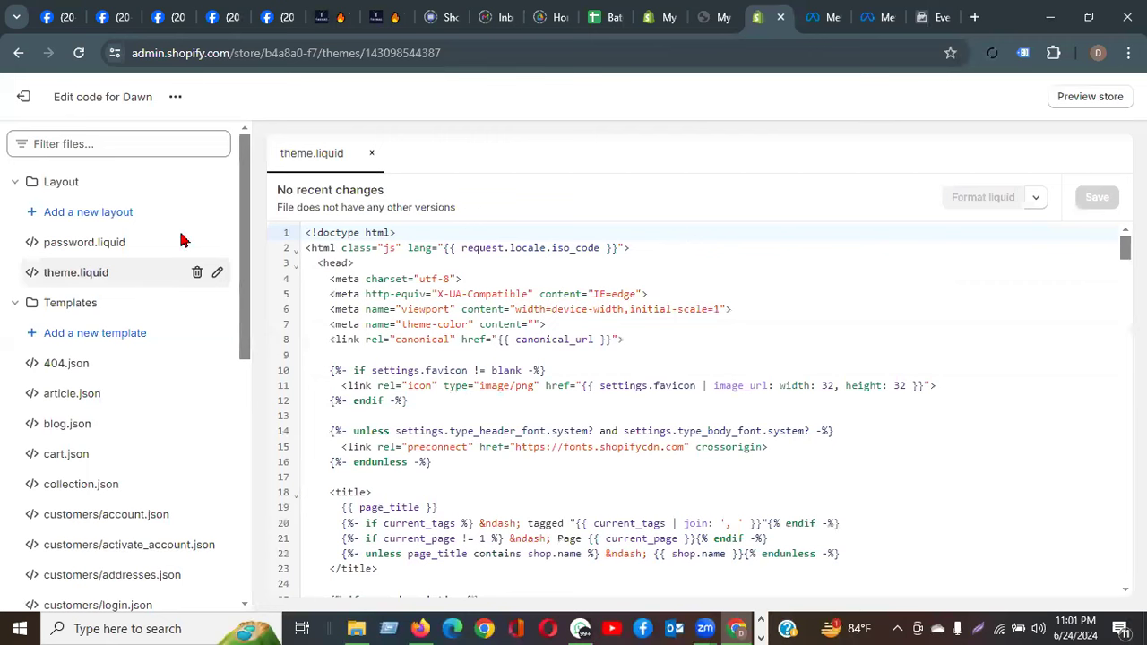
{"action": "left_click", "coordinate": [59, 272]}
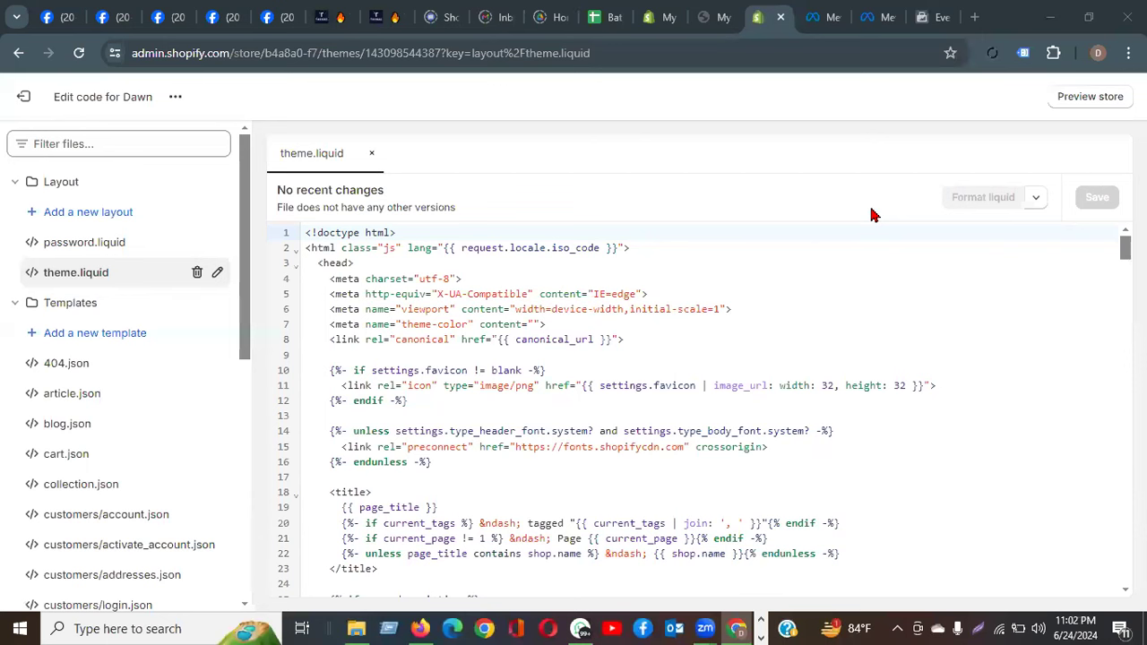
{"action": "left_click_drag", "start_coordinate": [355, 265], "coordinate": [317, 266]}
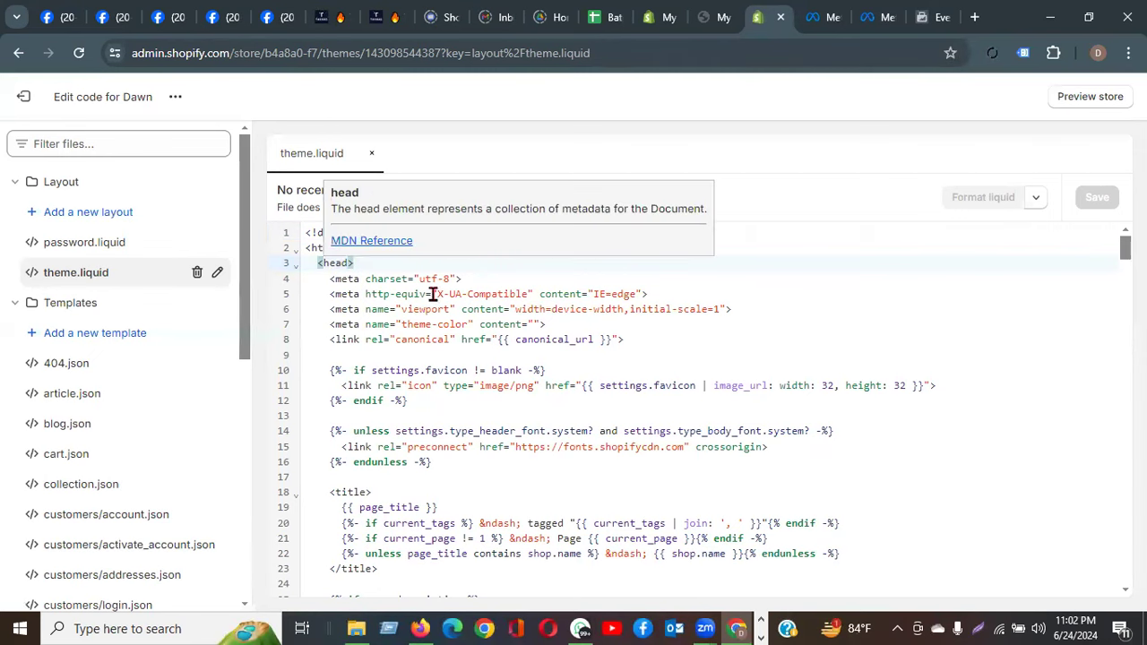
Locate the closing </head> tag above the body section in theme.liquid.
{"action": "left_click", "coordinate": [850, 292]}
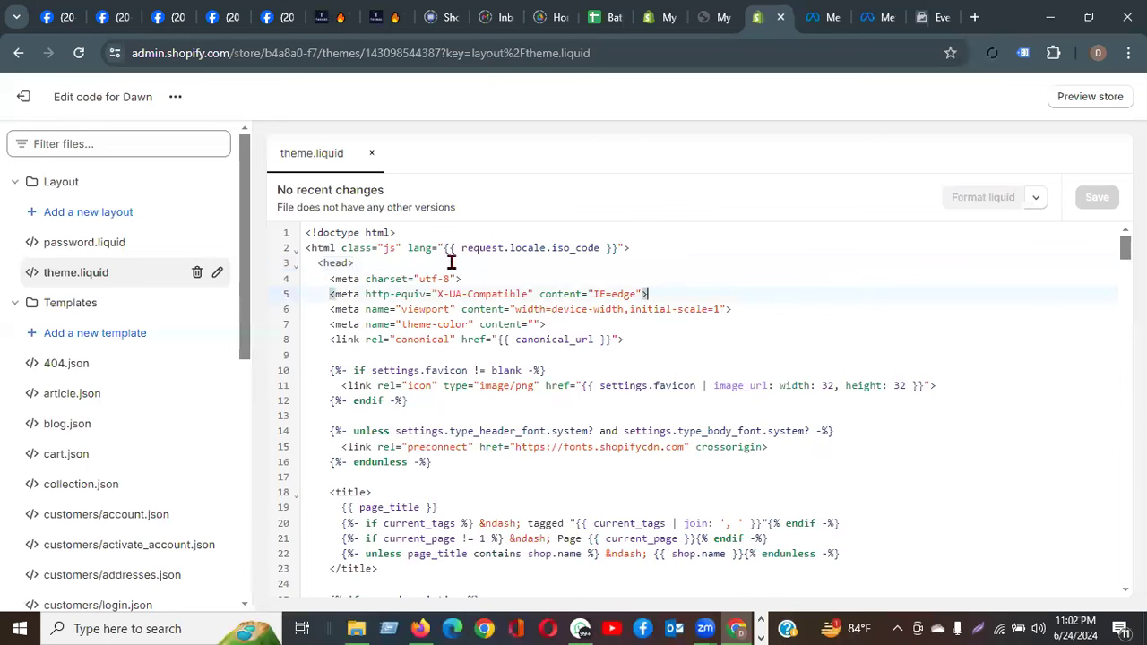
{"action": "scroll", "coordinate": [358, 260], "scroll_direction": "down", "scroll_amount": 10}
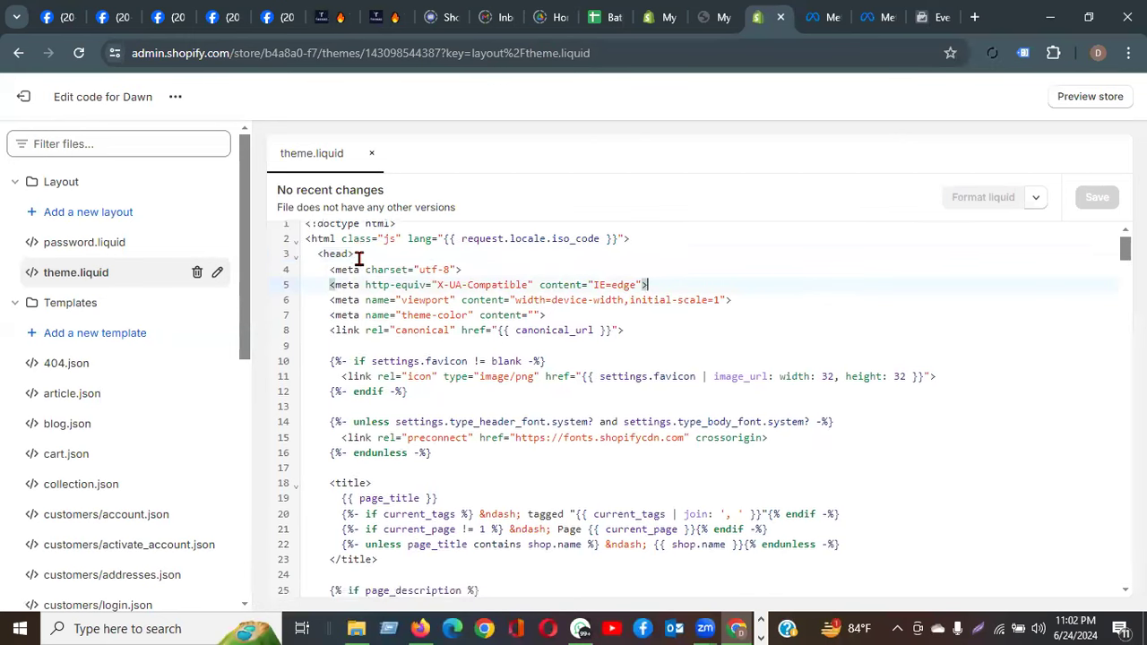
{"action": "scroll", "coordinate": [358, 260], "scroll_direction": "down", "scroll_amount": 20}
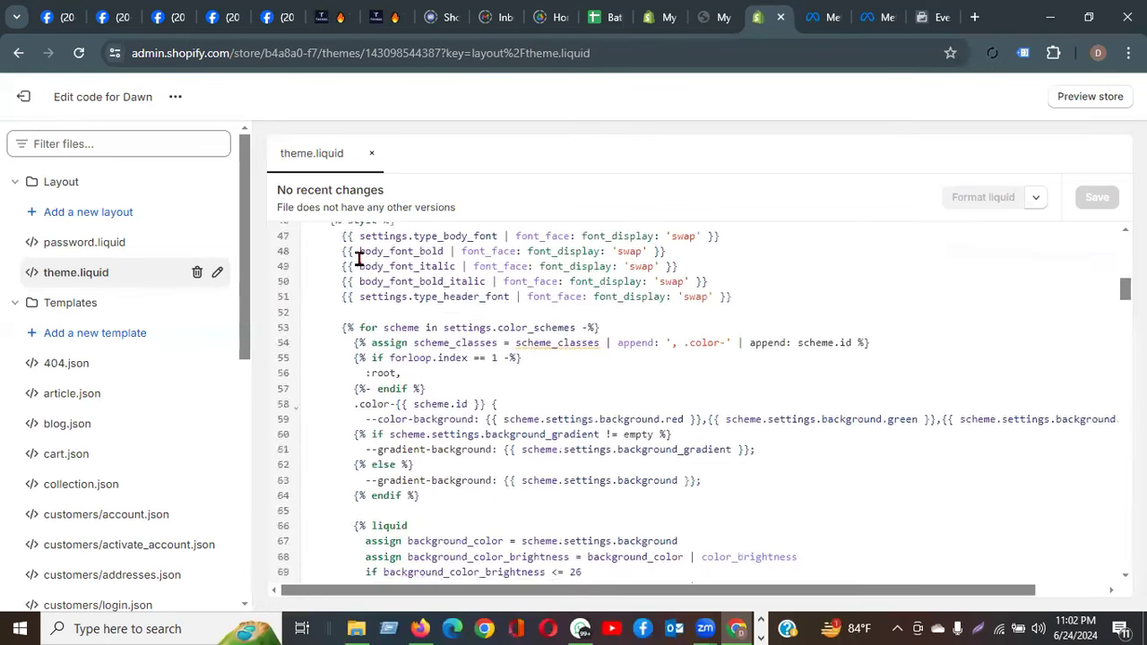
{"action": "scroll", "coordinate": [359, 260], "scroll_direction": "down", "scroll_amount": 9}
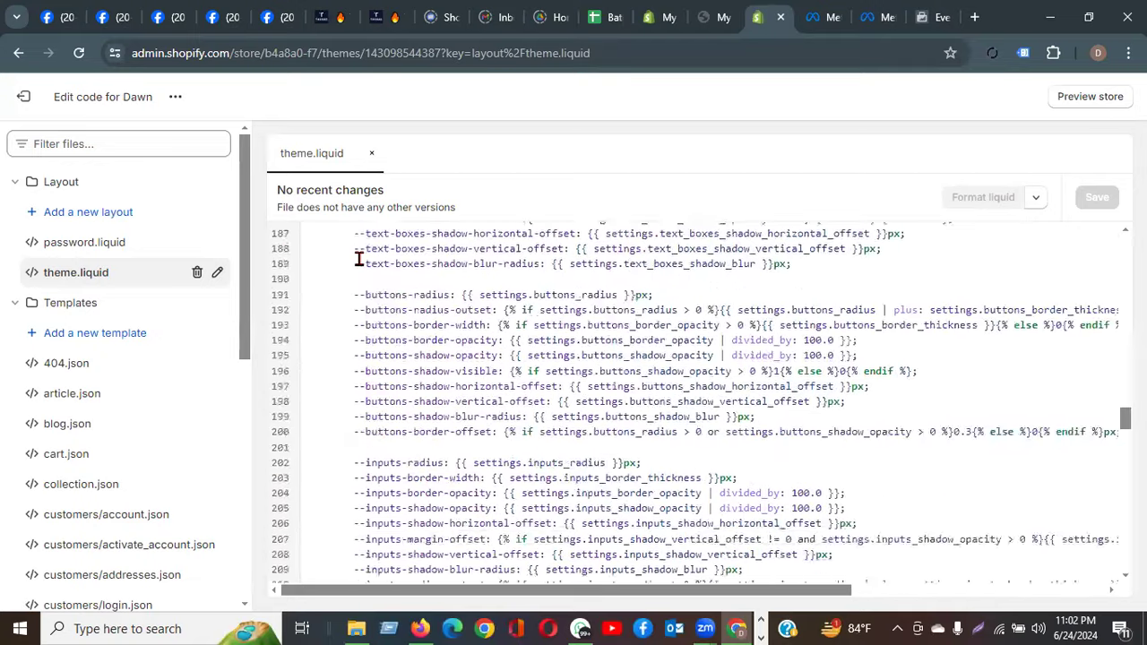
{"action": "scroll", "coordinate": [359, 260], "scroll_direction": "down", "scroll_amount": 2}
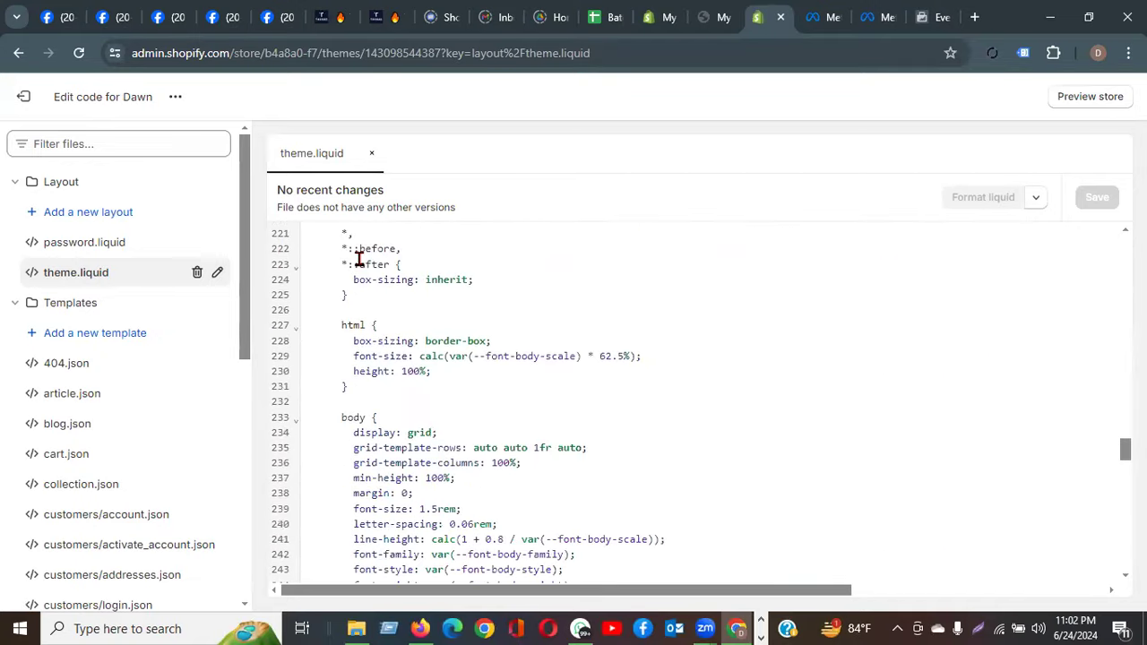
{"action": "scroll", "coordinate": [359, 260], "scroll_direction": "down", "scroll_amount": 4}
{"action": "scroll", "coordinate": [376, 269], "scroll_direction": "up", "scroll_amount": 2}
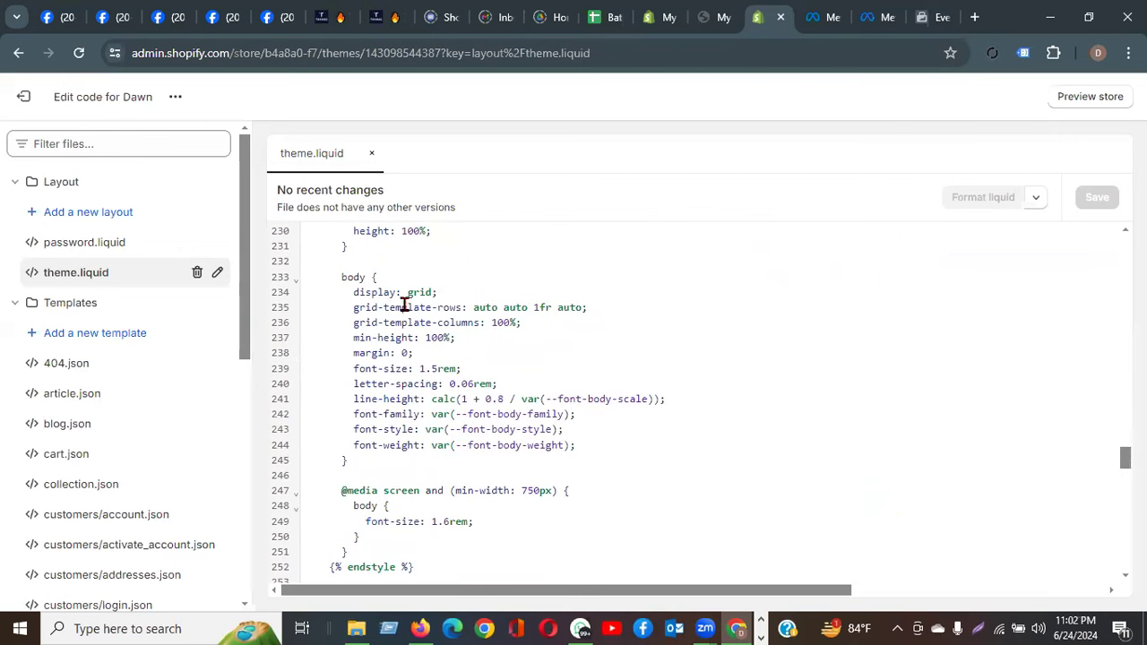
{"action": "scroll", "coordinate": [404, 305], "scroll_direction": "down", "scroll_amount": 2}
{"action": "scroll", "coordinate": [404, 304], "scroll_direction": "down", "scroll_amount": 4}
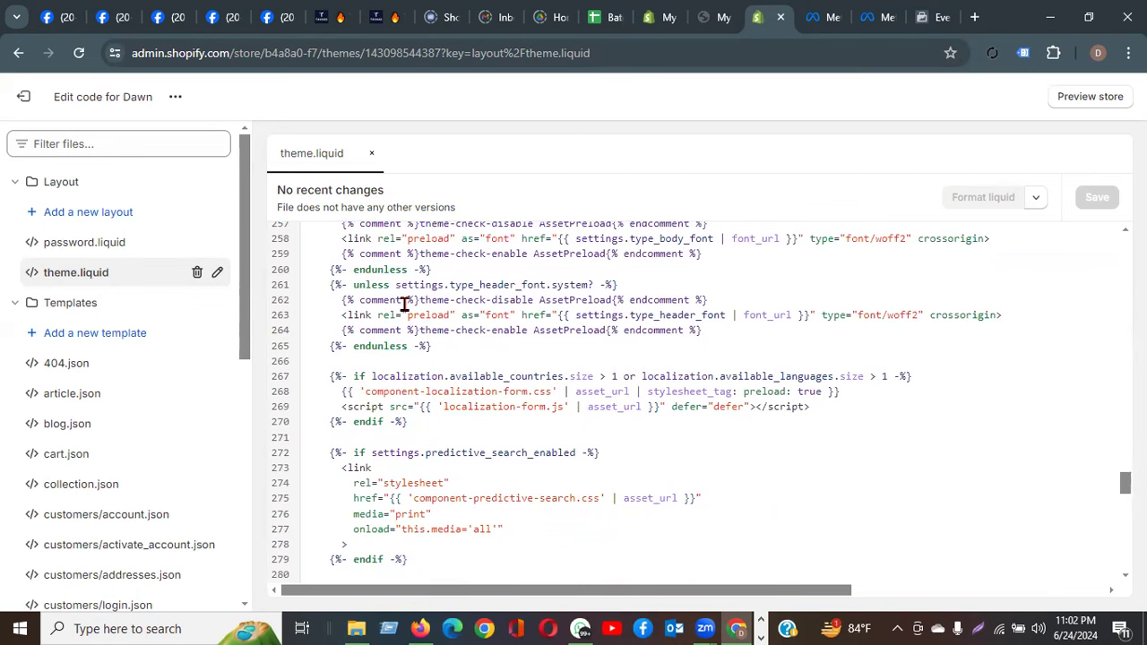
{"action": "scroll", "coordinate": [404, 304], "scroll_direction": "up", "scroll_amount": 4}
{"action": "scroll", "coordinate": [404, 304], "scroll_direction": "down", "scroll_amount": 6}
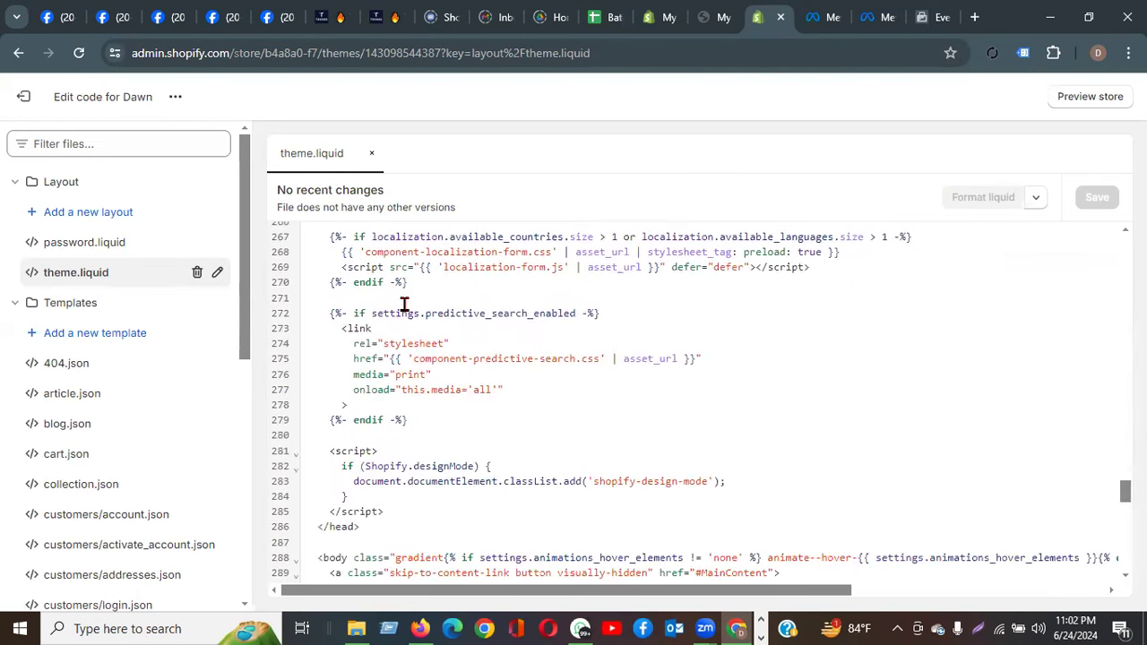
{"action": "left_click", "coordinate": [318, 526]}
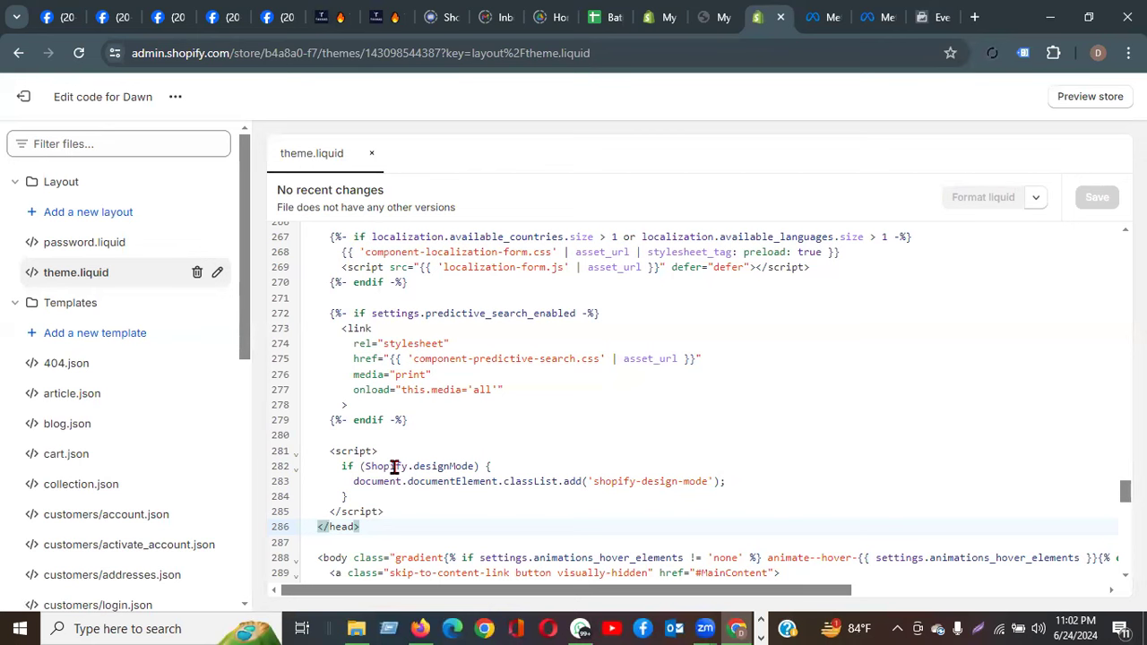
Search the theme.liquid code for "Head".
{"action": "scroll", "coordinate": [733, 385], "scroll_direction": "up", "scroll_amount": 10}
{"action": "scroll", "coordinate": [733, 385], "scroll_direction": "up", "scroll_amount": 13}
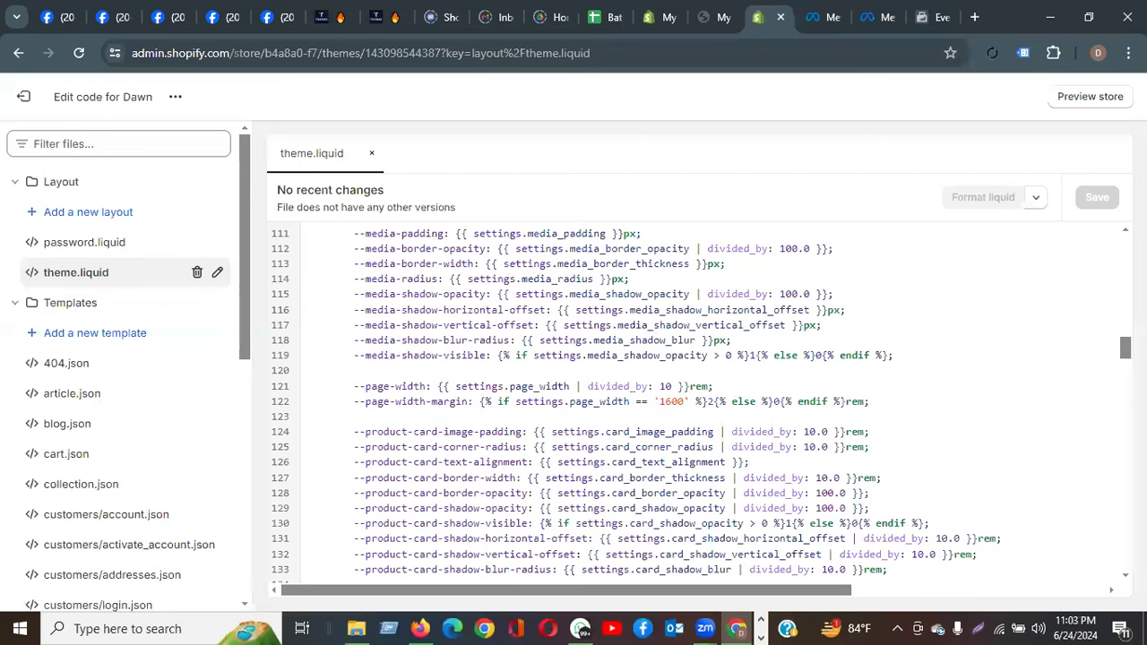
{"action": "key", "text": "ctrl+f"}
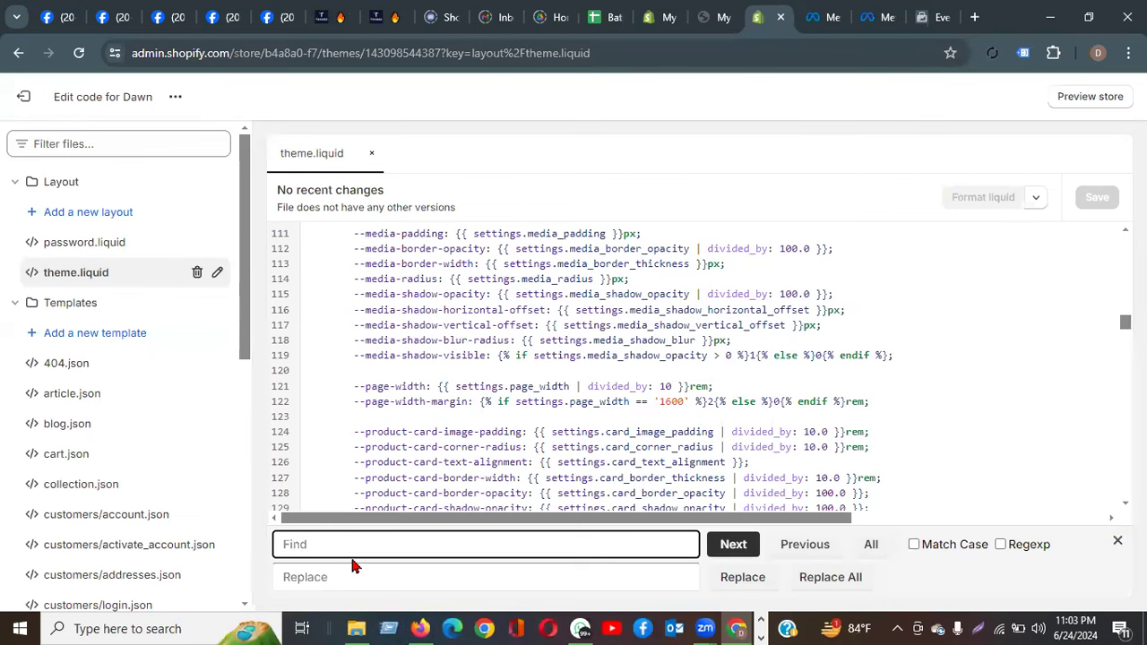
{"action": "type", "text": "Head"}
{"action": "key", "text": "Return"}
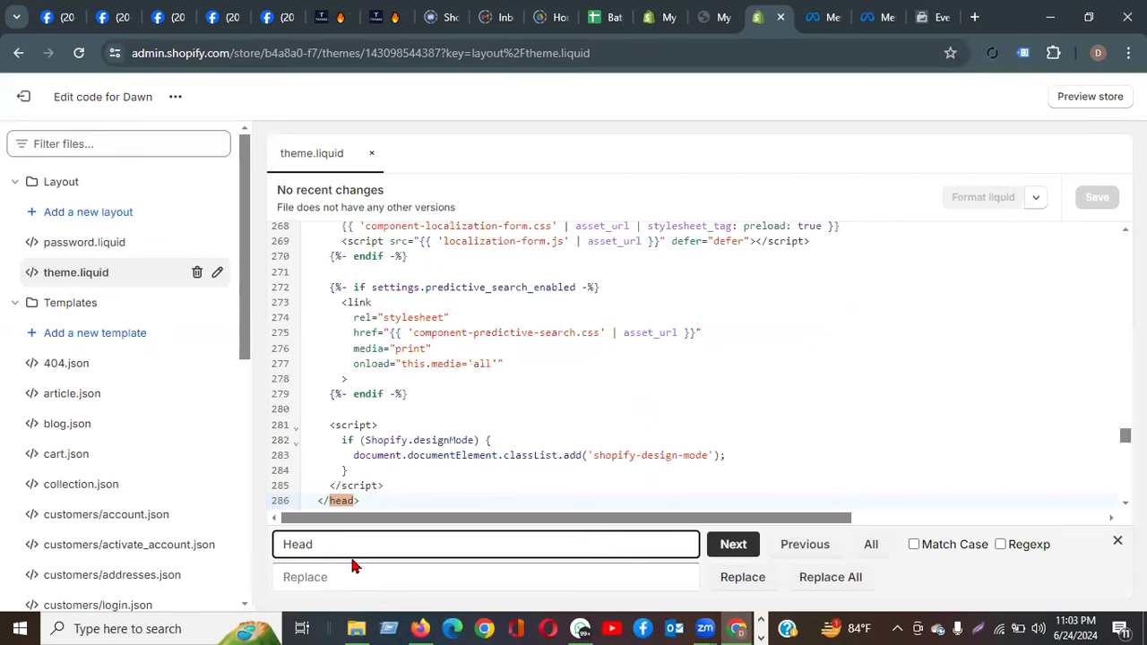
Examine the highlighted "Head" matches from the opening <head> tag down through the theme code.
{"action": "scroll", "coordinate": [608, 434], "scroll_direction": "up", "scroll_amount": 15}
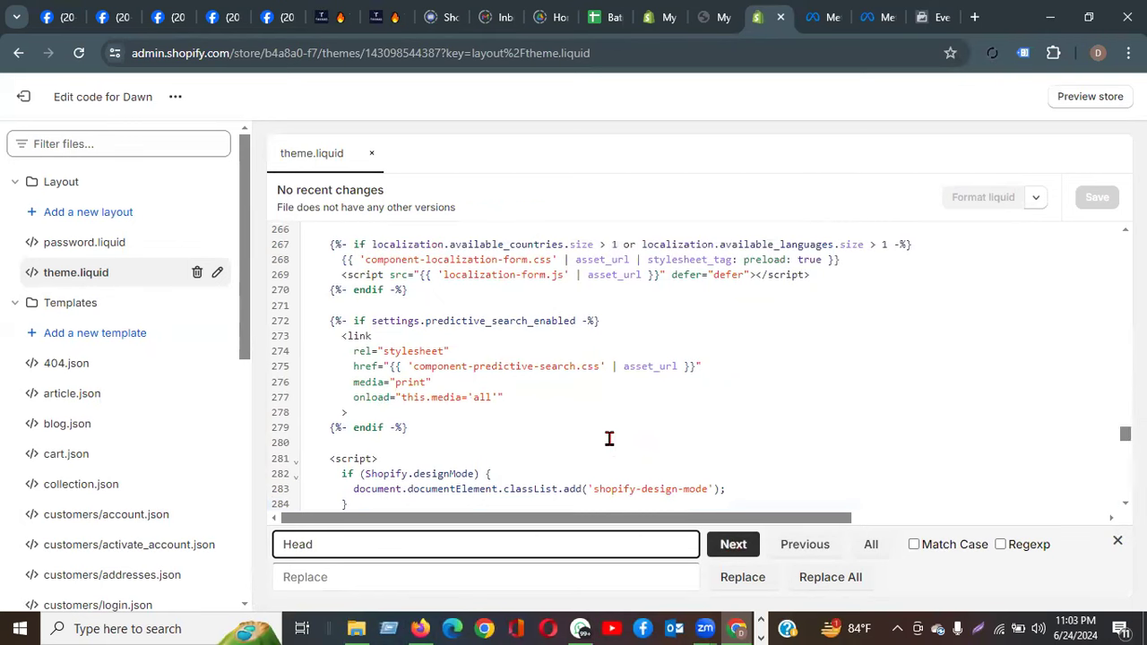
{"action": "scroll", "coordinate": [602, 412], "scroll_direction": "up", "scroll_amount": 20}
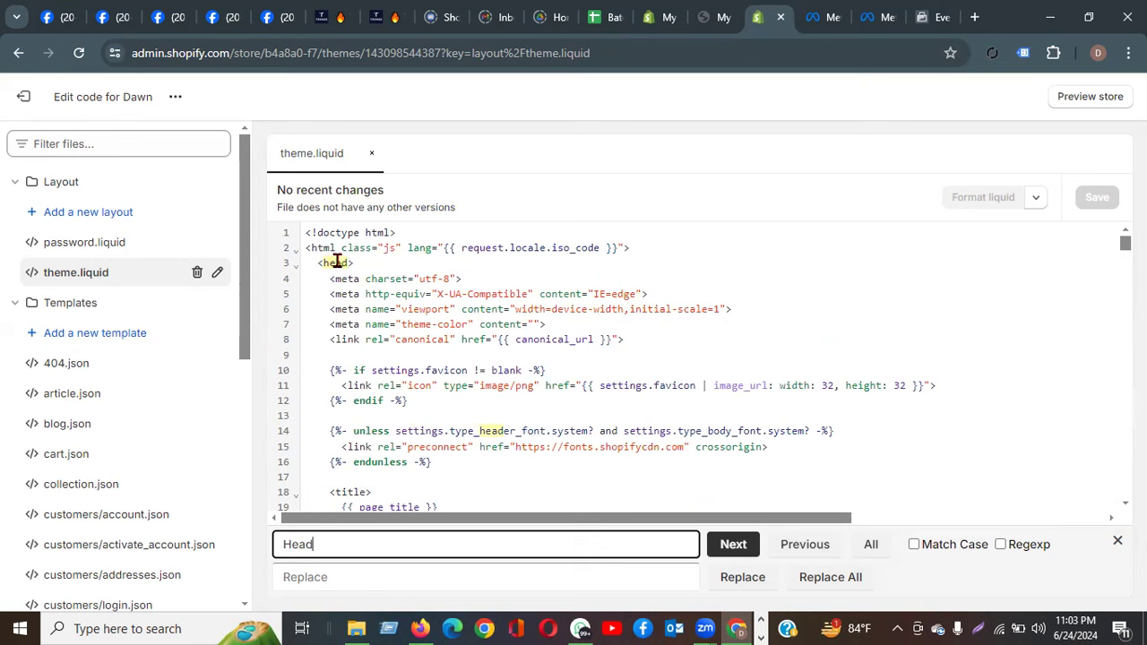
{"action": "scroll", "coordinate": [563, 409], "scroll_direction": "down", "scroll_amount": 1}
{"action": "scroll", "coordinate": [563, 409], "scroll_direction": "down", "scroll_amount": 6}
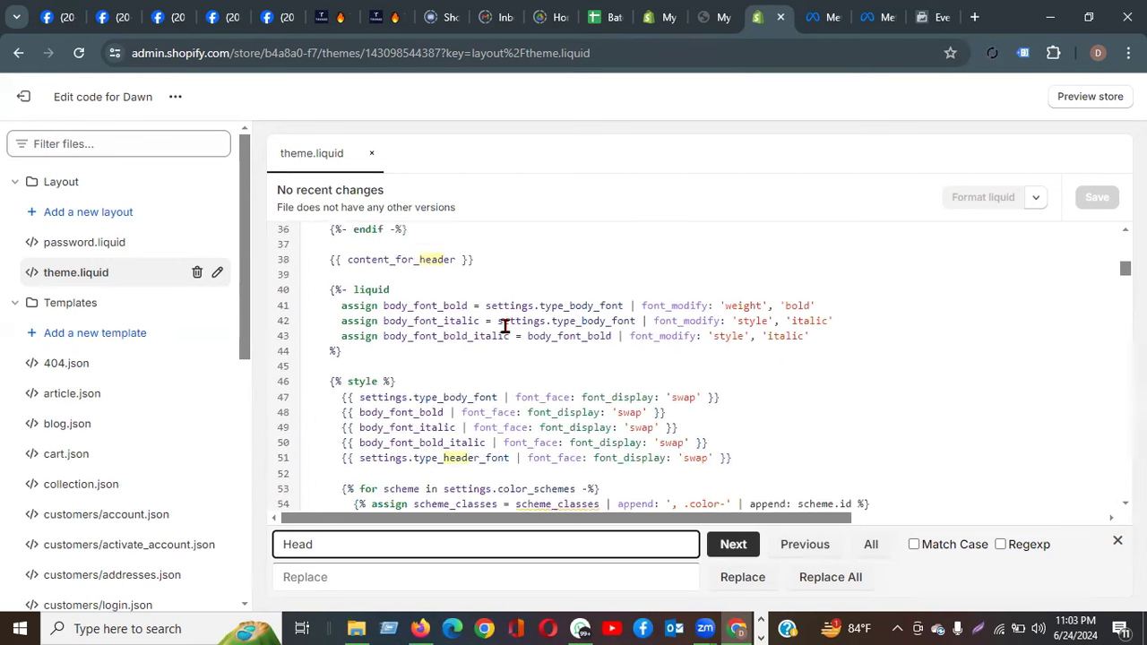
{"action": "scroll", "coordinate": [440, 379], "scroll_direction": "up", "scroll_amount": 3}
{"action": "scroll", "coordinate": [515, 382], "scroll_direction": "down", "scroll_amount": 6}
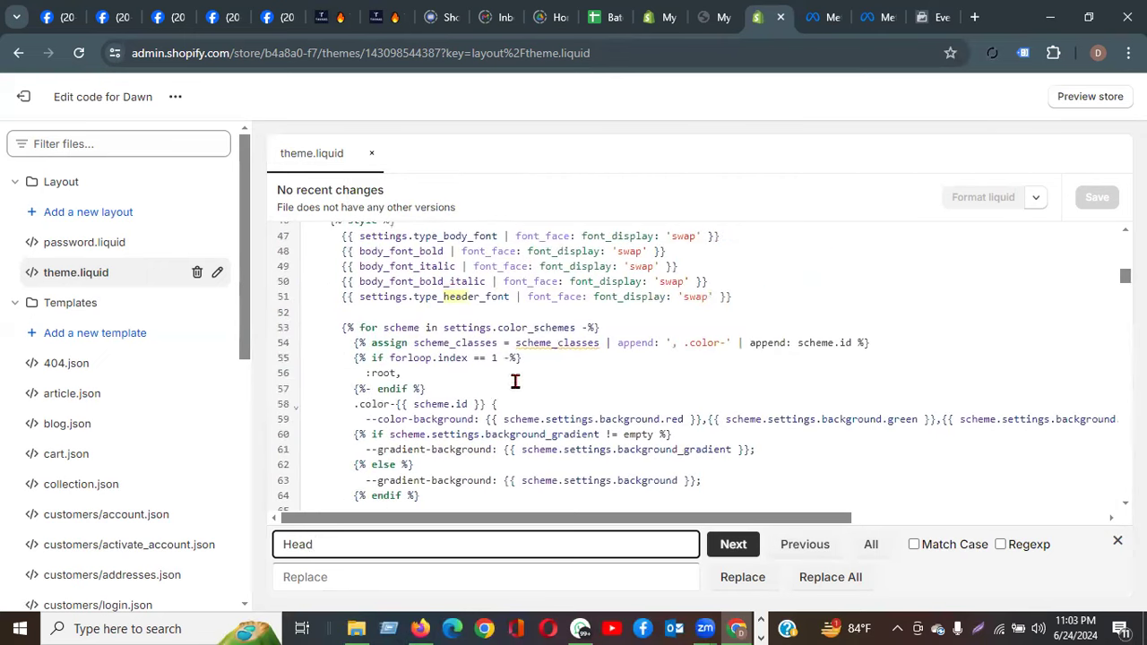
{"action": "scroll", "coordinate": [604, 326], "scroll_direction": "down", "scroll_amount": 3}
{"action": "scroll", "coordinate": [603, 326], "scroll_direction": "down", "scroll_amount": 5}
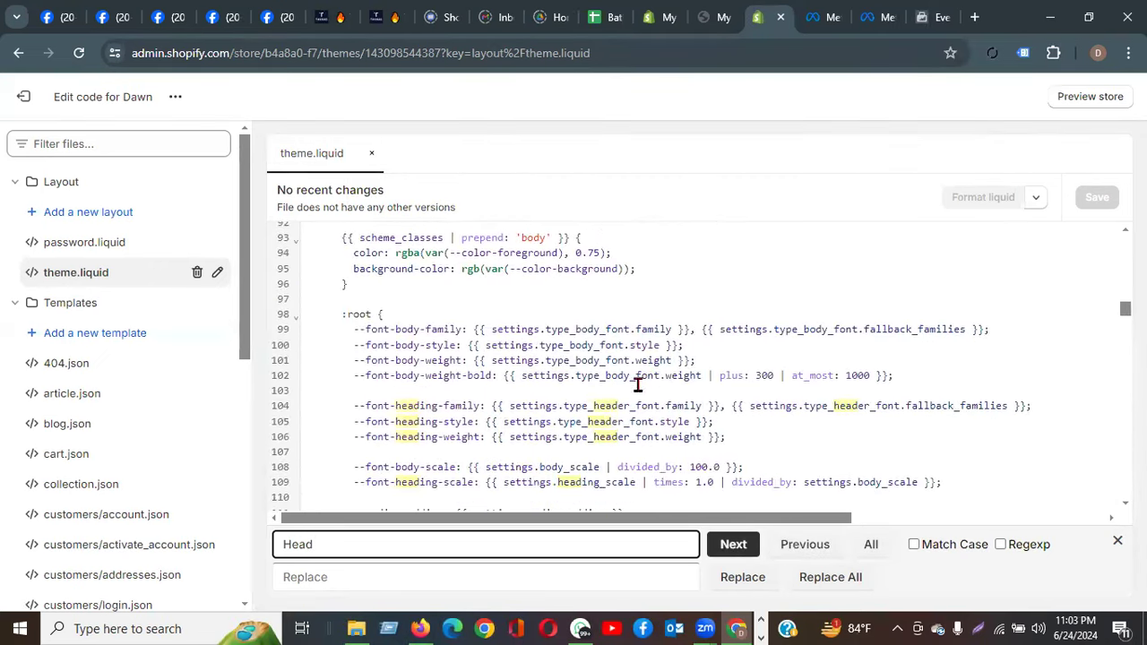
{"action": "scroll", "coordinate": [640, 388], "scroll_direction": "down", "scroll_amount": 4}
{"action": "scroll", "coordinate": [632, 381], "scroll_direction": "down", "scroll_amount": 10}
{"action": "scroll", "coordinate": [632, 381], "scroll_direction": "down", "scroll_amount": 11}
{"action": "scroll", "coordinate": [632, 380], "scroll_direction": "down", "scroll_amount": 5}
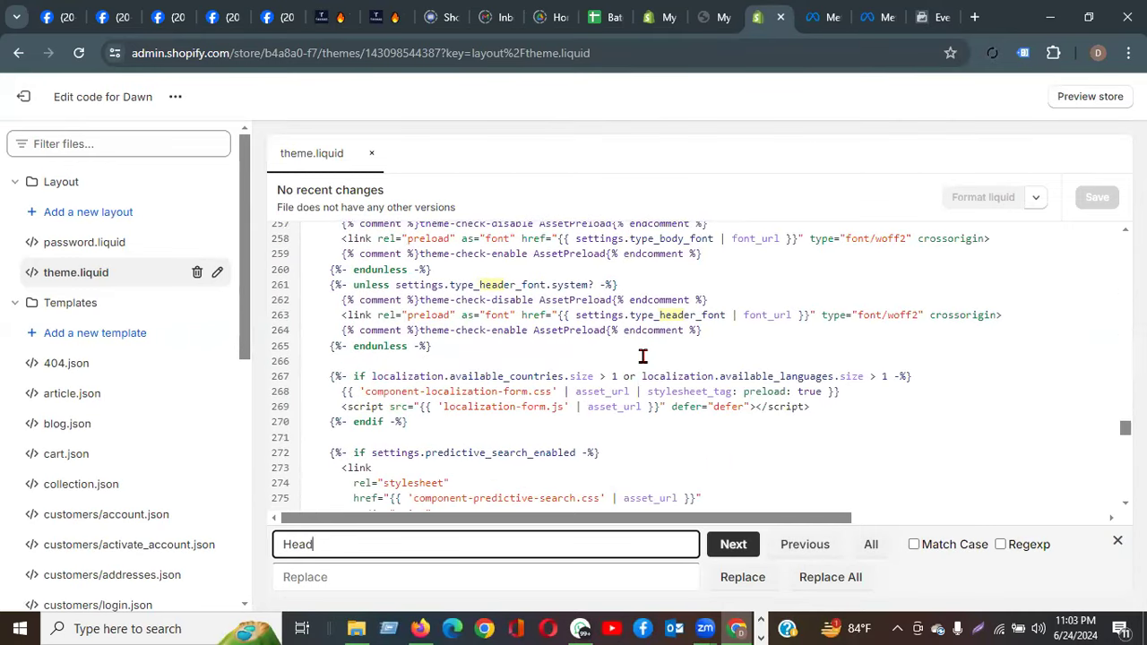
Go to the closing </head> match, close the search and insert four blank lines directly above the tag.
{"action": "key", "text": "Return"}
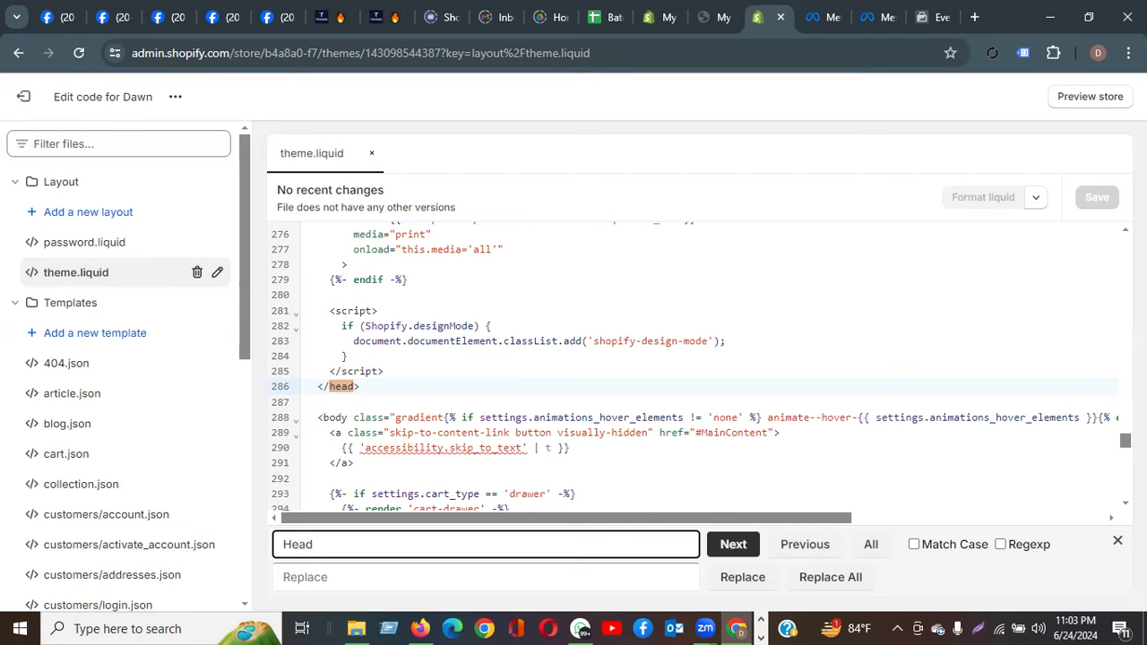
{"action": "key", "text": "Escape"}
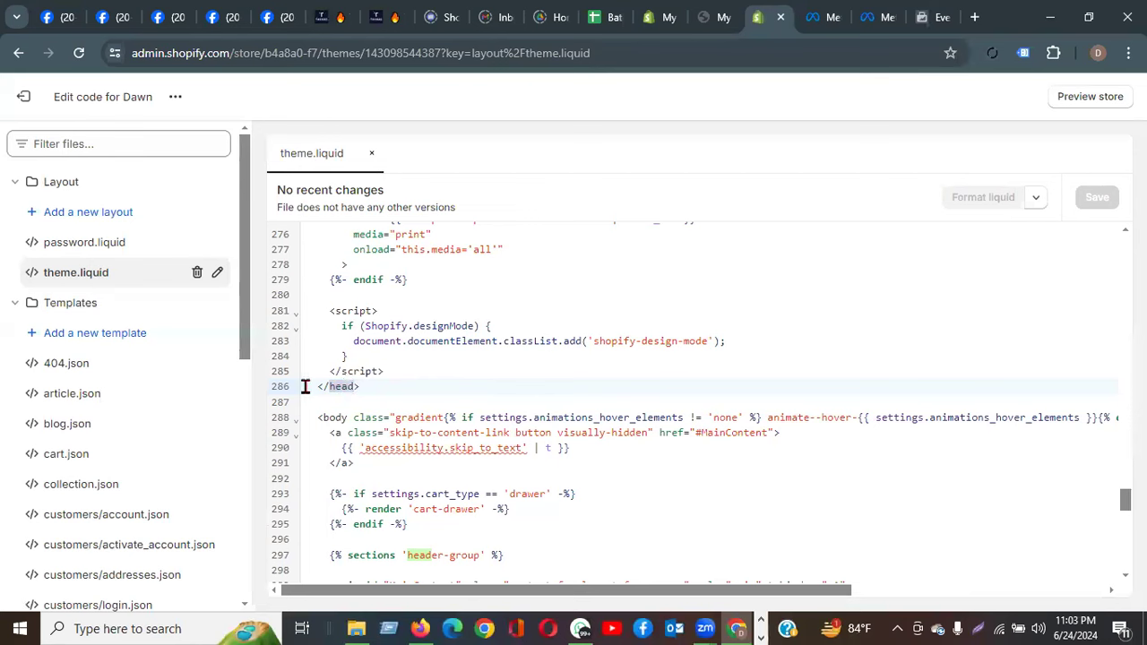
{"action": "left_click", "coordinate": [313, 386]}
{"action": "key", "text": "Return"}
{"action": "key", "text": "Return"}
{"action": "key", "text": "Return"}
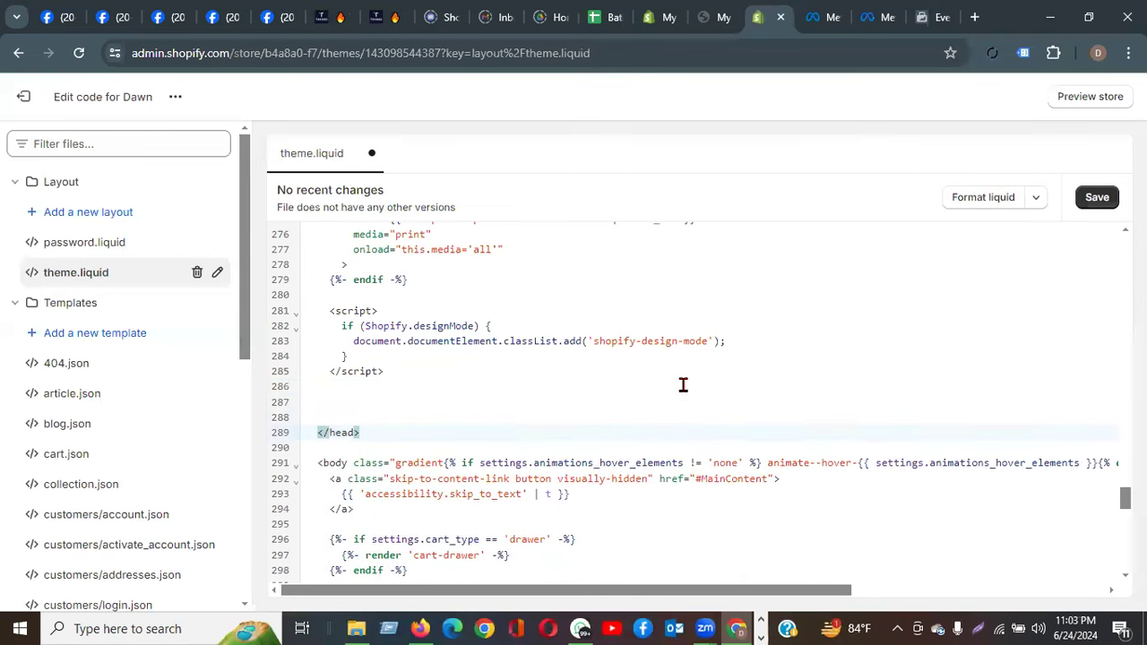
{"action": "key", "text": "Return"}
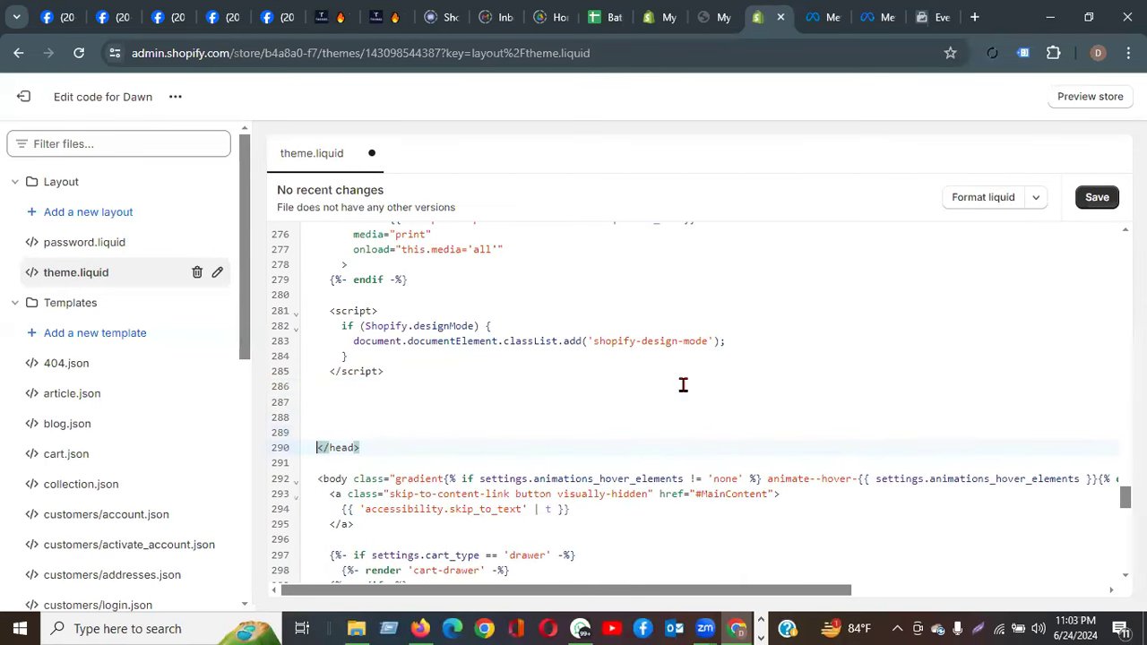
Paste the copied Meta Pixel base code on line 287, in the blank space above the closing </head> tag.
{"action": "left_click", "coordinate": [329, 400]}
{"action": "left_click", "coordinate": [928, 17]}
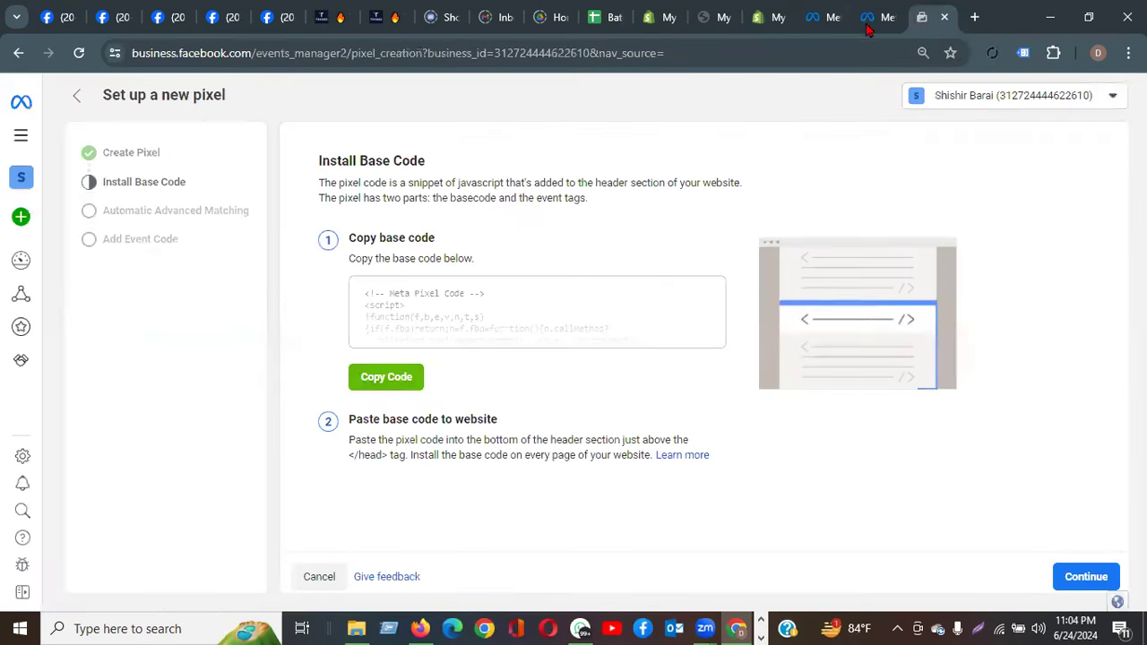
{"action": "left_click", "coordinate": [769, 17]}
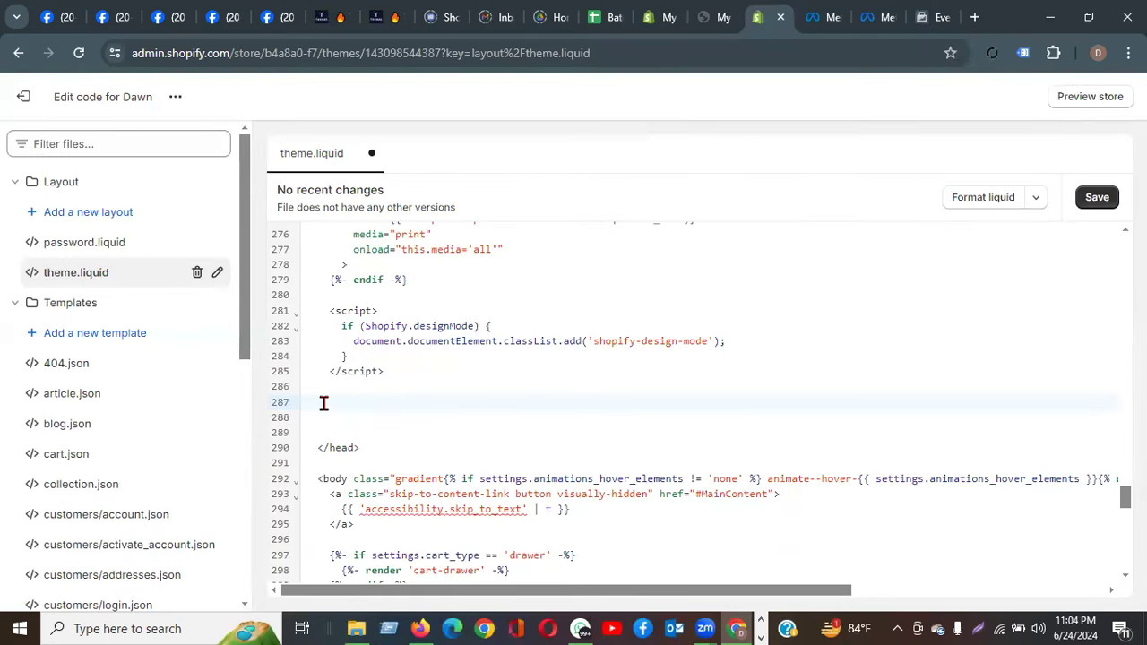
{"action": "key", "text": "ctrl+v"}
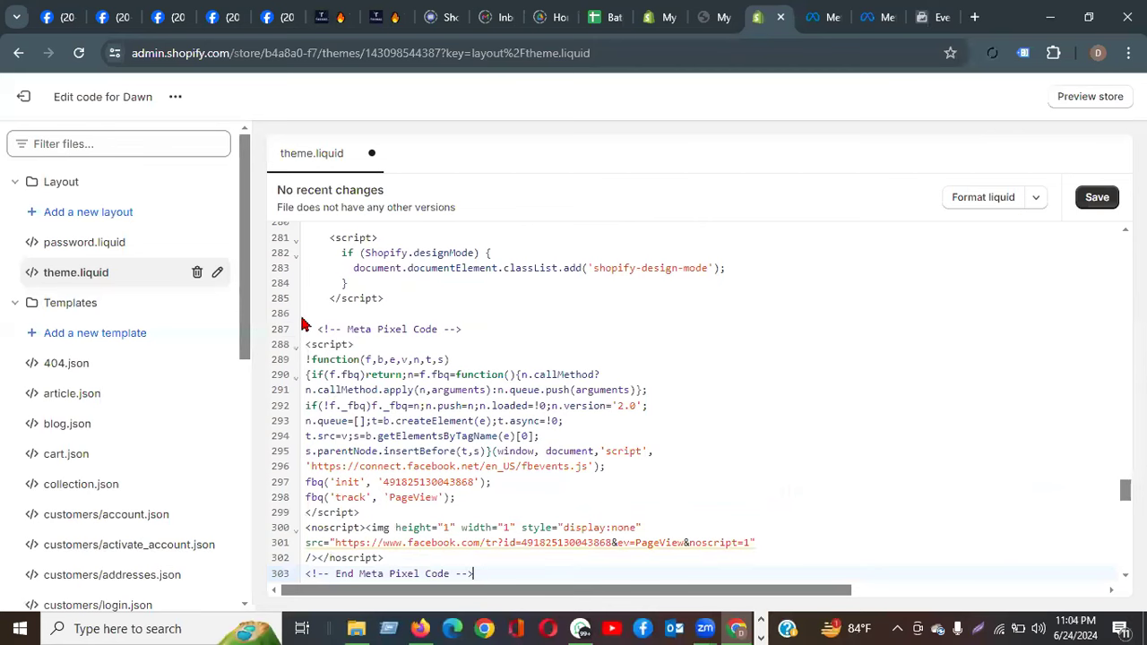
Check the pasted block from the Meta Pixel Code comment to the End Meta Pixel Code comment and its position before </head>.
{"action": "left_click_drag", "start_coordinate": [318, 329], "coordinate": [473, 328]}
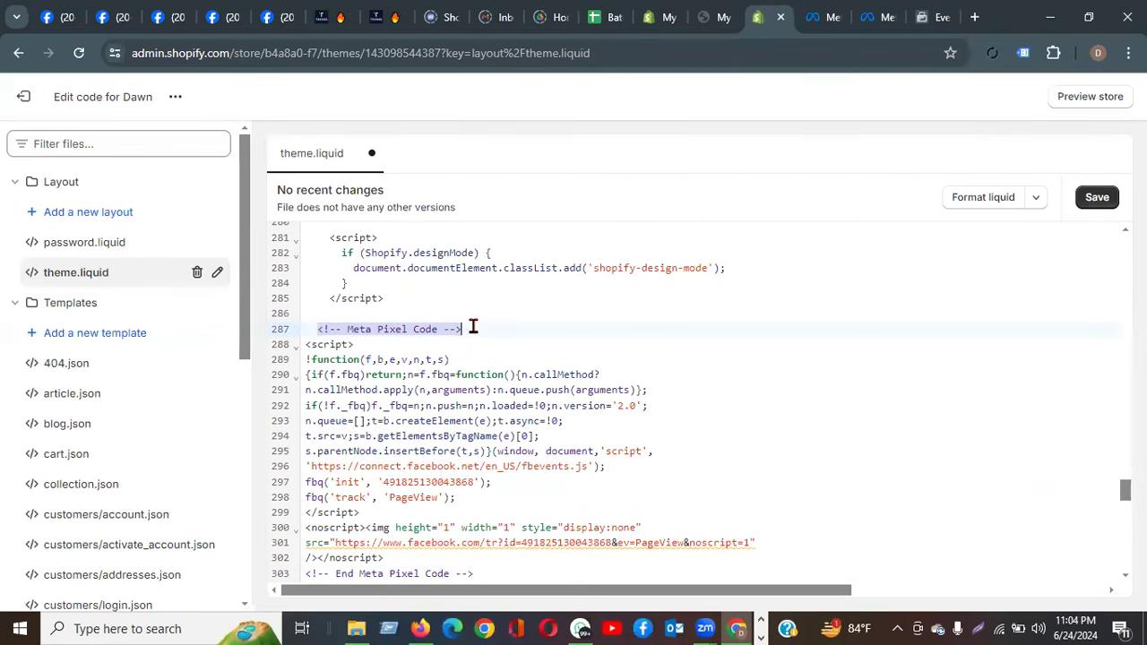
{"action": "scroll", "coordinate": [364, 330], "scroll_direction": "down", "scroll_amount": 3}
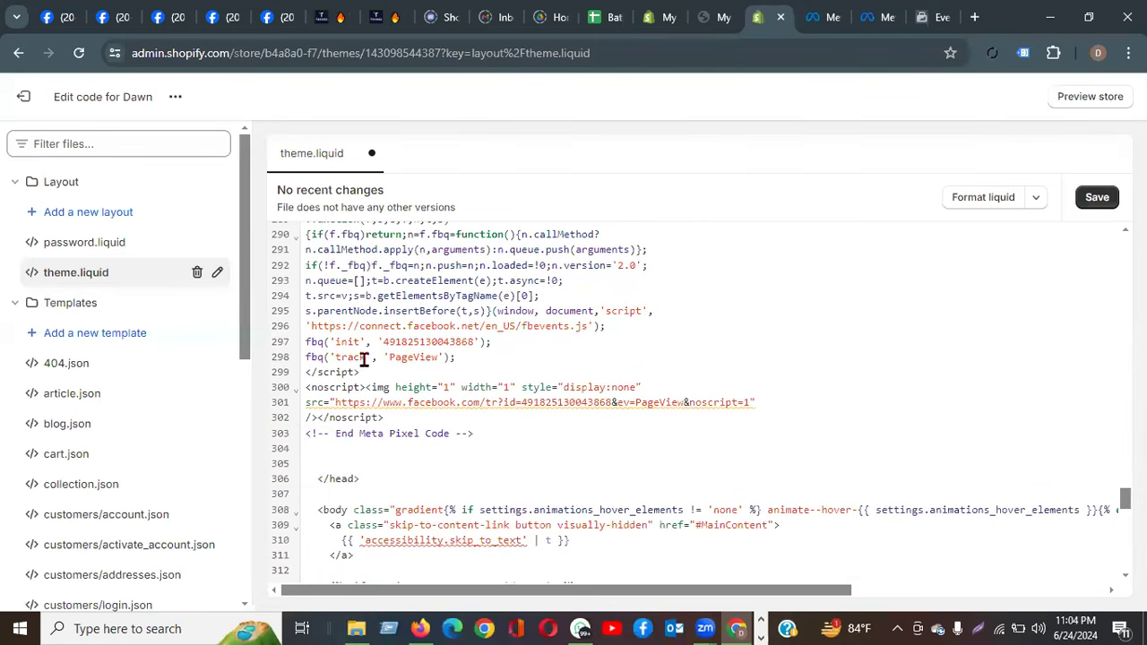
{"action": "left_click_drag", "start_coordinate": [307, 433], "coordinate": [311, 256]}
{"action": "left_click", "coordinate": [474, 433]}
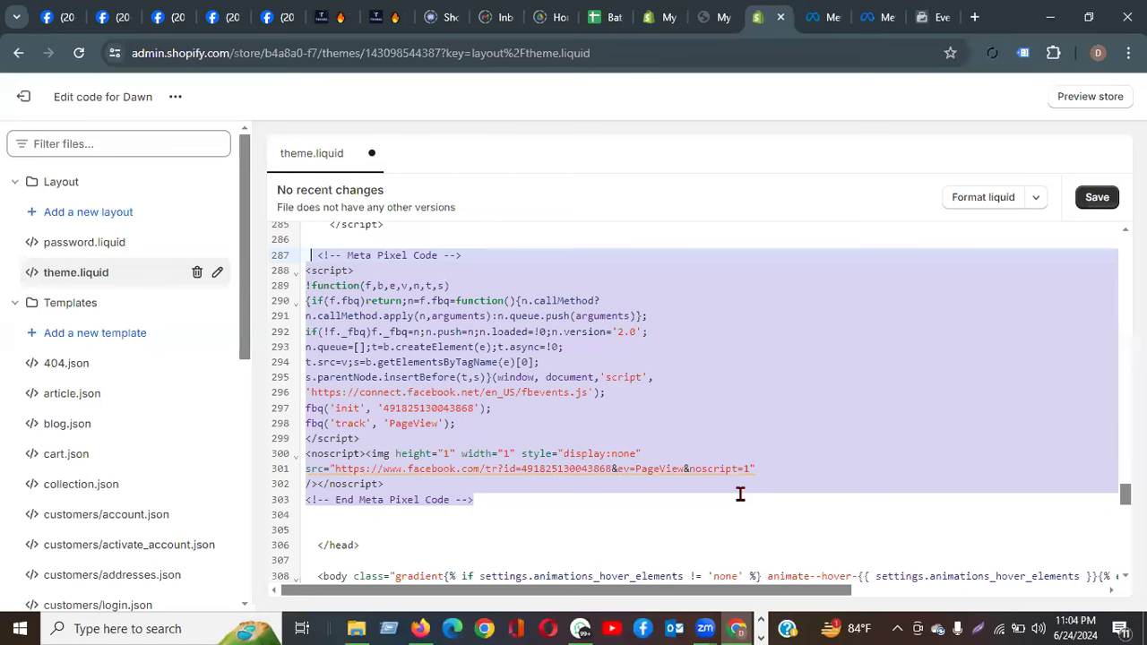
{"action": "scroll", "coordinate": [740, 494], "scroll_direction": "up", "scroll_amount": 2}
{"action": "scroll", "coordinate": [740, 494], "scroll_direction": "down", "scroll_amount": 2}
{"action": "scroll", "coordinate": [403, 573], "scroll_direction": "down", "scroll_amount": 3}
{"action": "scroll", "coordinate": [437, 482], "scroll_direction": "up", "scroll_amount": 2}
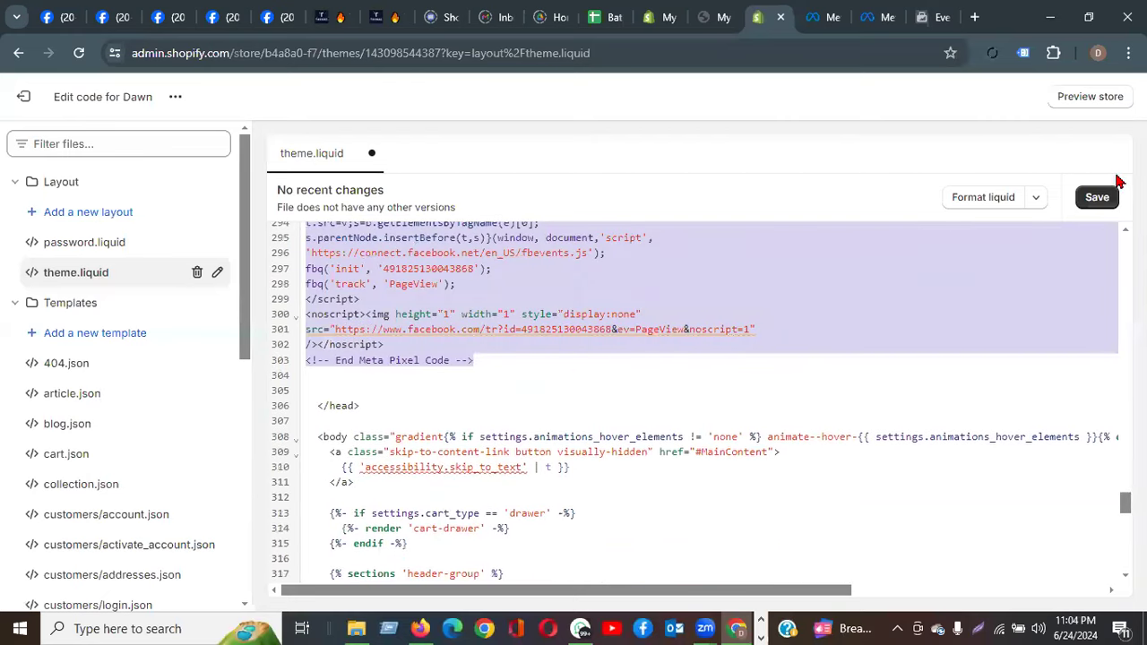
Save the edited theme.liquid file.
{"action": "left_click", "coordinate": [1108, 201]}
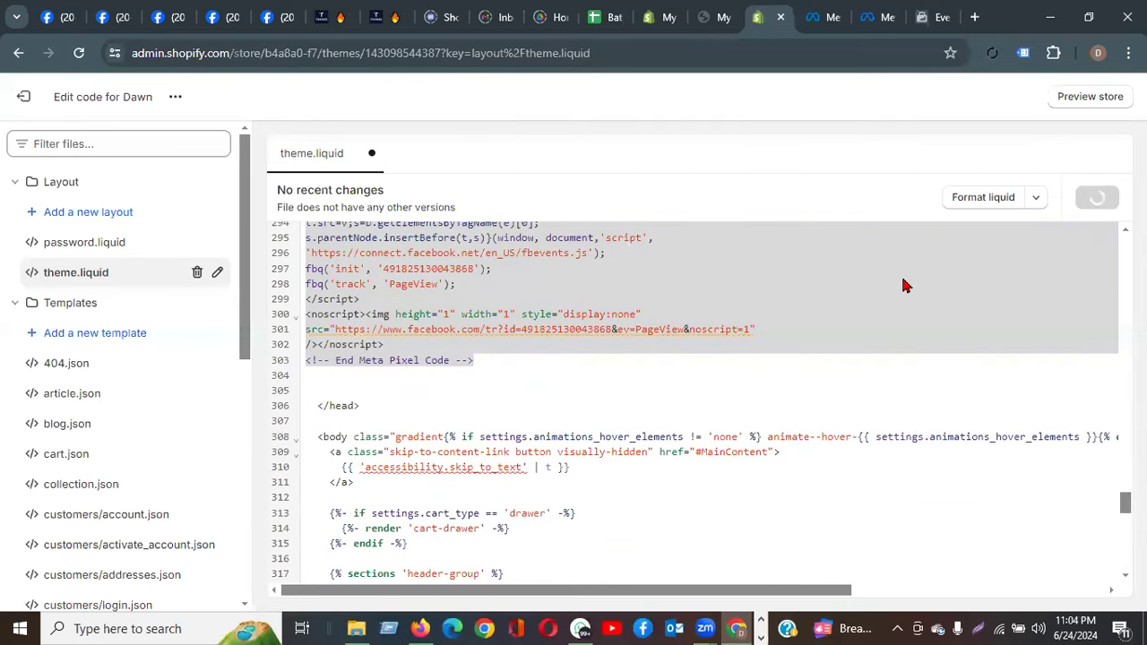
{"action": "left_click_drag", "start_coordinate": [529, 584], "coordinate": [606, 588]}
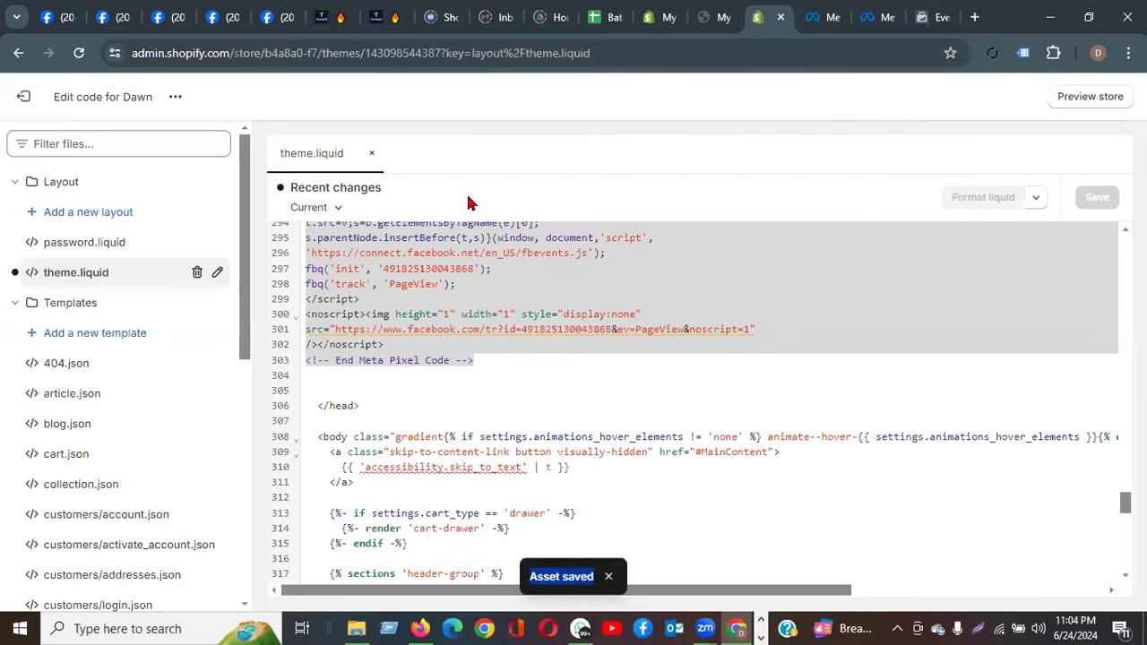
{"action": "scroll", "coordinate": [715, 233], "scroll_direction": "up", "scroll_amount": 8}
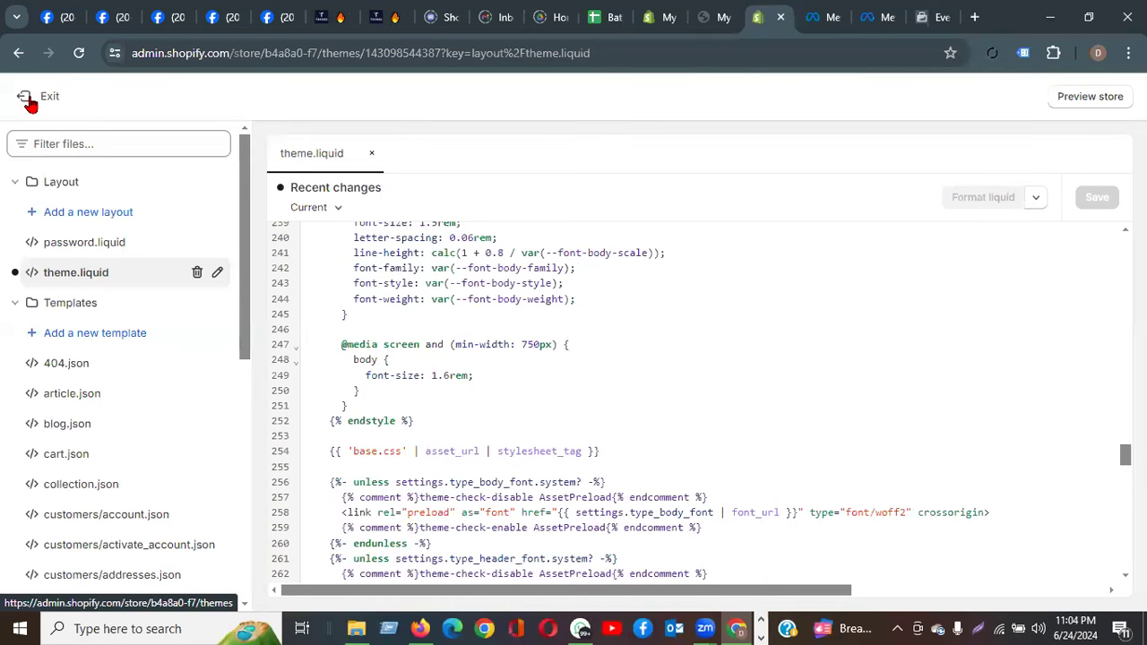
Exit the Dawn code editor and switch to the My Store storefront's home page.
{"action": "left_click", "coordinate": [27, 101]}
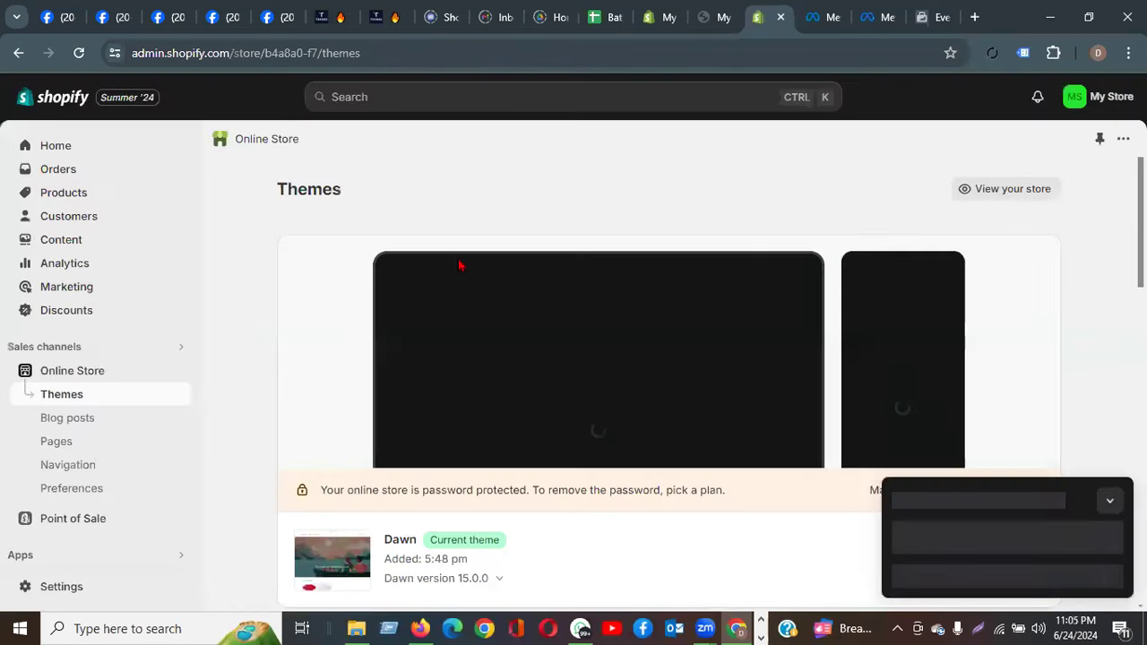
{"action": "left_click", "coordinate": [652, 23]}
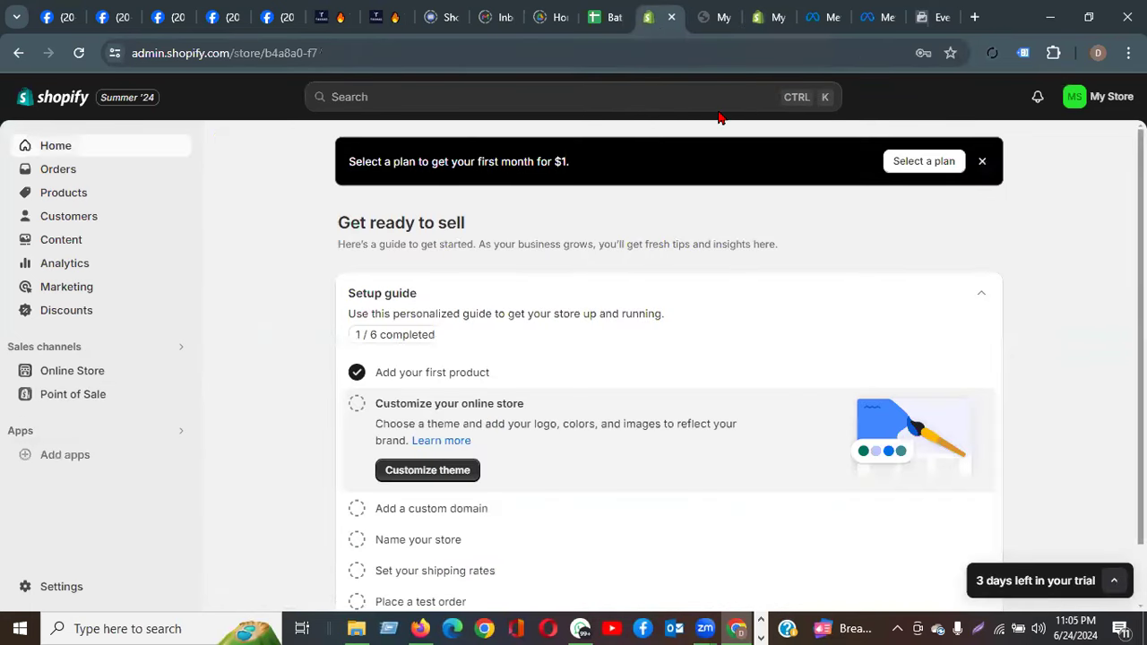
{"action": "left_click", "coordinate": [702, 18]}
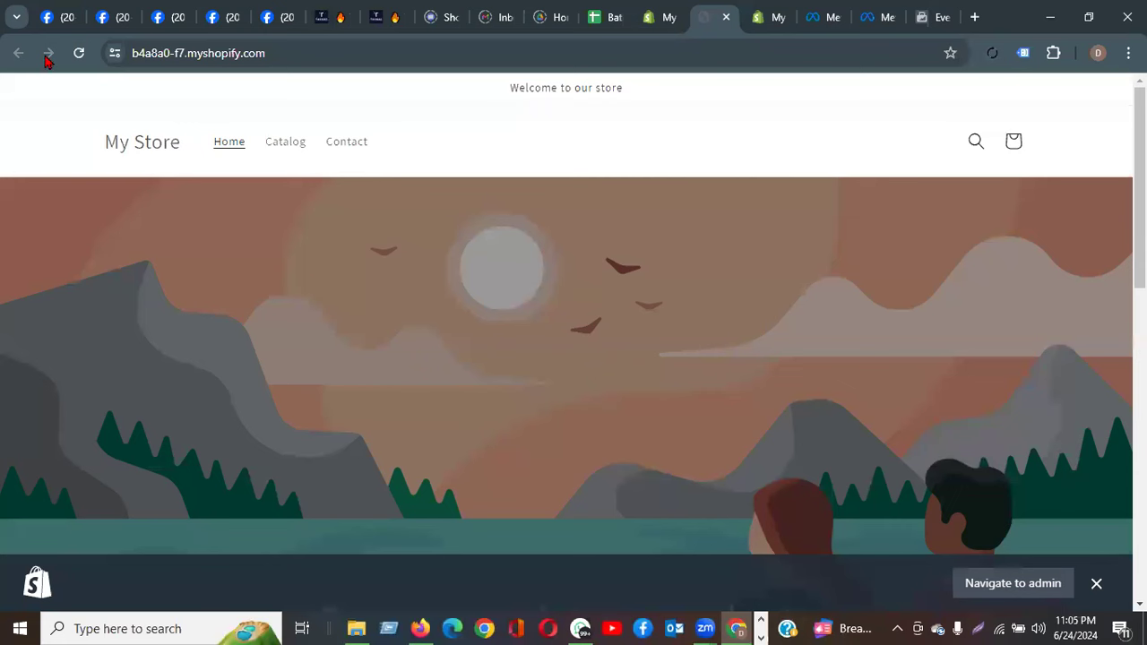
Reload the storefront, return to the pixel setup and continue past the base code stage with Automatic Advanced Matching turned on.
{"action": "left_click", "coordinate": [79, 53]}
{"action": "left_click", "coordinate": [934, 17]}
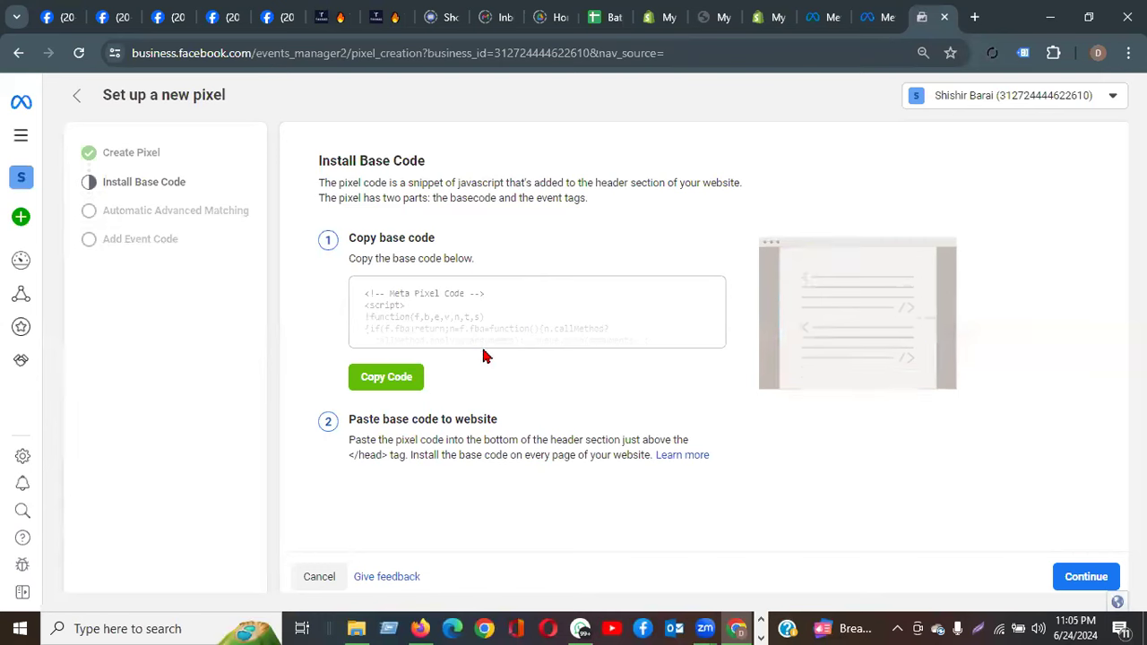
{"action": "left_click", "coordinate": [1086, 579]}
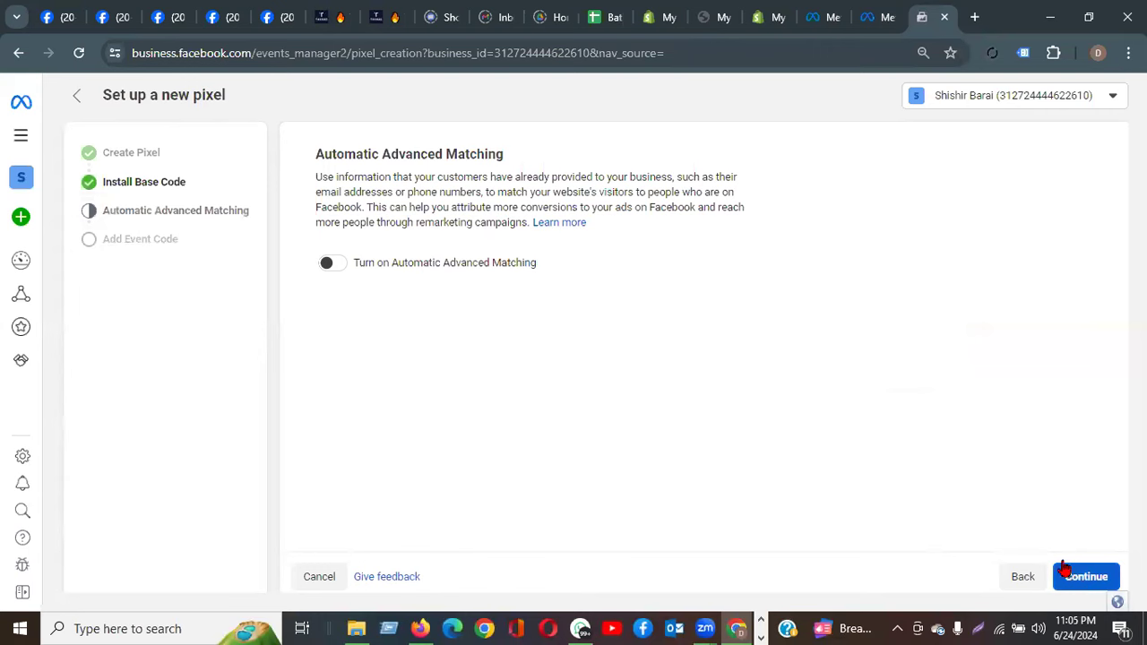
{"action": "left_click", "coordinate": [331, 263]}
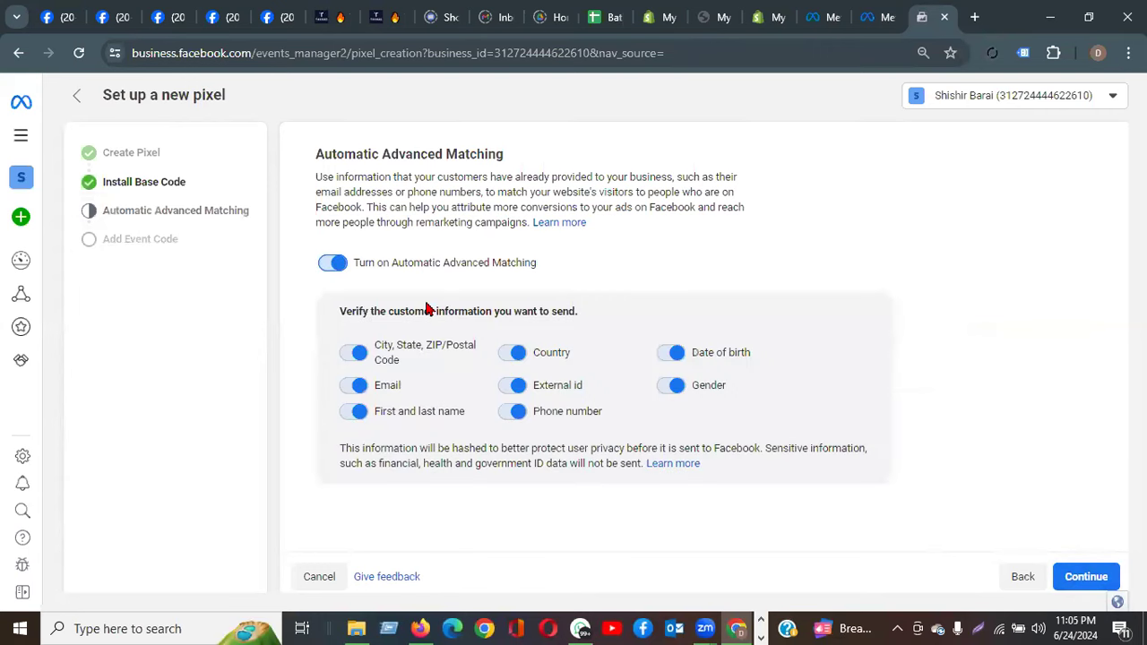
{"action": "left_click", "coordinate": [1084, 583]}
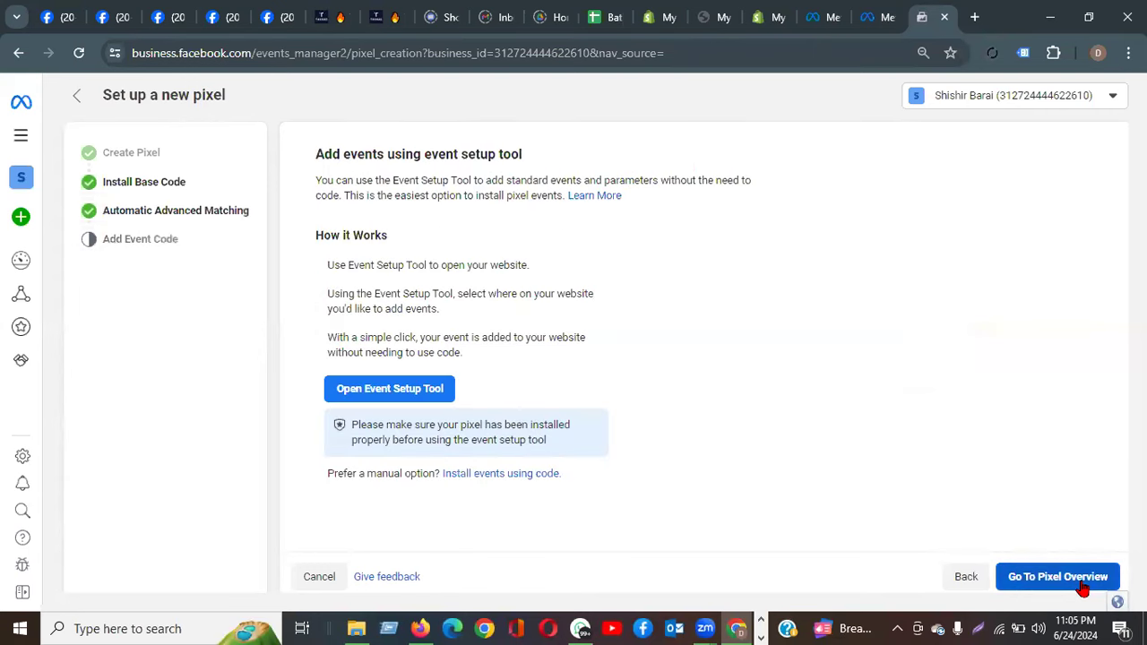
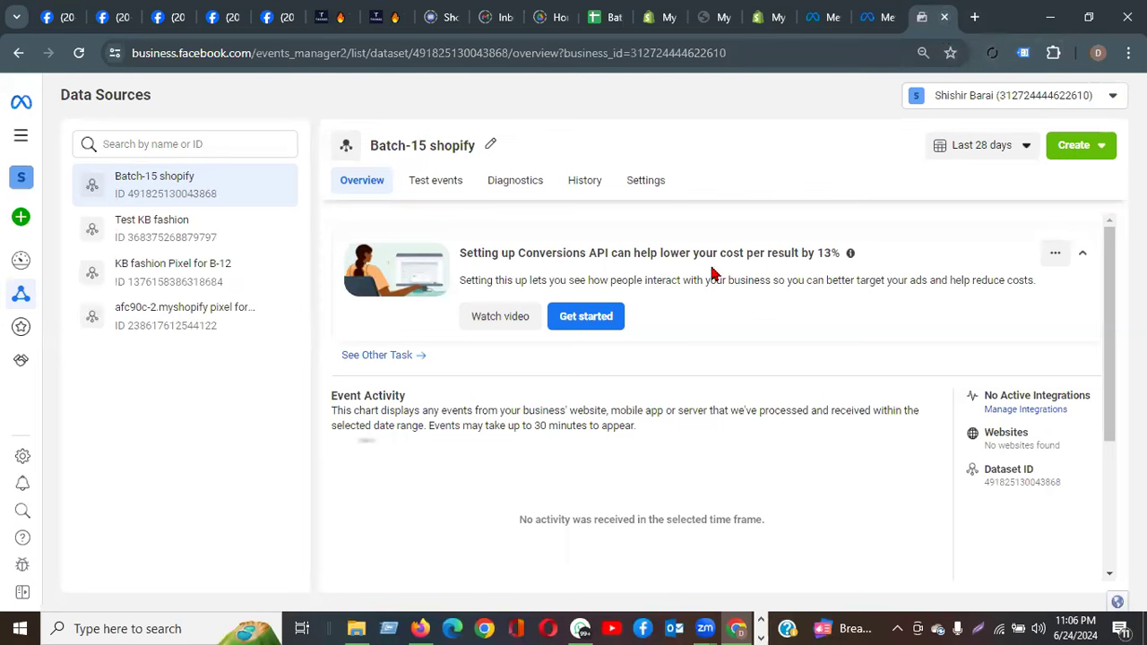
Open the Batch-15 shopify pixel's test events page, switch to the storefront and copy its web address.
{"action": "left_click", "coordinate": [456, 181]}
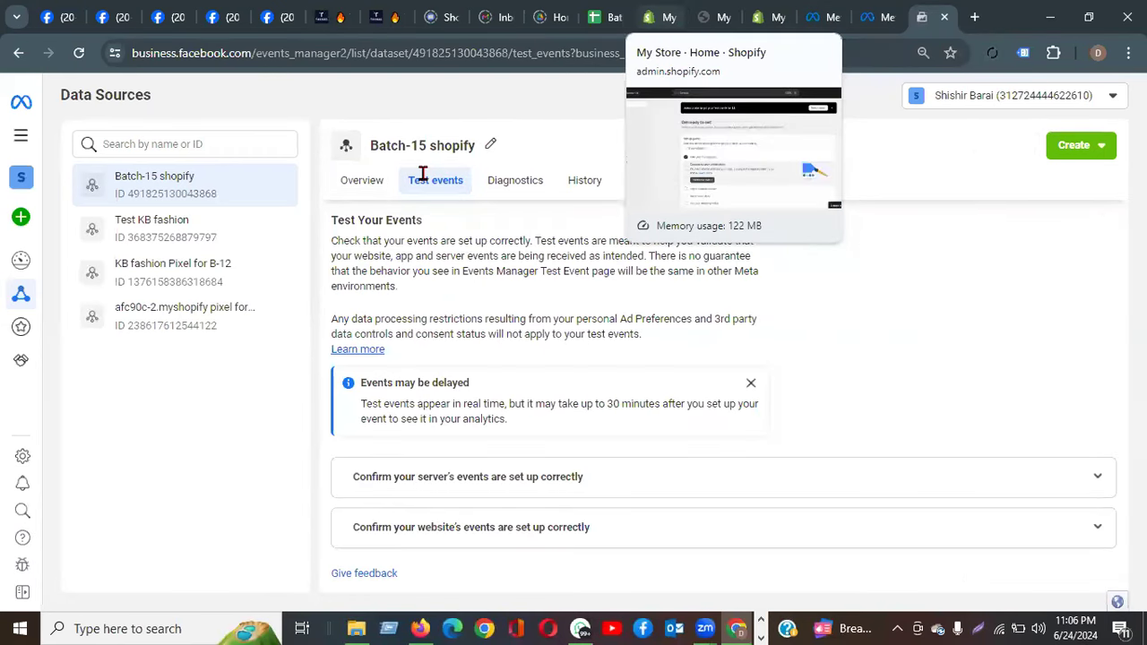
{"action": "left_click", "coordinate": [723, 19]}
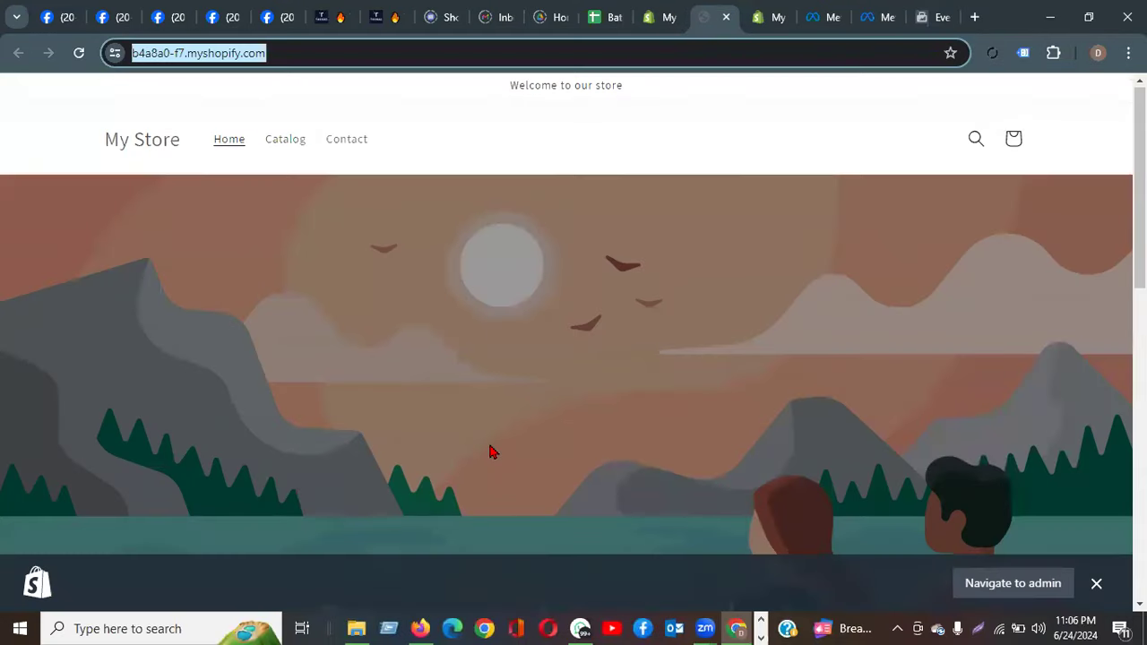
{"action": "scroll", "coordinate": [489, 448], "scroll_direction": "down", "scroll_amount": 7}
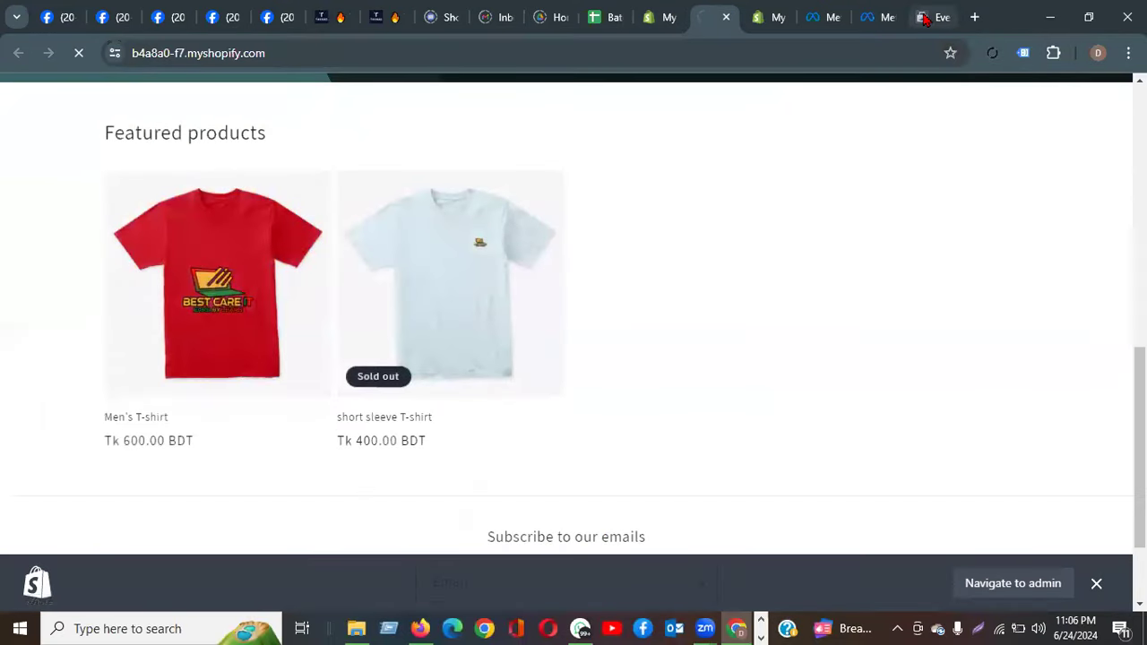
{"action": "left_click", "coordinate": [917, 22]}
{"action": "left_click", "coordinate": [439, 184]}
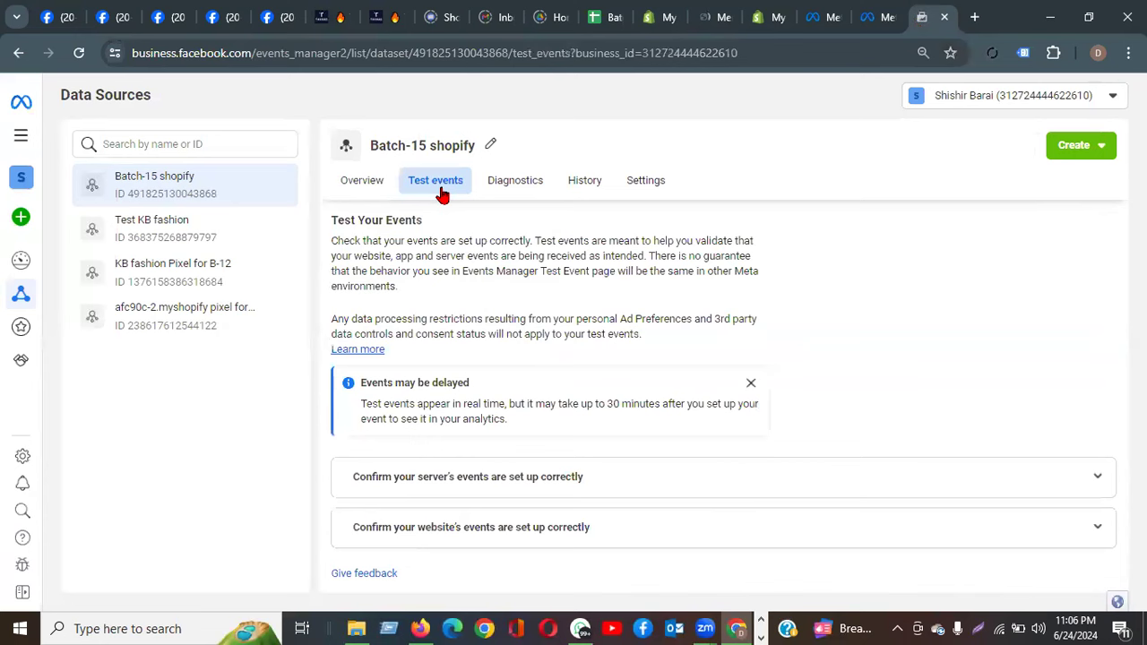
{"action": "left_click", "coordinate": [484, 527]}
{"action": "scroll", "coordinate": [762, 311], "scroll_direction": "down", "scroll_amount": 2}
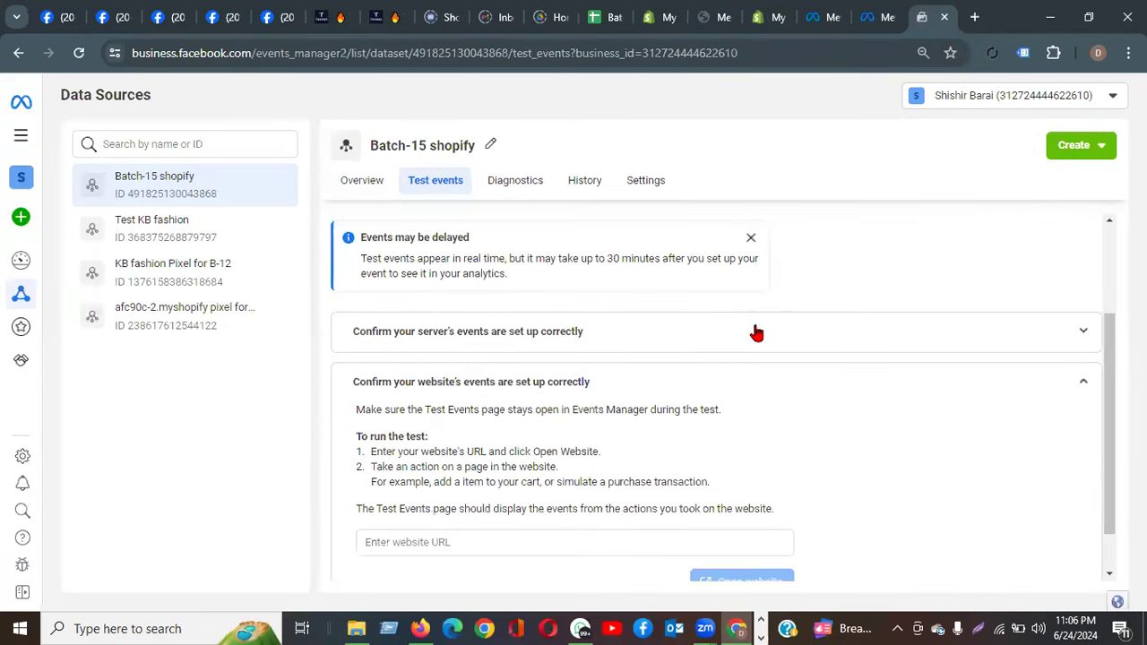
{"action": "left_click", "coordinate": [479, 542]}
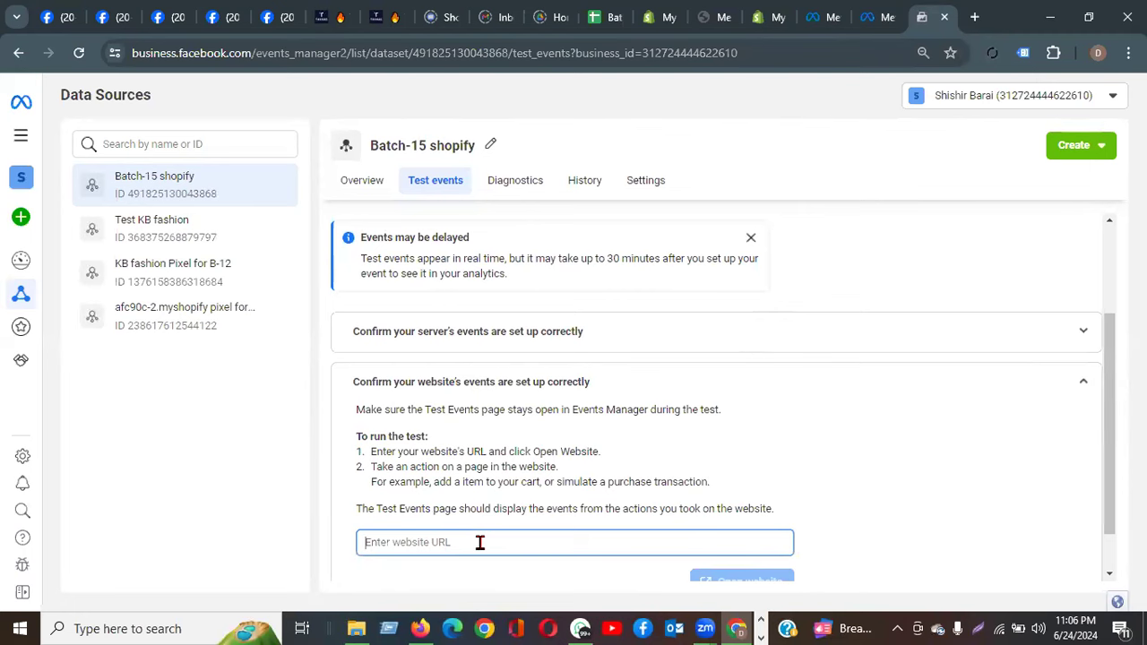
{"action": "type", "text": "https://b4a8a0-f7.myshopify.com/"}
{"action": "scroll", "coordinate": [811, 540], "scroll_direction": "down", "scroll_amount": 1}
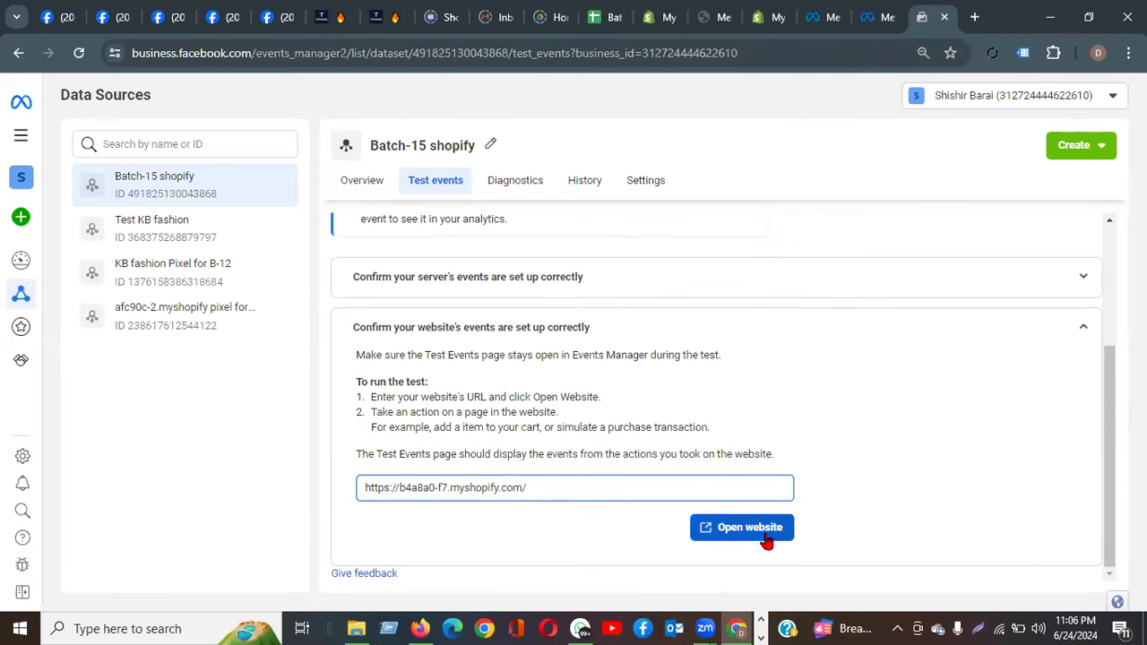
{"action": "left_click", "coordinate": [764, 535]}
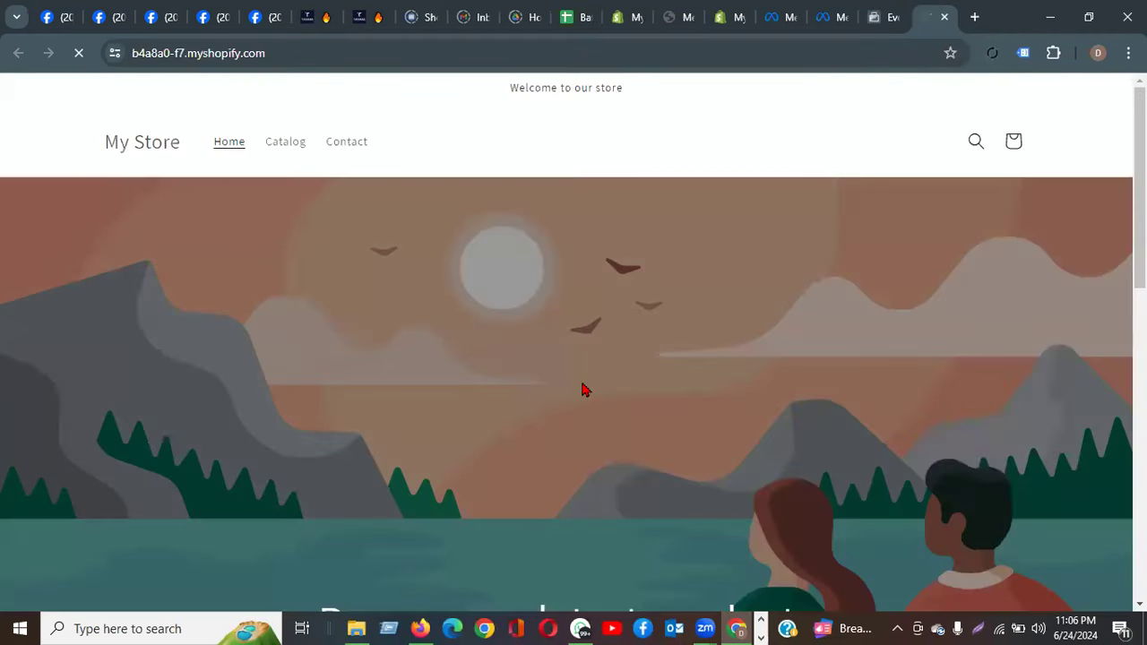
Open the Men's T-shirt product from the storefront's featured products and add it to the cart.
{"action": "scroll", "coordinate": [568, 366], "scroll_direction": "down", "scroll_amount": 10}
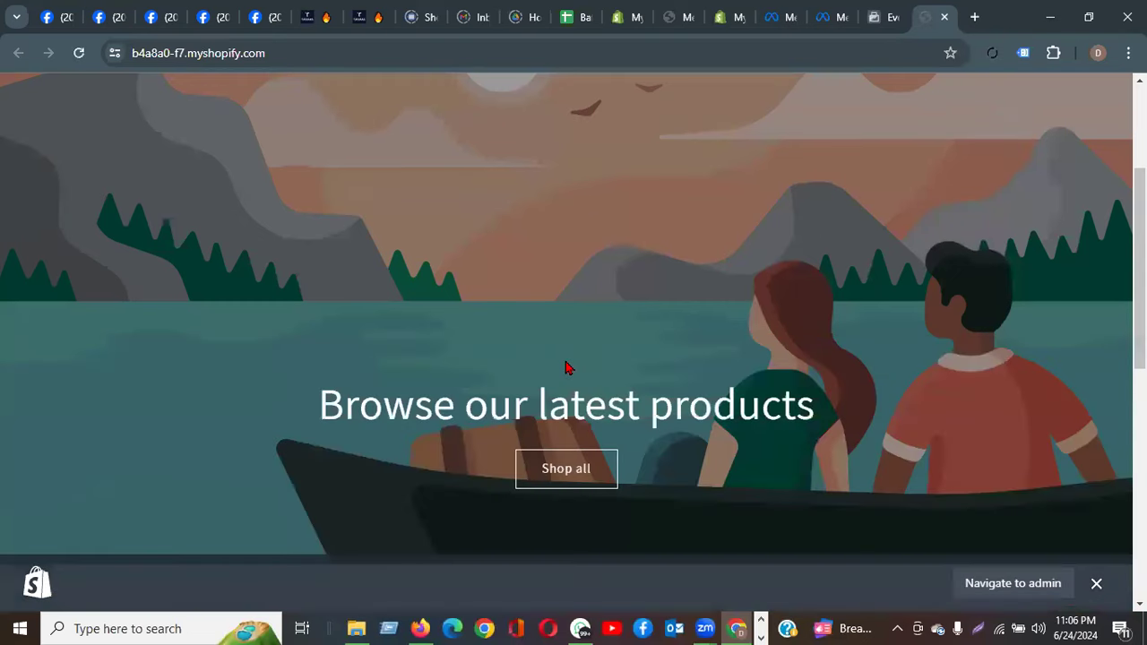
{"action": "left_click", "coordinate": [266, 233]}
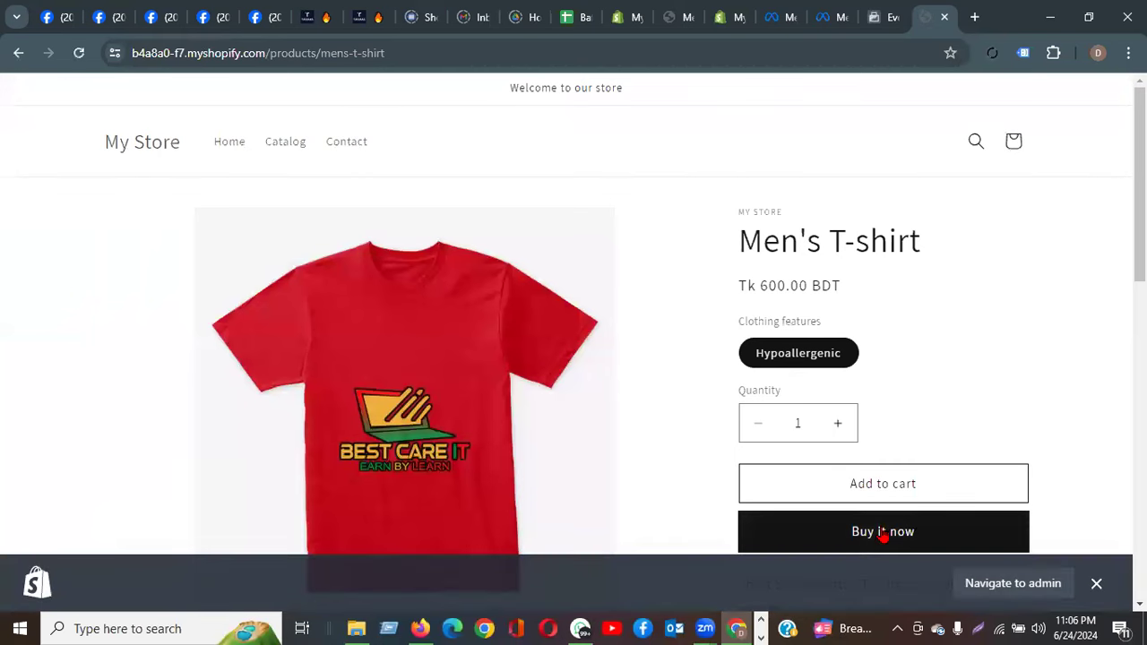
{"action": "left_click", "coordinate": [882, 483]}
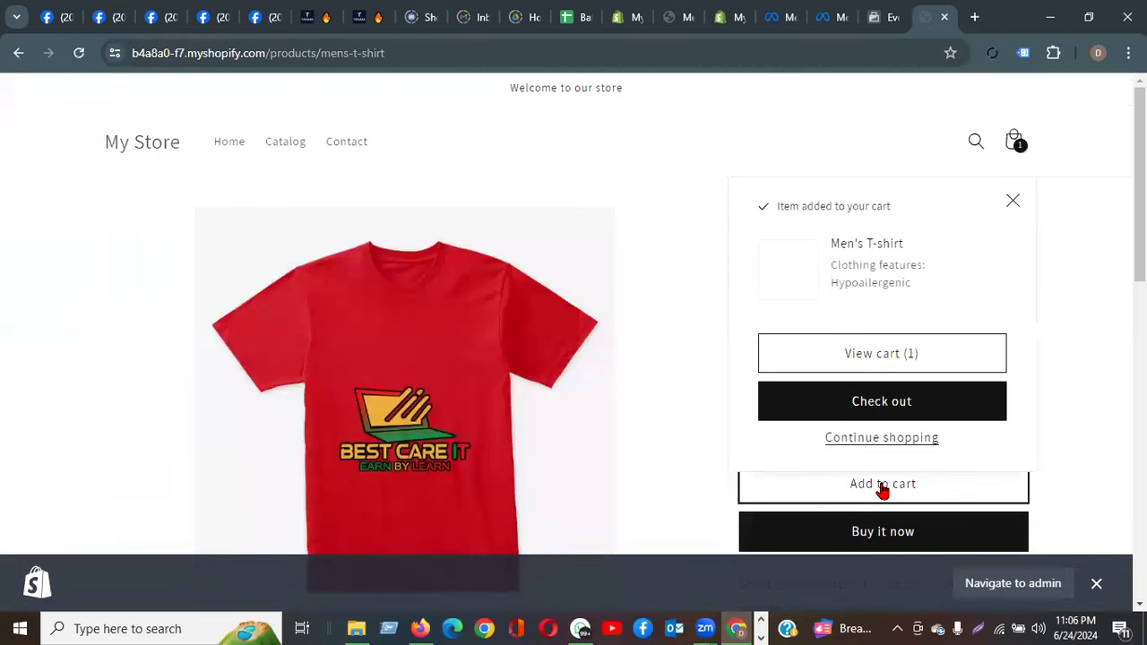
Return to Events Manager to check the storefront's received test events and dismiss the delayed events notice.
{"action": "left_click", "coordinate": [890, 24]}
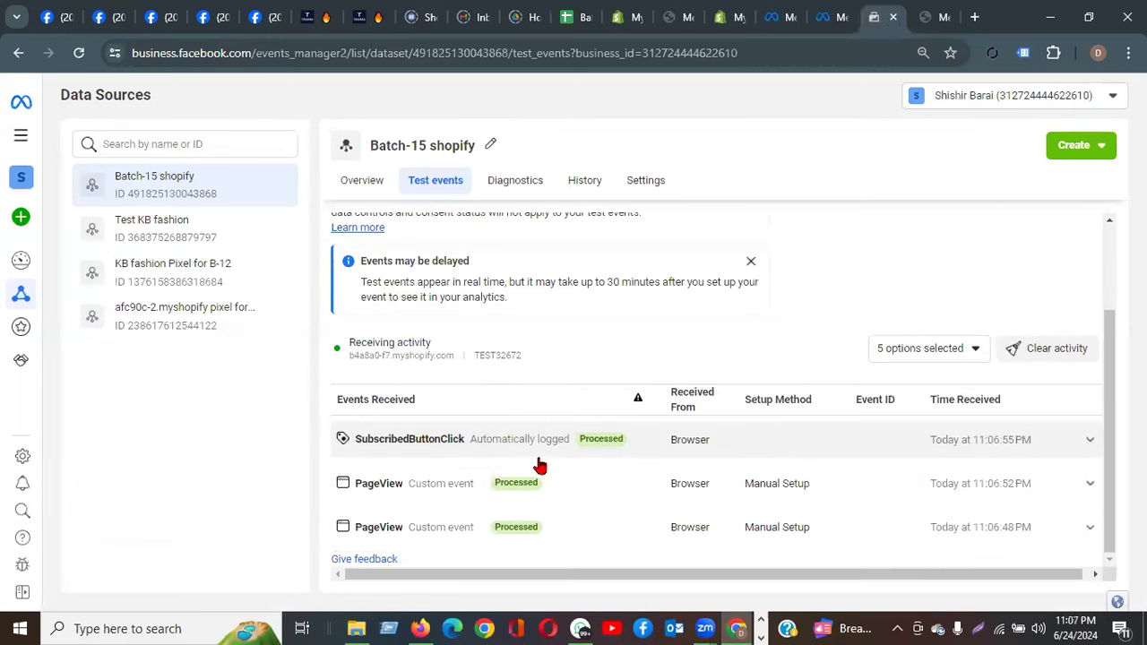
{"action": "scroll", "coordinate": [487, 475], "scroll_direction": "up", "scroll_amount": 2}
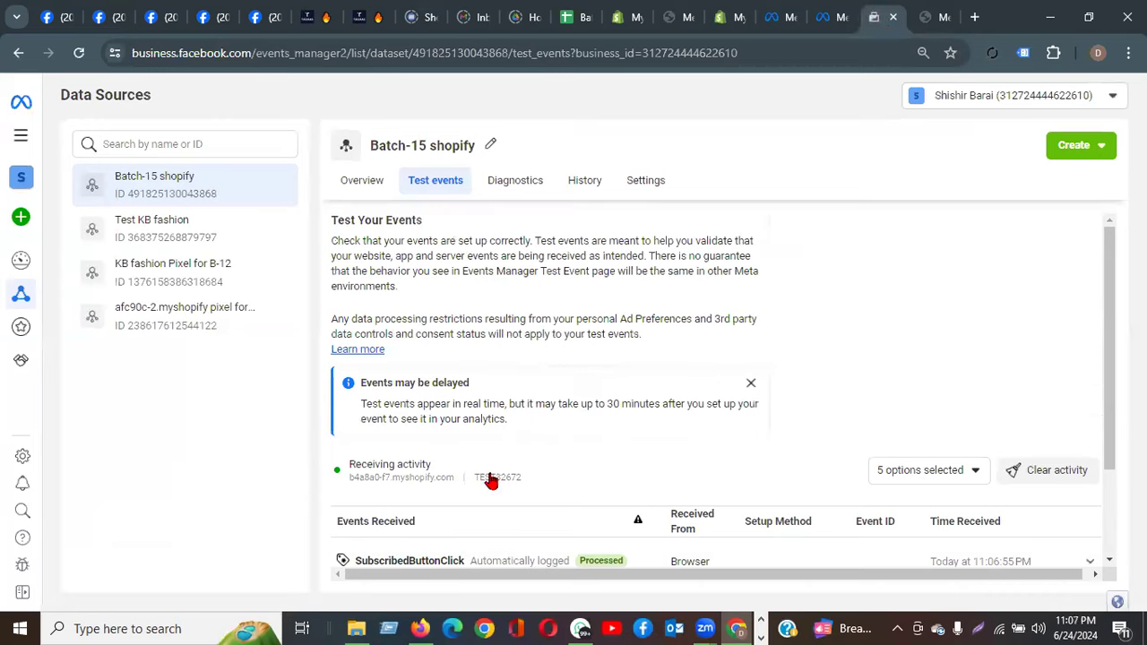
{"action": "scroll", "coordinate": [374, 349], "scroll_direction": "down", "scroll_amount": 2}
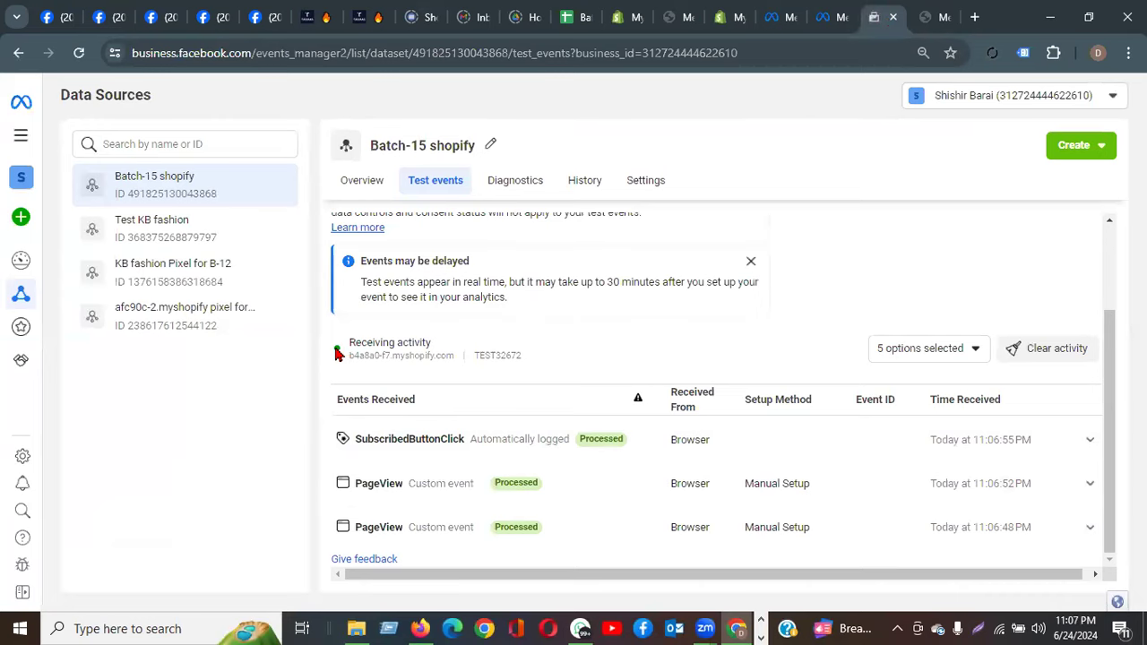
{"action": "left_click_drag", "start_coordinate": [333, 352], "coordinate": [351, 344]}
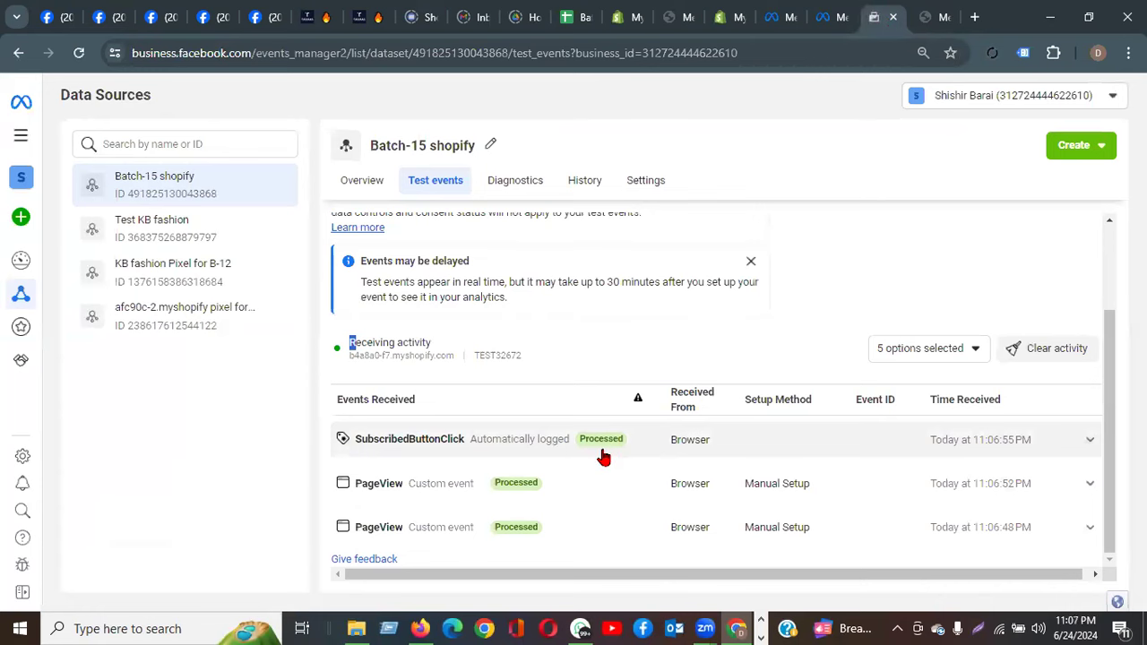
{"action": "left_click", "coordinate": [751, 260]}
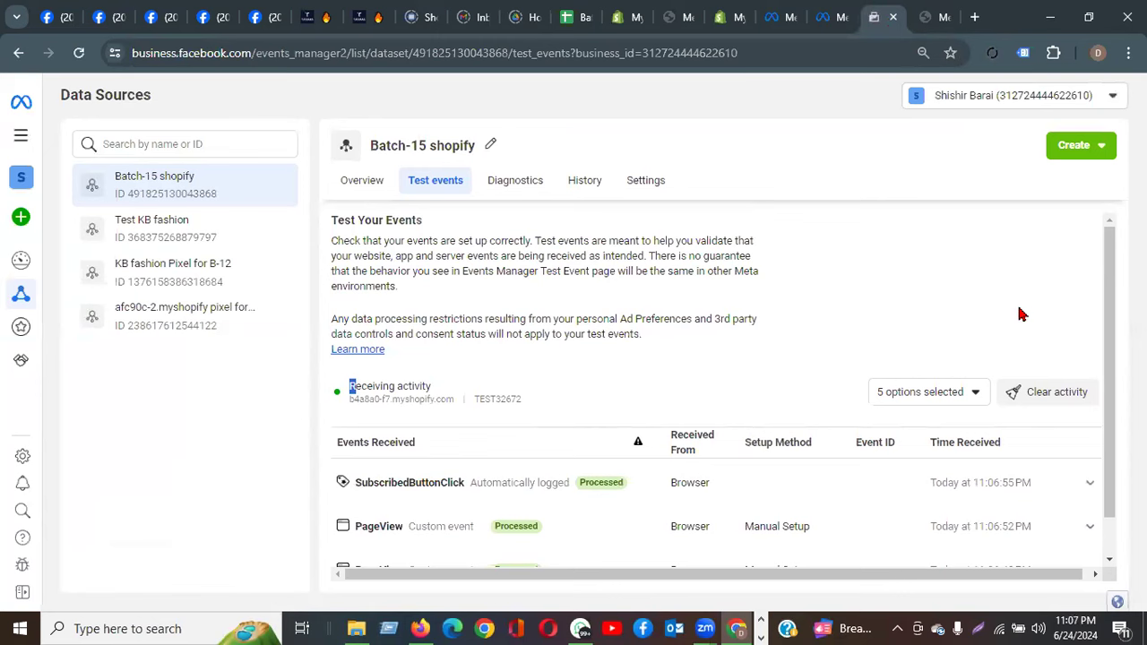
Examine the Batch-15 shopify pixel's overview, including its event activity, integrations and the available ways of adding events.
{"action": "left_click", "coordinate": [350, 190]}
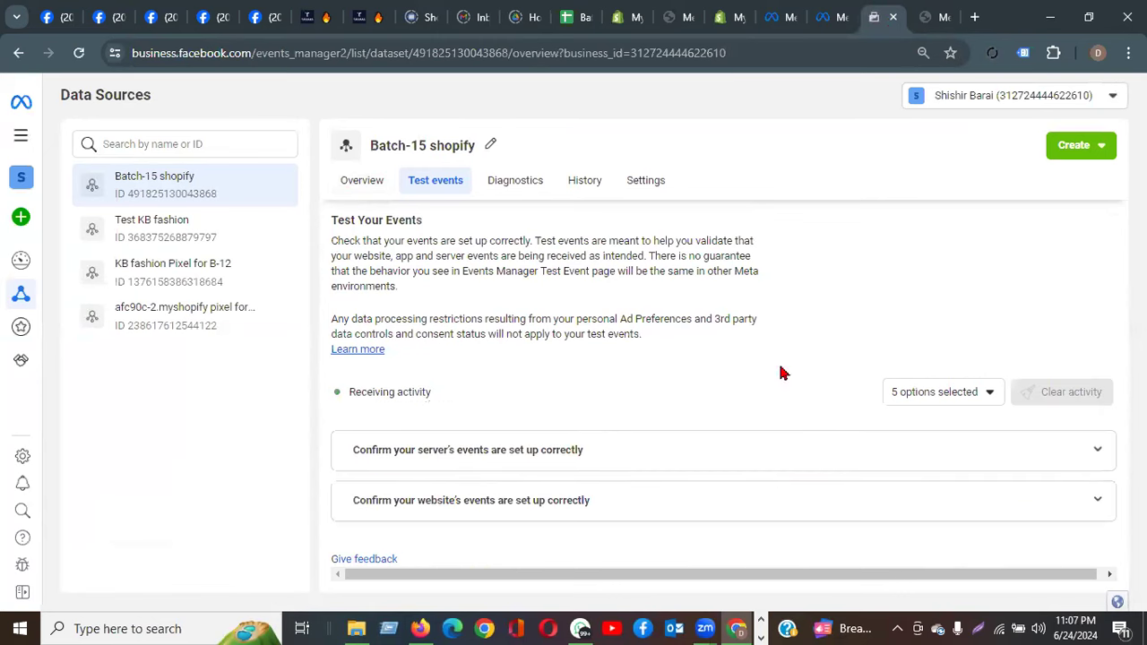
{"action": "left_click_drag", "start_coordinate": [1108, 342], "coordinate": [1100, 248]}
{"action": "scroll", "coordinate": [1094, 385], "scroll_direction": "down", "scroll_amount": 3}
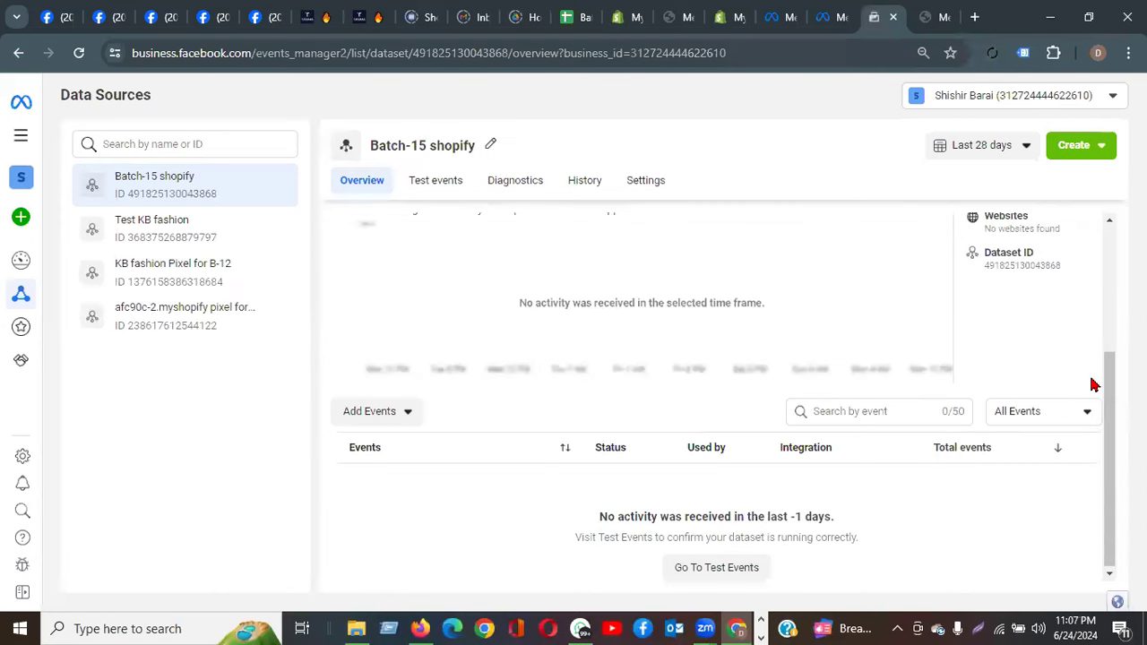
{"action": "scroll", "coordinate": [1093, 386], "scroll_direction": "up", "scroll_amount": 3}
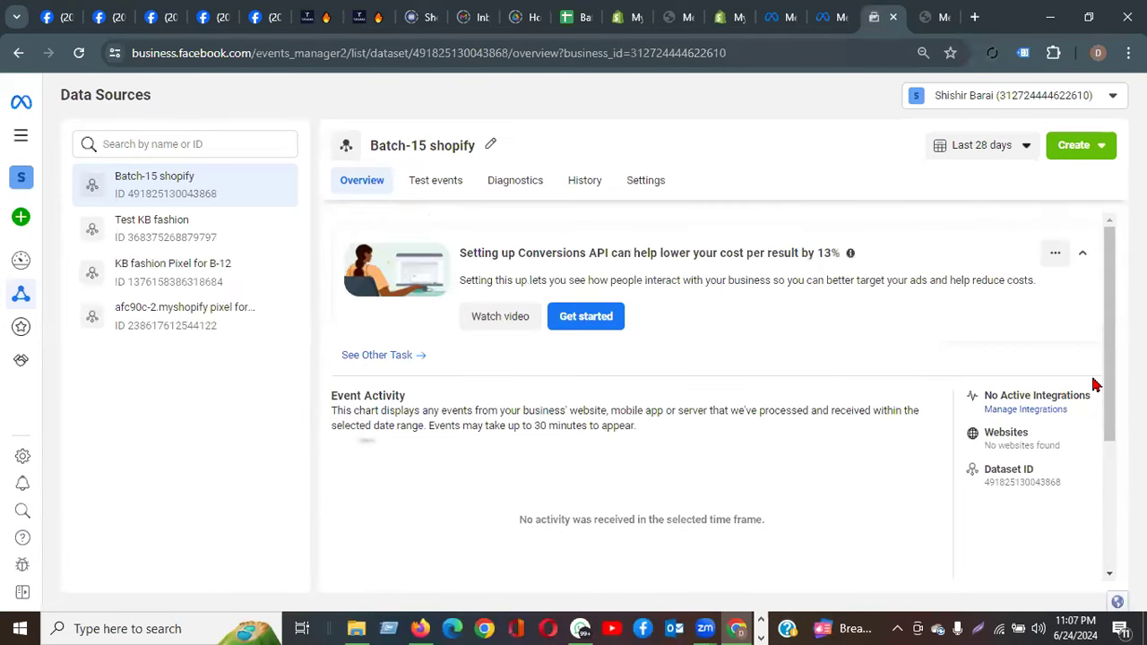
{"action": "scroll", "coordinate": [720, 438], "scroll_direction": "down", "scroll_amount": 3}
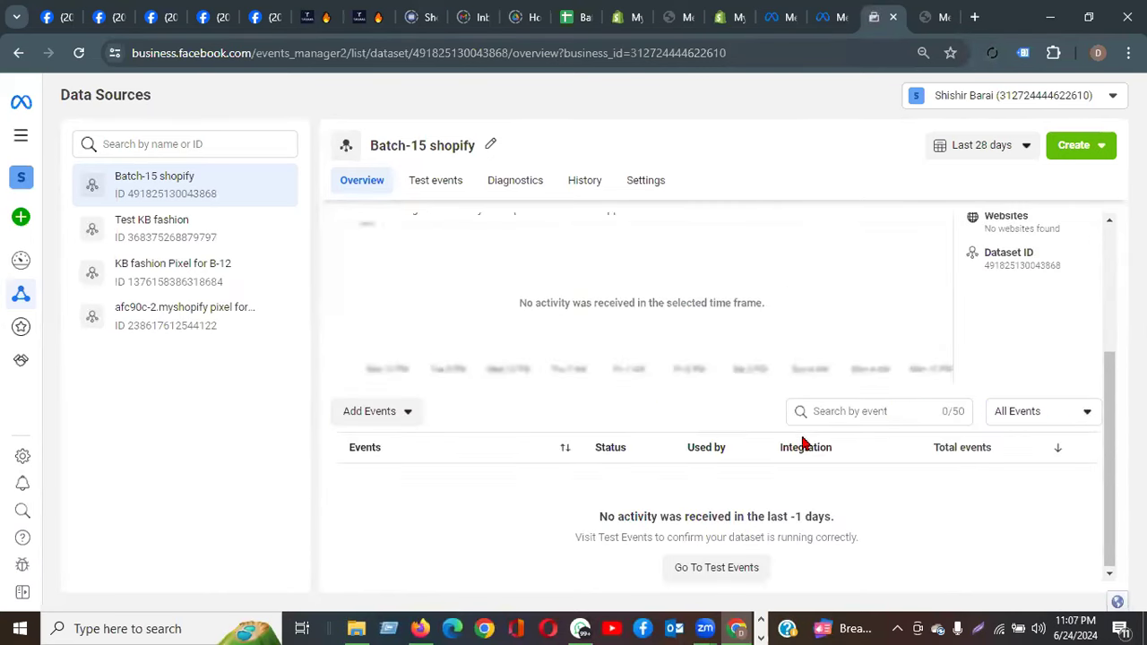
{"action": "left_click", "coordinate": [402, 413]}
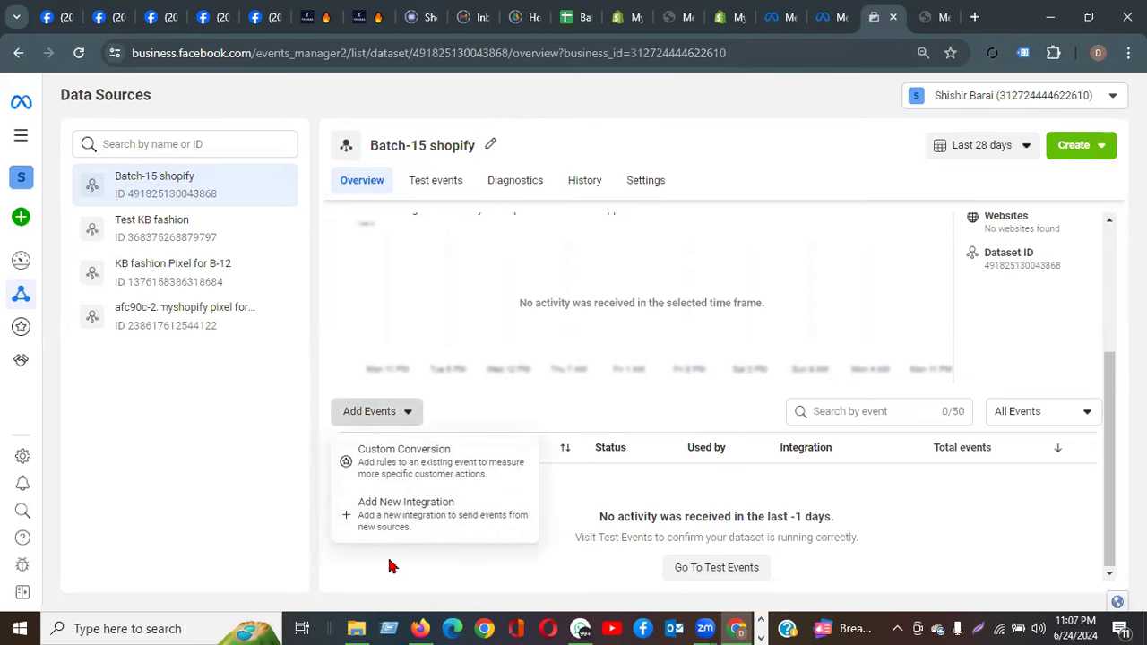
{"action": "left_click", "coordinate": [203, 550]}
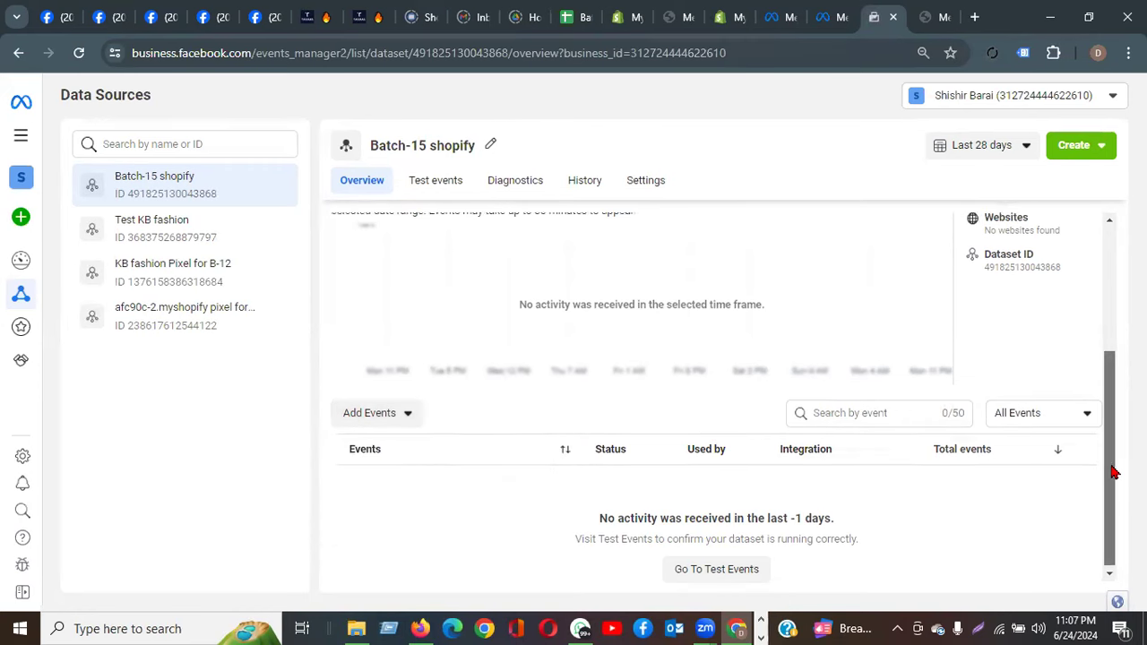
{"action": "scroll", "coordinate": [1113, 472], "scroll_direction": "up", "scroll_amount": 3}
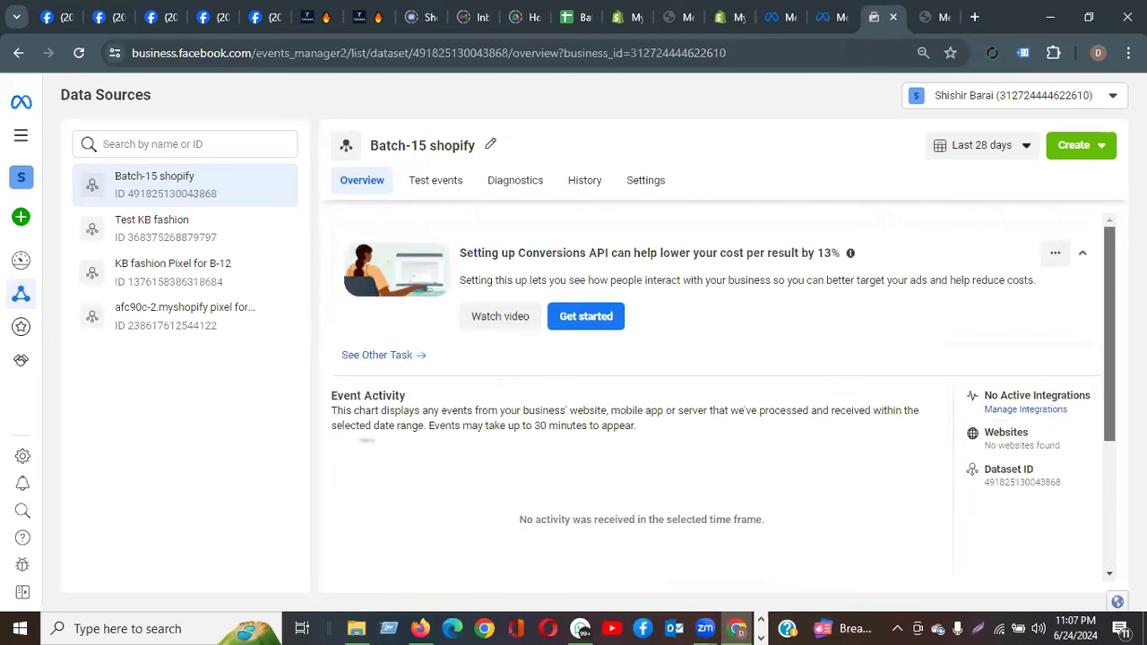
Open the Event Setup Tool from the Batch-15 shopify pixel's settings.
{"action": "left_click", "coordinate": [654, 182]}
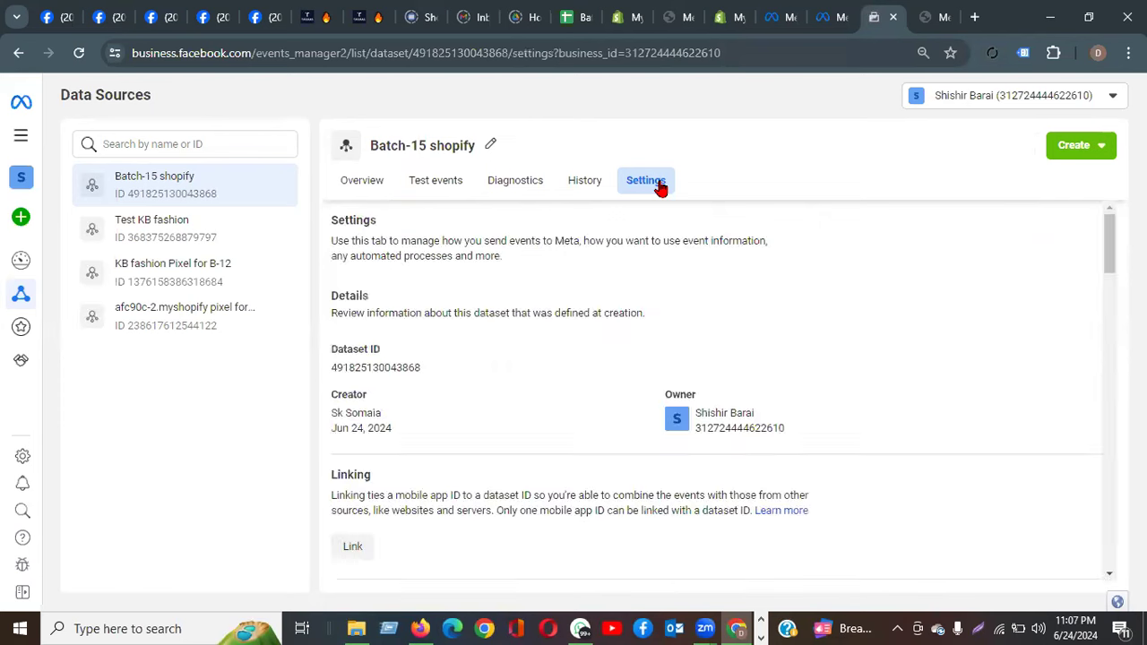
{"action": "scroll", "coordinate": [525, 313], "scroll_direction": "down", "scroll_amount": 3}
{"action": "scroll", "coordinate": [527, 316], "scroll_direction": "down", "scroll_amount": 5}
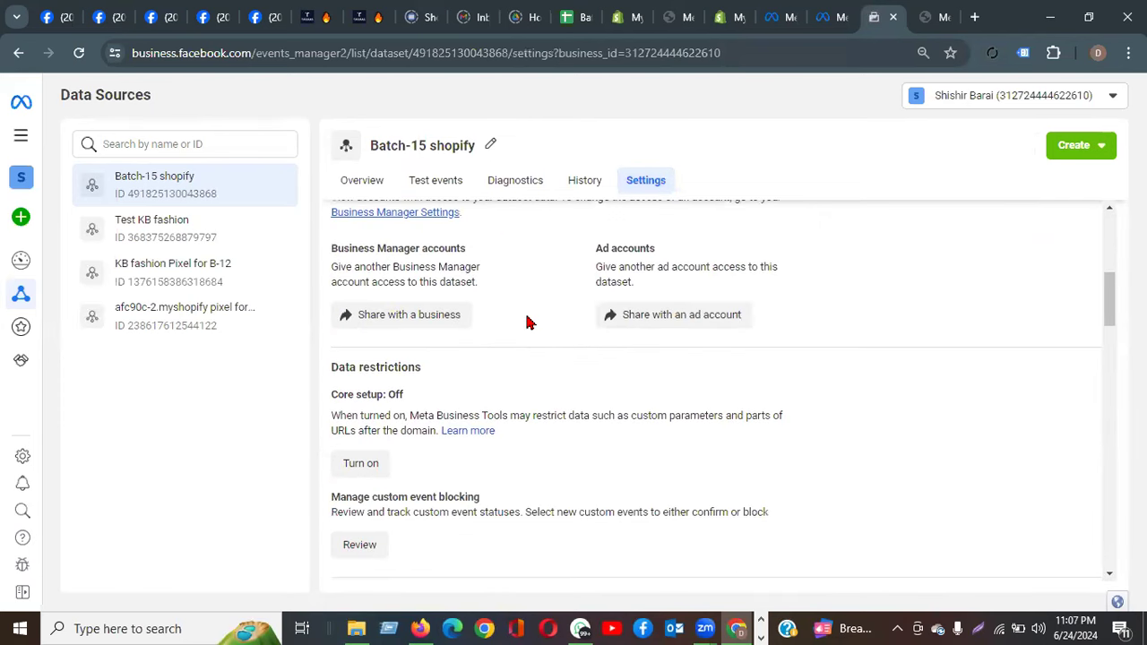
{"action": "scroll", "coordinate": [527, 323], "scroll_direction": "down", "scroll_amount": 5}
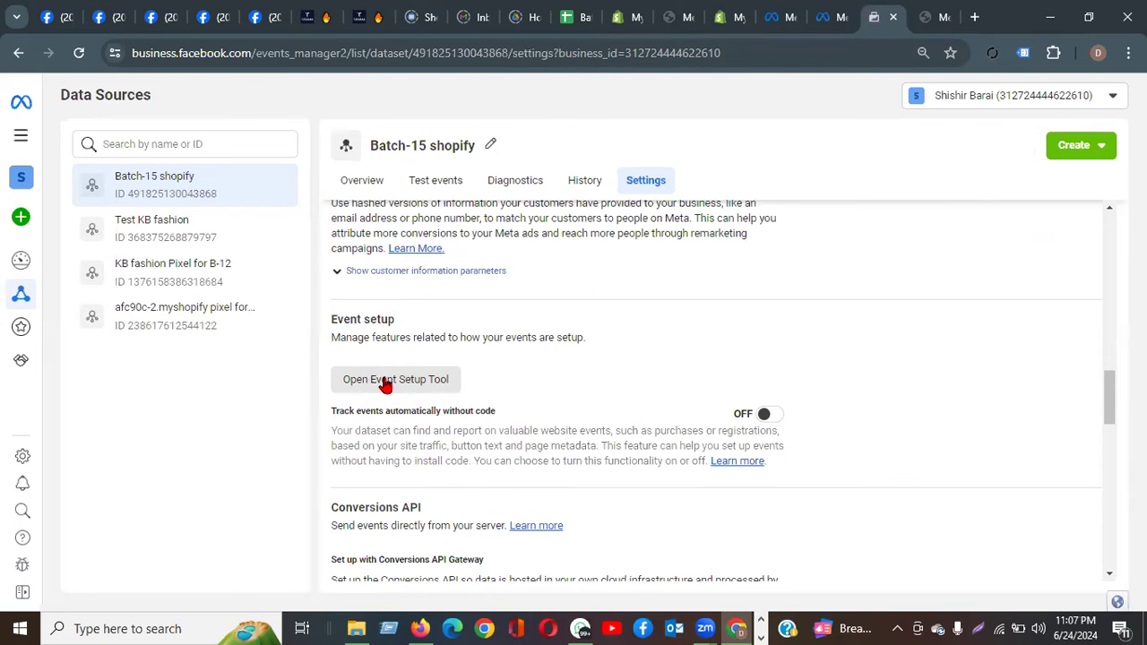
{"action": "left_click", "coordinate": [764, 413]}
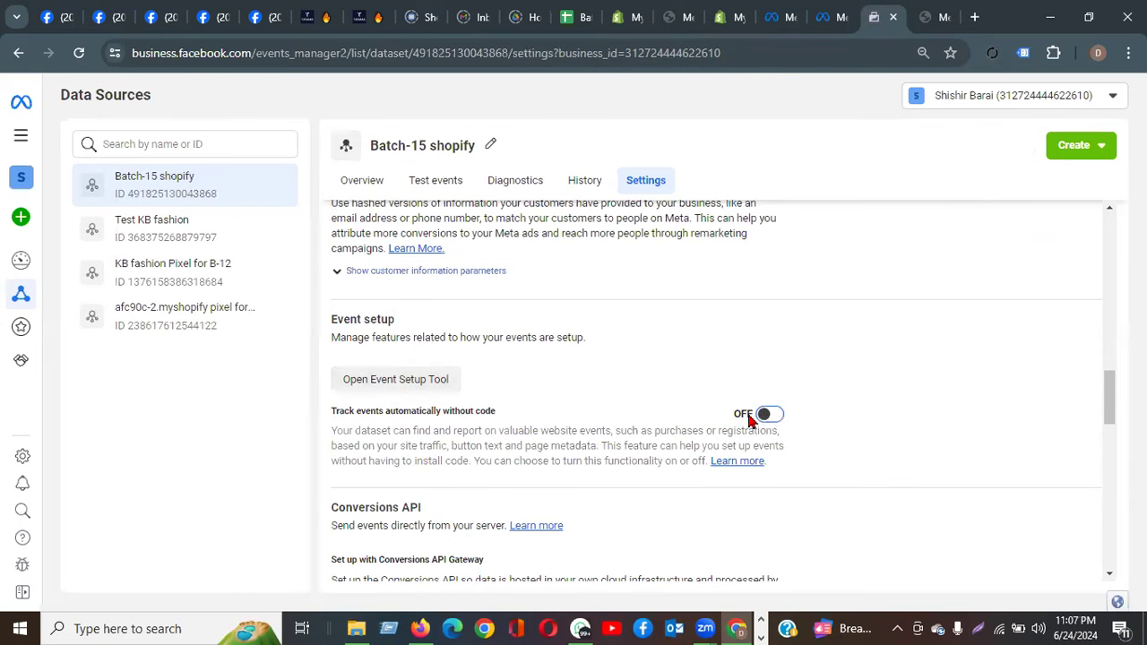
{"action": "left_click", "coordinate": [430, 382]}
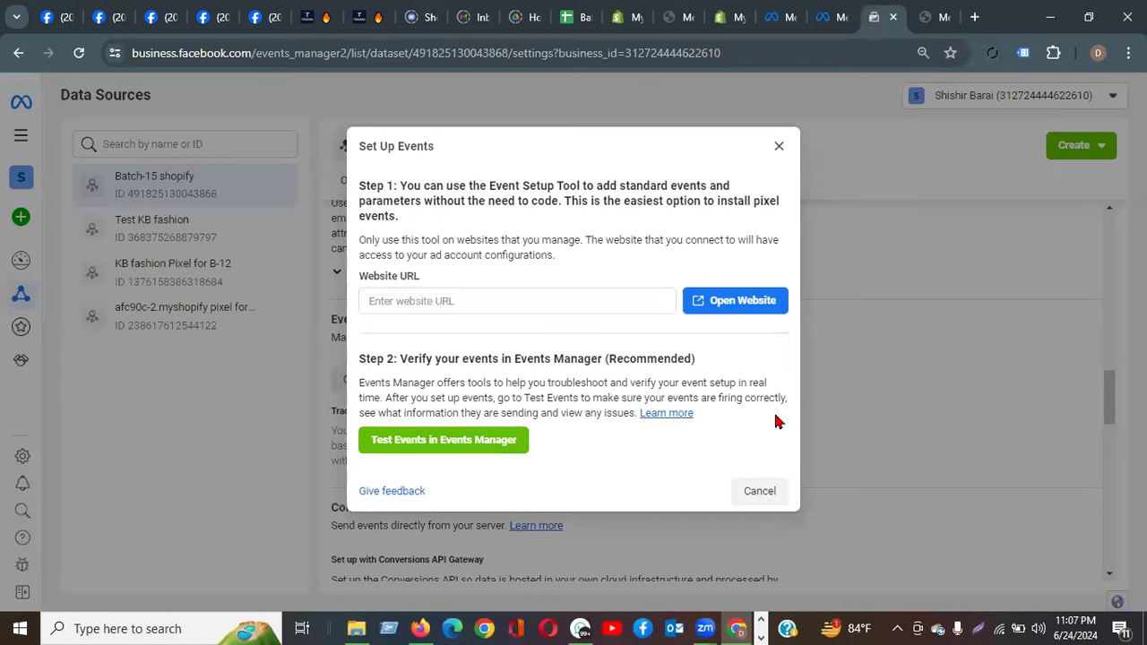
{"action": "left_click", "coordinate": [503, 300]}
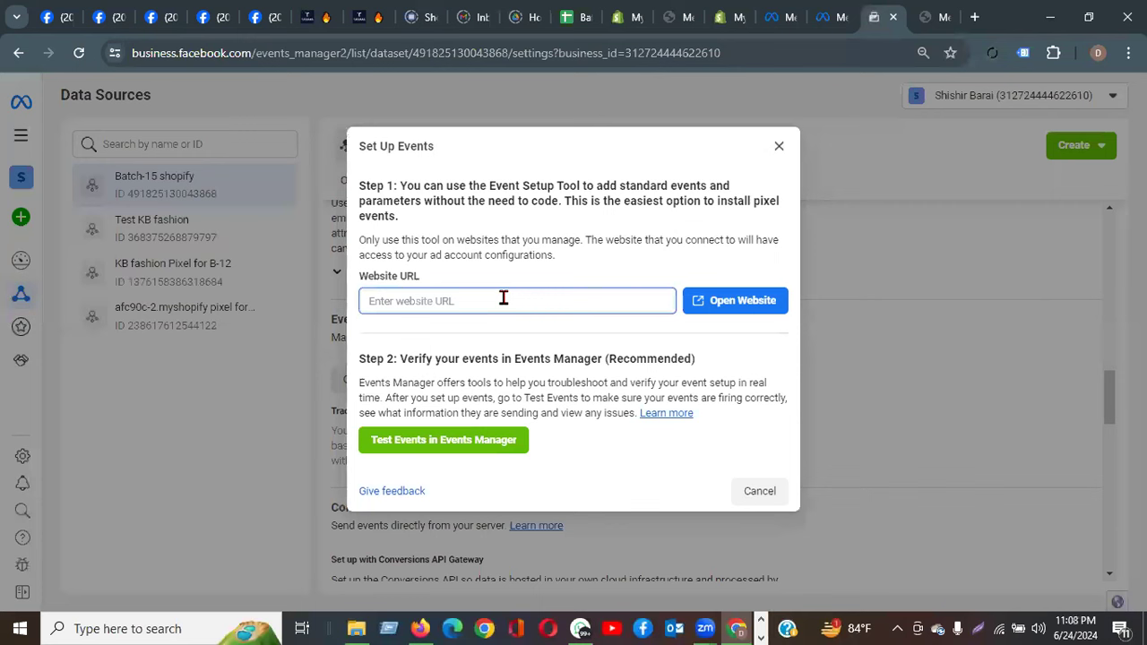
{"action": "type", "text": "https://b4a8a0-f7.myshopify.com/"}
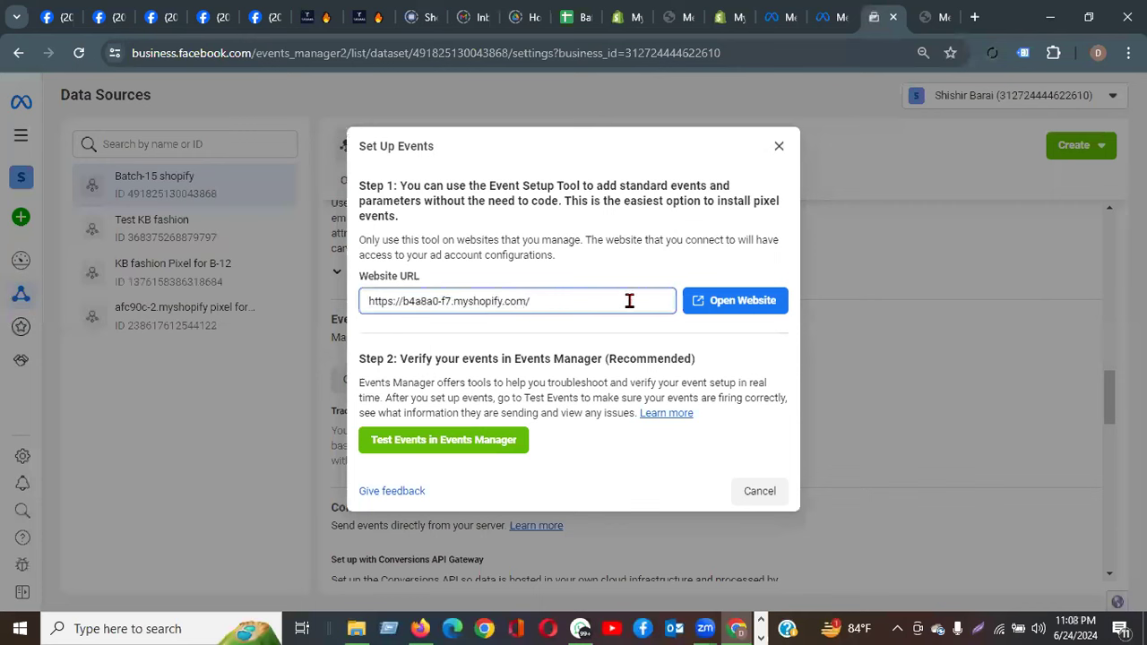
{"action": "left_click", "coordinate": [737, 305]}
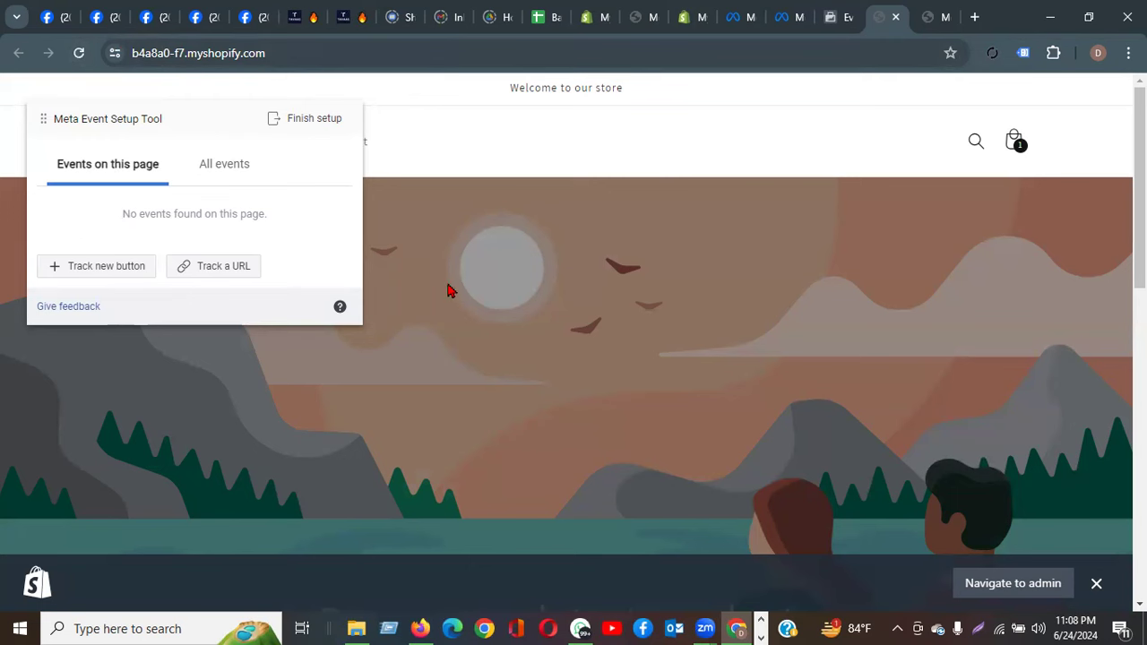
Open the storefront's Men's T-shirt product page and reload it with the Shopify admin bar dismissed.
{"action": "scroll", "coordinate": [602, 273], "scroll_direction": "down", "scroll_amount": 8}
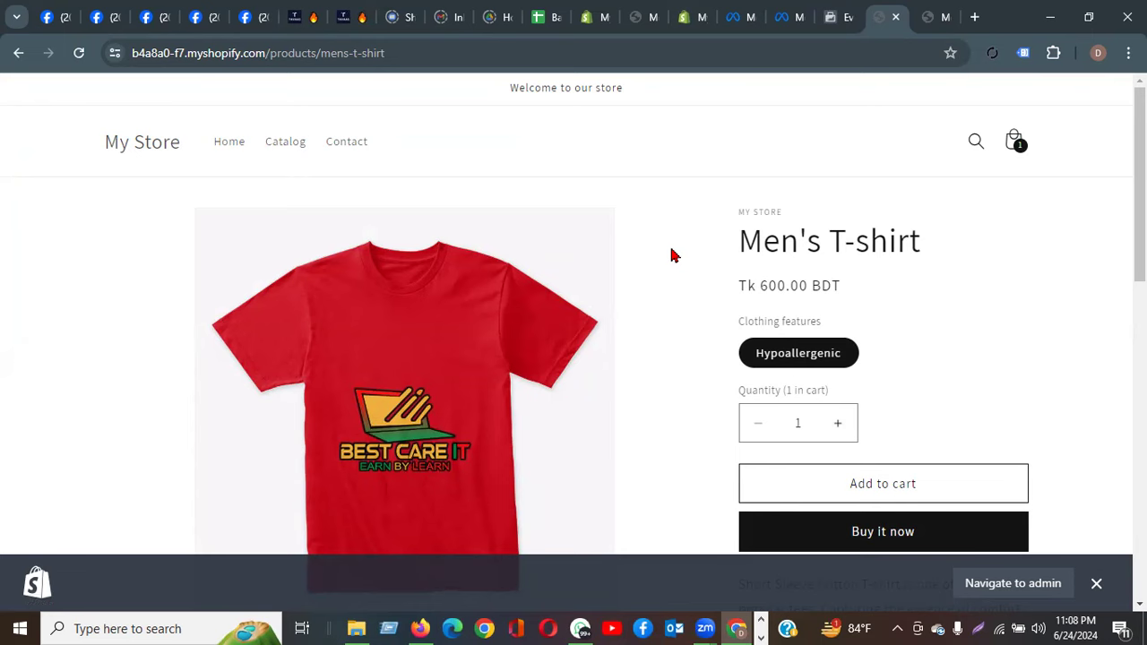
{"action": "scroll", "coordinate": [674, 256], "scroll_direction": "down", "scroll_amount": 5}
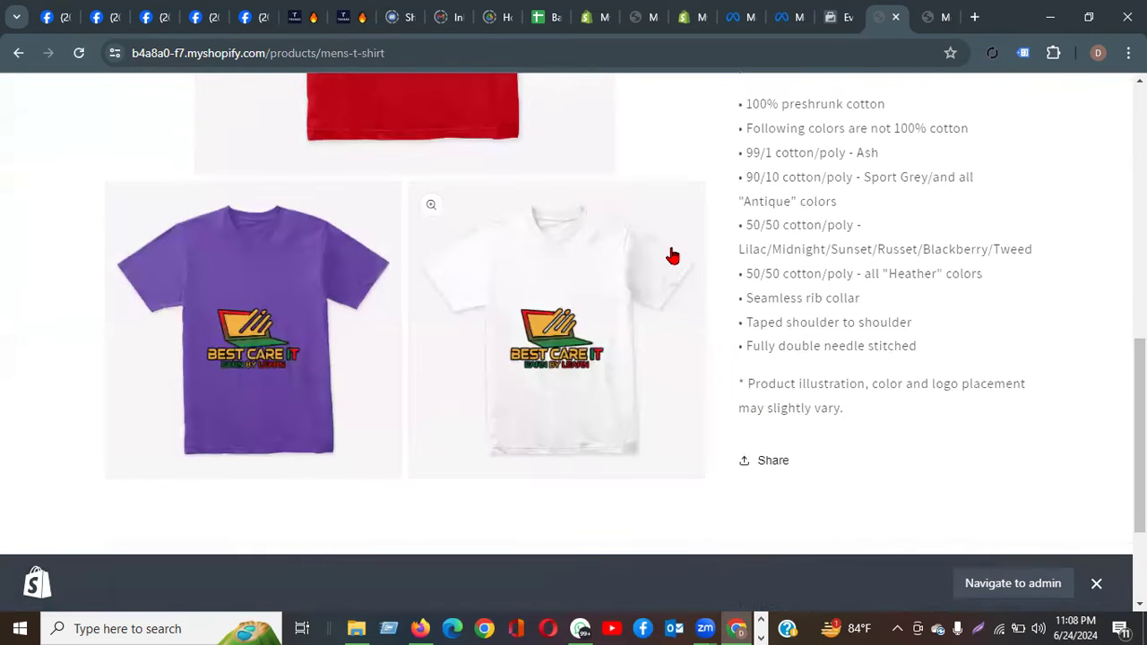
{"action": "scroll", "coordinate": [672, 256], "scroll_direction": "up", "scroll_amount": 5}
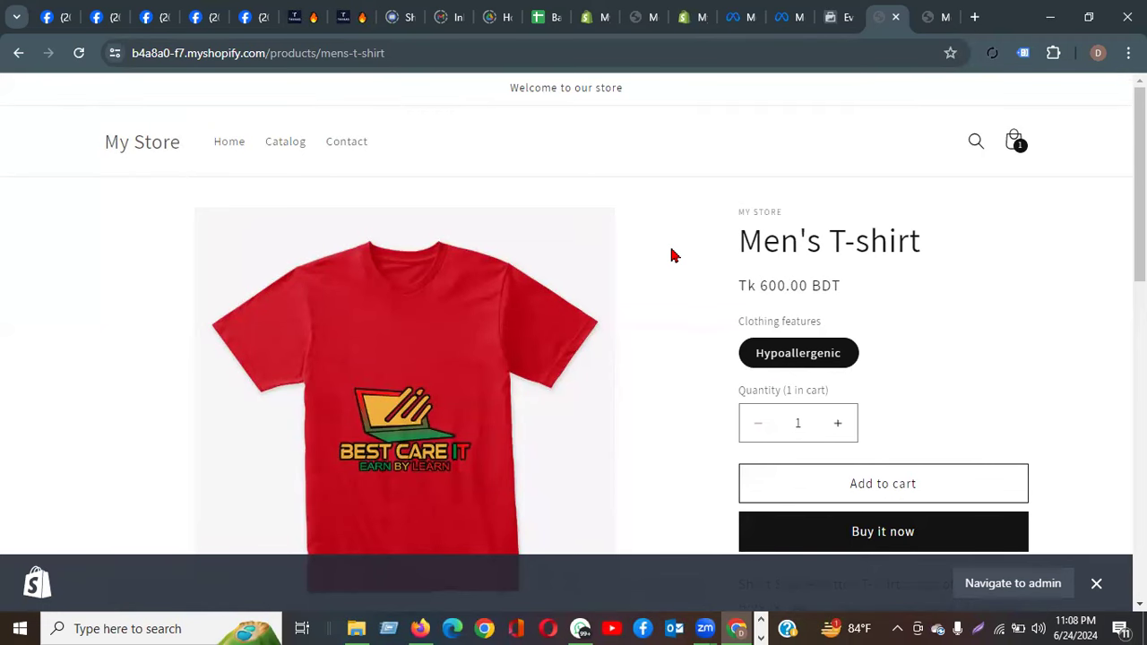
{"action": "left_click", "coordinate": [1095, 583]}
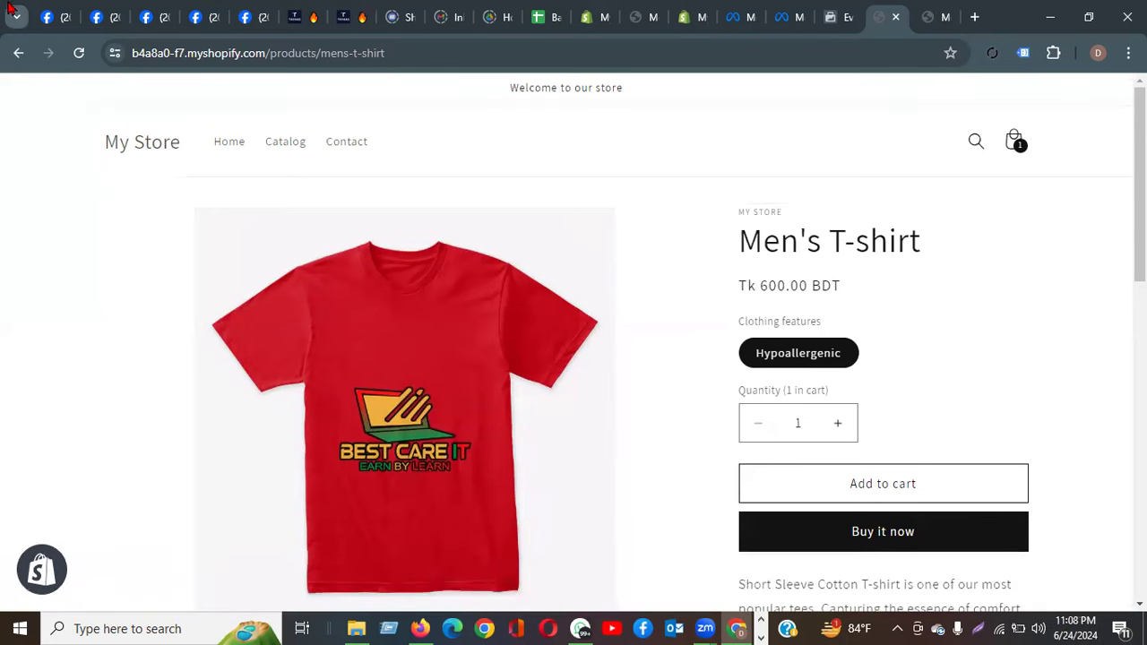
{"action": "left_click", "coordinate": [78, 53]}
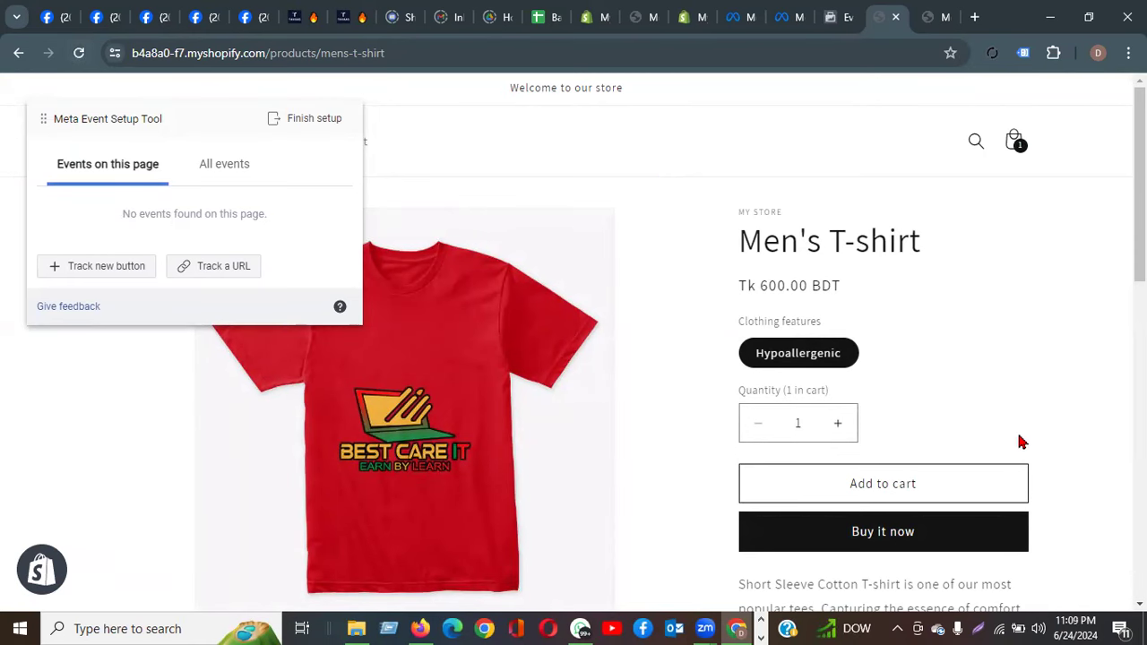
Track the Men's T-shirt page's Add to cart button as a new Add to Cart event.
{"action": "scroll", "coordinate": [1011, 429], "scroll_direction": "down", "scroll_amount": 2}
{"action": "scroll", "coordinate": [941, 354], "scroll_direction": "up", "scroll_amount": 2}
{"action": "scroll", "coordinate": [954, 385], "scroll_direction": "down", "scroll_amount": 2}
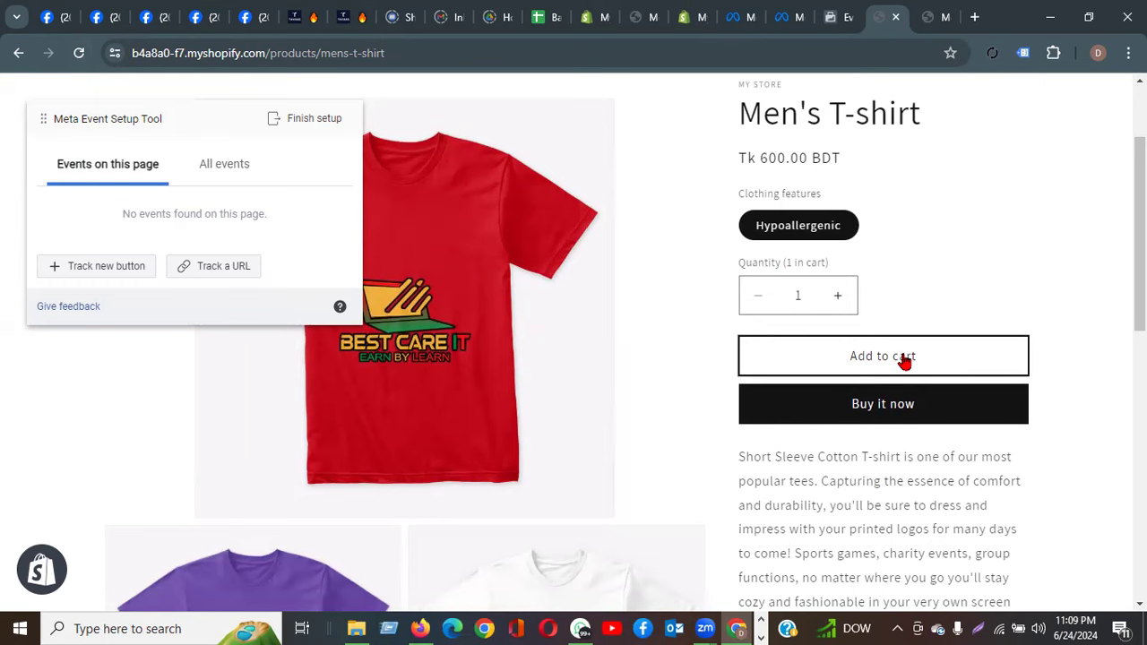
{"action": "left_click", "coordinate": [125, 266]}
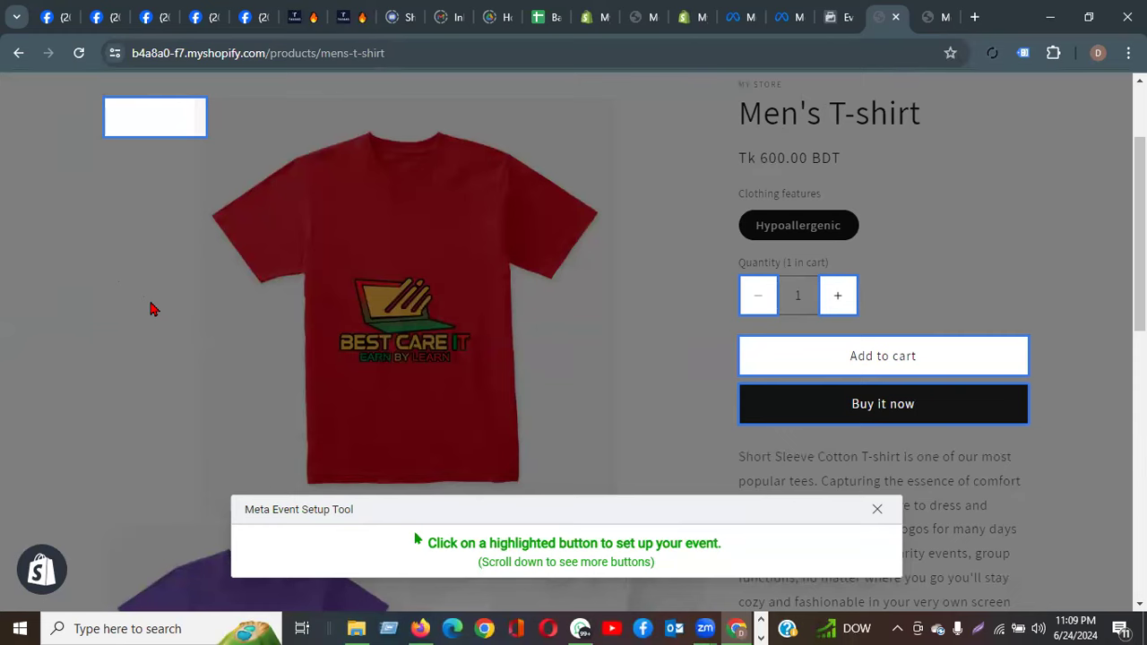
{"action": "left_click", "coordinate": [872, 367]}
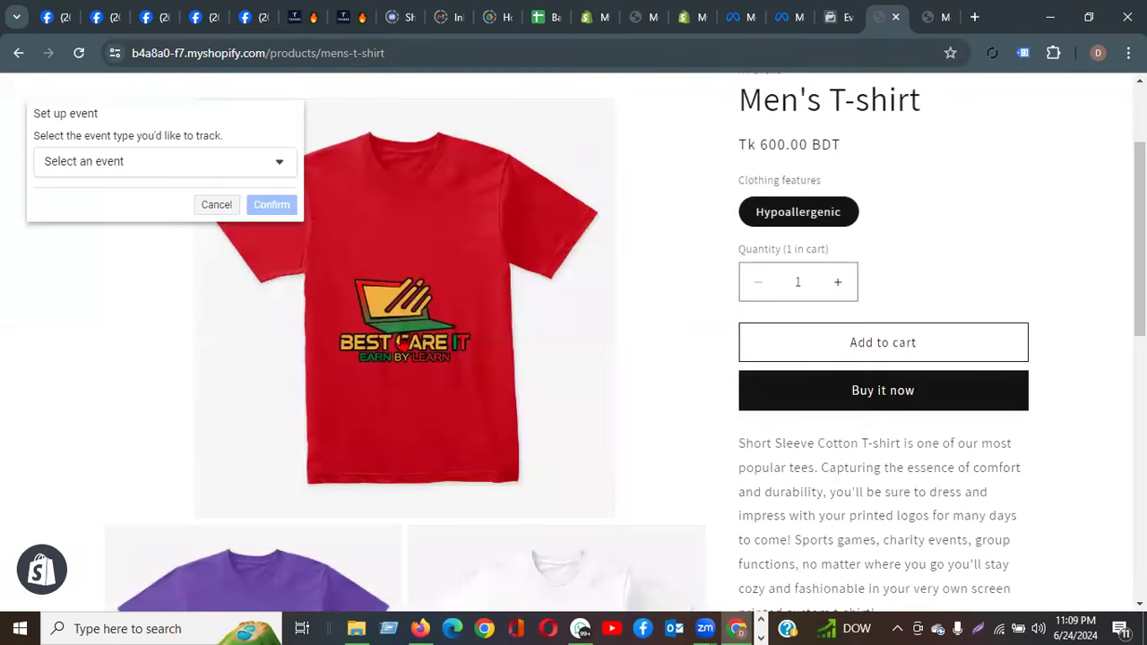
{"action": "left_click", "coordinate": [136, 170]}
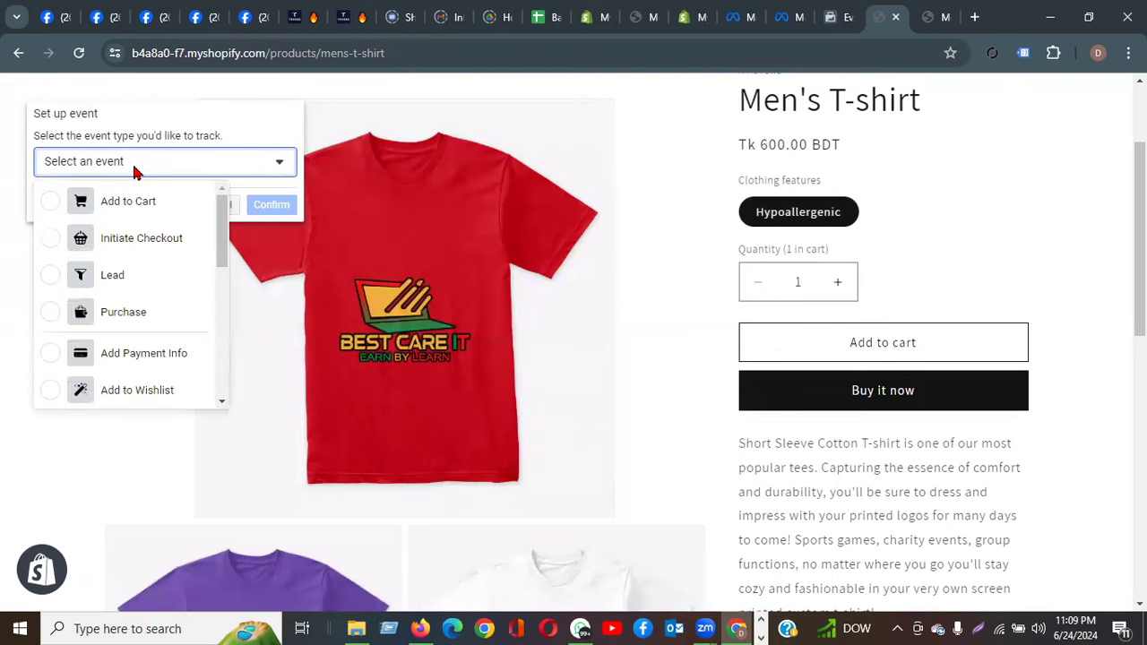
{"action": "left_click", "coordinate": [50, 201]}
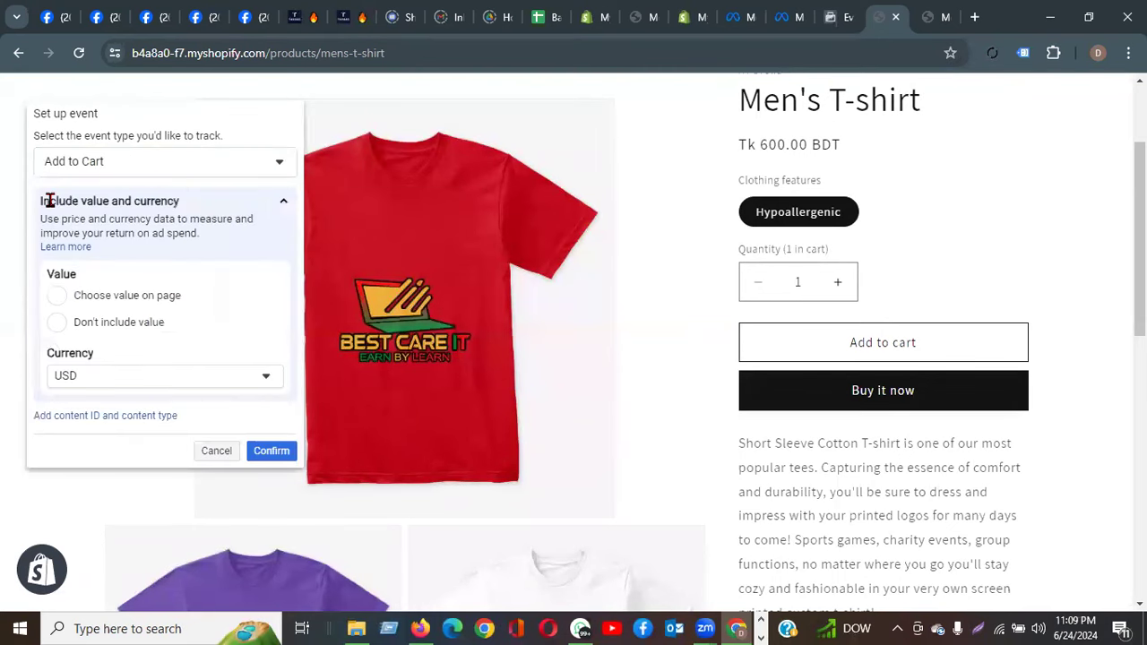
{"action": "left_click", "coordinate": [270, 453]}
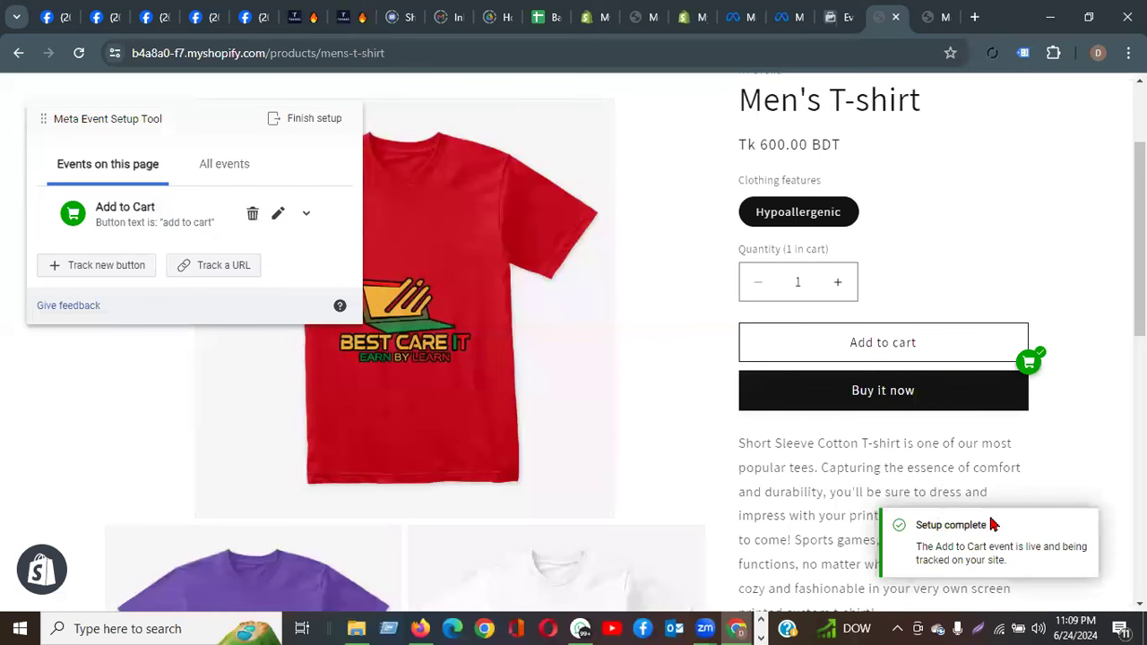
Add the T-shirt to the cart and try to track a button in the cart popup as a new event.
{"action": "left_click", "coordinate": [890, 344]}
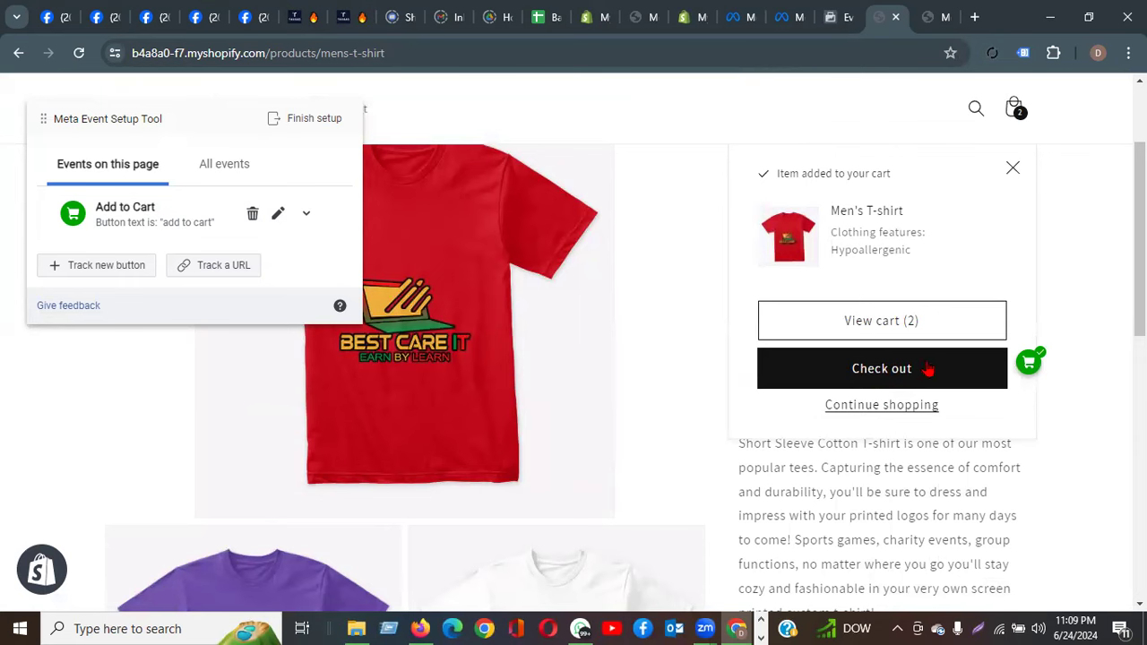
{"action": "left_click", "coordinate": [114, 269]}
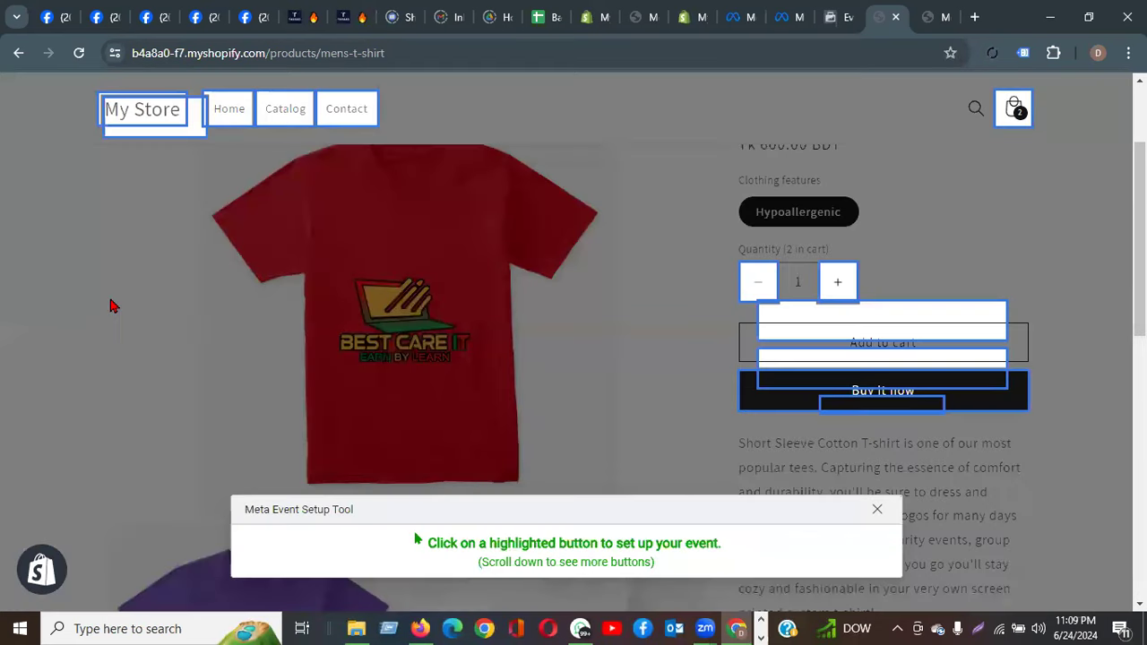
{"action": "scroll", "coordinate": [1085, 340], "scroll_direction": "down", "scroll_amount": 3}
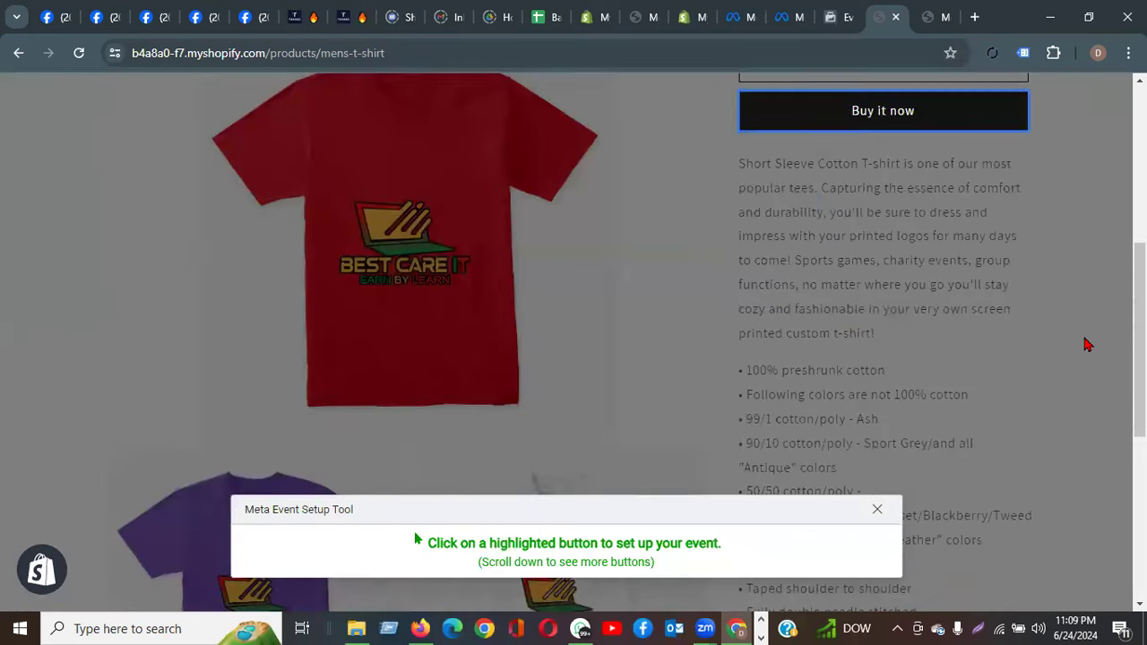
{"action": "scroll", "coordinate": [1085, 340], "scroll_direction": "up", "scroll_amount": 3}
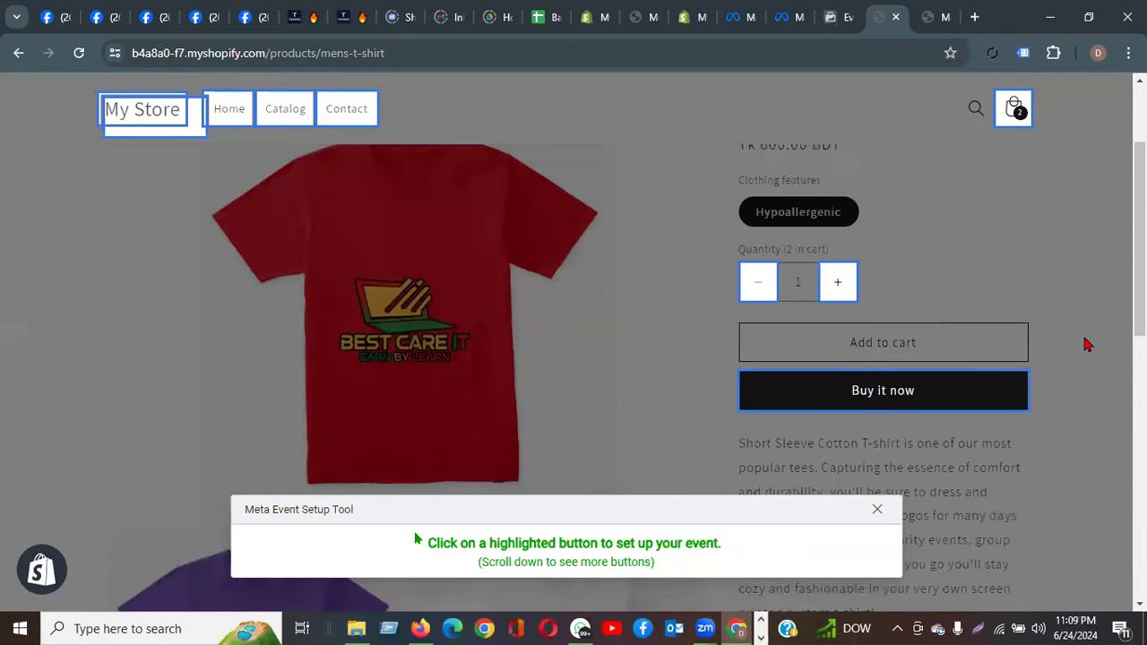
{"action": "scroll", "coordinate": [1085, 344], "scroll_direction": "up", "scroll_amount": 2}
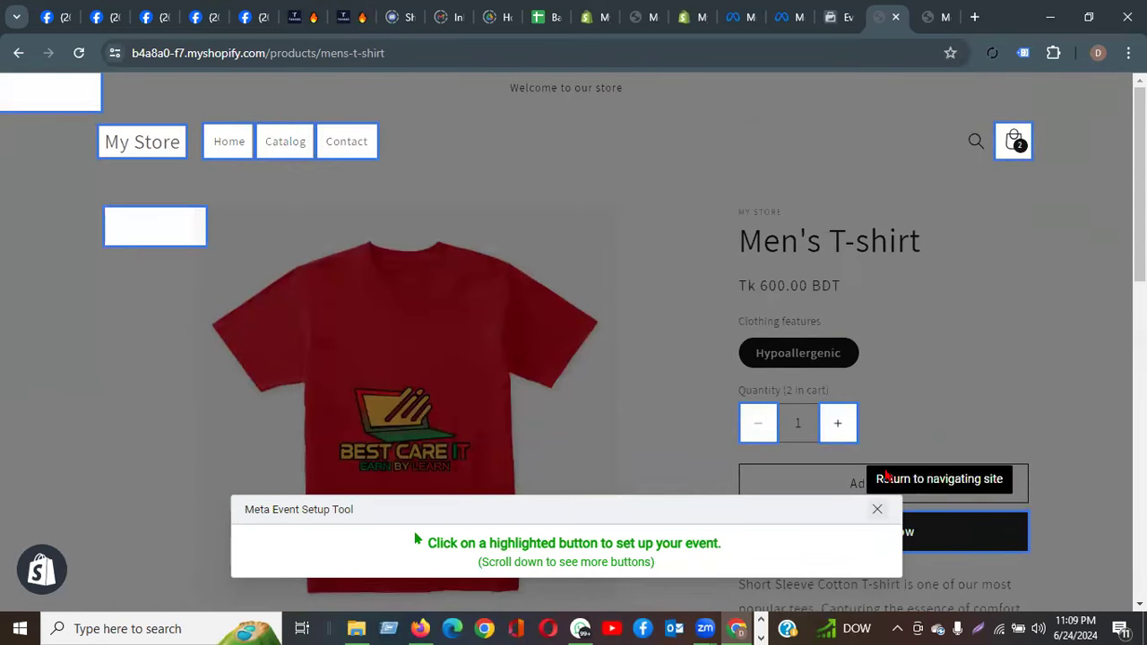
{"action": "scroll", "coordinate": [981, 425], "scroll_direction": "down", "scroll_amount": 2}
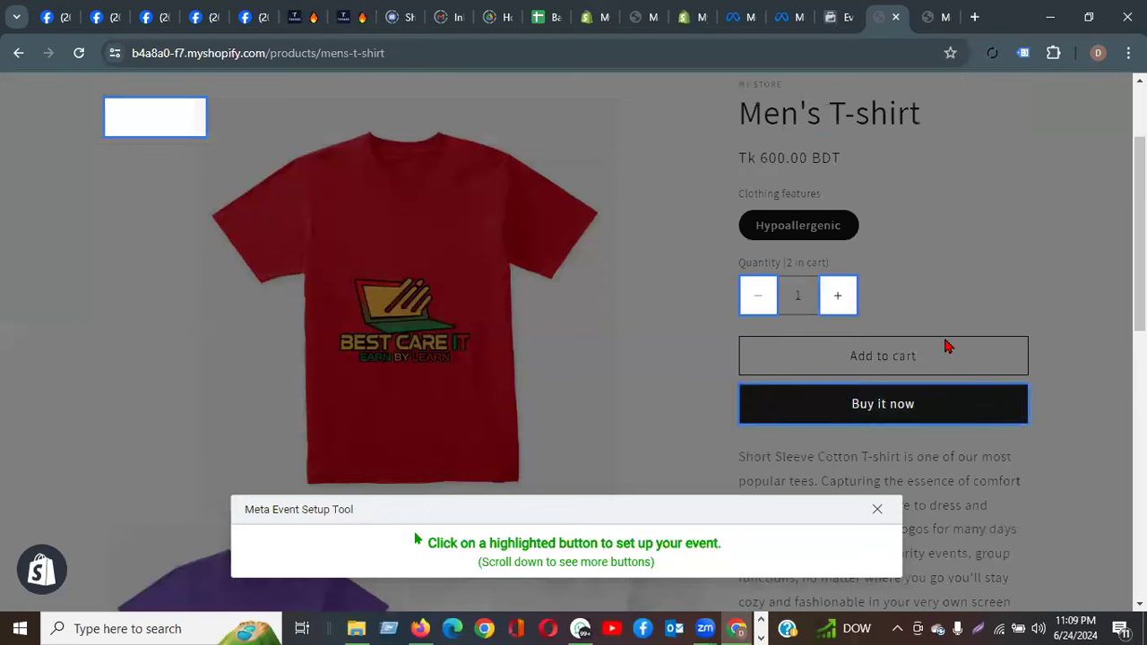
{"action": "left_click", "coordinate": [877, 509]}
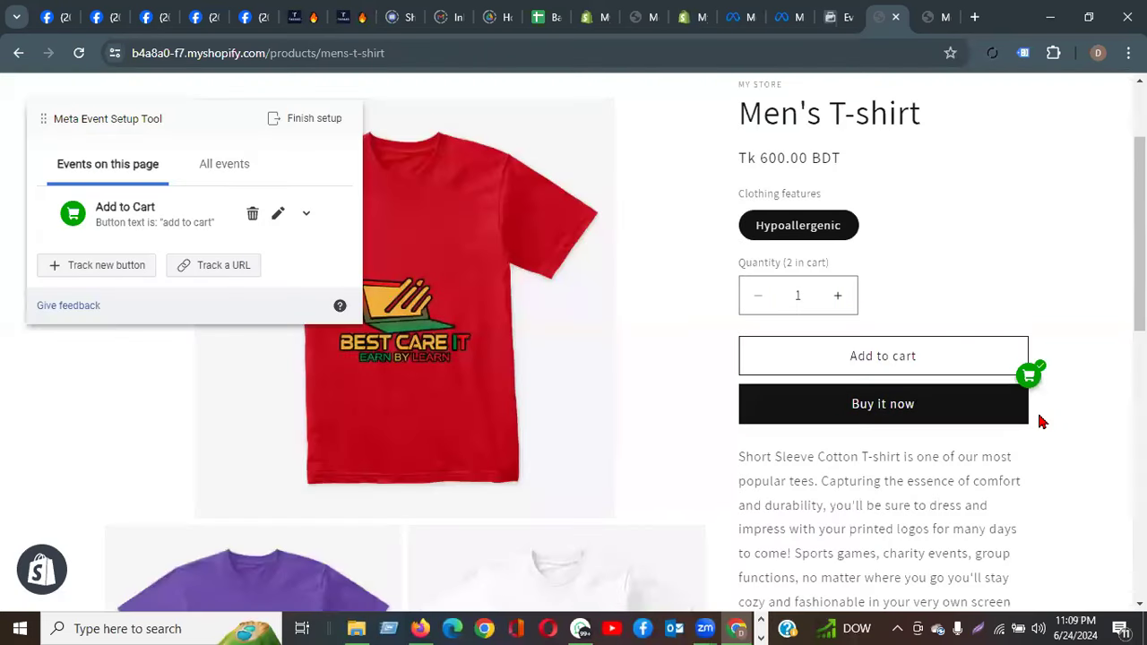
{"action": "left_click", "coordinate": [897, 361]}
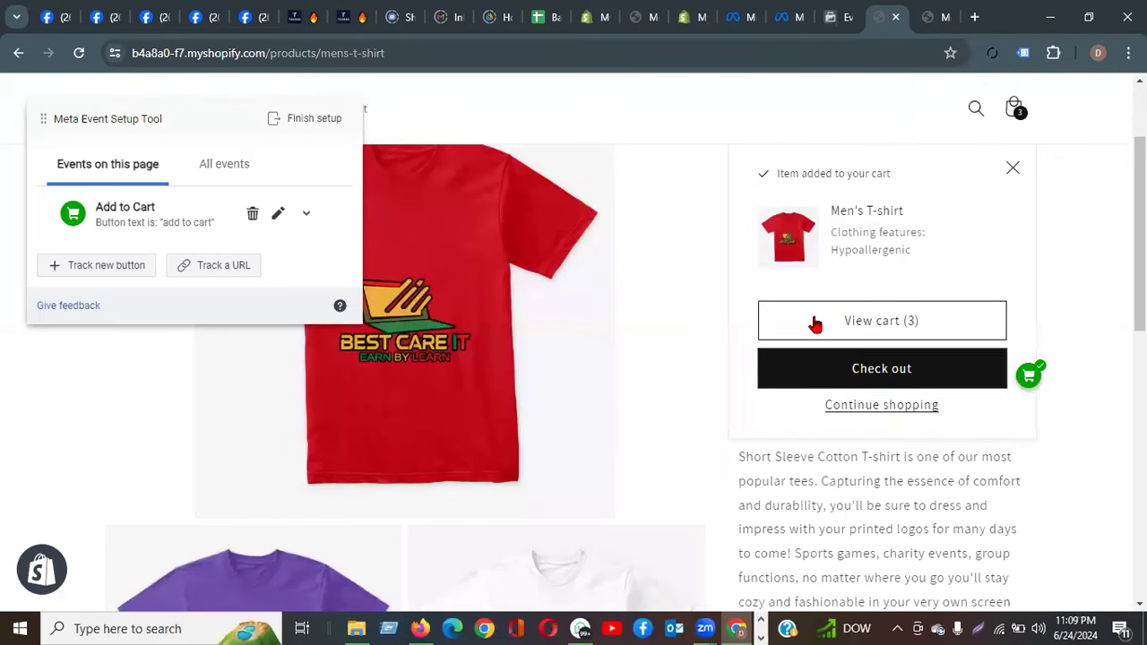
{"action": "left_click", "coordinate": [85, 269]}
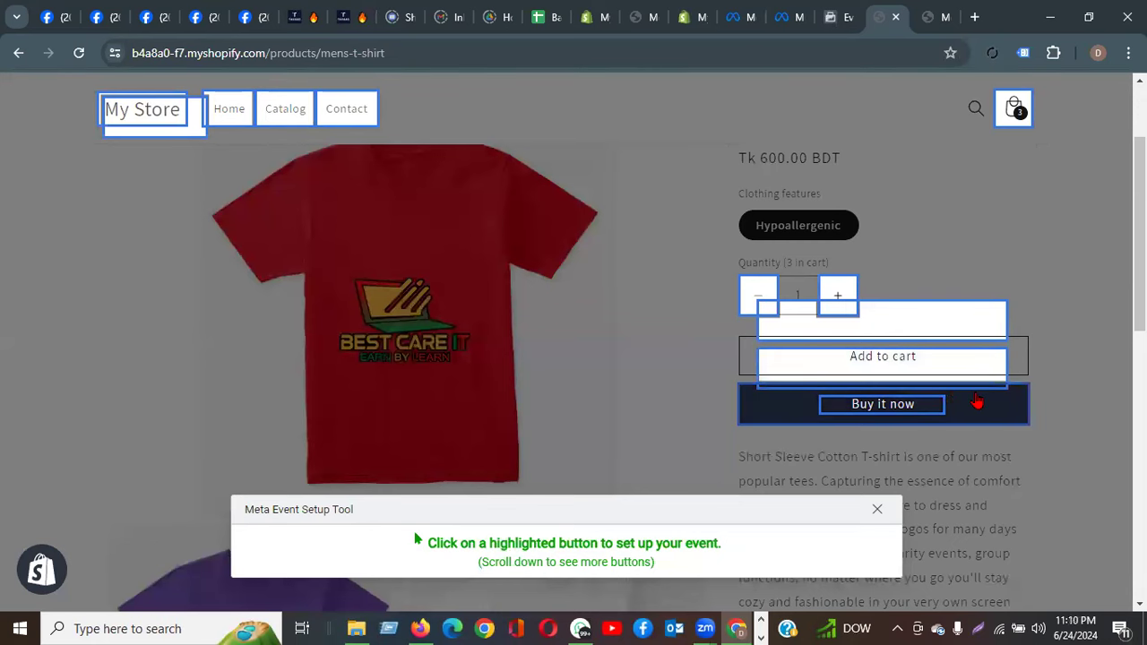
{"action": "scroll", "coordinate": [976, 402], "scroll_direction": "down", "scroll_amount": 2}
{"action": "scroll", "coordinate": [979, 402], "scroll_direction": "up", "scroll_amount": 2}
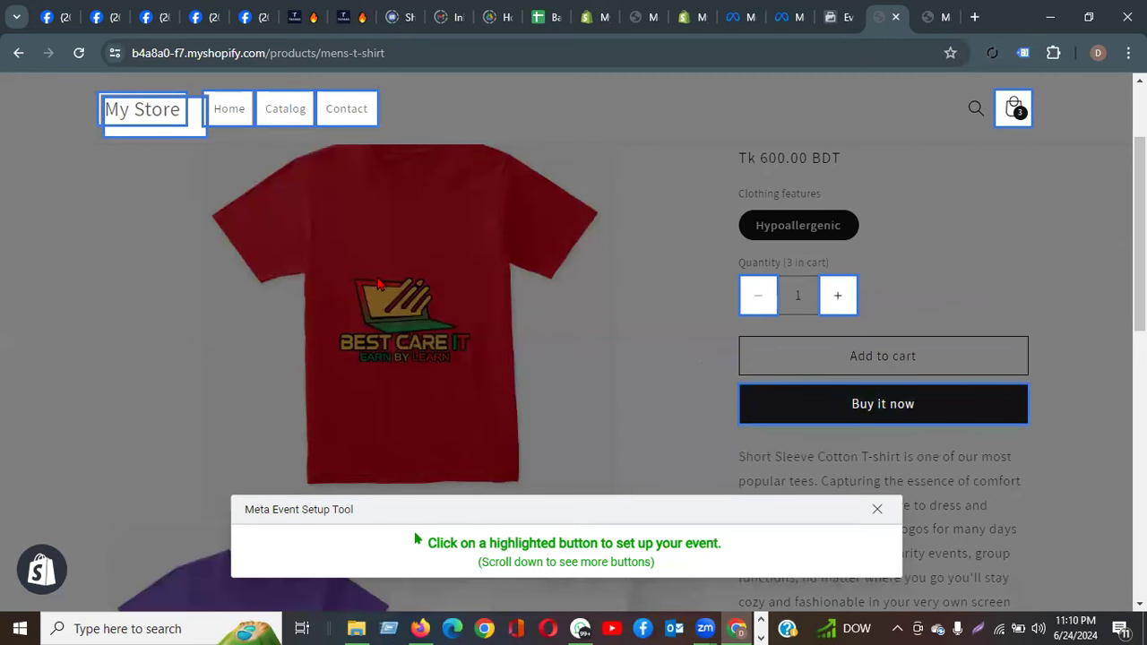
{"action": "left_click", "coordinate": [877, 509]}
Try the Buy it now checkout, return to the product page and track that button as a Purchase event.
{"action": "left_click", "coordinate": [911, 405]}
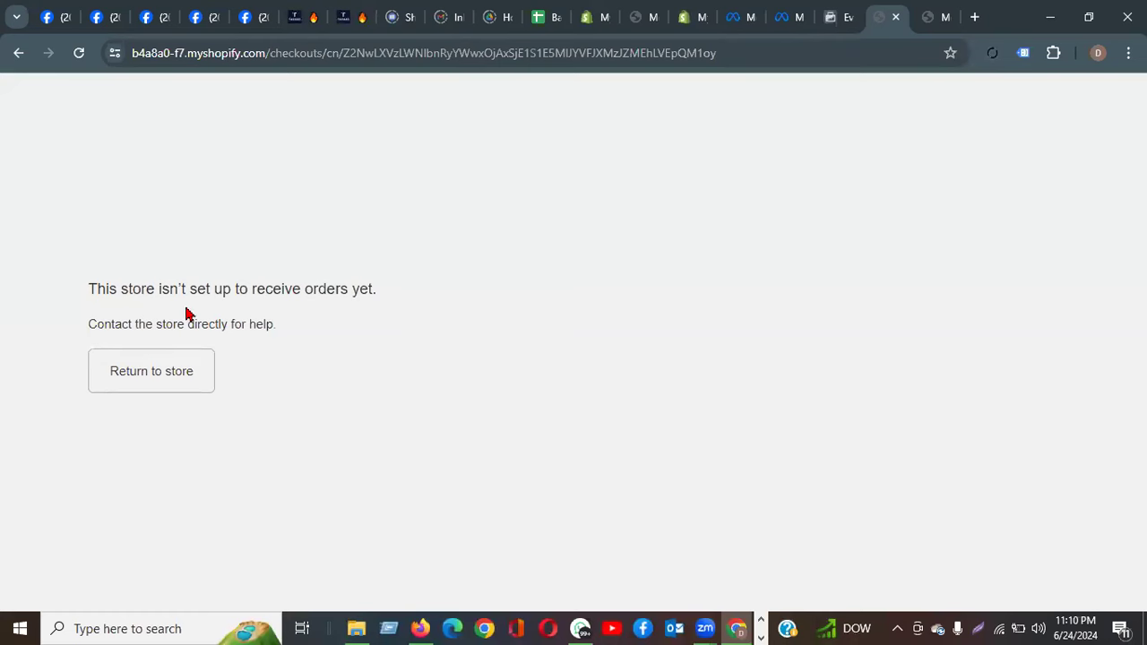
{"action": "left_click", "coordinate": [16, 53]}
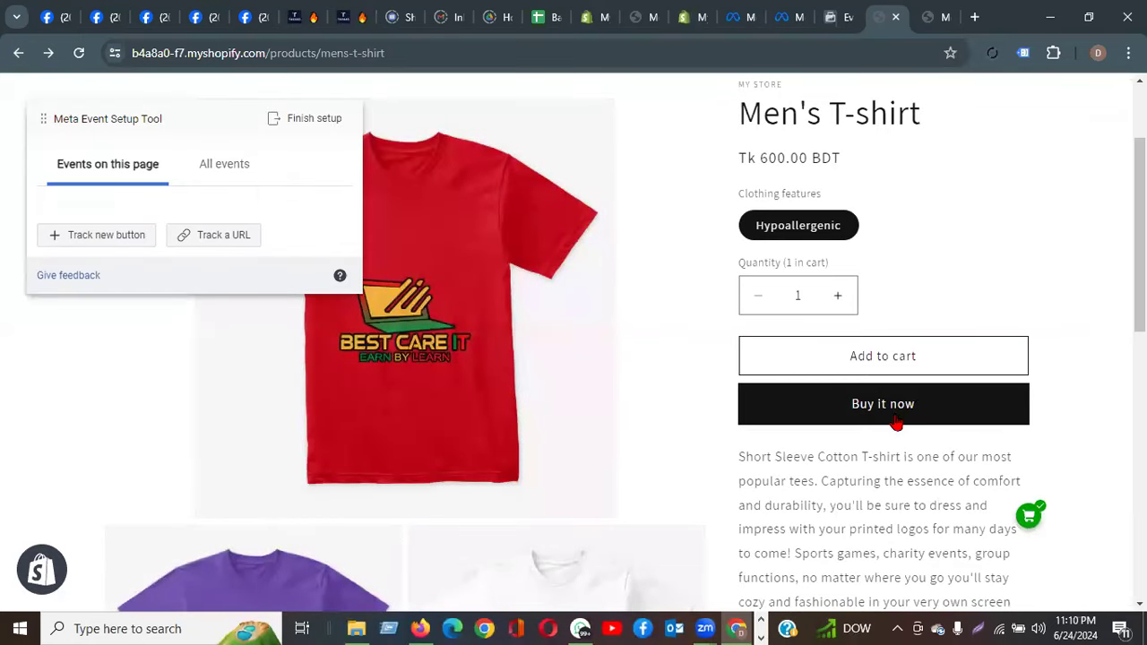
{"action": "left_click", "coordinate": [94, 240]}
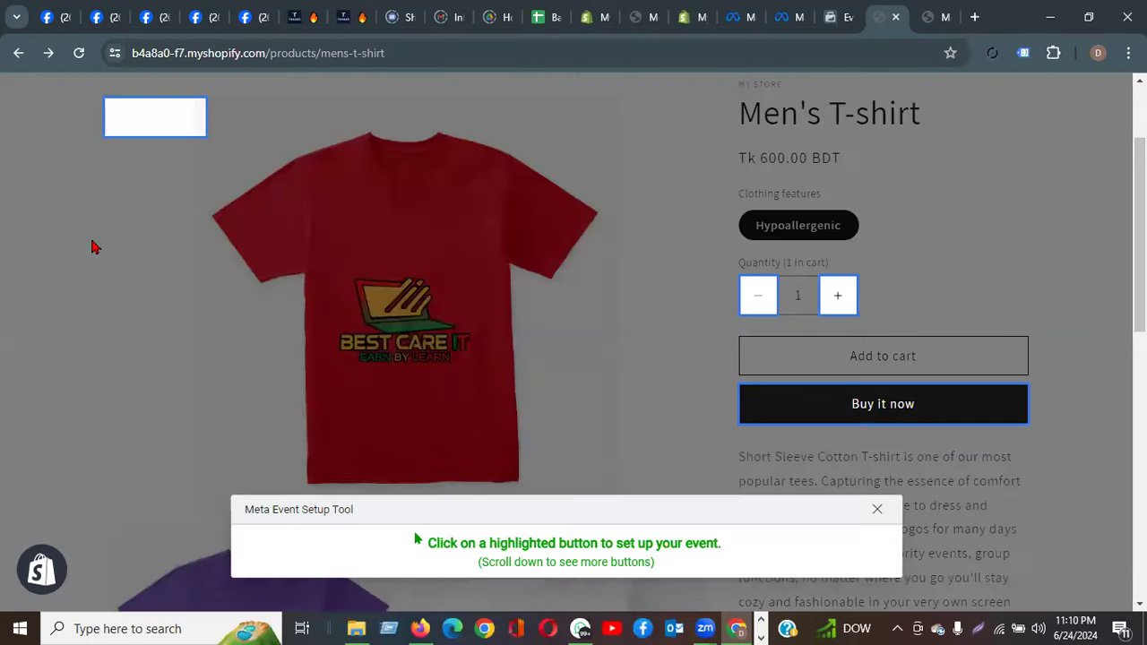
{"action": "left_click", "coordinate": [911, 414]}
{"action": "left_click", "coordinate": [164, 170]}
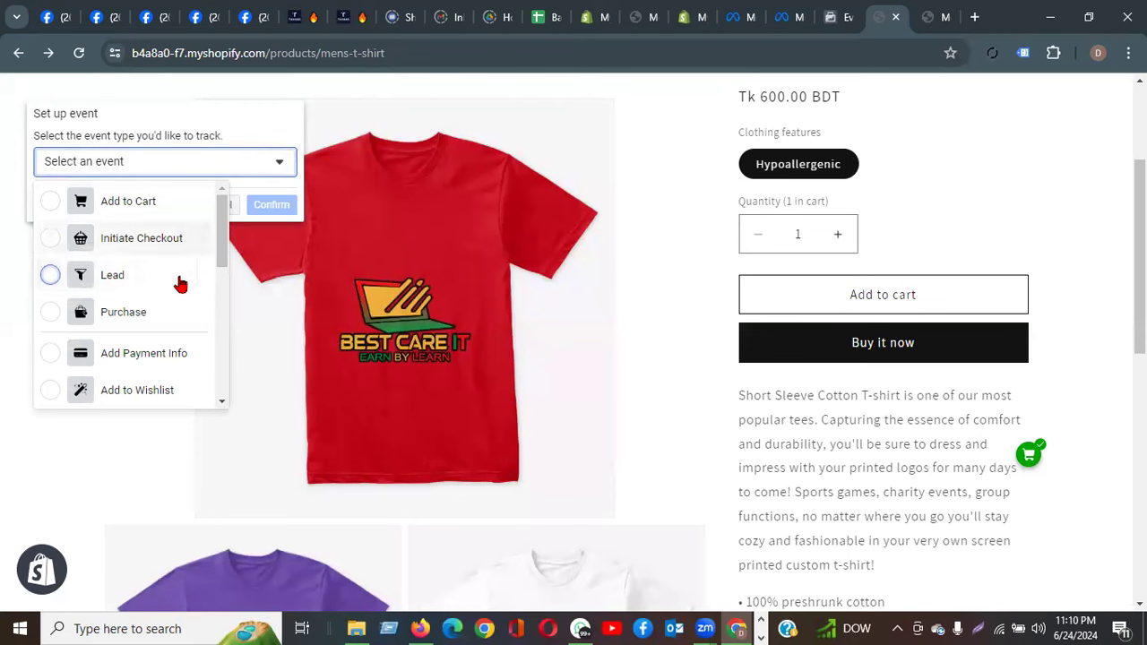
{"action": "left_click", "coordinate": [49, 312]}
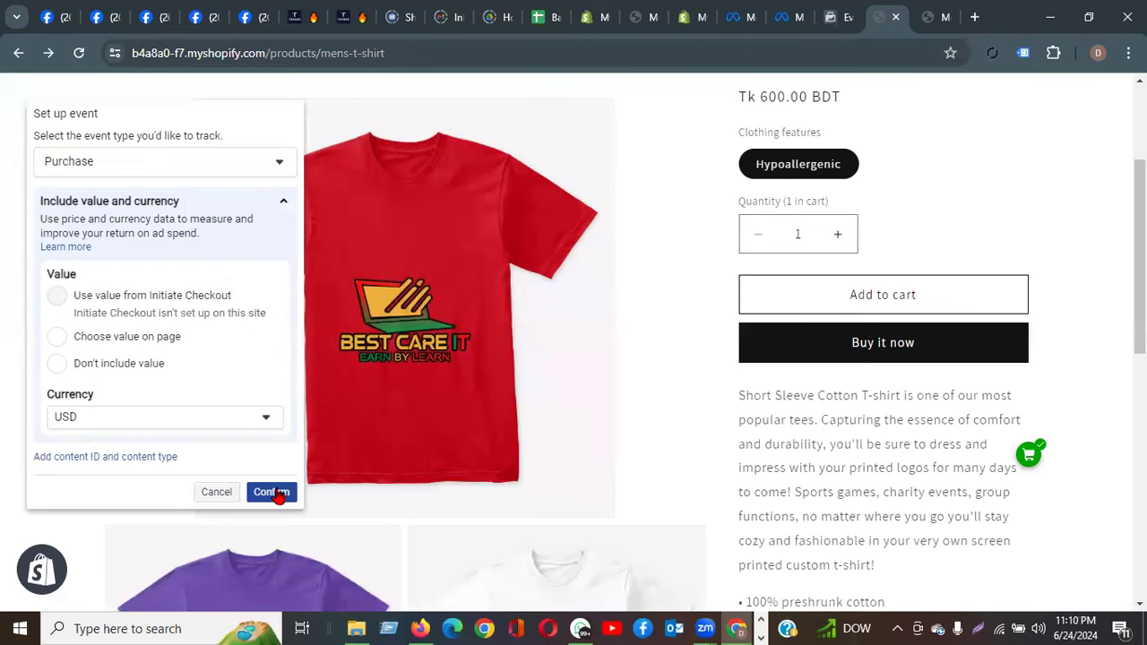
{"action": "left_click", "coordinate": [273, 492]}
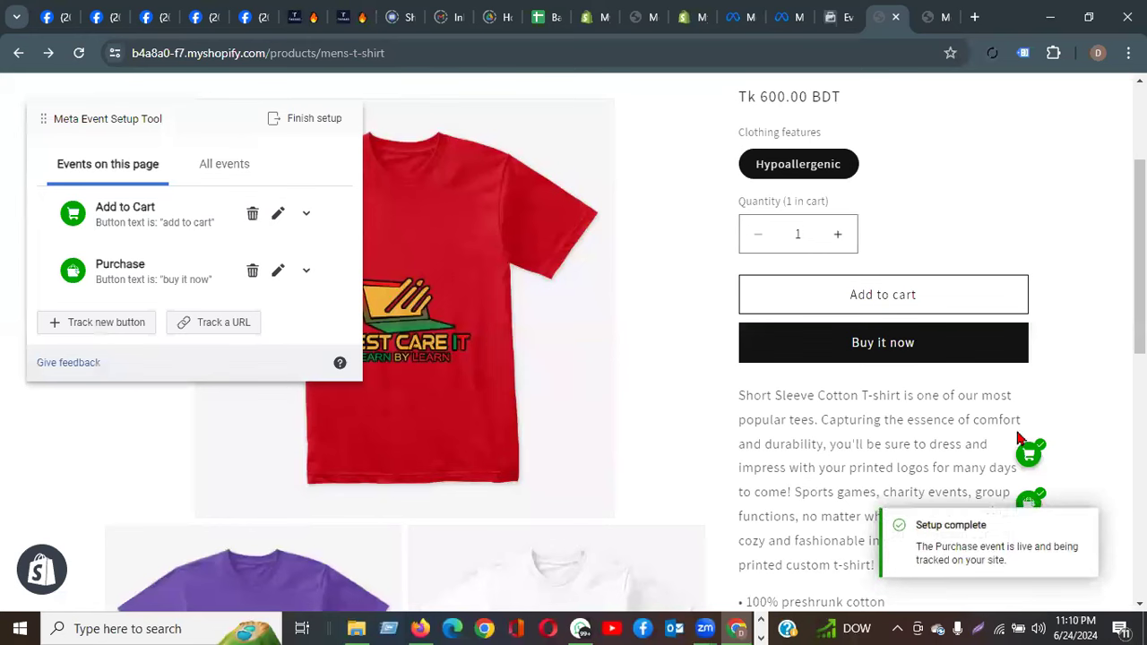
Add the Men's T-shirt to the cart twice, dismissing the cart popup after the first addition.
{"action": "left_click", "coordinate": [854, 301]}
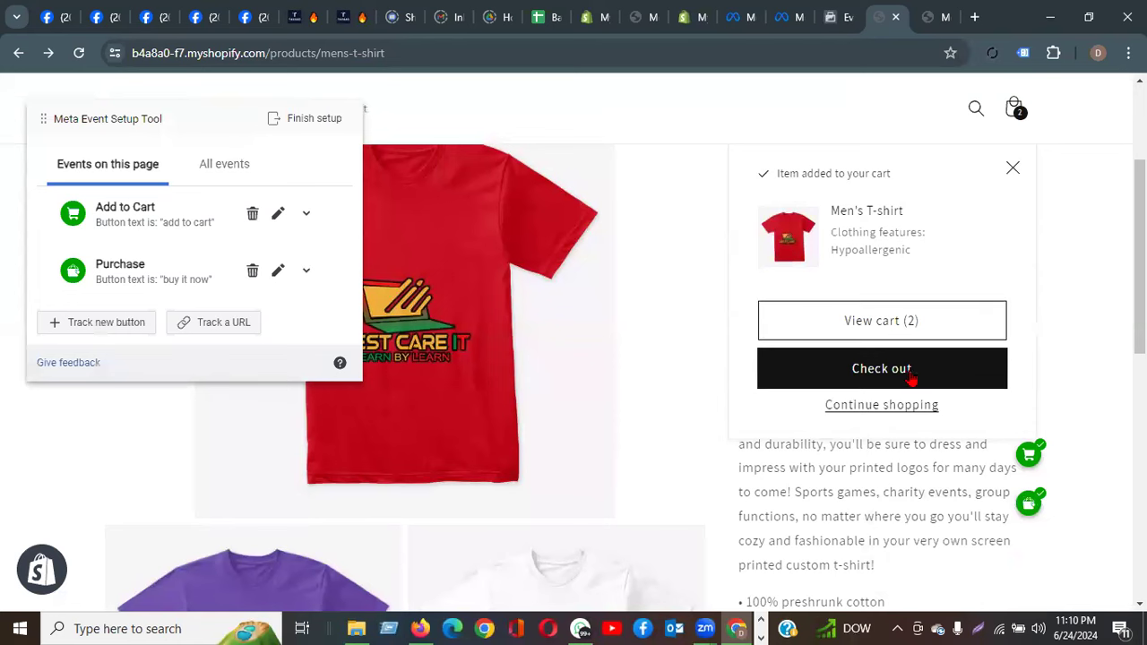
{"action": "scroll", "coordinate": [959, 229], "scroll_direction": "up", "scroll_amount": 3}
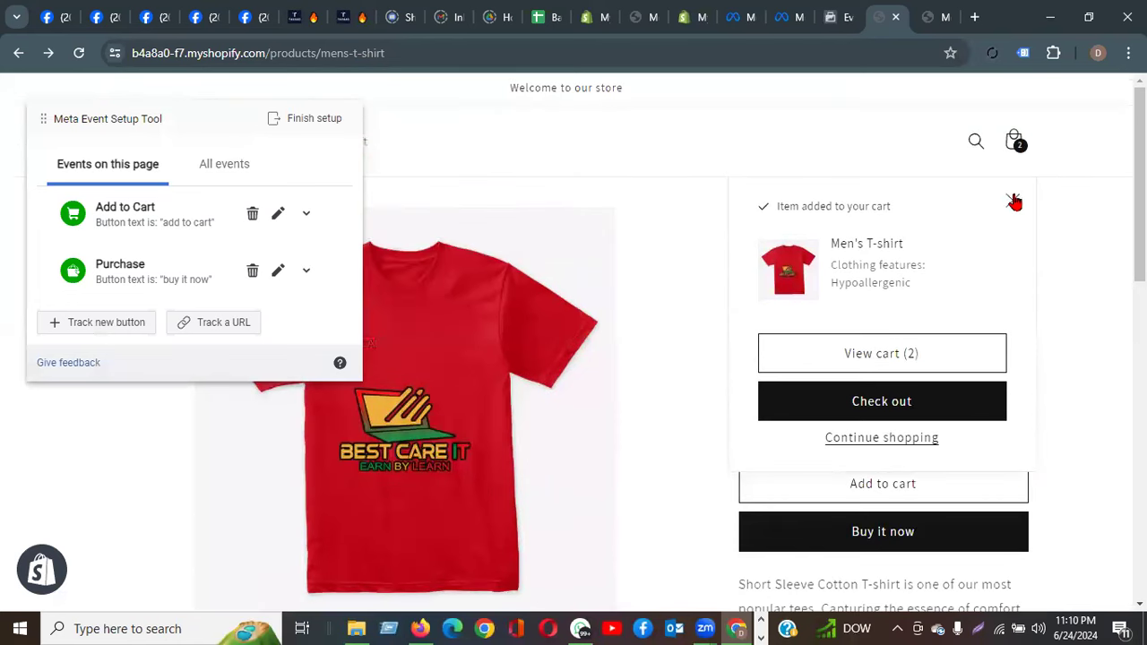
{"action": "left_click", "coordinate": [1013, 201]}
{"action": "left_click", "coordinate": [920, 481]}
{"action": "left_click", "coordinate": [99, 330]}
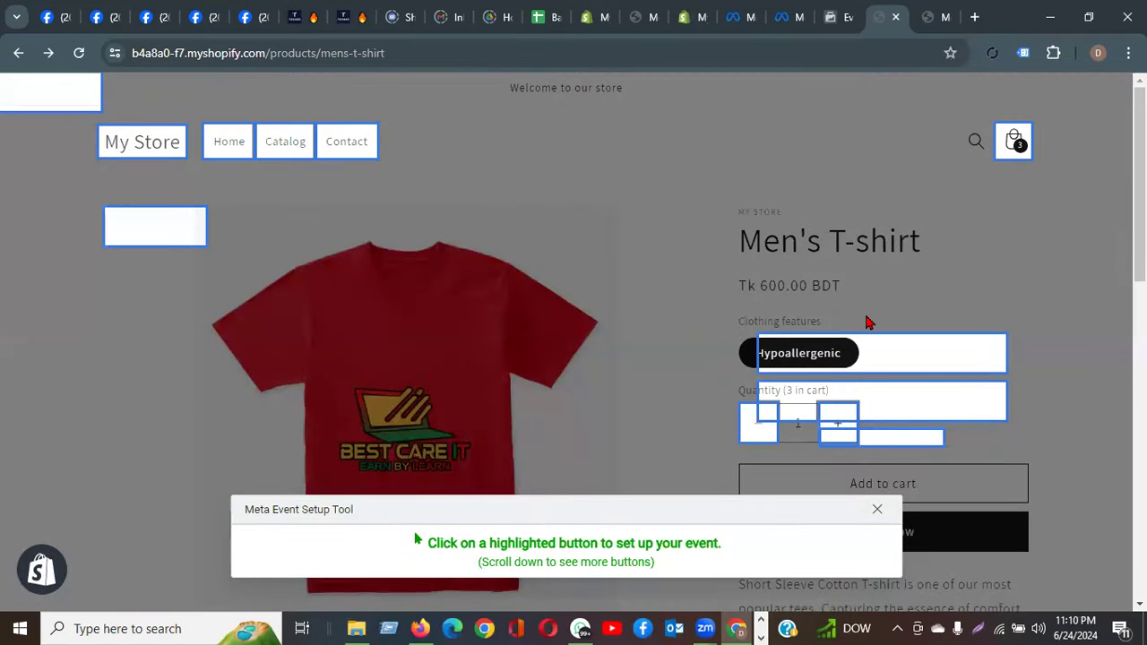
{"action": "left_click", "coordinate": [940, 361]}
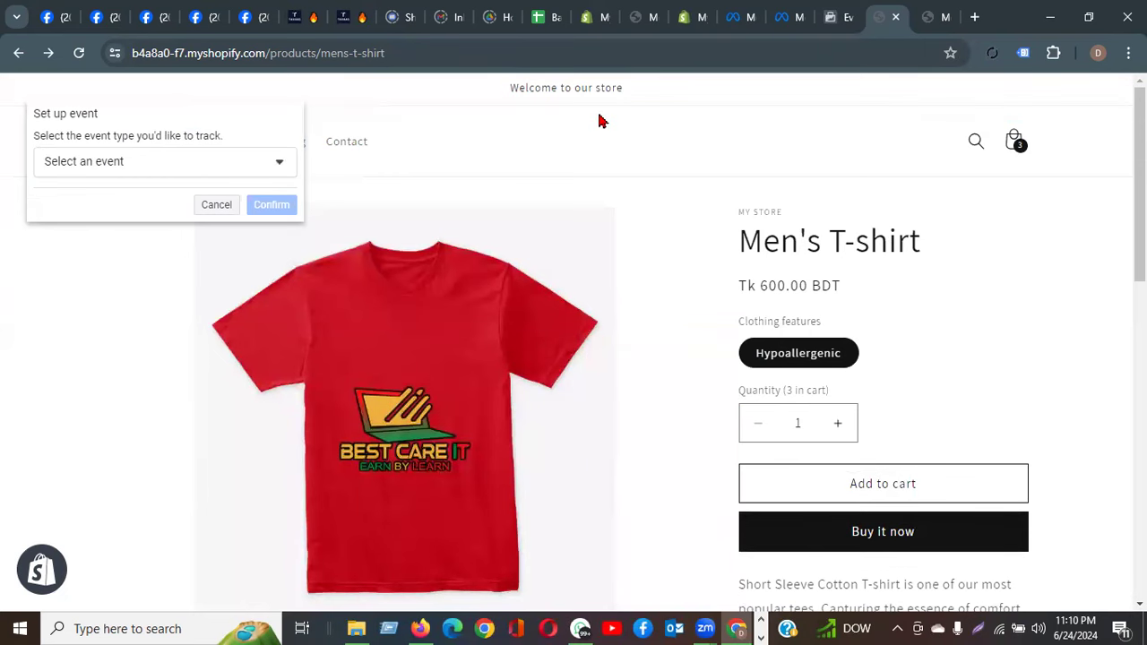
{"action": "left_click", "coordinate": [220, 206]}
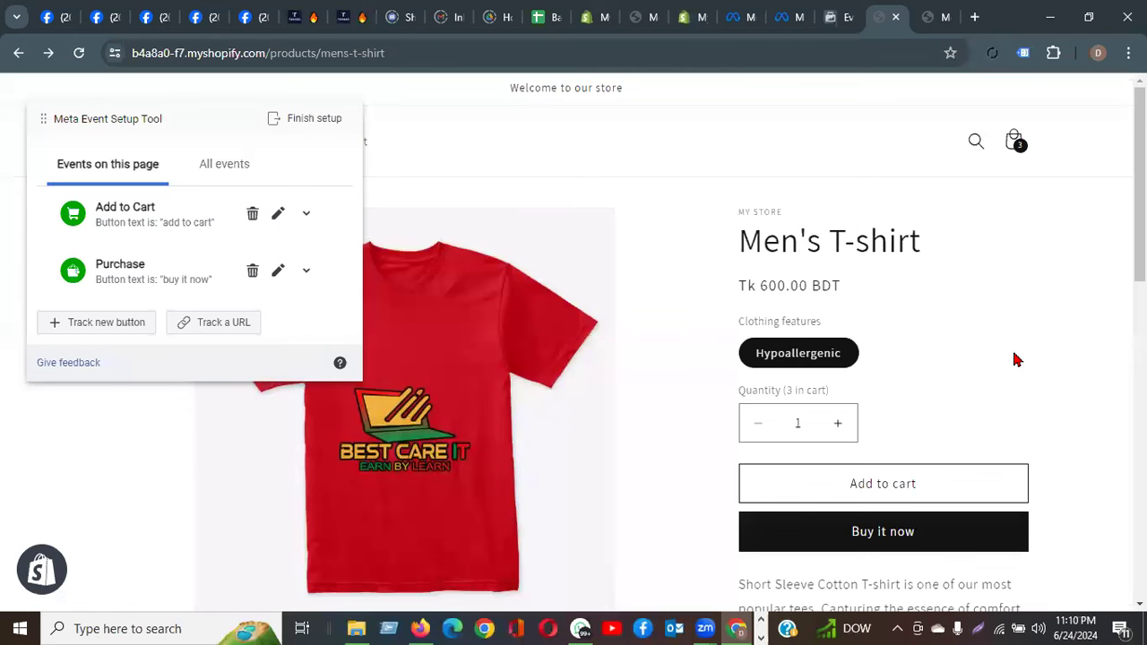
Review the Add to Cart event's trigger details and the list of all configured events.
{"action": "left_click", "coordinate": [134, 208]}
{"action": "scroll", "coordinate": [968, 448], "scroll_direction": "down", "scroll_amount": 3}
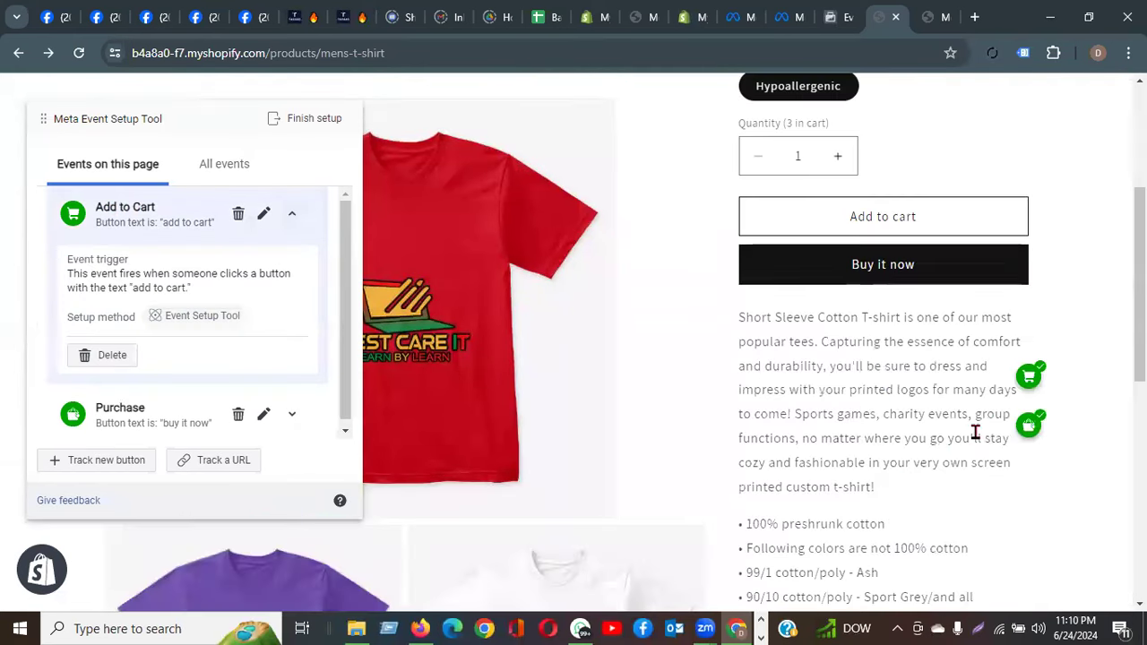
{"action": "scroll", "coordinate": [1017, 387], "scroll_direction": "up", "scroll_amount": 3}
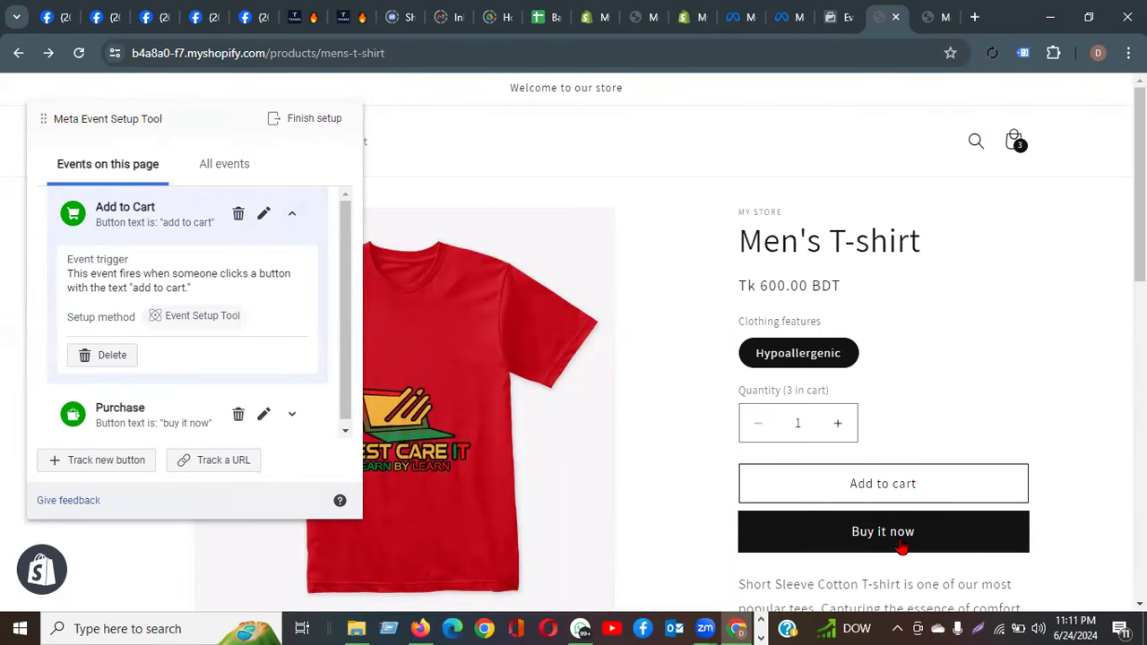
{"action": "scroll", "coordinate": [315, 389], "scroll_direction": "down", "scroll_amount": 5}
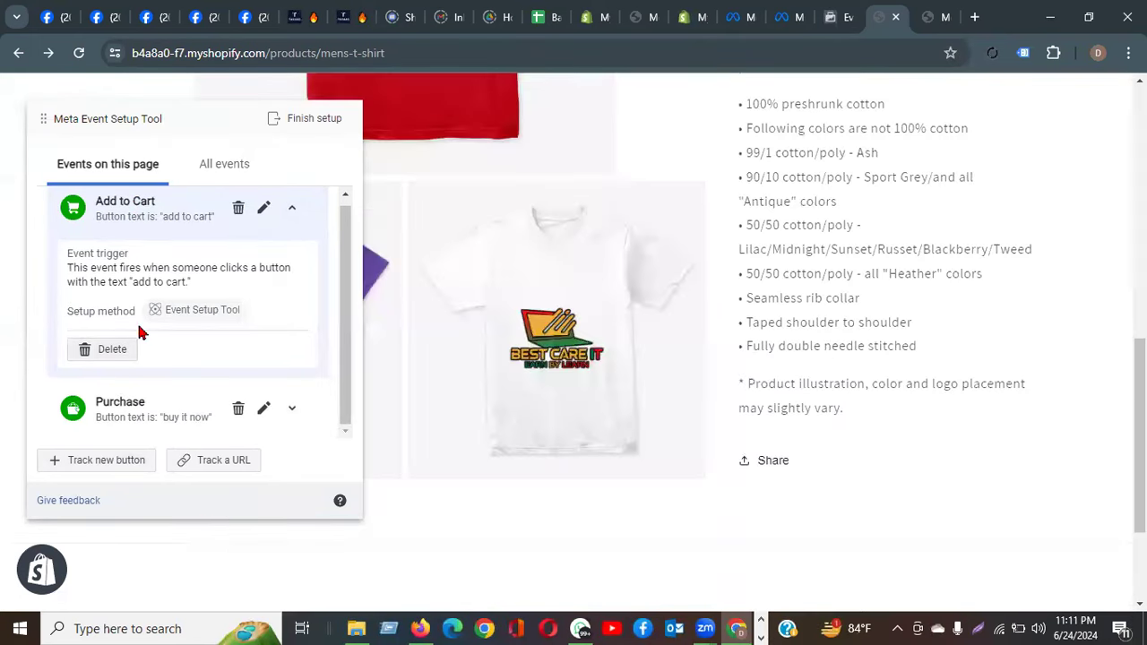
{"action": "left_click", "coordinate": [197, 171]}
{"action": "left_click", "coordinate": [134, 170]}
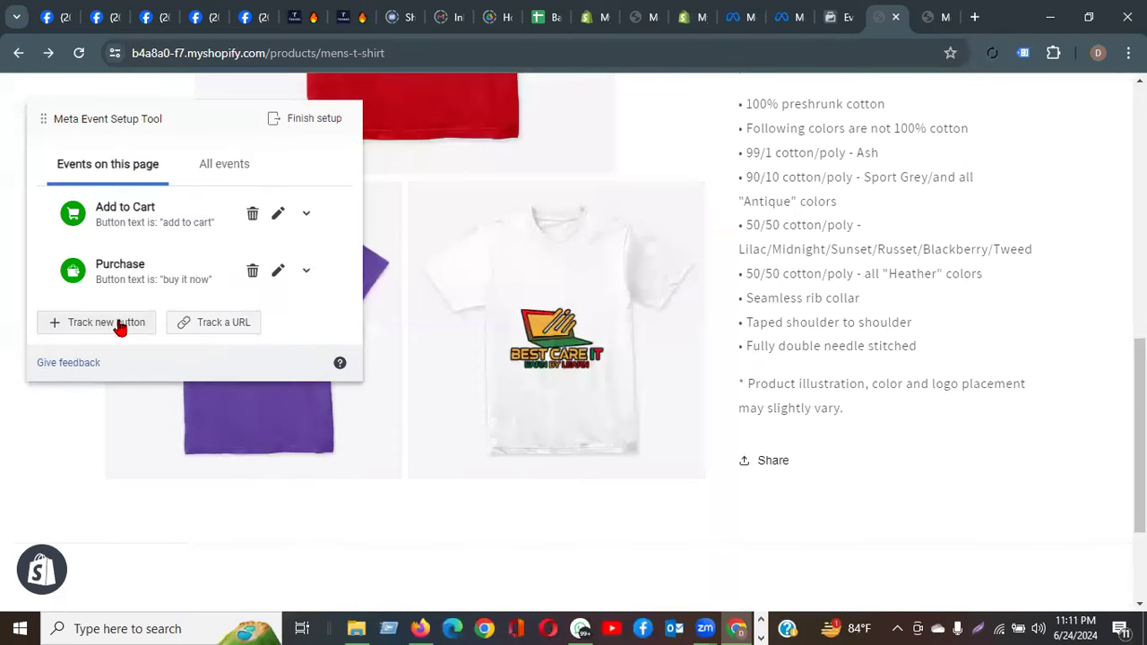
Finish the event setup with the Add to Cart and Purchase events, opting out of future feedback requests and skipping the survey.
{"action": "left_click", "coordinate": [298, 123]}
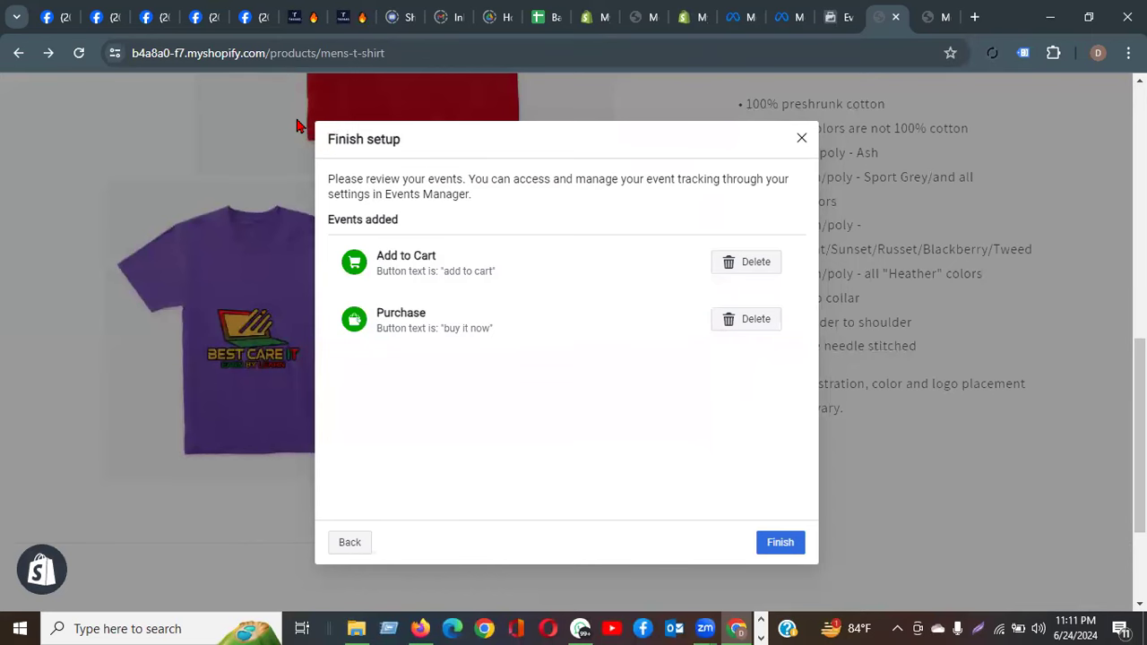
{"action": "left_click", "coordinate": [776, 546]}
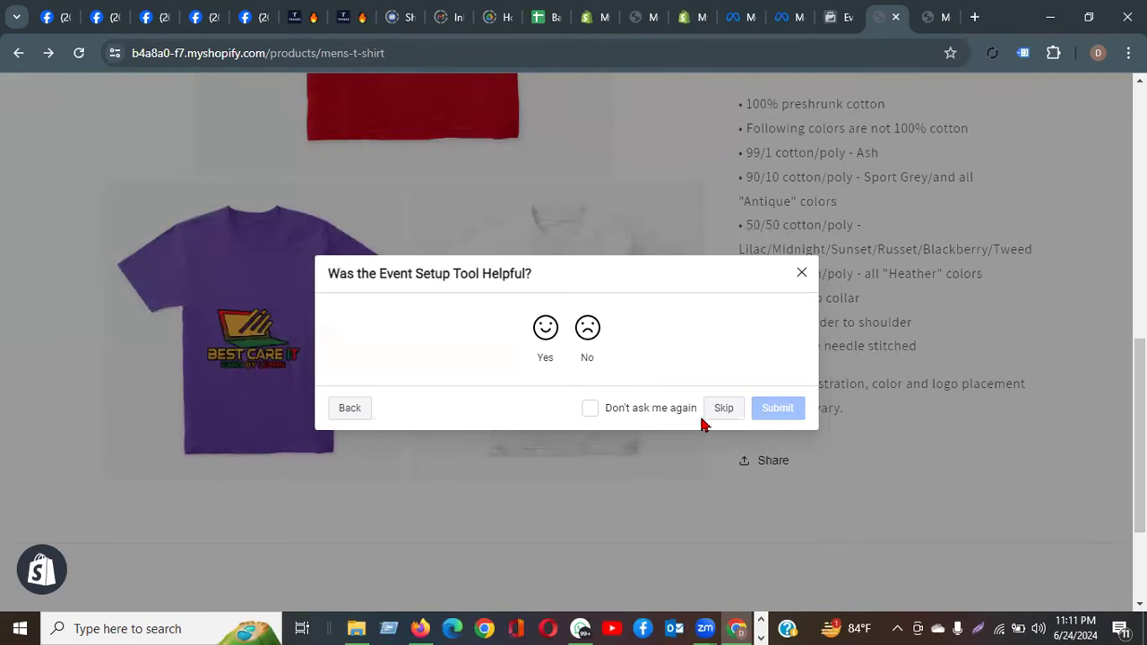
{"action": "left_click", "coordinate": [591, 409]}
{"action": "left_click", "coordinate": [721, 408]}
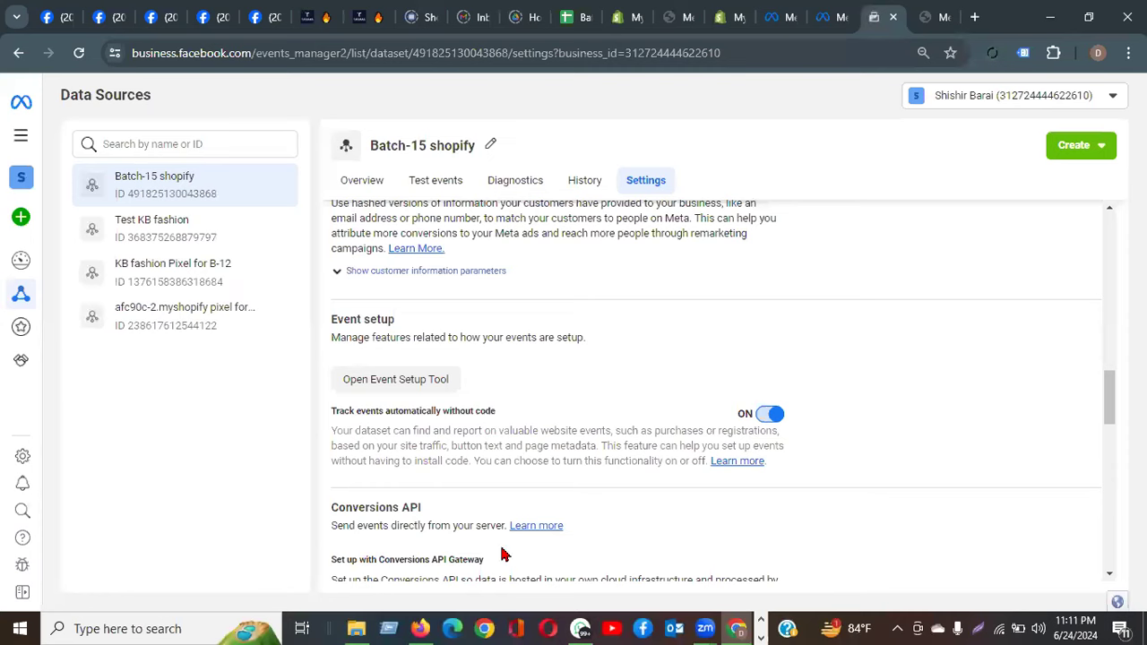
Look through the Batch-15 shopify dataset's settings, check the event activity in its overview and reload the page.
{"action": "scroll", "coordinate": [502, 554], "scroll_direction": "down", "scroll_amount": 10}
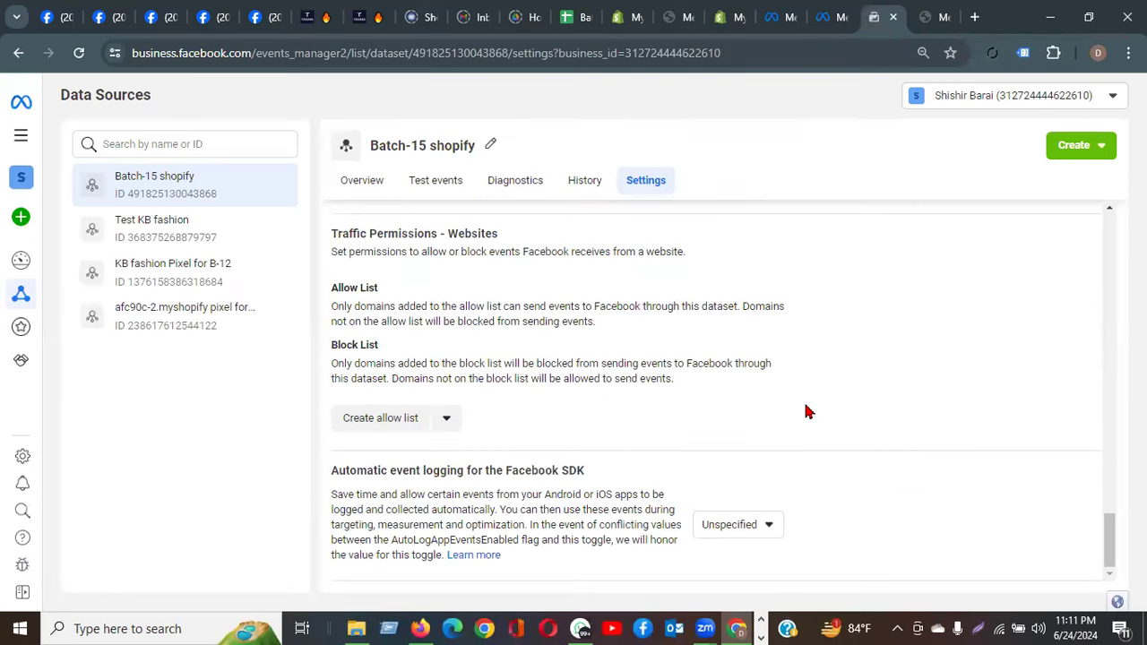
{"action": "scroll", "coordinate": [809, 405], "scroll_direction": "up", "scroll_amount": 5}
{"action": "left_click", "coordinate": [374, 181]}
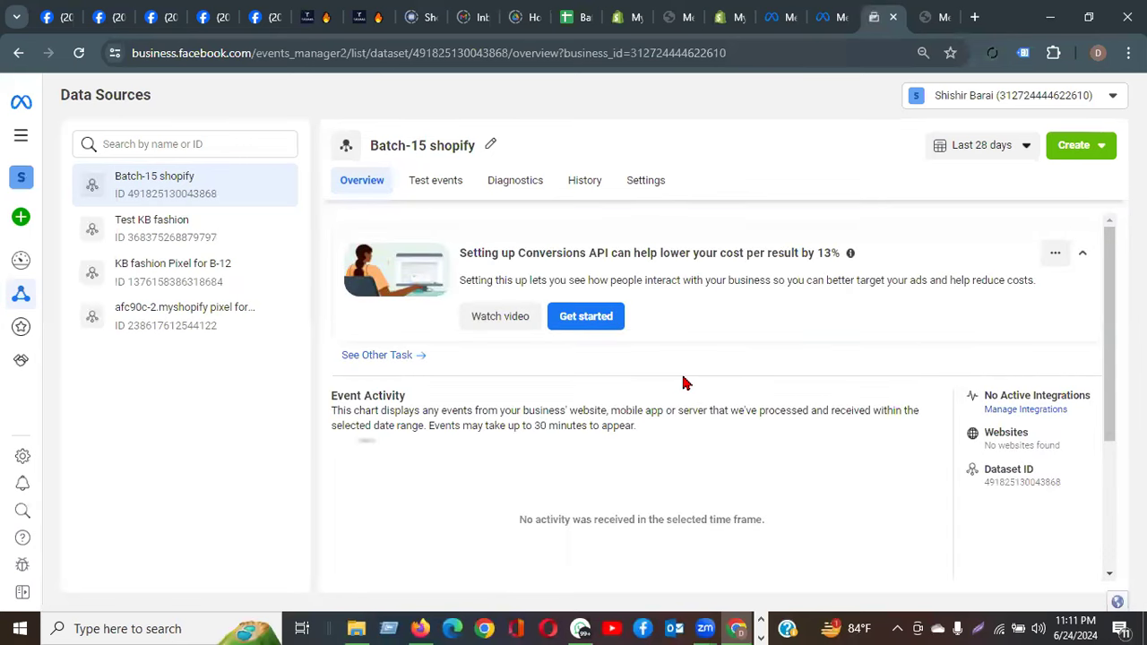
{"action": "scroll", "coordinate": [691, 397], "scroll_direction": "down", "scroll_amount": 3}
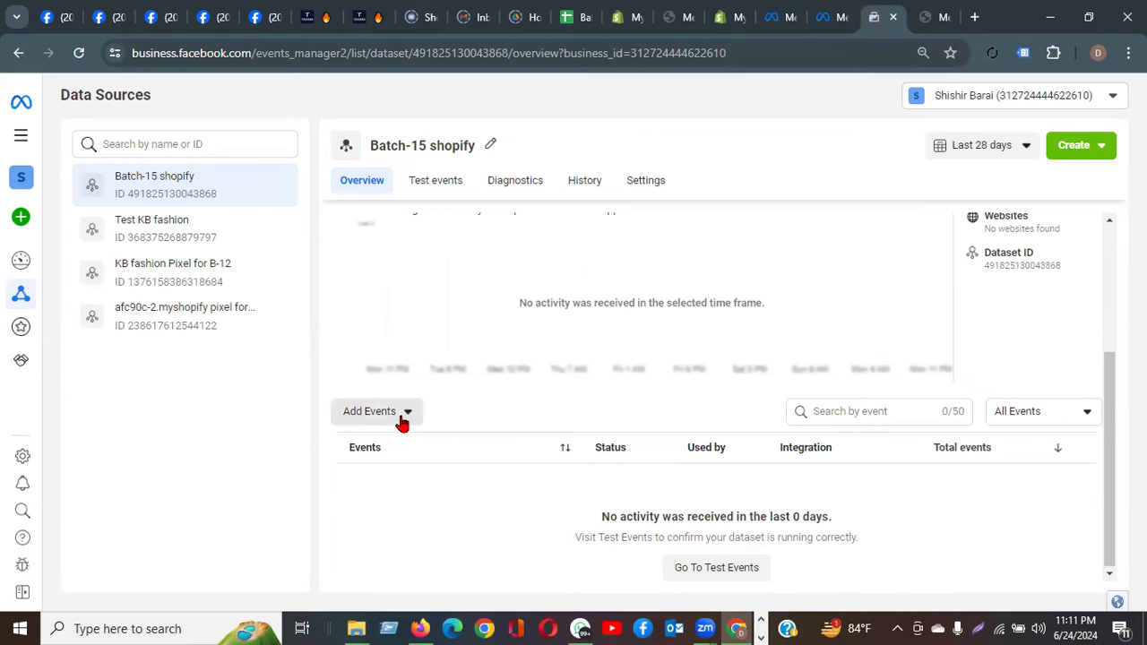
{"action": "left_click_drag", "start_coordinate": [531, 519], "coordinate": [844, 581]}
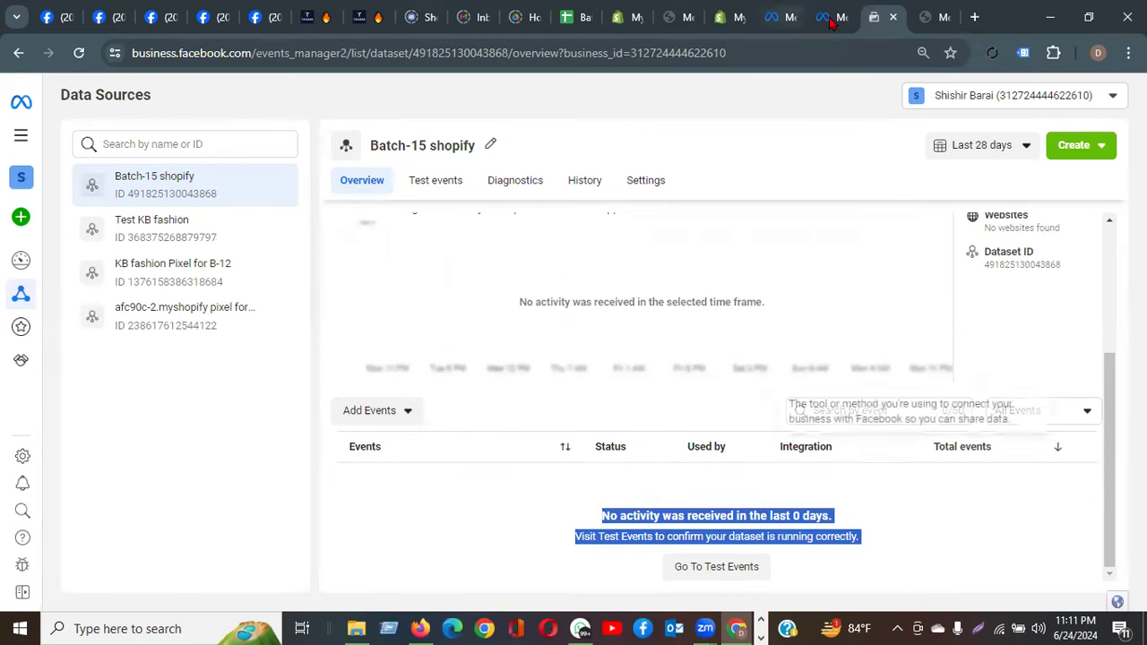
{"action": "left_click", "coordinate": [79, 54]}
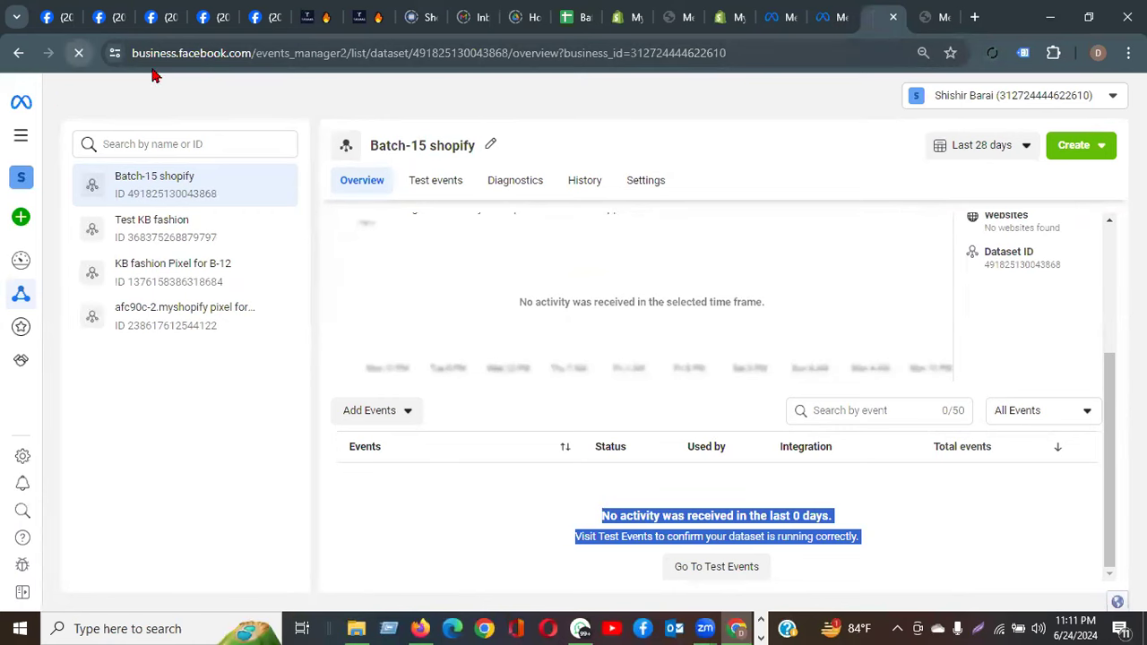
In the storefront, add the Men's T-shirt to the cart from its product page, try the checkout and return to the home page.
{"action": "left_click", "coordinate": [929, 18]}
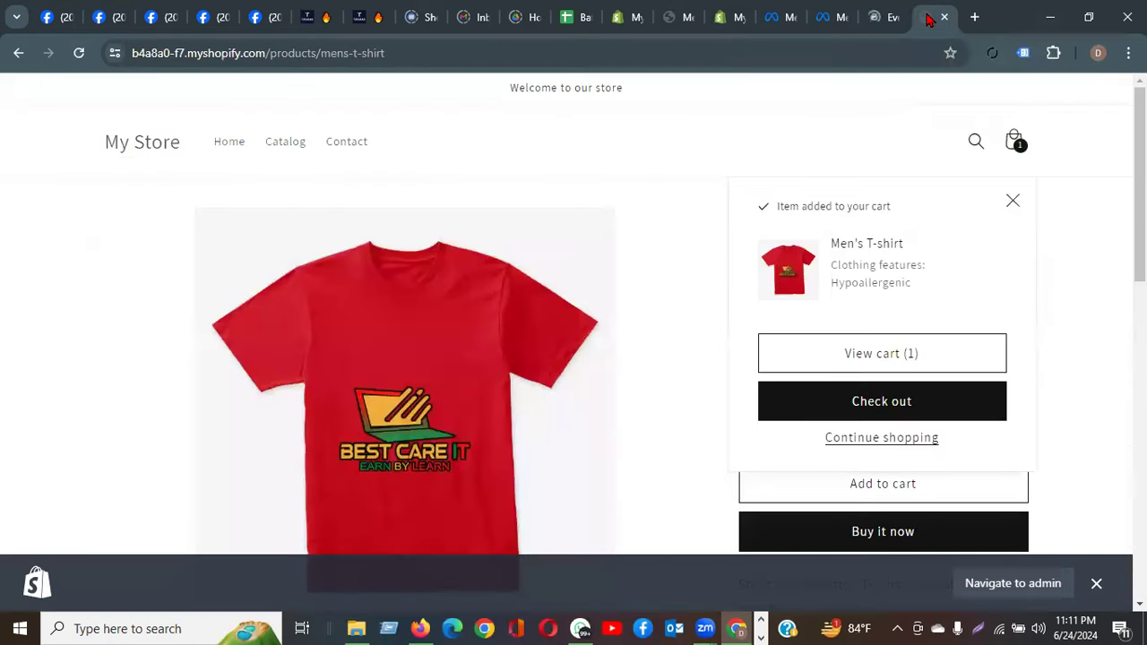
{"action": "left_click", "coordinate": [149, 153]}
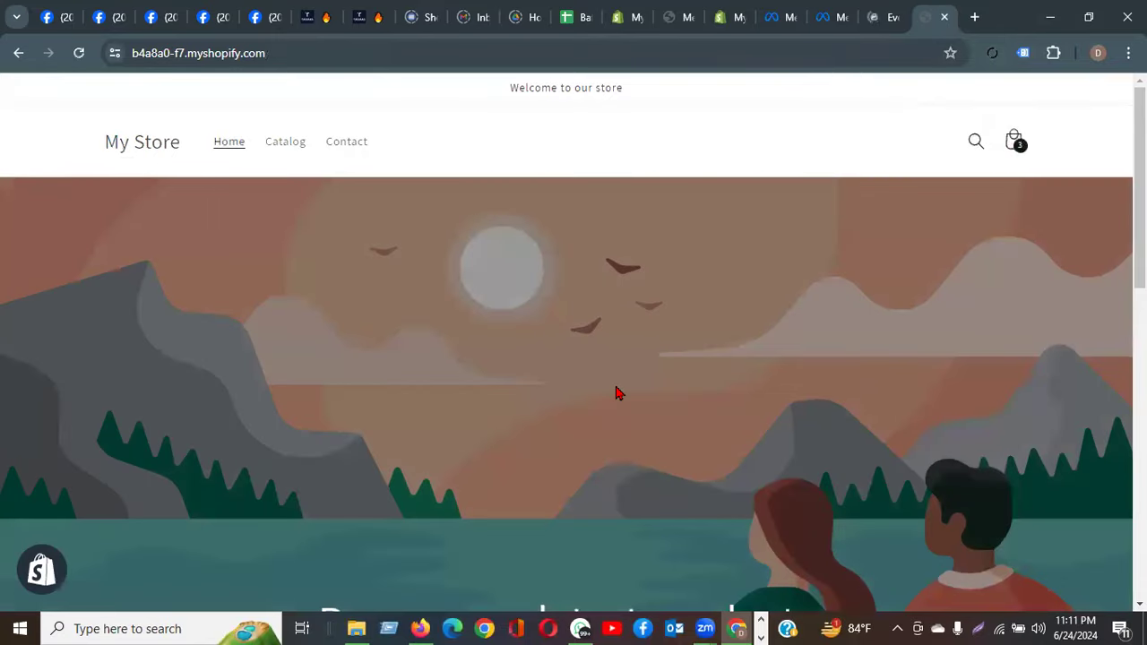
{"action": "scroll", "coordinate": [616, 389], "scroll_direction": "down", "scroll_amount": 6}
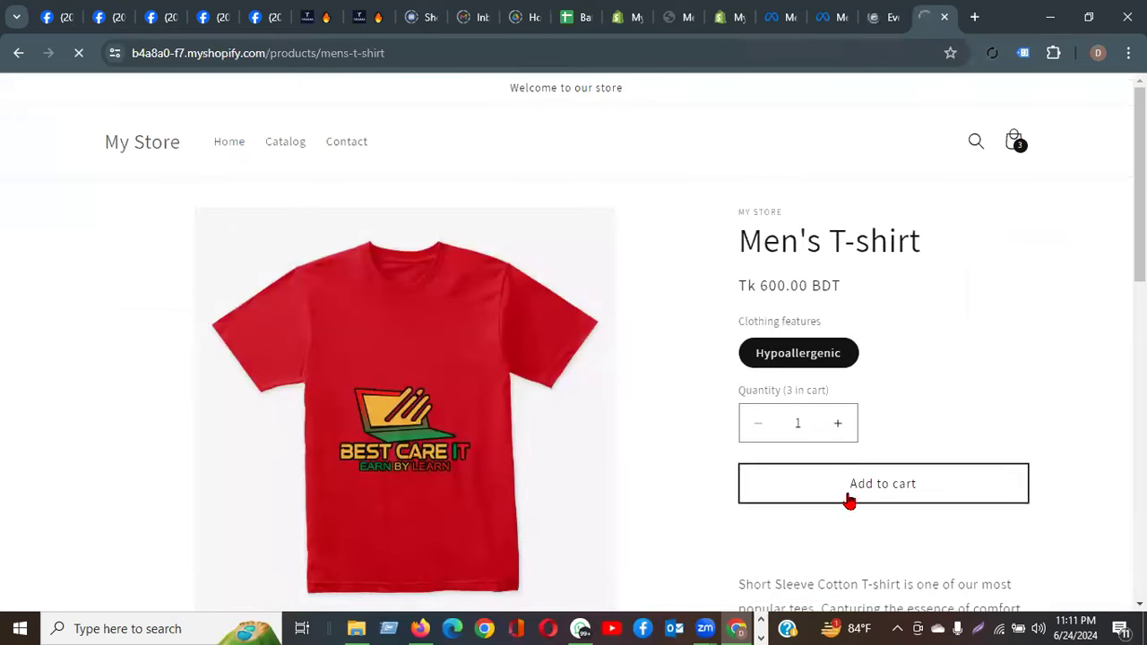
{"action": "left_click", "coordinate": [871, 480]}
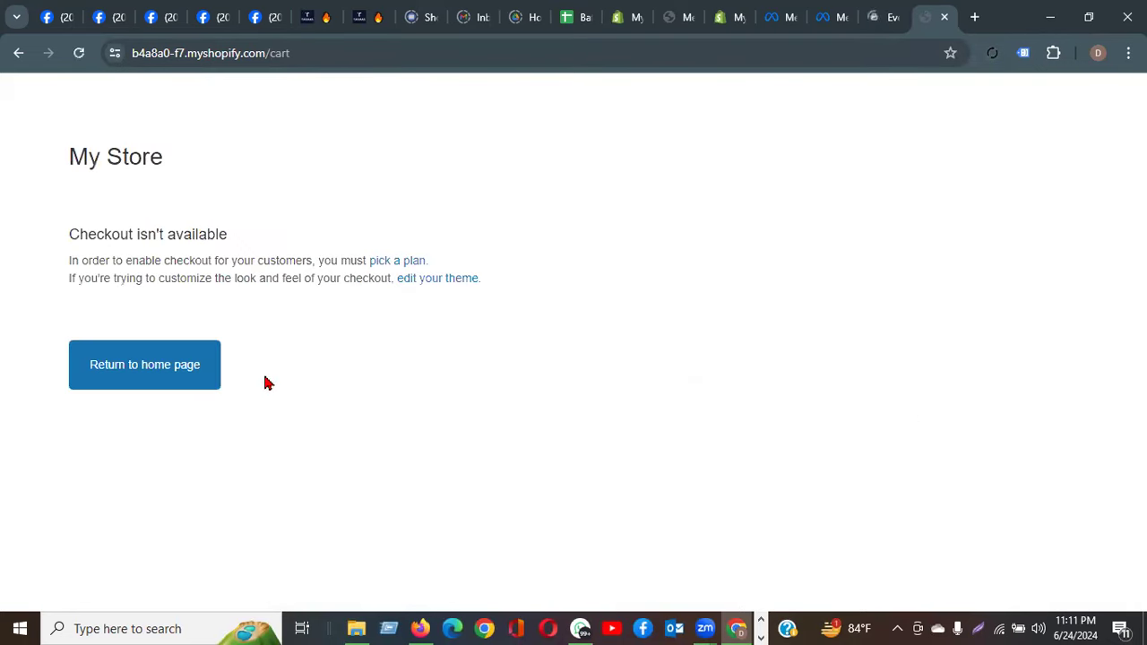
{"action": "left_click", "coordinate": [157, 372]}
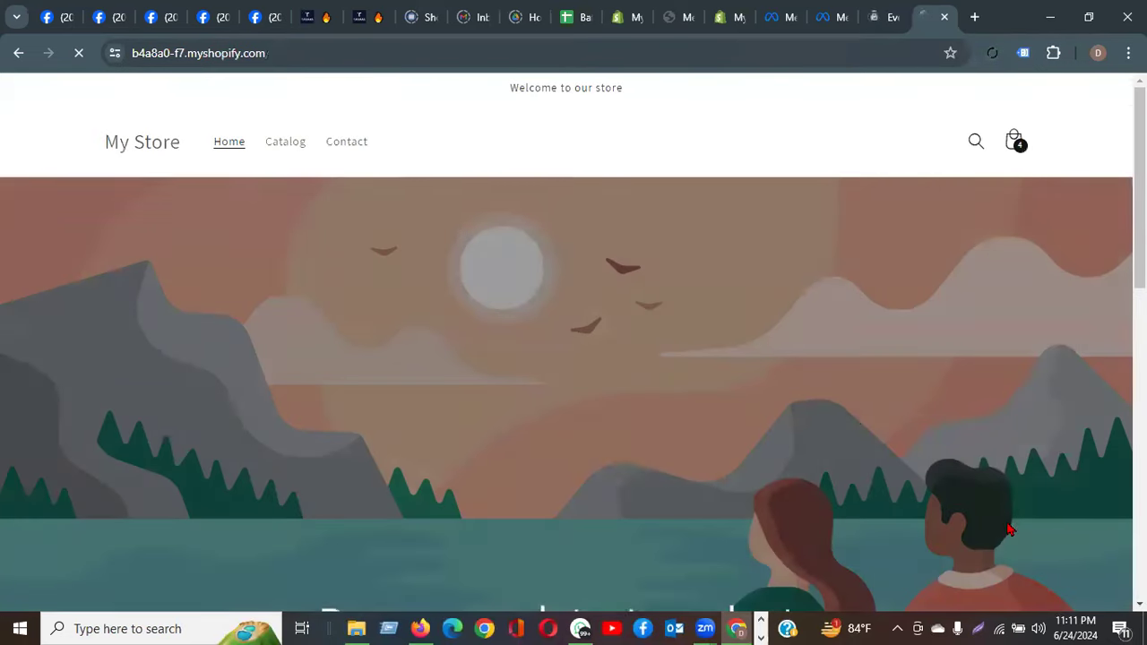
View the short sleeve T-shirt page, go back to the Men's T-shirt page and try its Buy it now checkout.
{"action": "scroll", "coordinate": [853, 421], "scroll_direction": "down", "scroll_amount": 1}
{"action": "scroll", "coordinate": [853, 421], "scroll_direction": "down", "scroll_amount": 10}
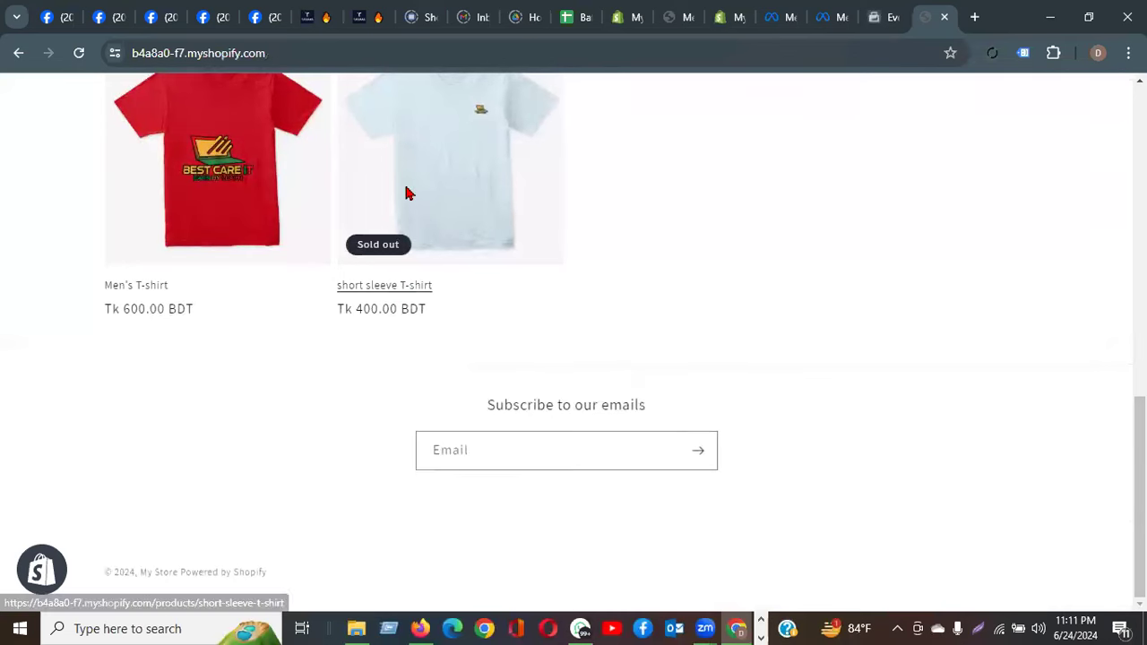
{"action": "left_click", "coordinate": [405, 194]}
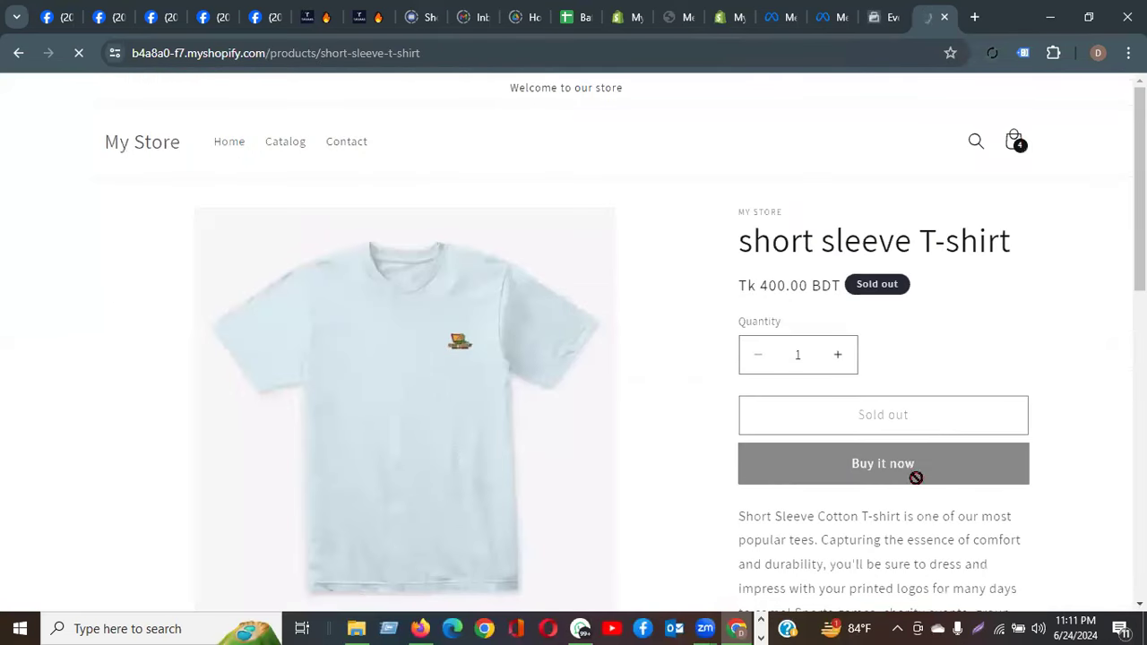
{"action": "left_click", "coordinate": [18, 53]}
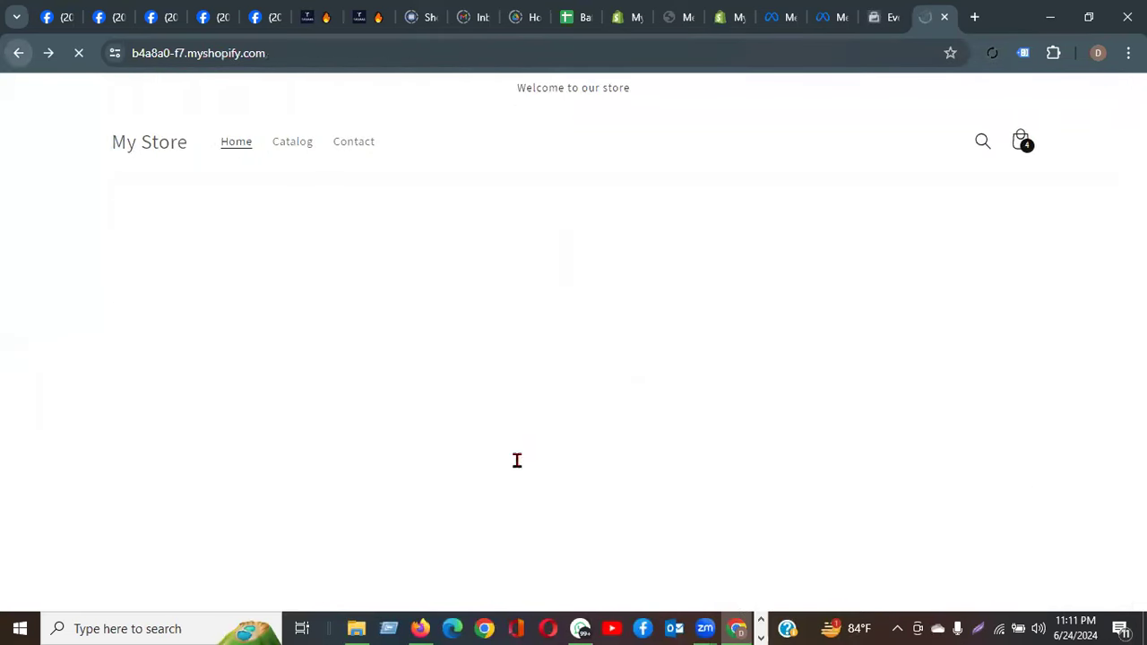
{"action": "left_click", "coordinate": [182, 242]}
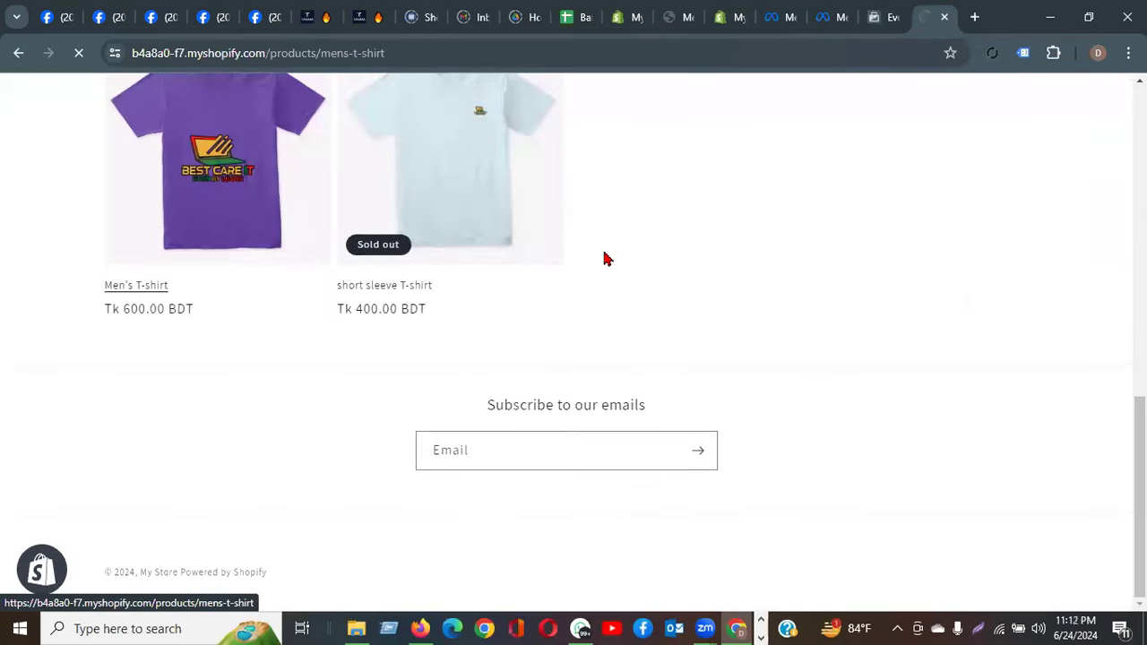
{"action": "left_click", "coordinate": [888, 538]}
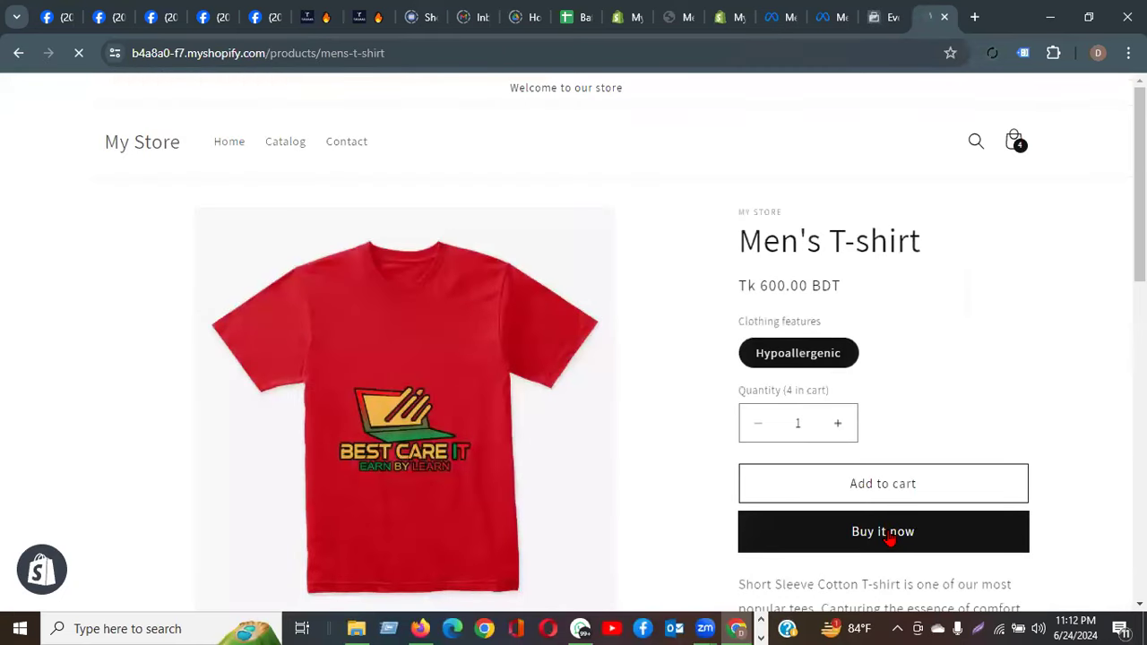
Return to Events Manager and check the event activity in the Batch-15 shopify overview.
{"action": "left_click", "coordinate": [881, 17]}
{"action": "left_click", "coordinate": [832, 12]}
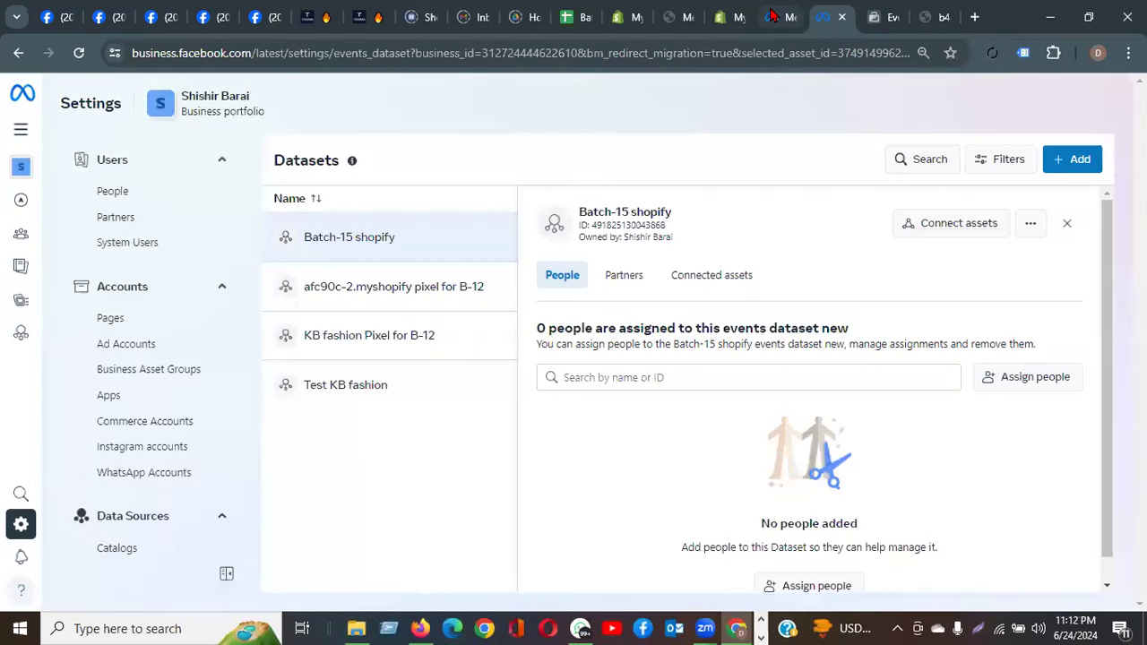
{"action": "left_click", "coordinate": [808, 15]}
{"action": "left_click", "coordinate": [875, 18]}
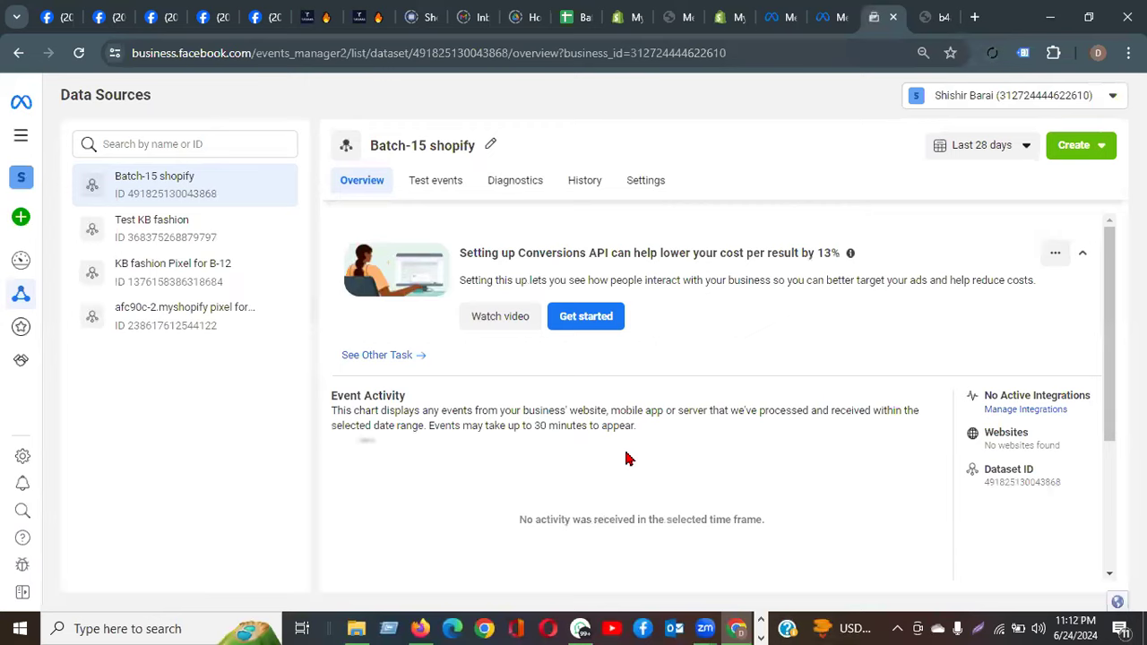
{"action": "scroll", "coordinate": [624, 453], "scroll_direction": "down", "scroll_amount": 3}
{"action": "scroll", "coordinate": [568, 404], "scroll_direction": "up", "scroll_amount": 3}
Examine the dataset's received test events, dismiss the delayed-events notice and reload the page to check again.
{"action": "left_click", "coordinate": [425, 182]}
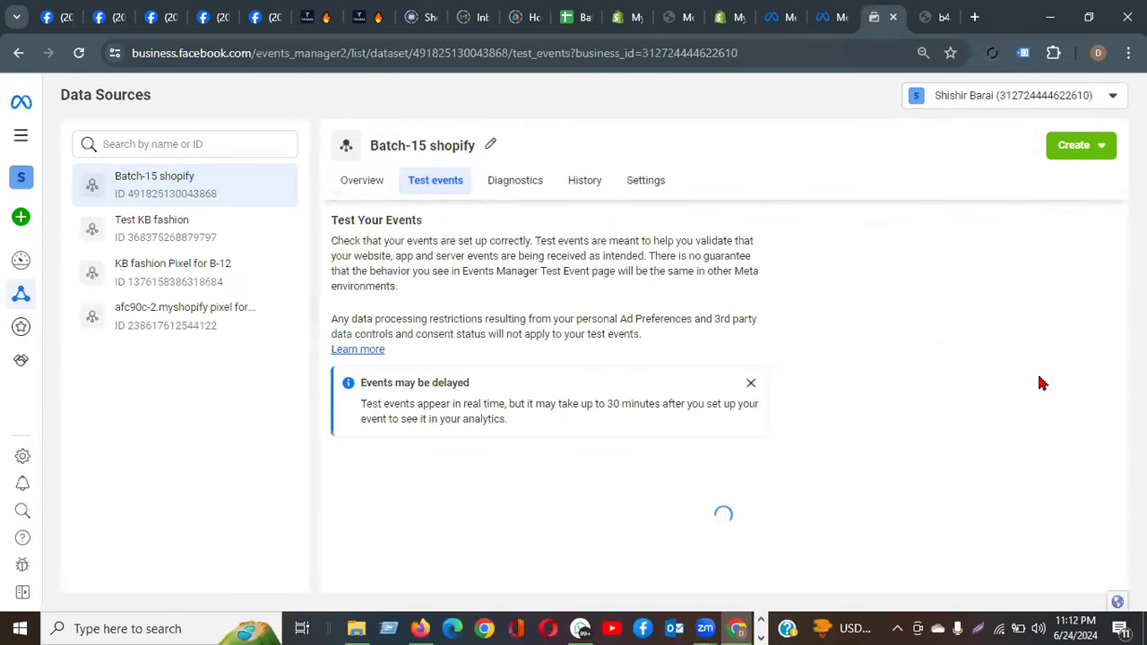
{"action": "scroll", "coordinate": [802, 415], "scroll_direction": "down", "scroll_amount": 3}
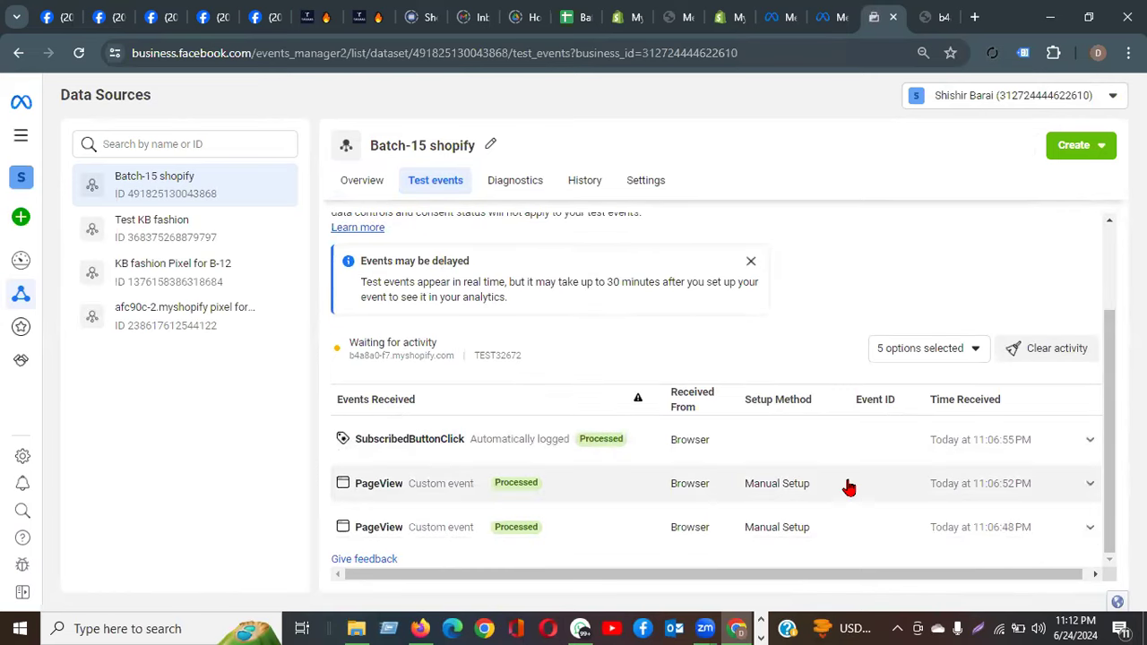
{"action": "scroll", "coordinate": [848, 484], "scroll_direction": "up", "scroll_amount": 3}
{"action": "scroll", "coordinate": [849, 485], "scroll_direction": "down", "scroll_amount": 3}
{"action": "left_click", "coordinate": [752, 263]}
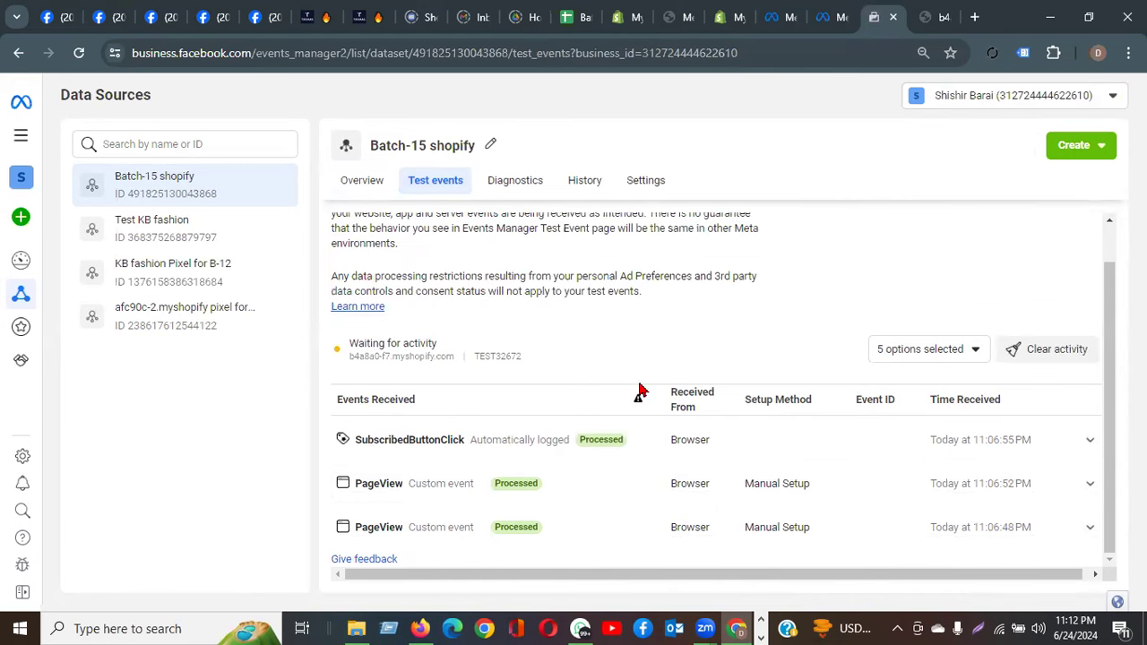
{"action": "left_click", "coordinate": [78, 54]}
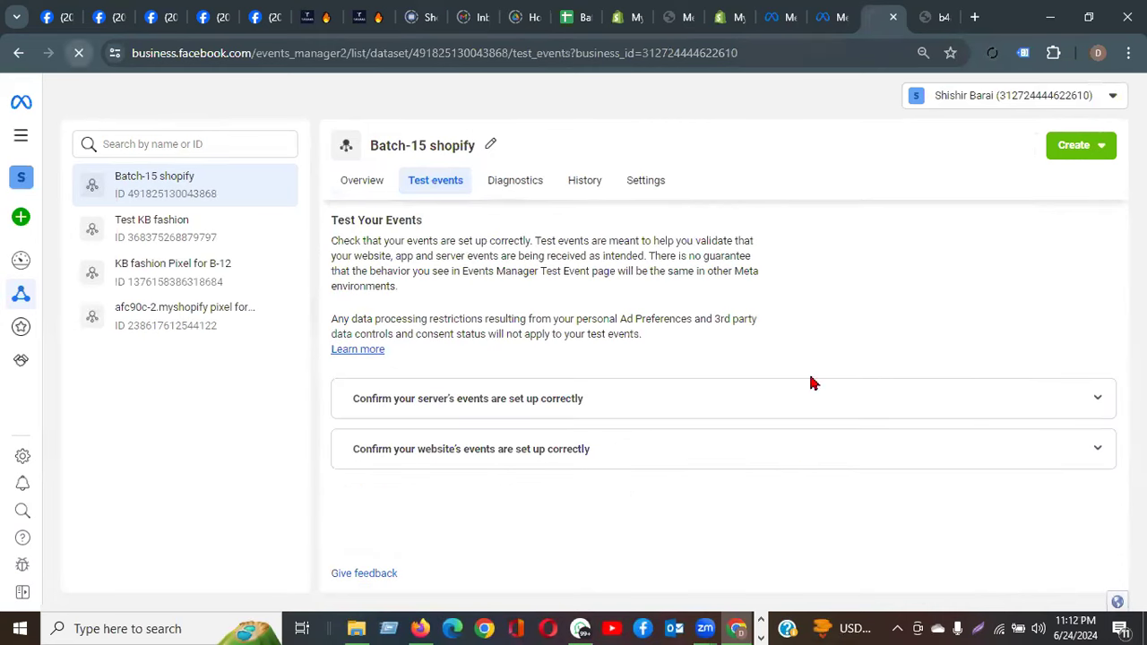
{"action": "left_click", "coordinate": [481, 443]}
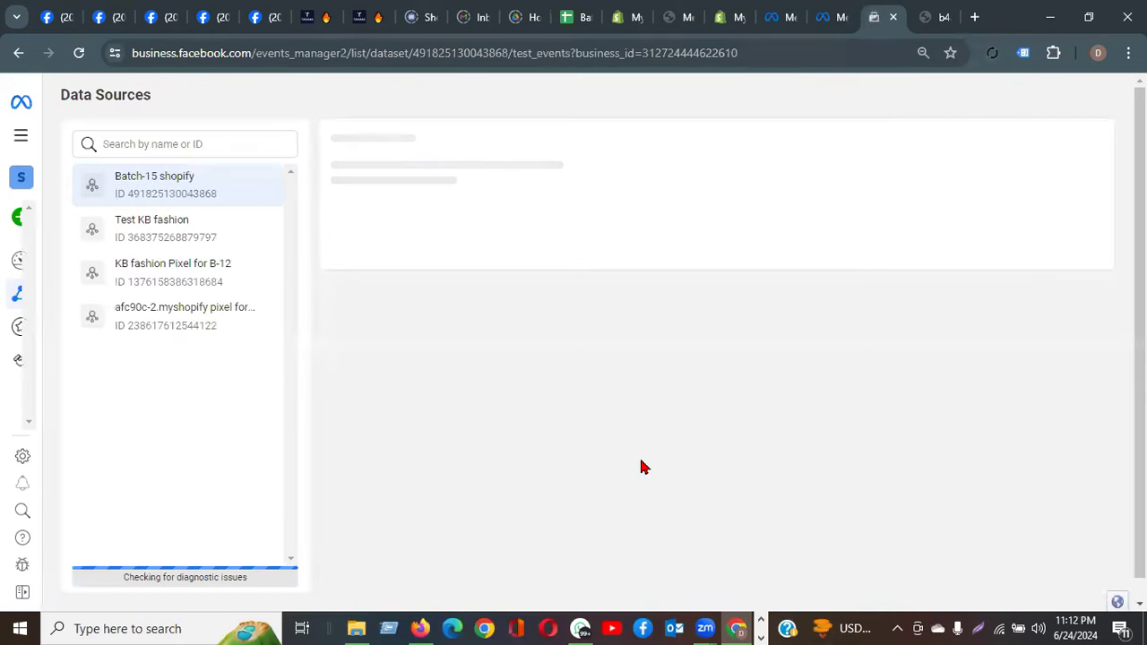
{"action": "scroll", "coordinate": [640, 468], "scroll_direction": "down", "scroll_amount": 1}
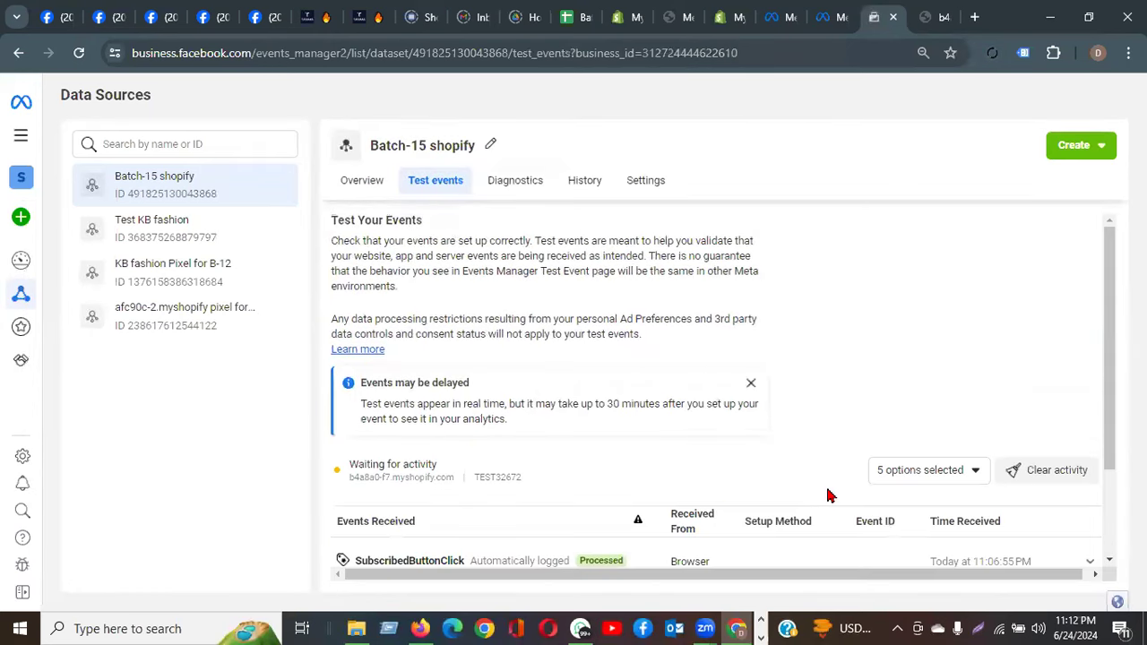
Review the received test events of the Batch-15 shopify dataset and dismiss the delayed-events notice.
{"action": "scroll", "coordinate": [829, 496], "scroll_direction": "down", "scroll_amount": 2}
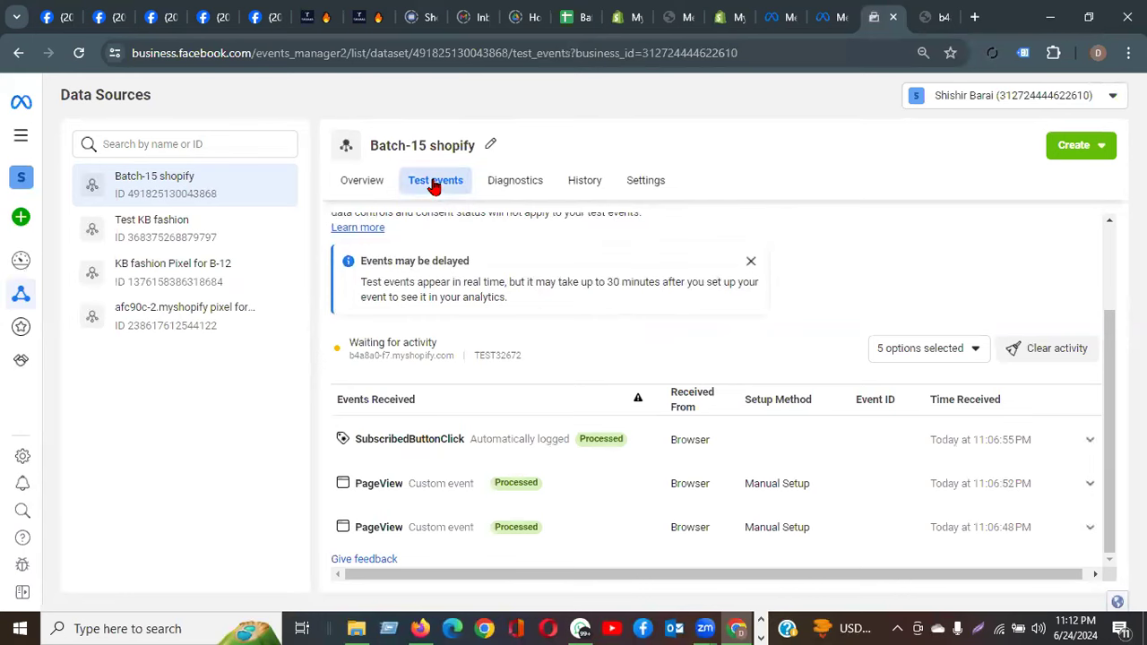
{"action": "left_click", "coordinate": [752, 262]}
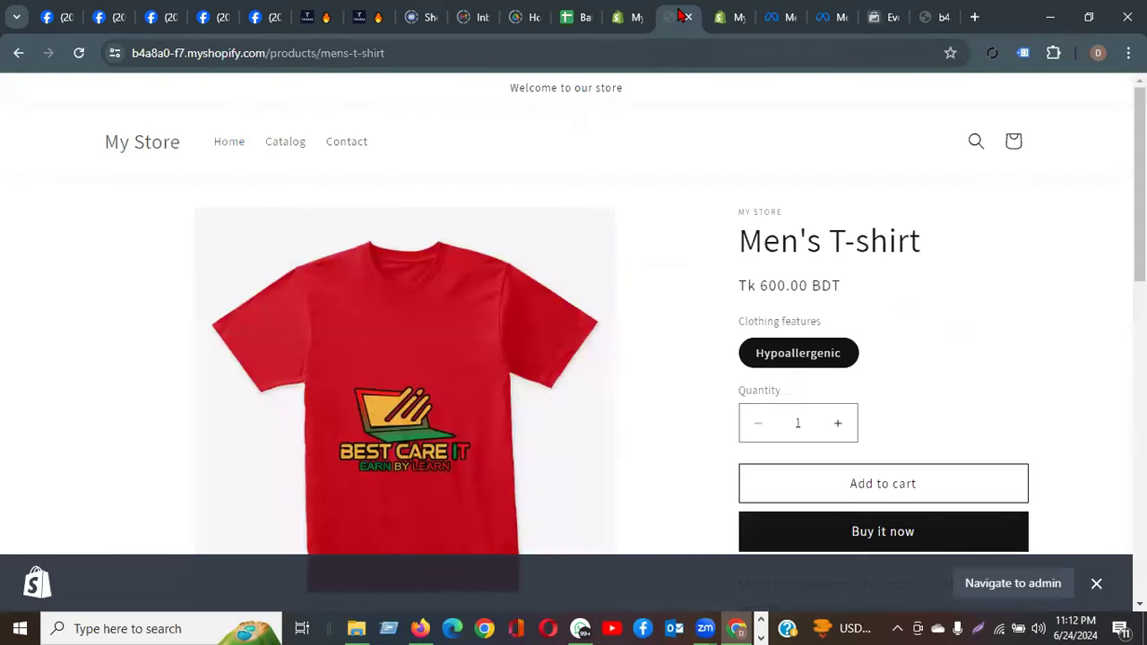
Compare the web address of the Shopify admin with that of the storefront's Men's T-shirt page.
{"action": "left_click", "coordinate": [731, 21]}
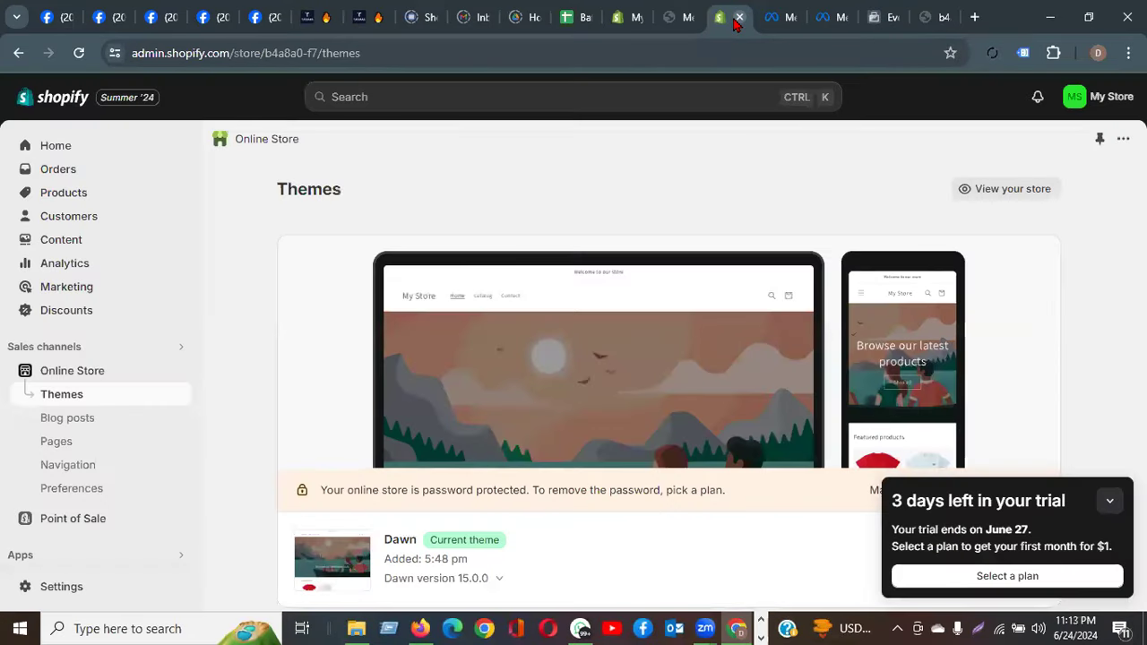
{"action": "left_click_drag", "start_coordinate": [233, 53], "coordinate": [121, 60]}
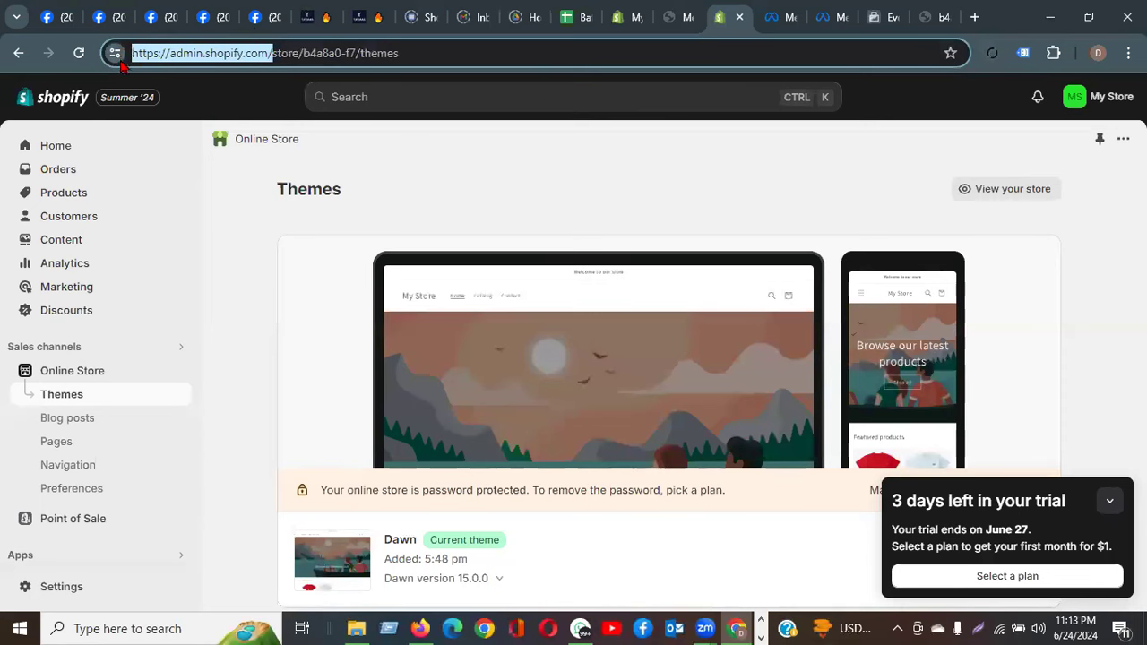
{"action": "left_click", "coordinate": [665, 22]}
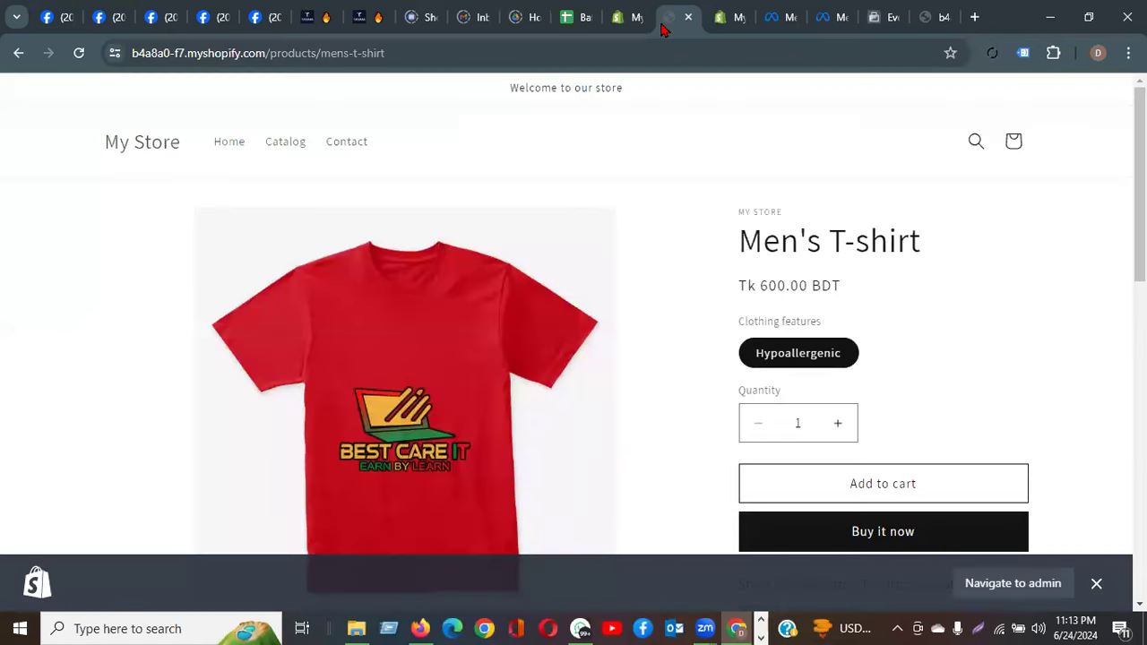
{"action": "left_click_drag", "start_coordinate": [266, 53], "coordinate": [121, 59]}
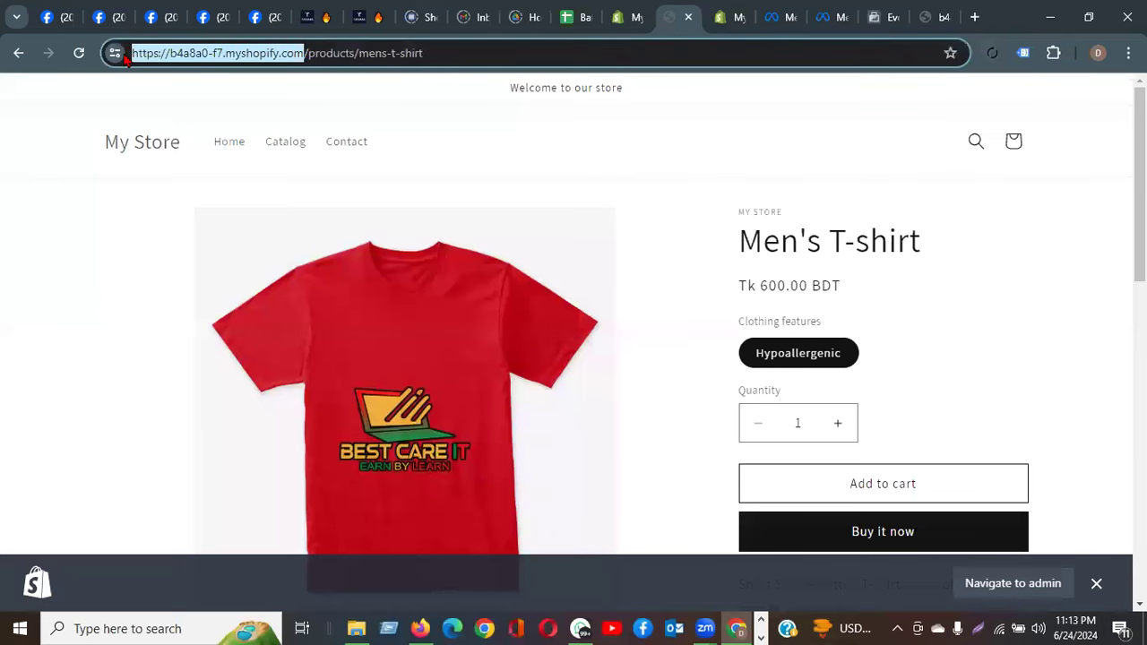
{"action": "left_click", "coordinate": [548, 26]}
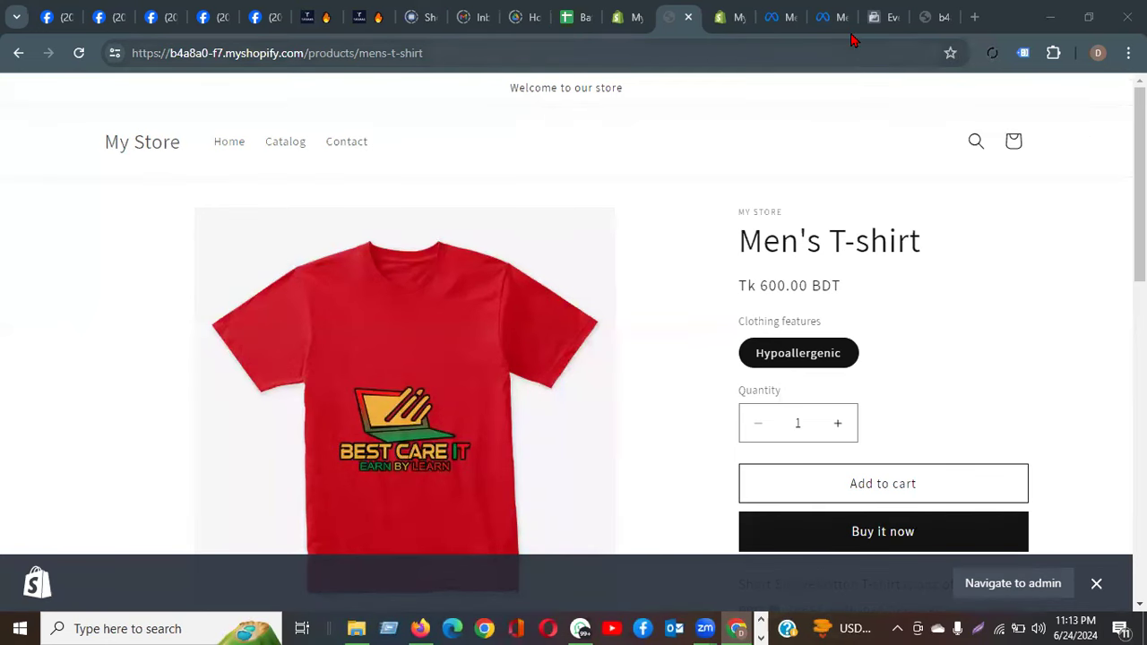
Return to Events Manager and check the Batch-15 shopify overview for event activity.
{"action": "left_click", "coordinate": [883, 12]}
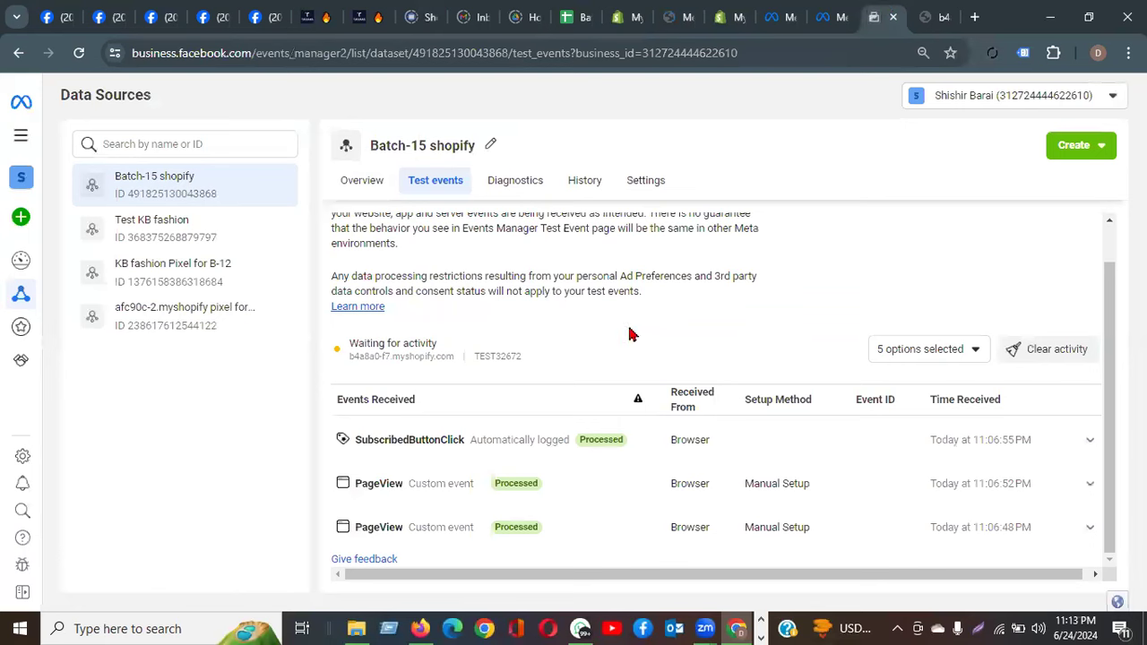
{"action": "left_click", "coordinate": [345, 184]}
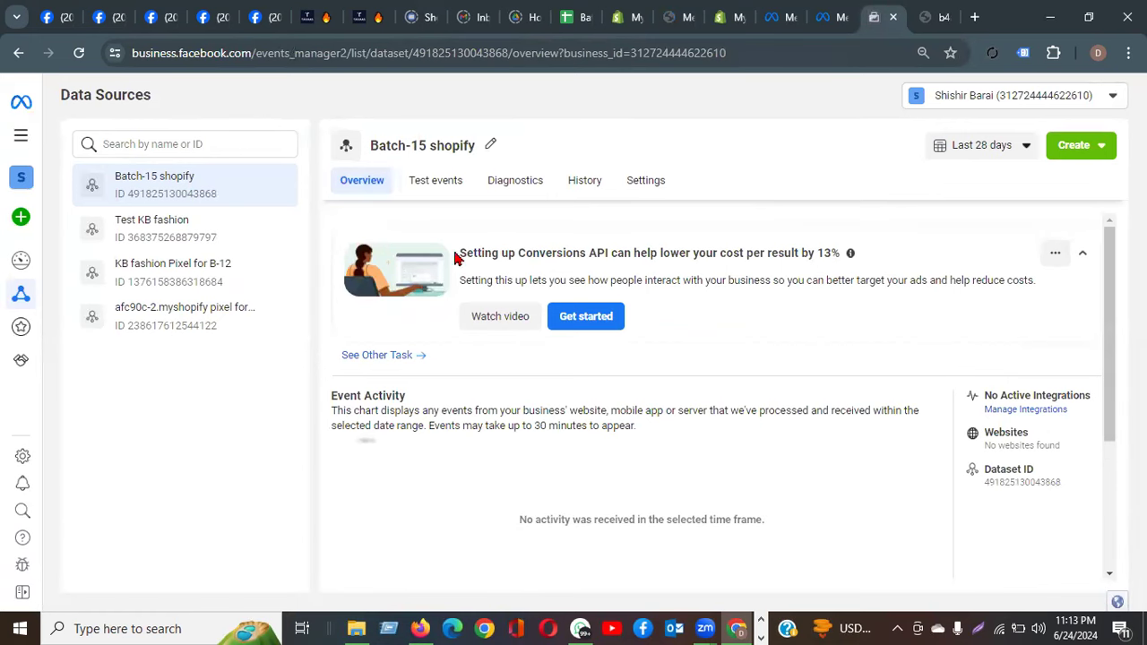
{"action": "left_click", "coordinate": [437, 186]}
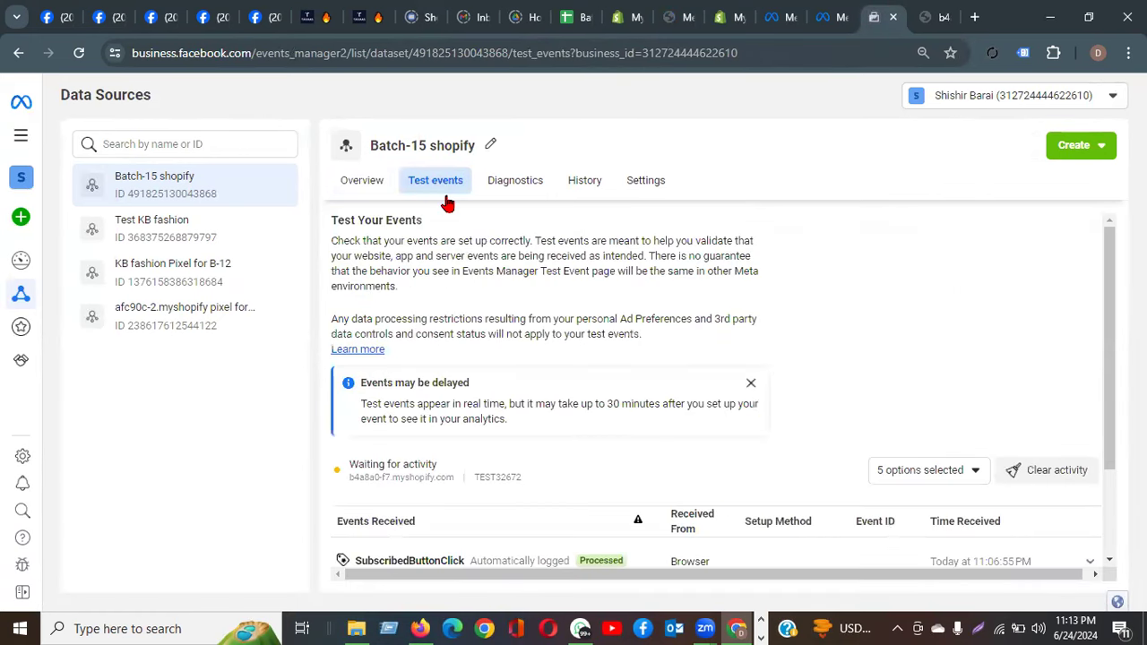
{"action": "left_click", "coordinate": [645, 181]}
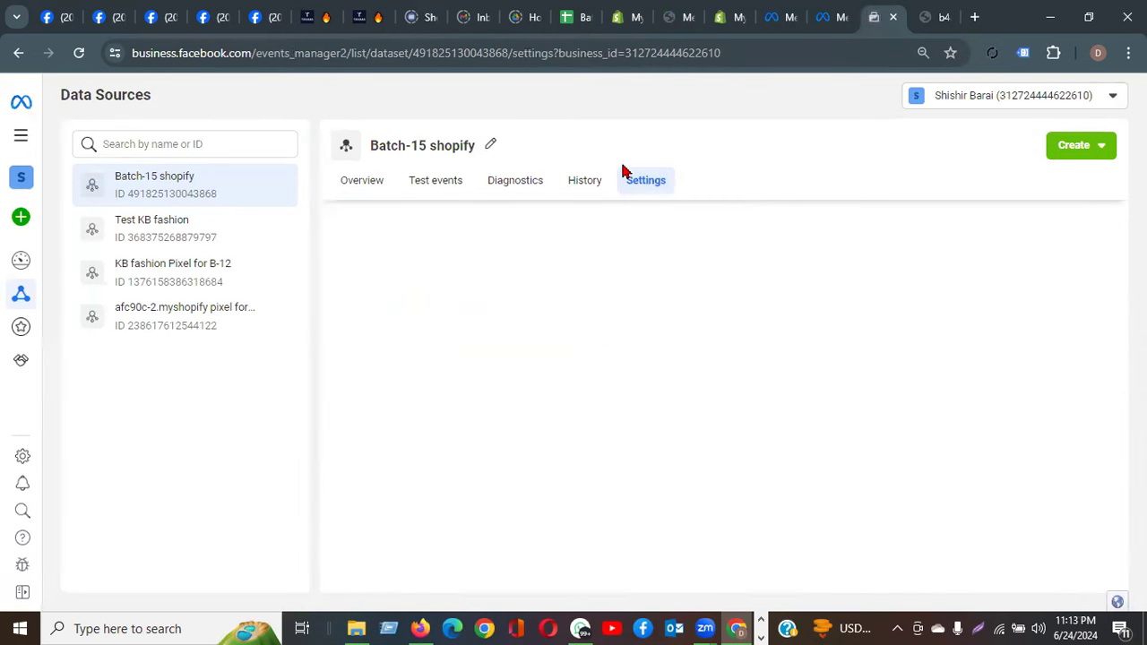
{"action": "left_click", "coordinate": [365, 186]}
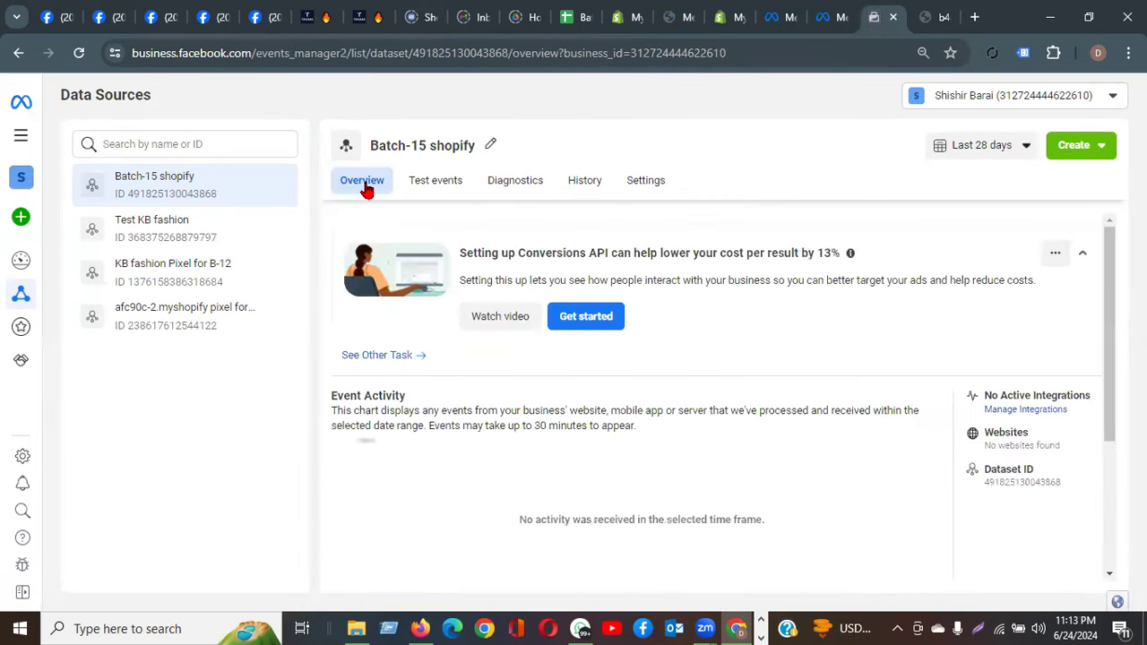
{"action": "scroll", "coordinate": [896, 401], "scroll_direction": "down", "scroll_amount": 3}
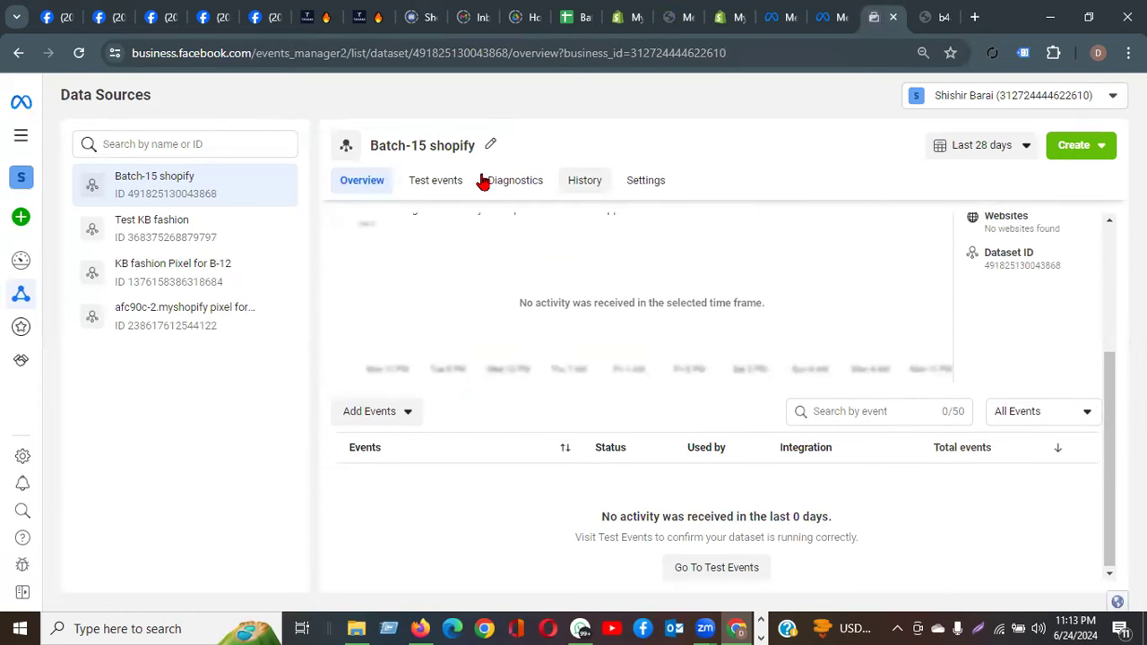
Reload the Batch-15 shopify test events page and examine the list of received events.
{"action": "left_click", "coordinate": [452, 180]}
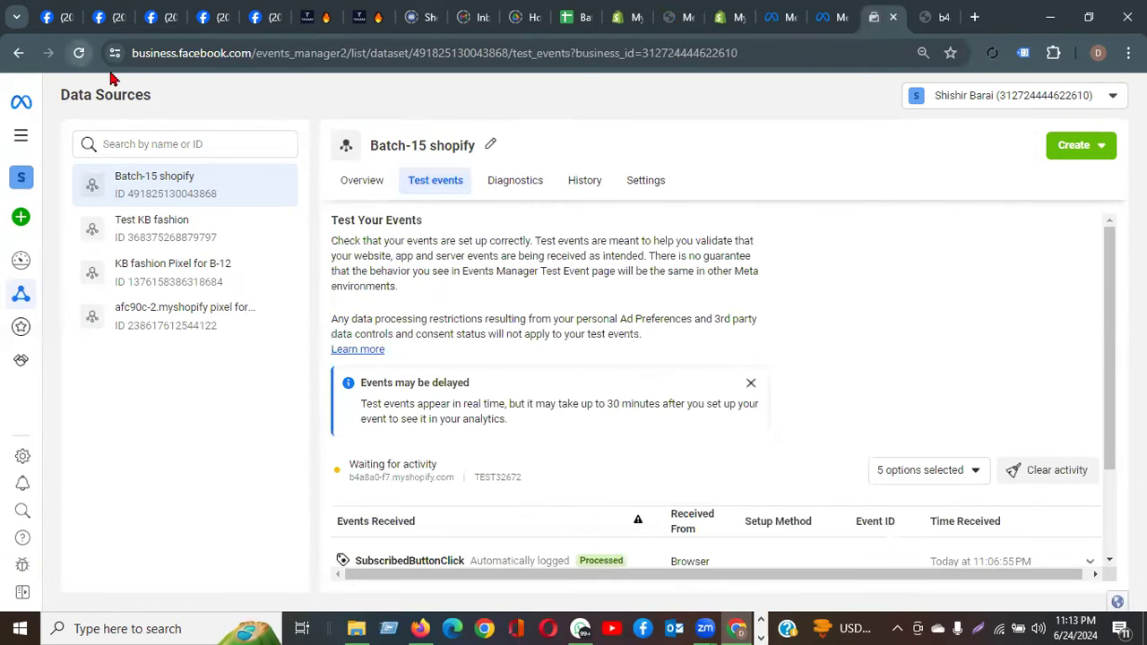
{"action": "left_click", "coordinate": [78, 53]}
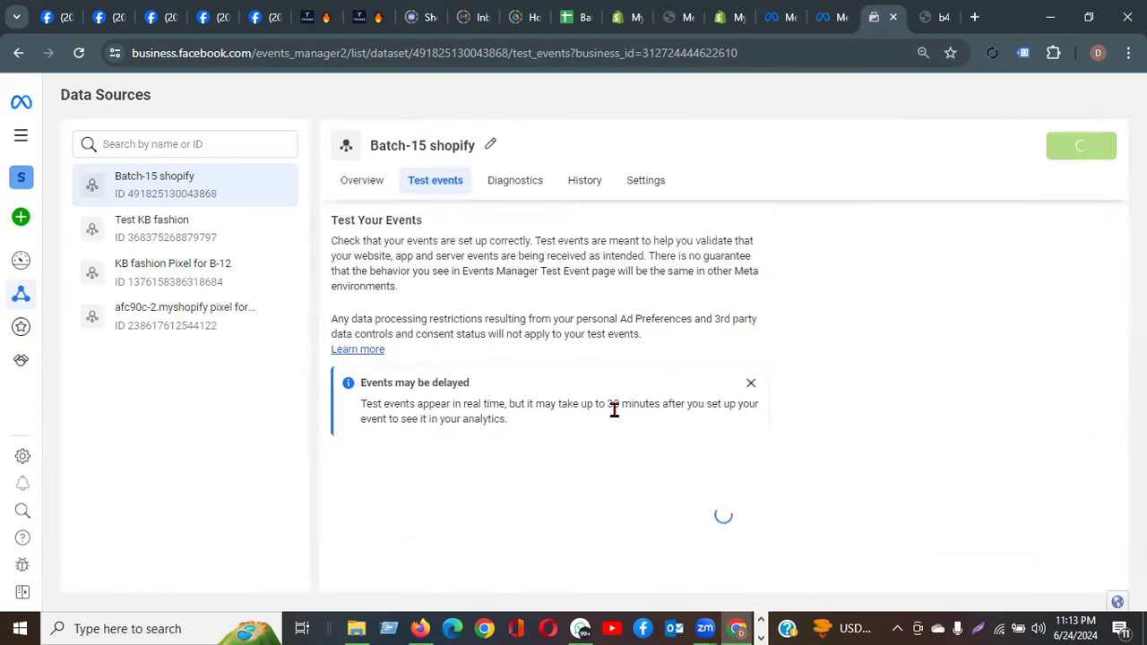
{"action": "scroll", "coordinate": [942, 440], "scroll_direction": "down", "scroll_amount": 2}
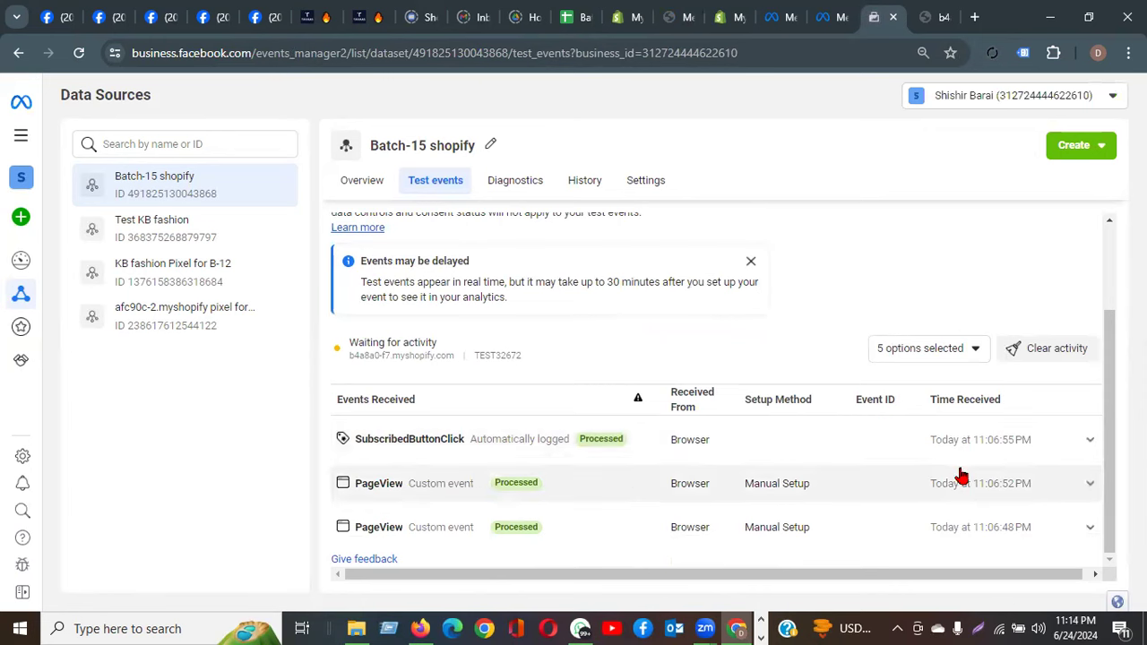
Check the activity of the Test KB fashion, KB fashion Pixel for B-12 and afc90c-2.myshopify pixel for B-12 datasets.
{"action": "left_click", "coordinate": [211, 233]}
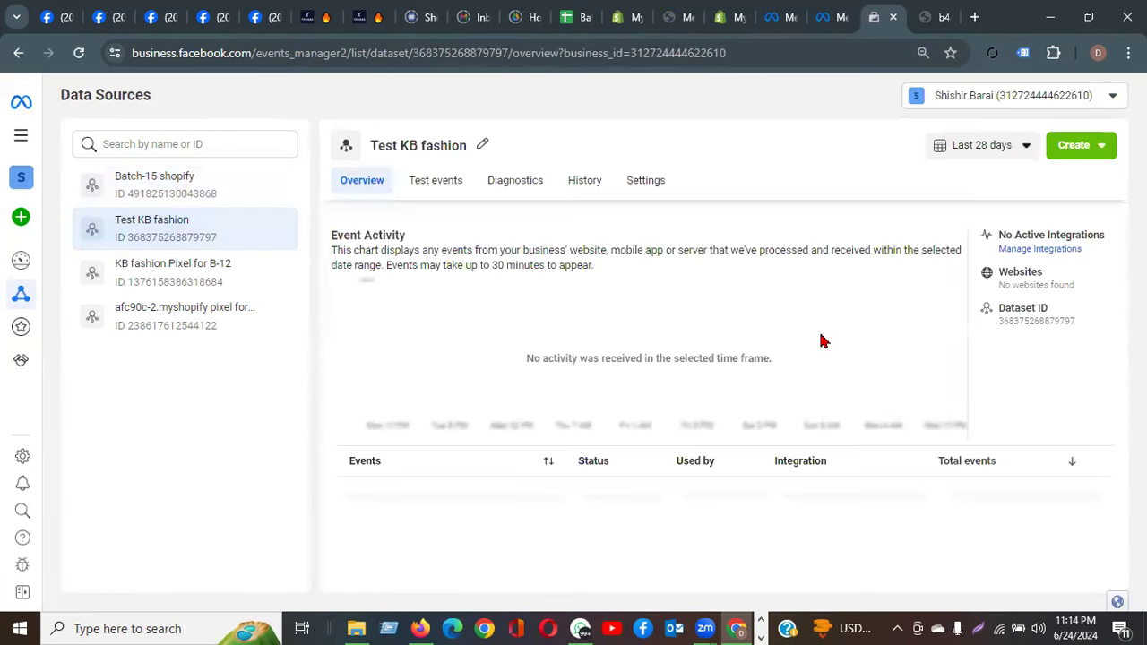
{"action": "scroll", "coordinate": [690, 414], "scroll_direction": "down", "scroll_amount": 1}
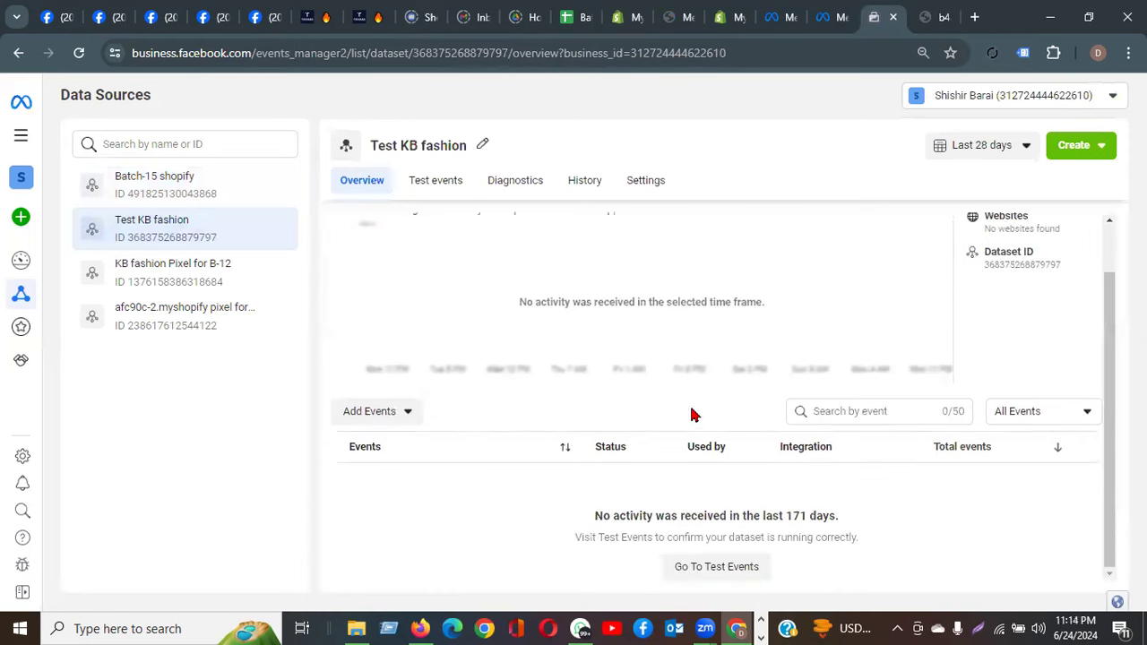
{"action": "left_click", "coordinate": [161, 282]}
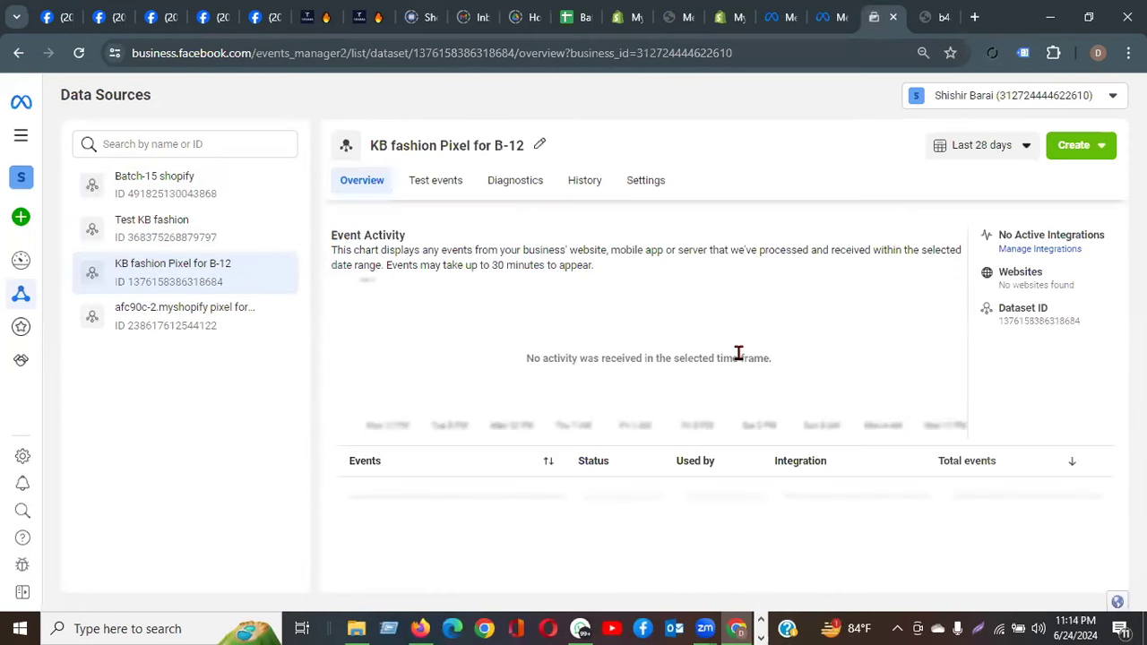
{"action": "scroll", "coordinate": [722, 499], "scroll_direction": "down", "scroll_amount": 1}
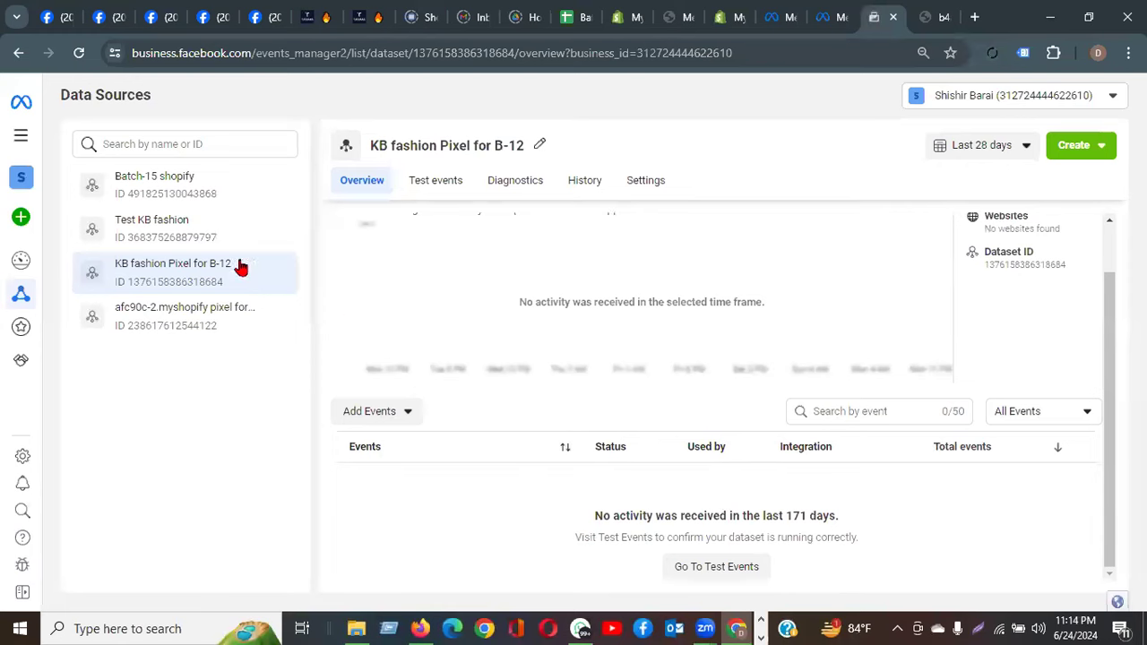
{"action": "left_click", "coordinate": [153, 328]}
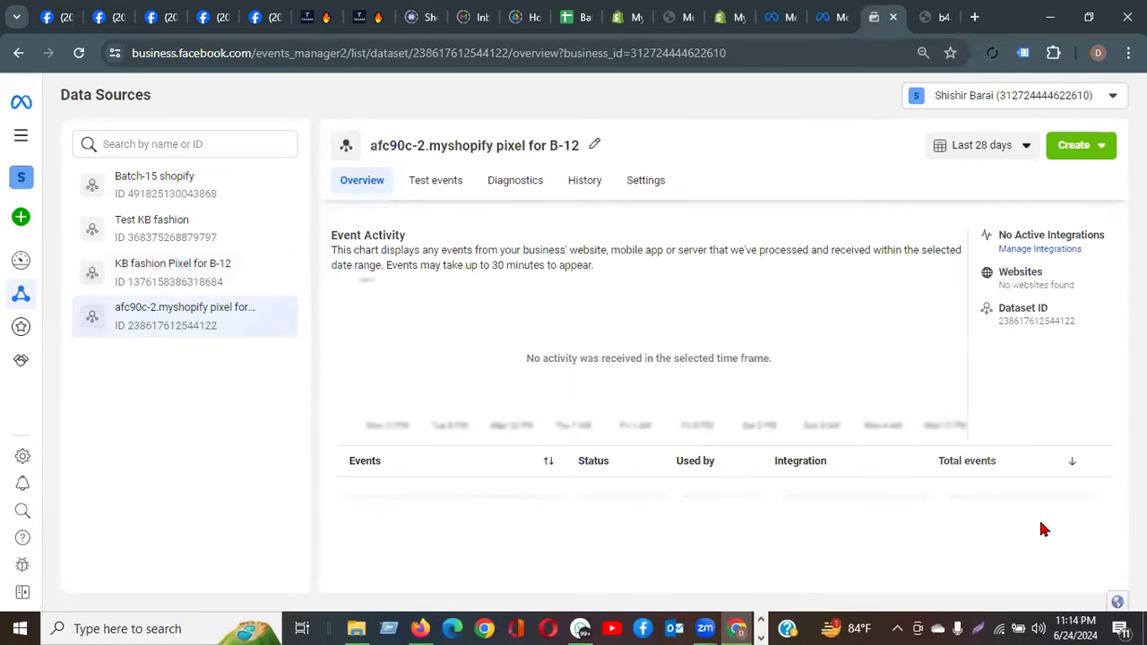
{"action": "left_click", "coordinate": [434, 180]}
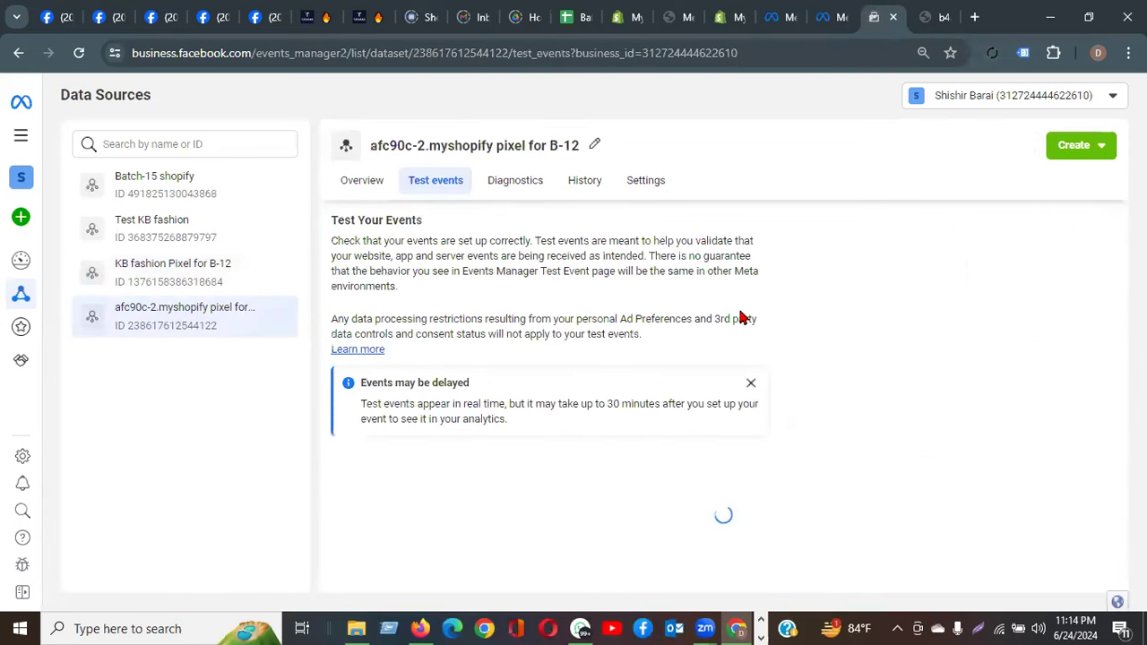
Go back to the Batch-15 shopify test events and clear the recorded activity.
{"action": "left_click", "coordinate": [183, 185]}
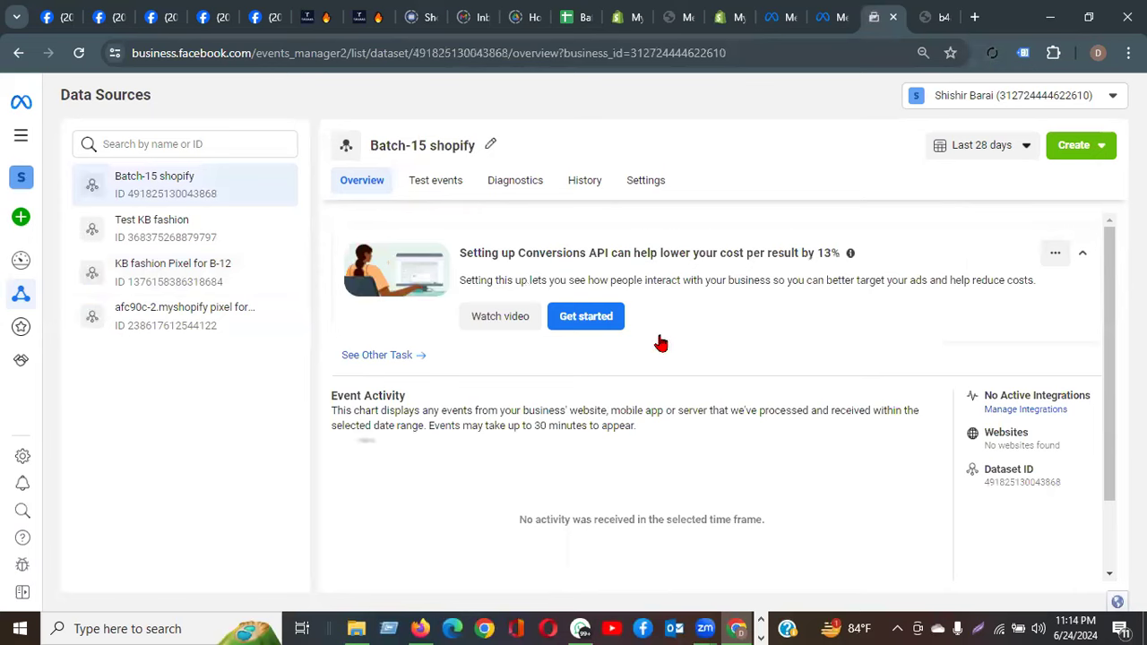
{"action": "left_click", "coordinate": [435, 180]}
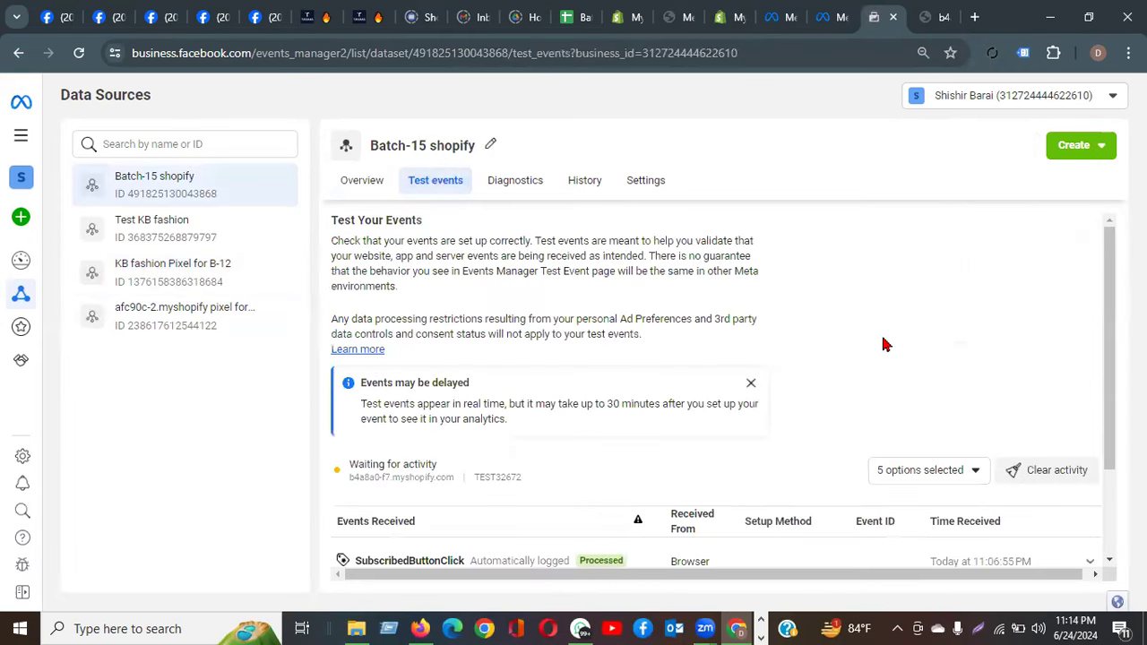
{"action": "scroll", "coordinate": [885, 345], "scroll_direction": "down", "scroll_amount": 3}
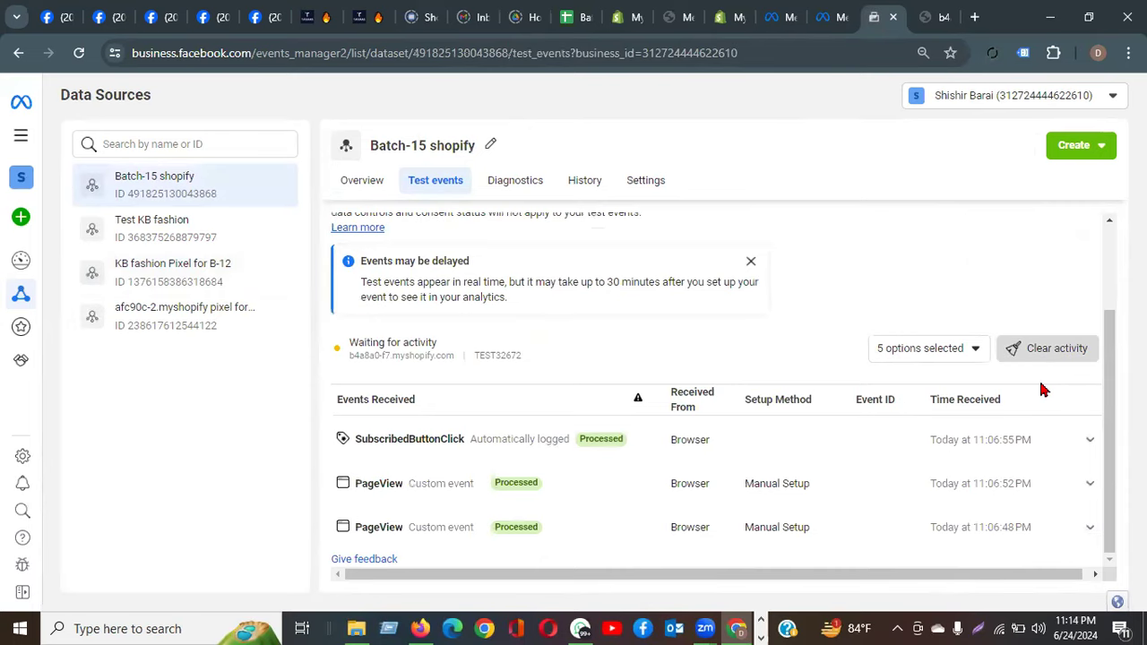
{"action": "left_click", "coordinate": [1044, 349]}
{"action": "left_click", "coordinate": [734, 319]}
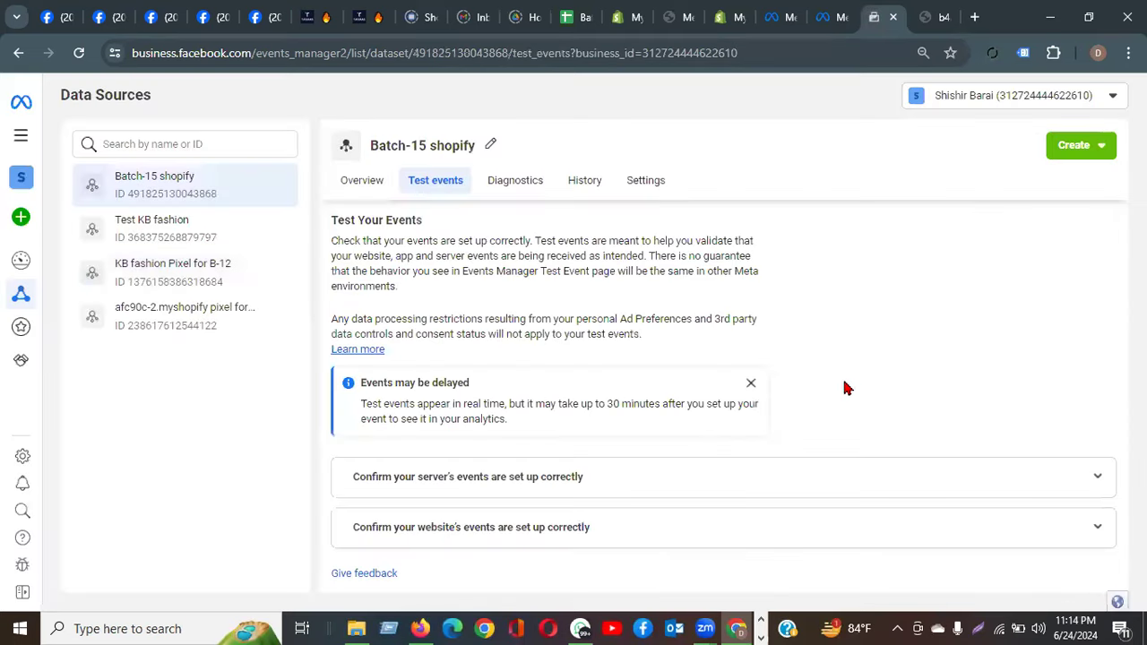
{"action": "left_click", "coordinate": [478, 533]}
{"action": "scroll", "coordinate": [479, 538], "scroll_direction": "down", "scroll_amount": 3}
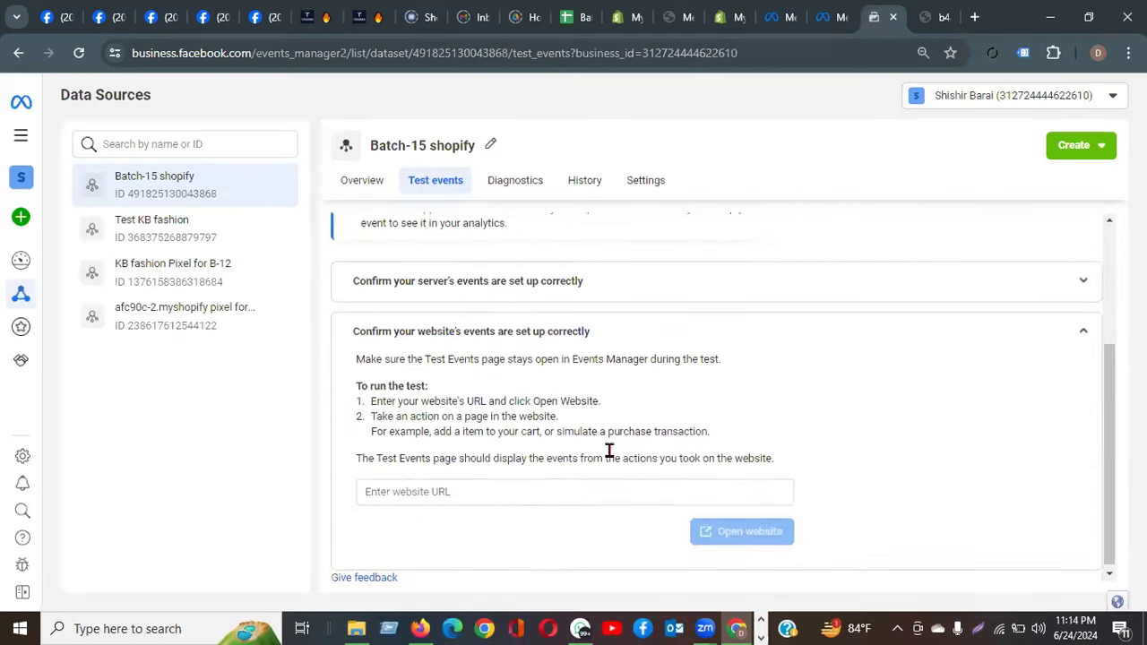
{"action": "left_click", "coordinate": [480, 484]}
{"action": "type", "text": "https://b4a8a0-f7.myshopify.com/"}
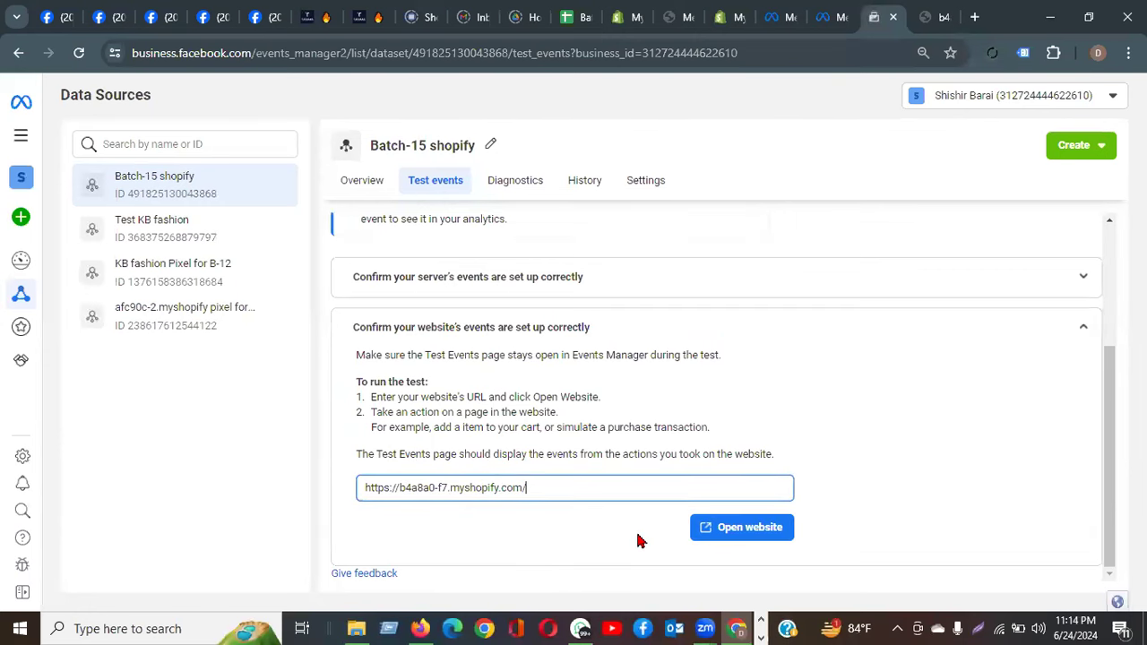
{"action": "left_click", "coordinate": [739, 531]}
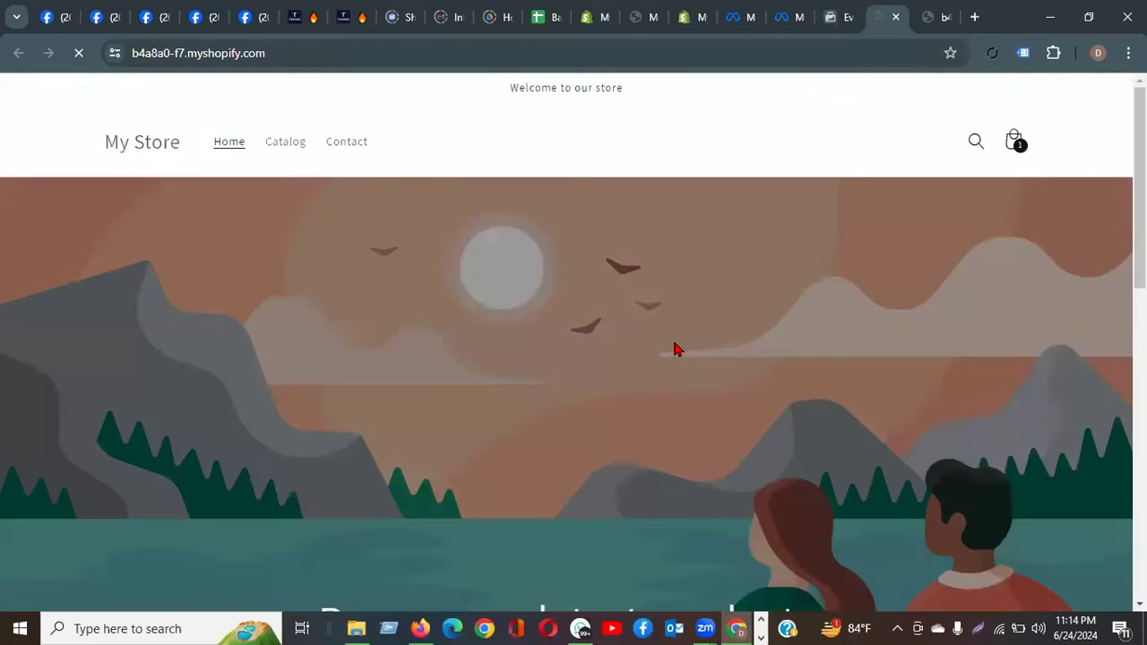
Open the Men's T-shirt from the storefront home page and add it to the cart.
{"action": "scroll", "coordinate": [663, 332], "scroll_direction": "down", "scroll_amount": 10}
{"action": "scroll", "coordinate": [655, 323], "scroll_direction": "up", "scroll_amount": 10}
{"action": "left_click", "coordinate": [215, 538]}
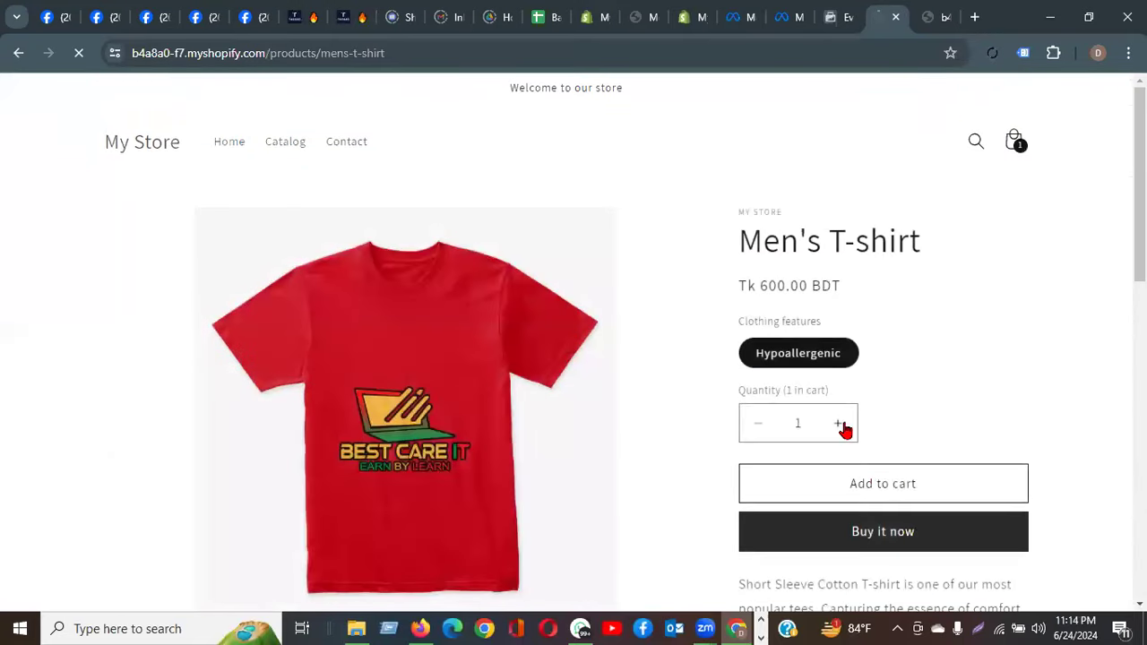
{"action": "left_click", "coordinate": [888, 489]}
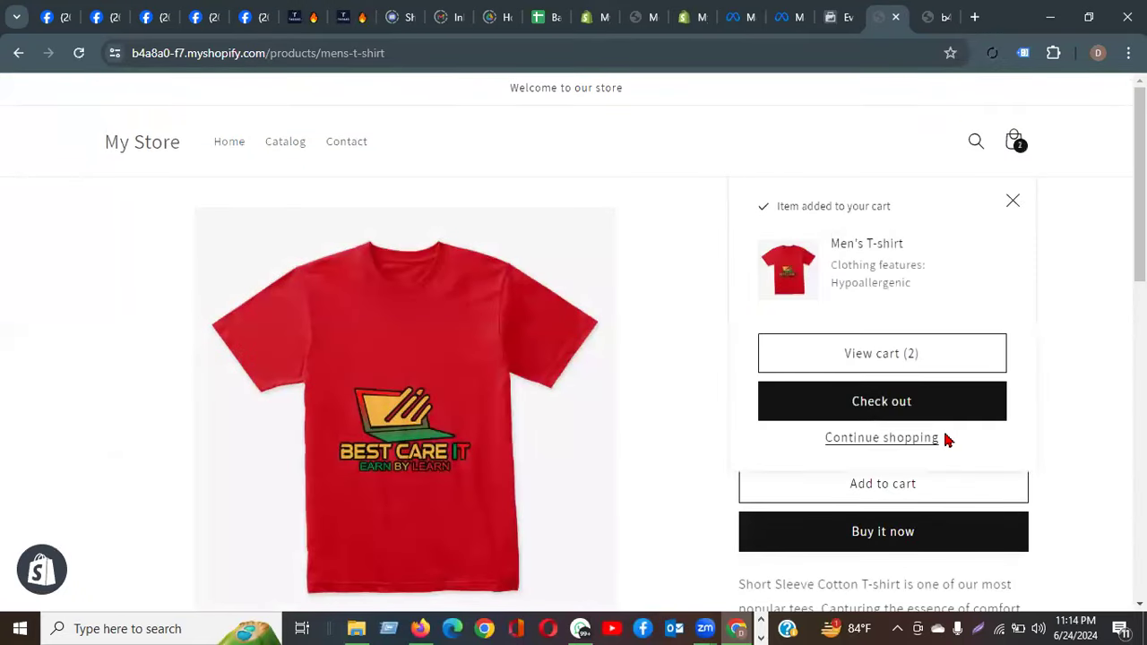
Try the Men's T-shirt's Buy it now checkout, return to the store and view the product page again.
{"action": "left_click", "coordinate": [924, 535]}
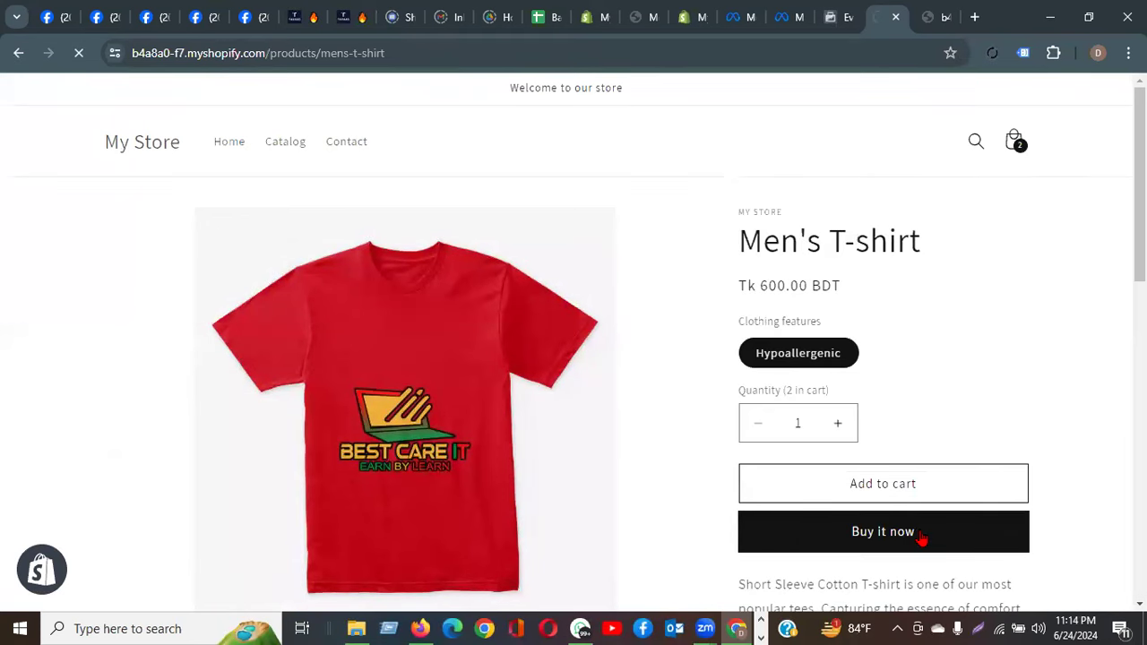
{"action": "left_click", "coordinate": [144, 371]}
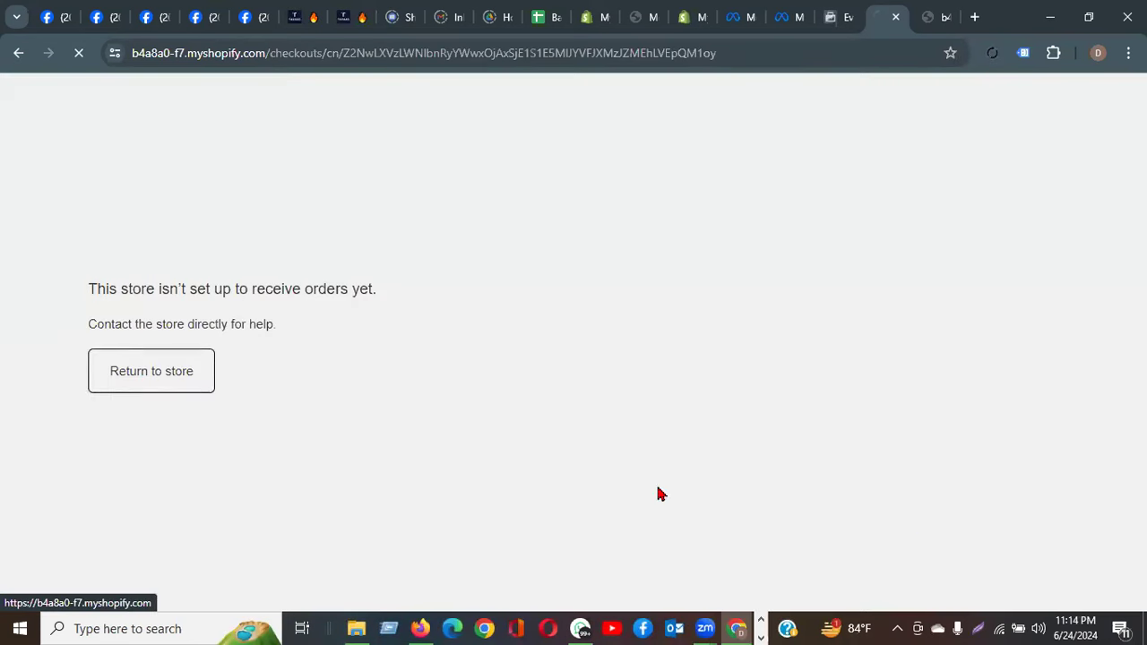
{"action": "scroll", "coordinate": [714, 394], "scroll_direction": "down", "scroll_amount": 10}
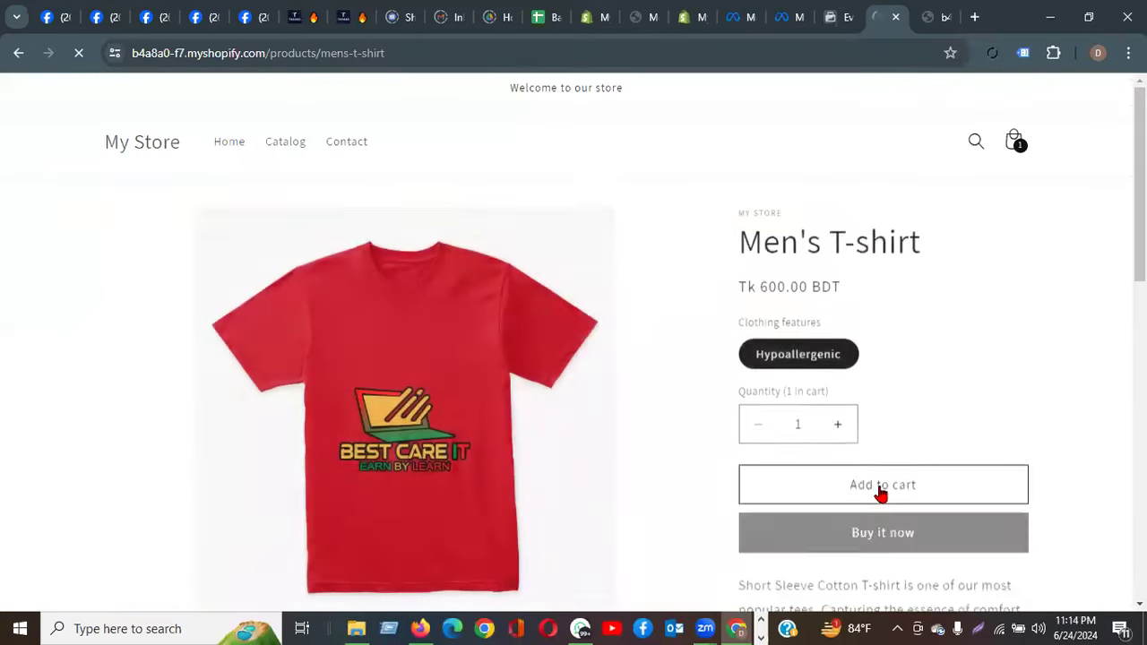
{"action": "scroll", "coordinate": [881, 486], "scroll_direction": "down", "scroll_amount": 5}
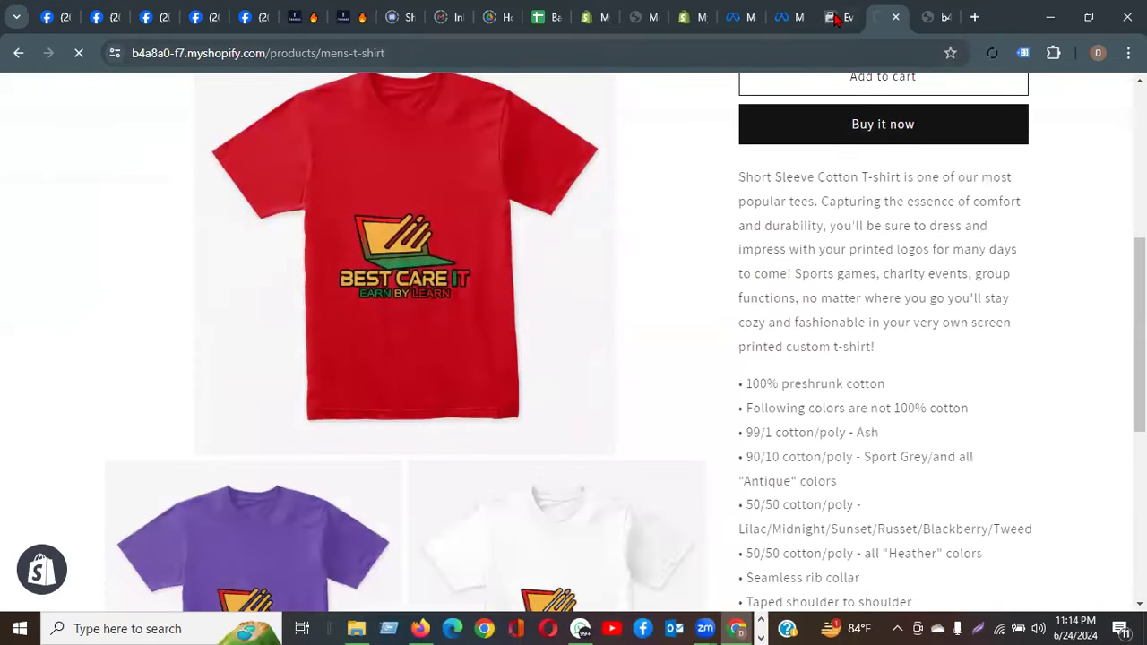
Switch back to Events Manager and review the Batch-15 shopify test events for the Purchase, Add to cart and PageView entries.
{"action": "left_click", "coordinate": [838, 17]}
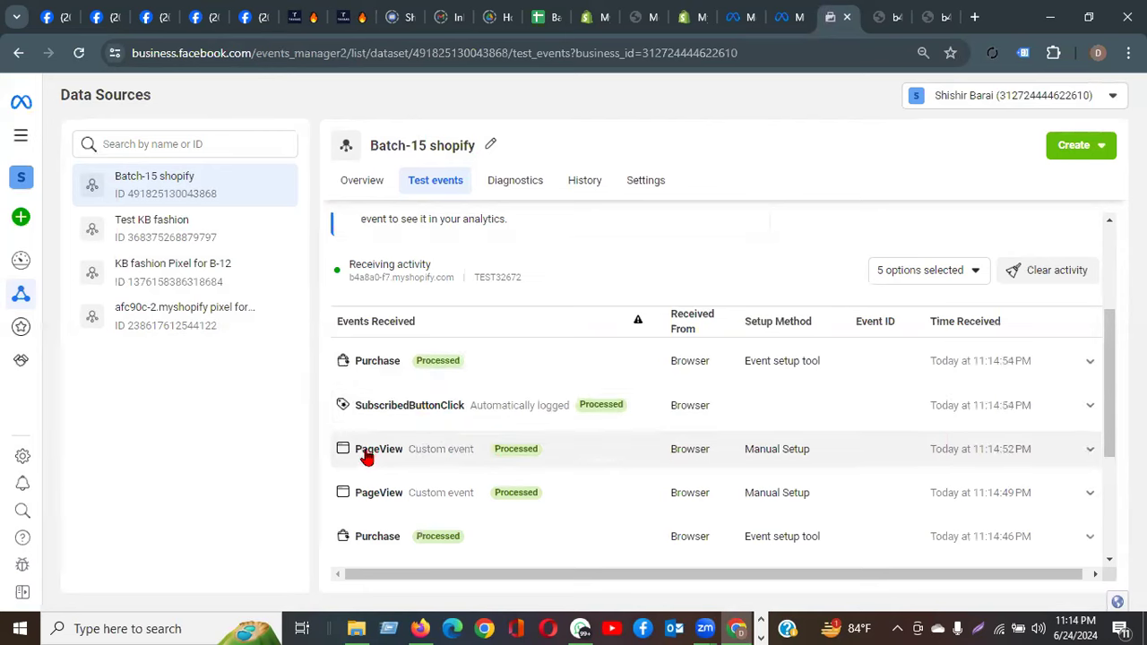
{"action": "scroll", "coordinate": [430, 497], "scroll_direction": "down", "scroll_amount": 1}
{"action": "scroll", "coordinate": [404, 491], "scroll_direction": "down", "scroll_amount": 2}
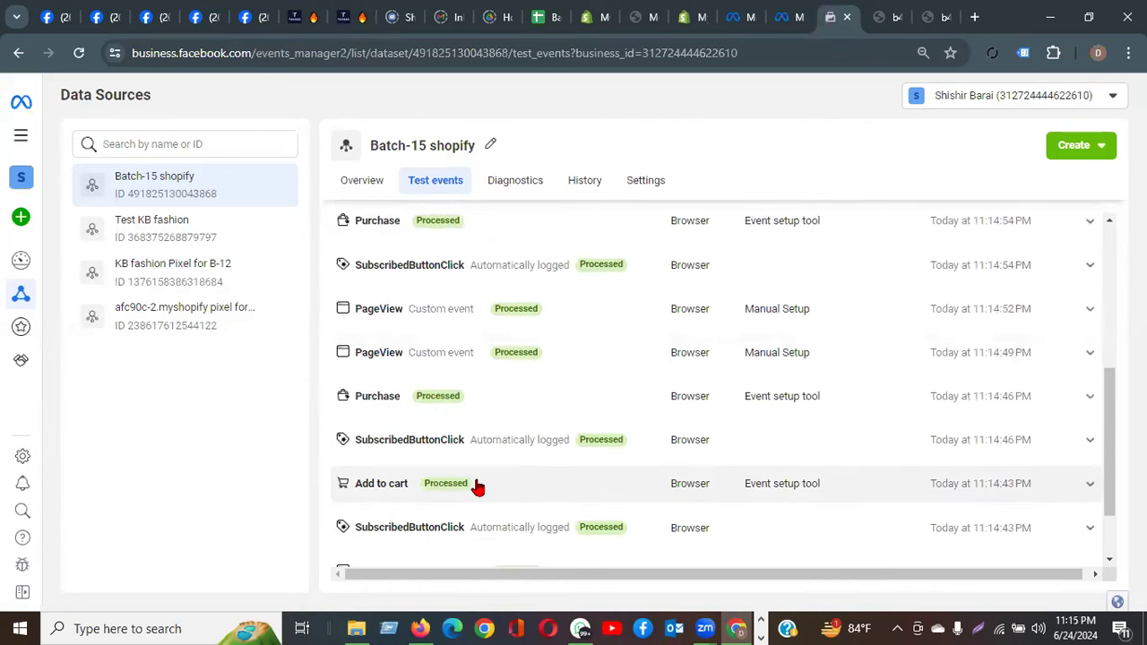
{"action": "scroll", "coordinate": [493, 466], "scroll_direction": "down", "scroll_amount": 2}
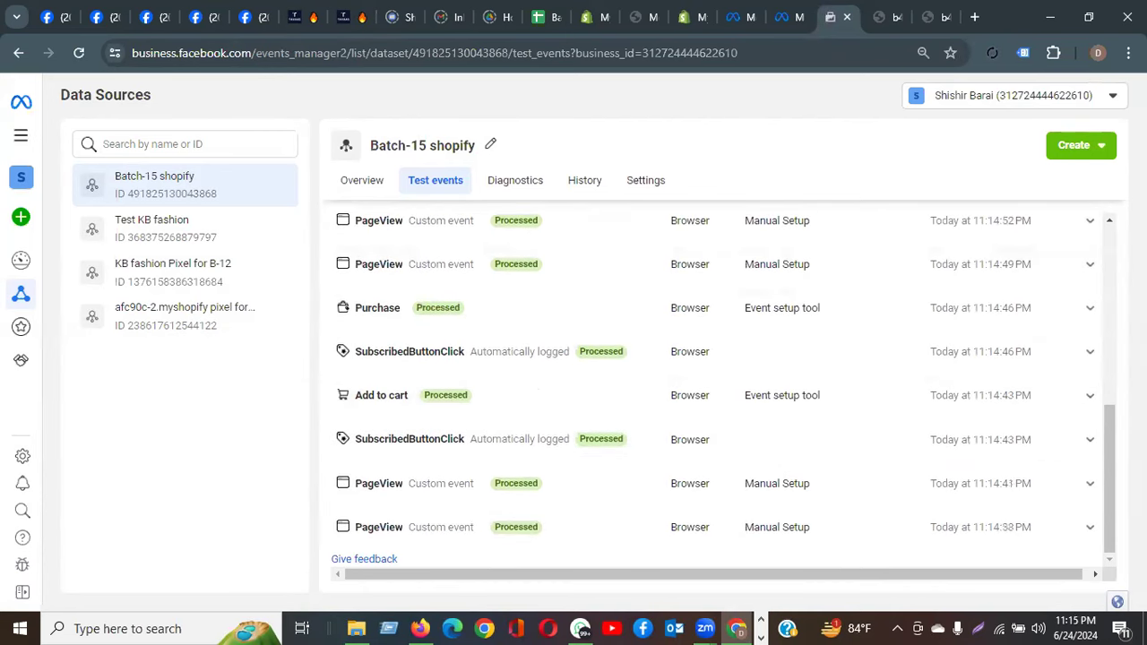
{"action": "left_click_drag", "start_coordinate": [1111, 487], "coordinate": [1109, 385]}
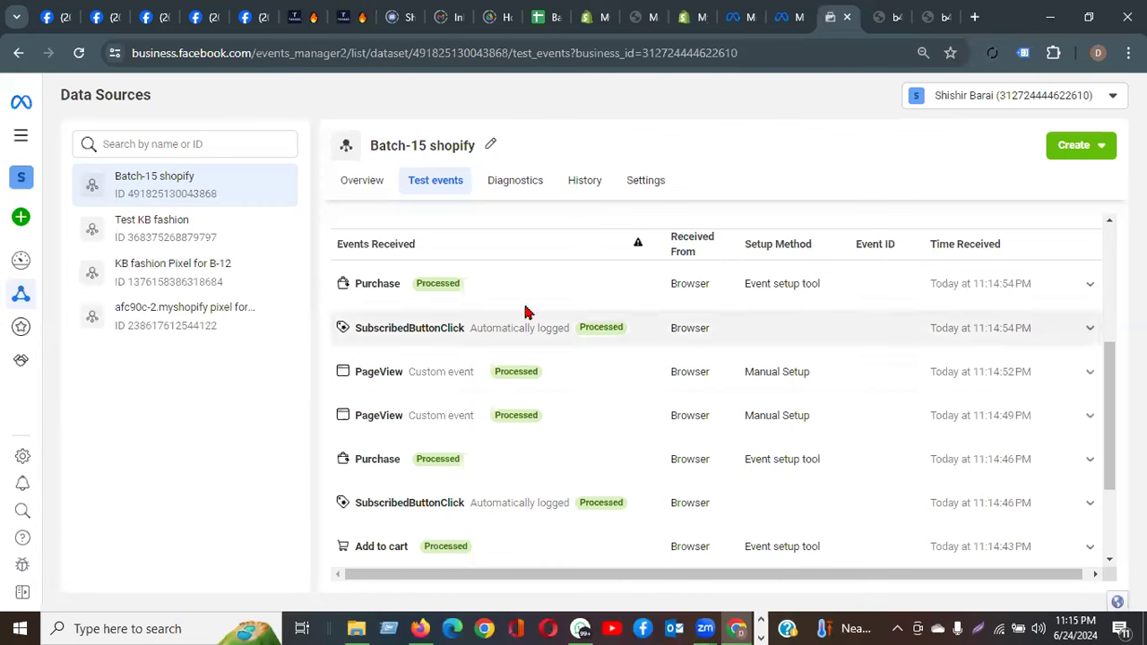
{"action": "mouse_move", "coordinate": [1116, 375]}
{"action": "left_mouse_down"}
{"action": "mouse_move", "coordinate": [1111, 345]}
{"action": "mouse_move", "coordinate": [1098, 376]}
{"action": "left_mouse_up"}
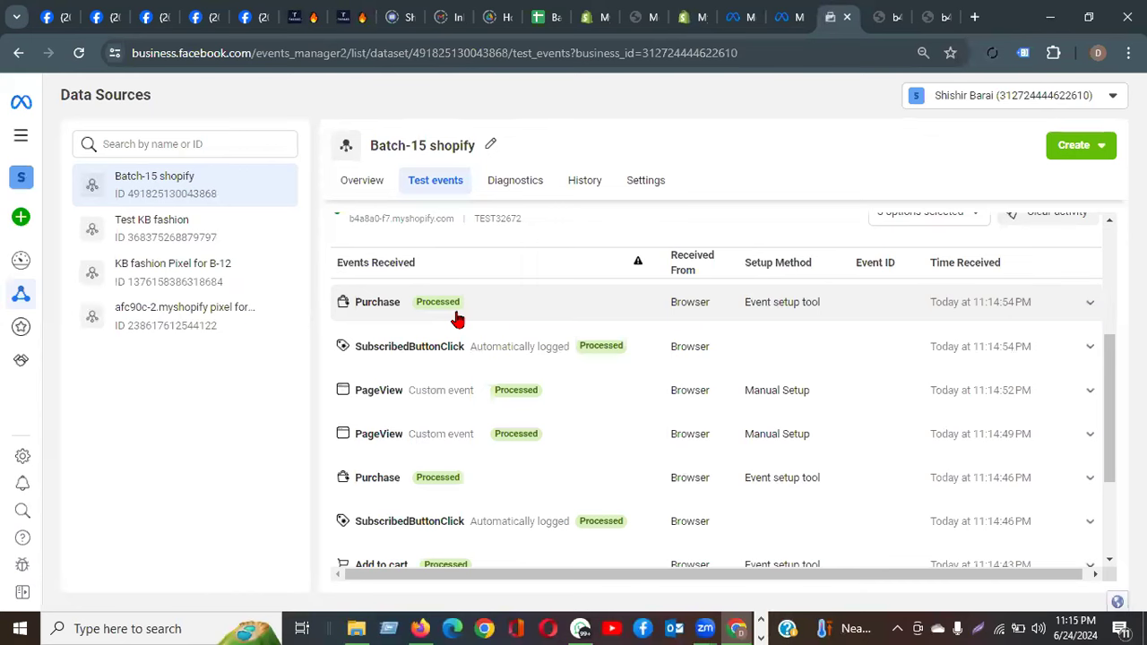
{"action": "scroll", "coordinate": [551, 349], "scroll_direction": "up", "scroll_amount": 3}
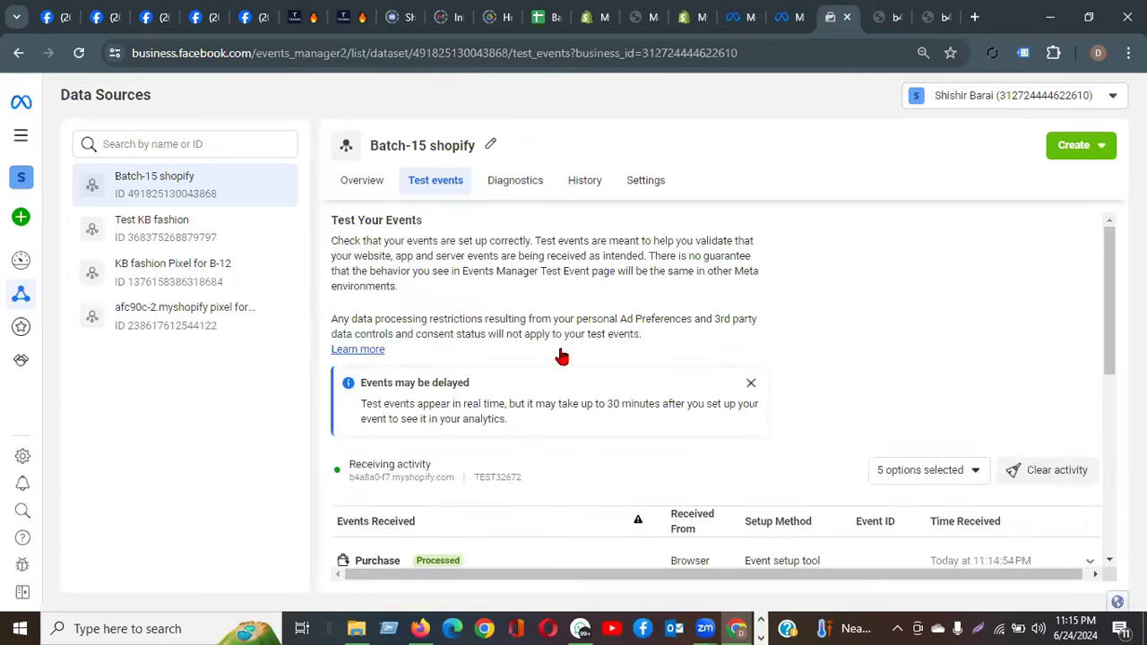
Open the Batch-15 shopify dataset's overview and examine its event activity chart and events list.
{"action": "left_click", "coordinate": [363, 182]}
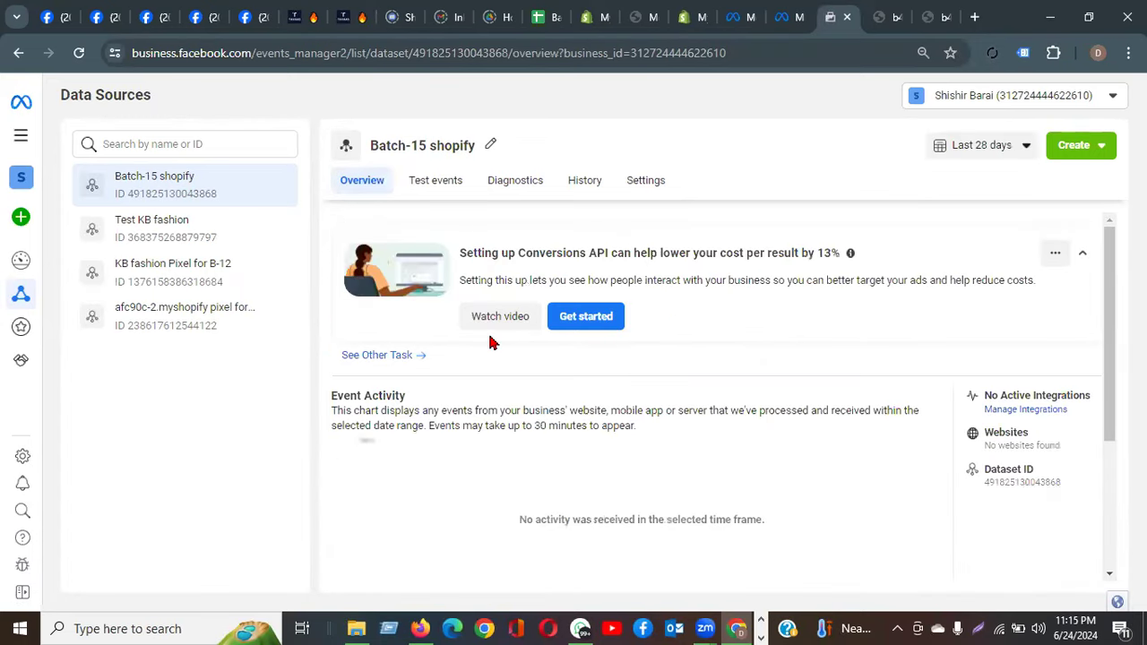
{"action": "scroll", "coordinate": [592, 433], "scroll_direction": "down", "scroll_amount": 3}
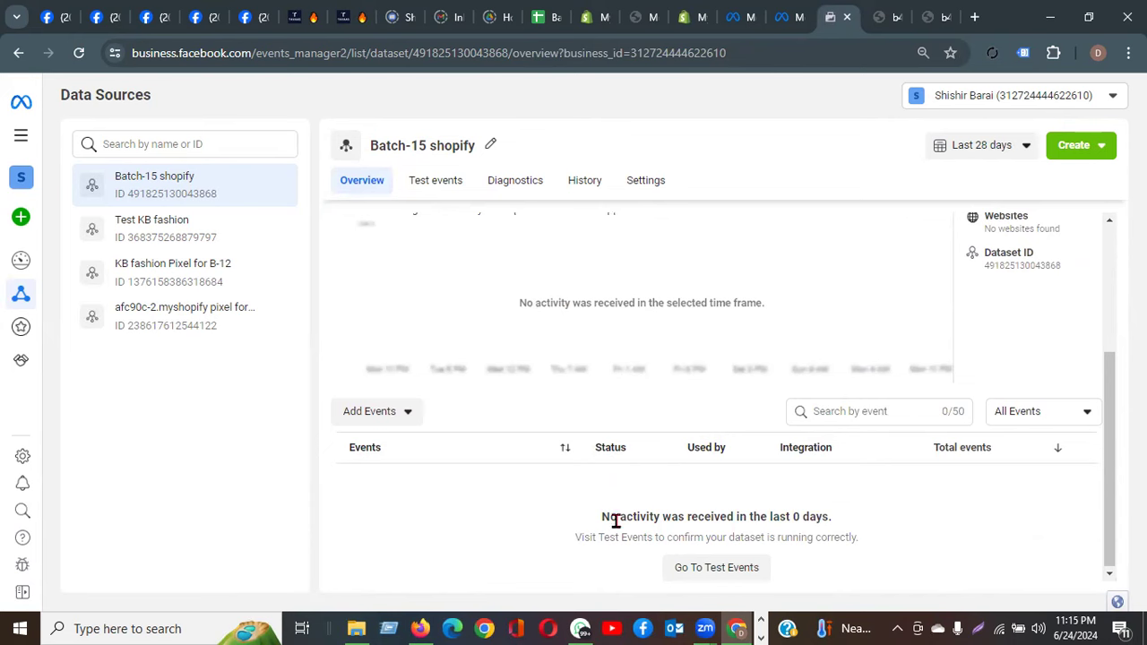
{"action": "left_click_drag", "start_coordinate": [602, 516], "coordinate": [852, 525]}
{"action": "left_click", "coordinate": [815, 520]}
{"action": "left_click", "coordinate": [824, 520]}
{"action": "left_click_drag", "start_coordinate": [829, 520], "coordinate": [726, 519]}
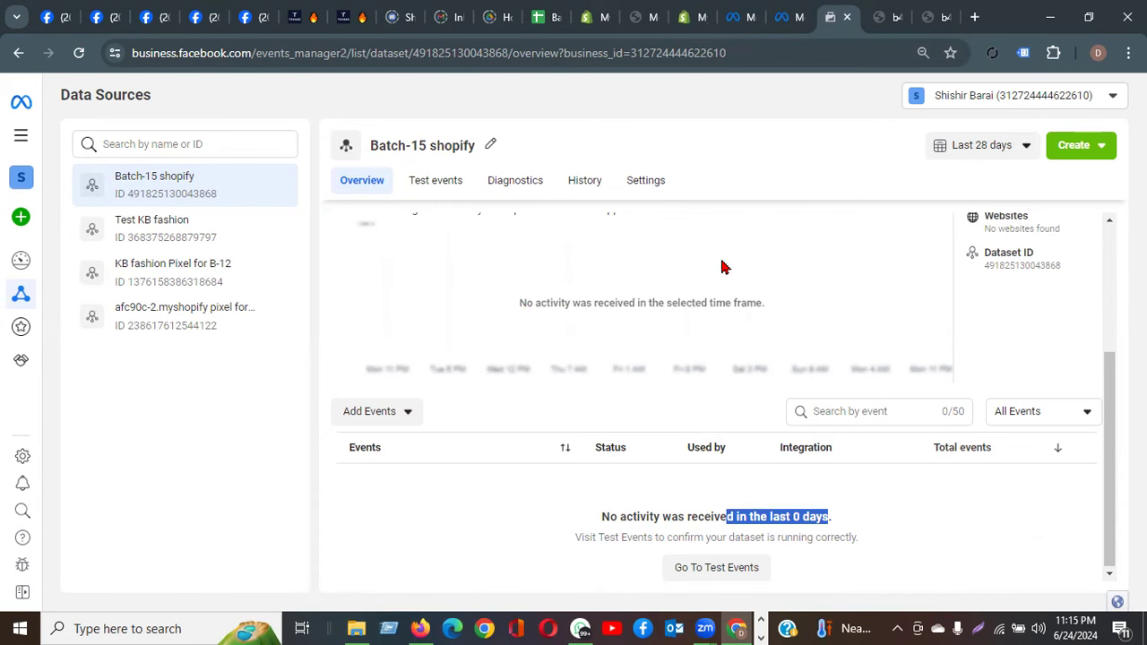
{"action": "scroll", "coordinate": [724, 267], "scroll_direction": "up", "scroll_amount": 3}
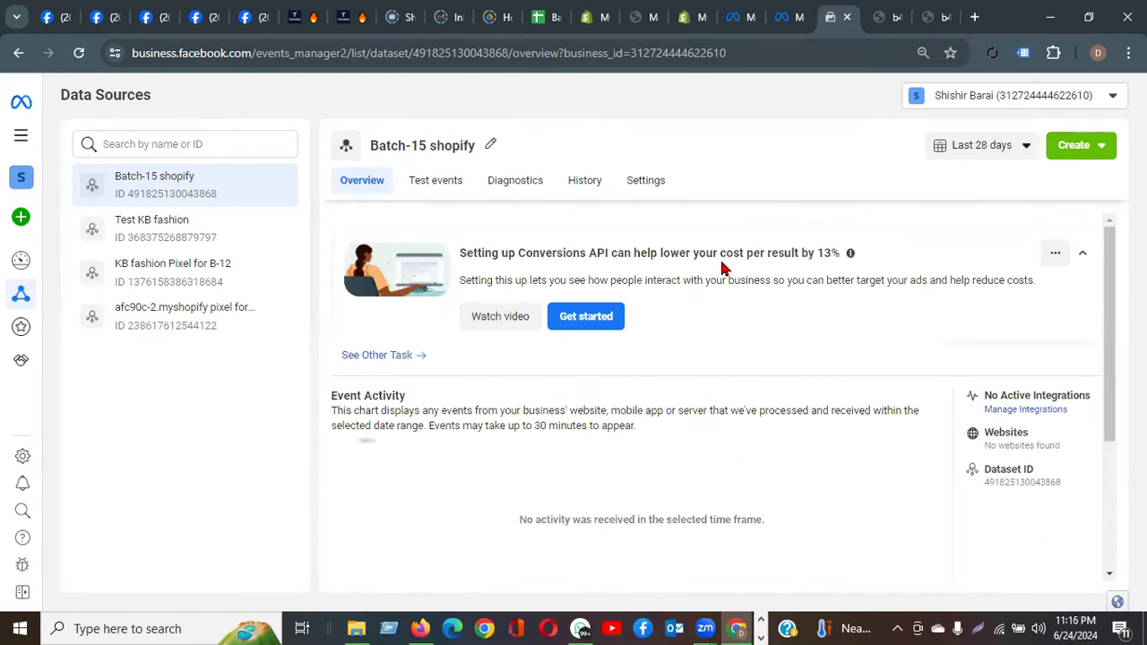